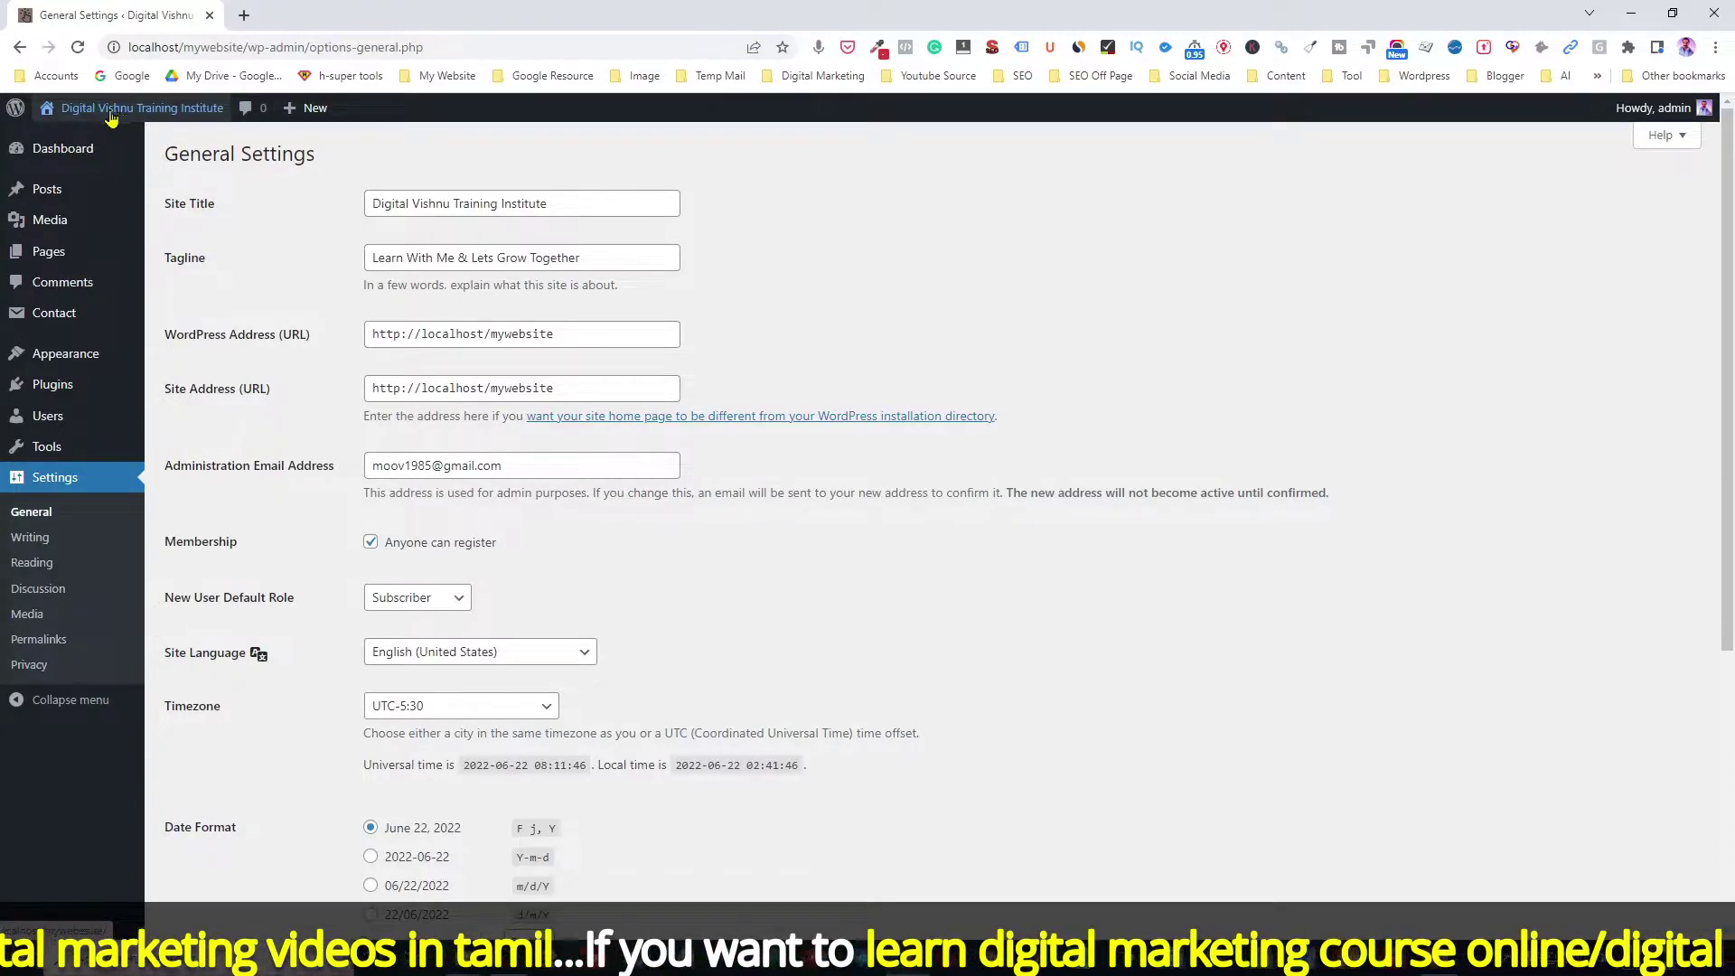
- On General Settings, bring up the Visit Site link under the site name in the admin bar
mouse_move(95, 117)
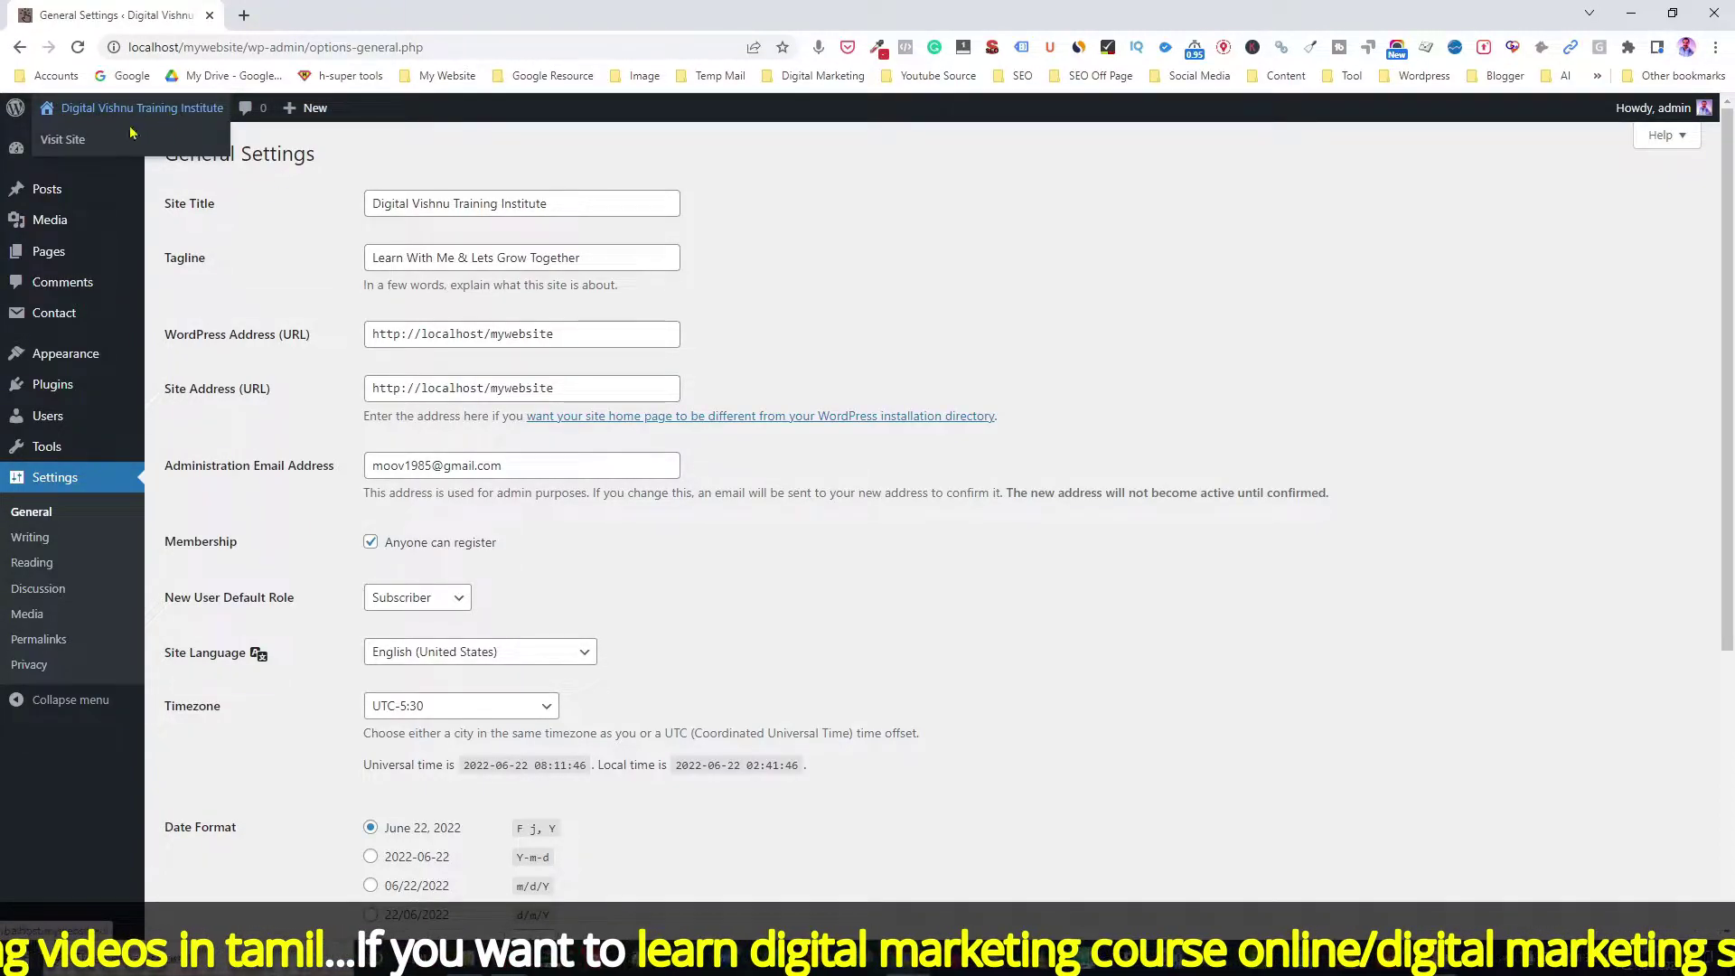
- Open the live site in a new tab, highlight its title, then go back to General Settings
right_click(68, 147)
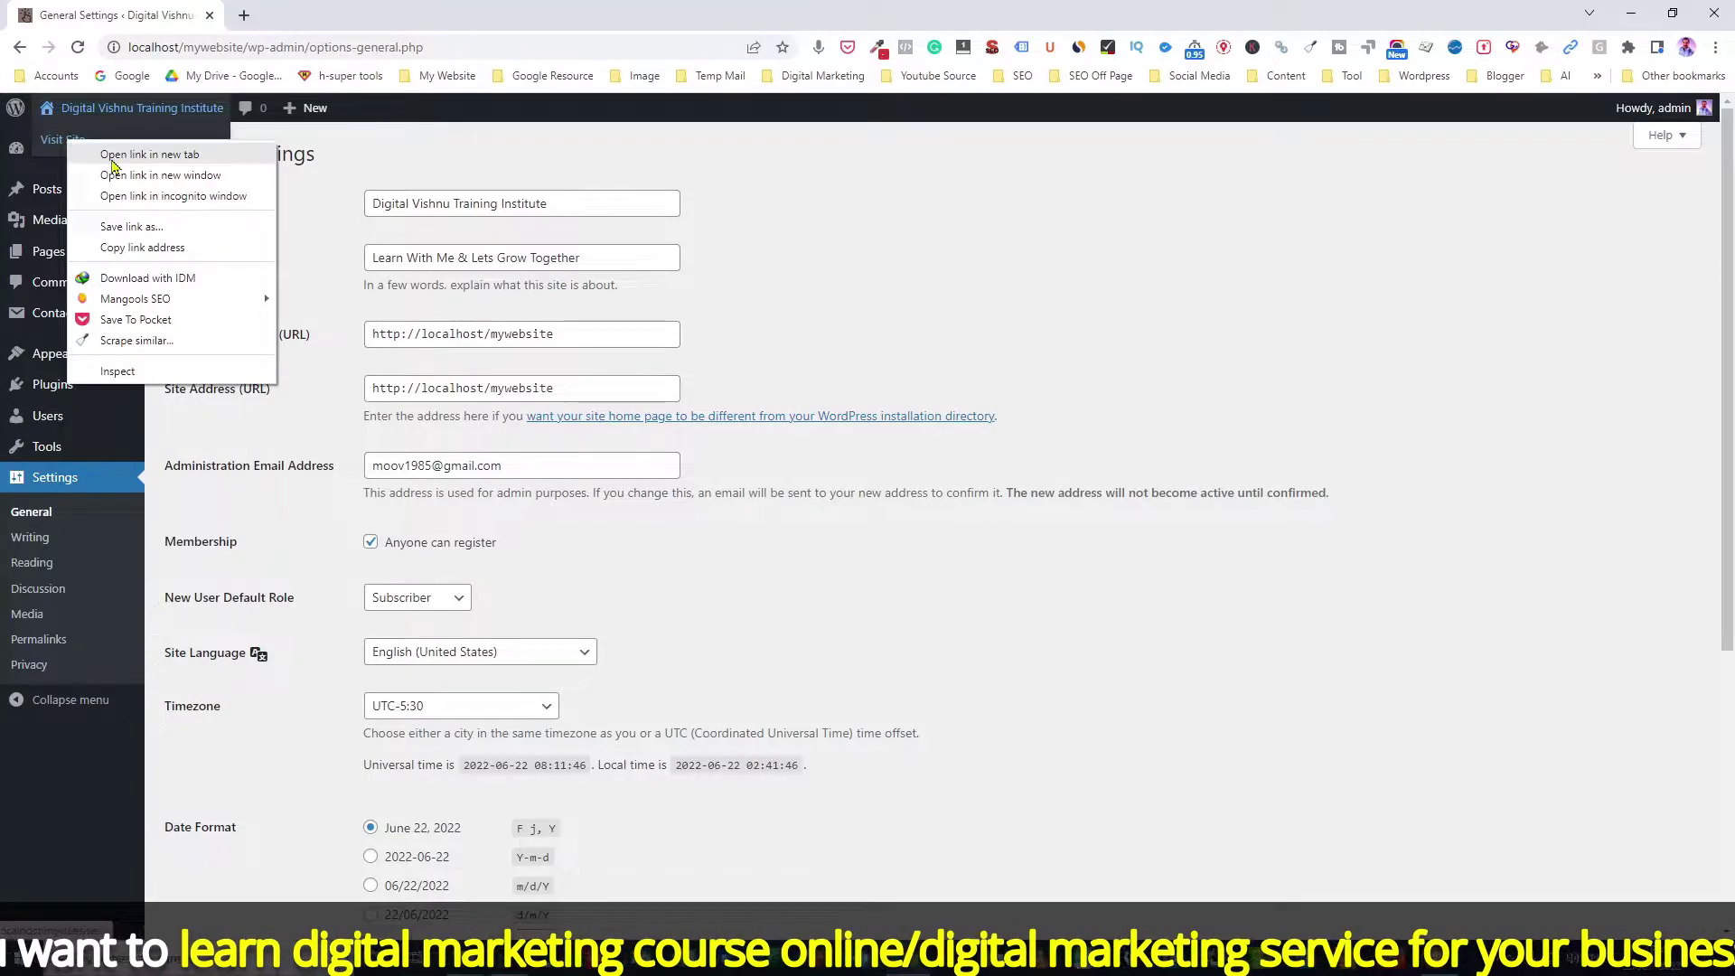
left_click(113, 161)
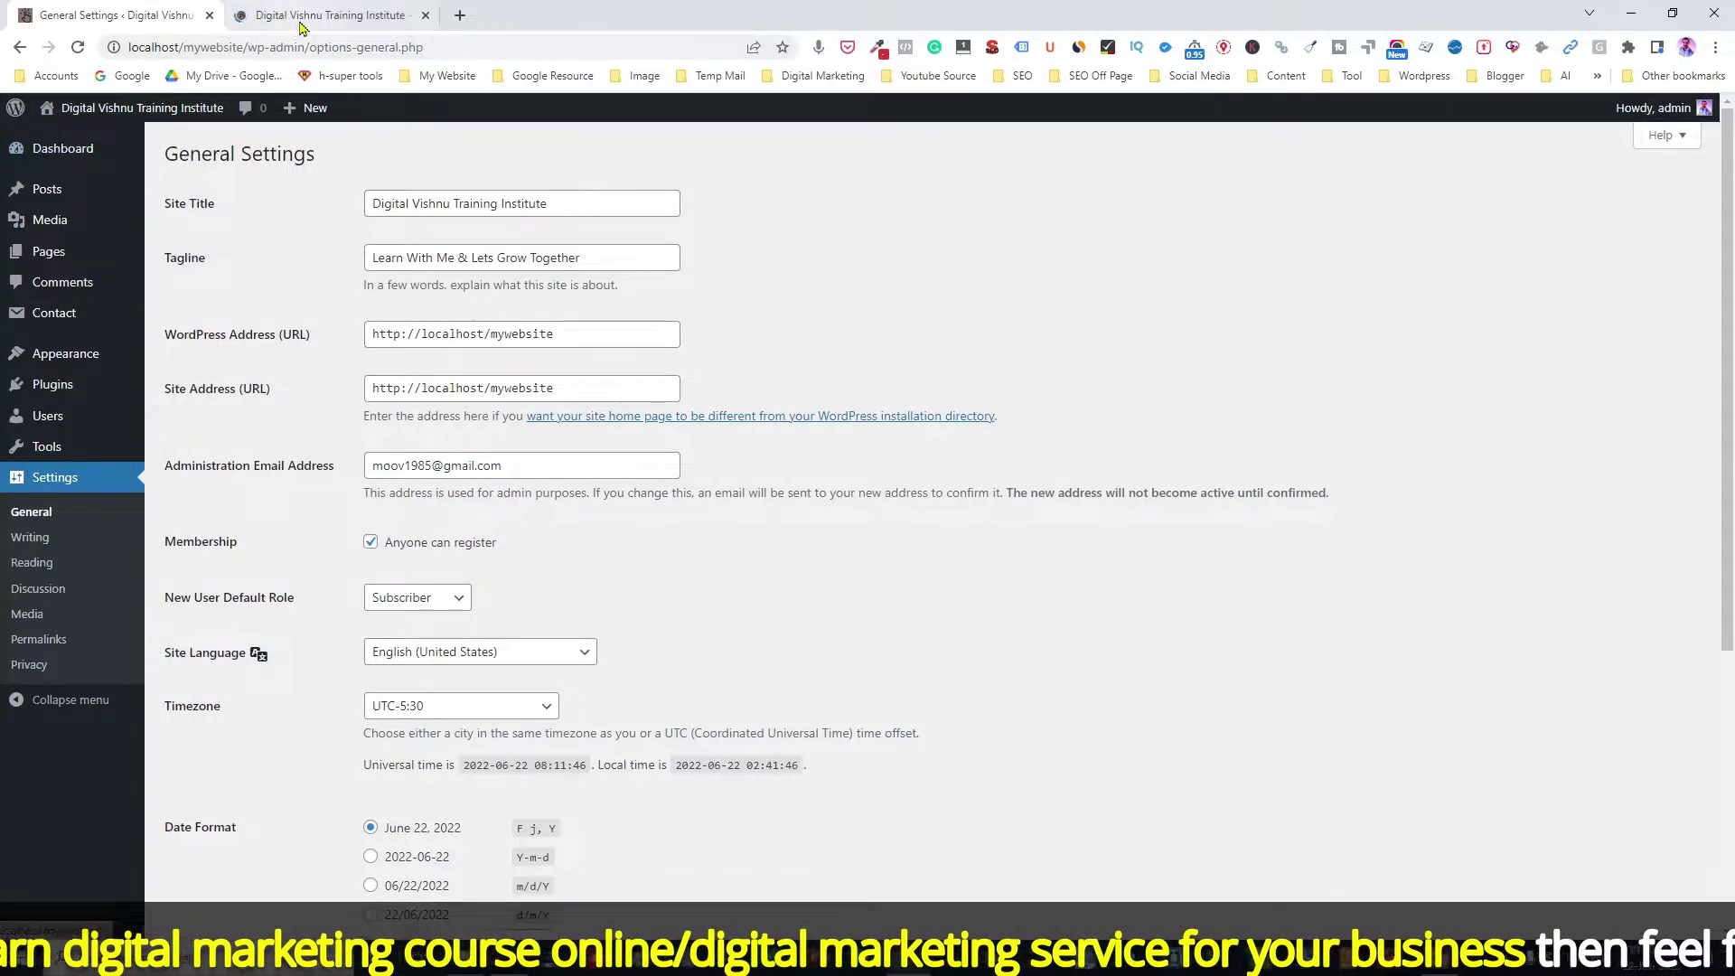
left_click(303, 26)
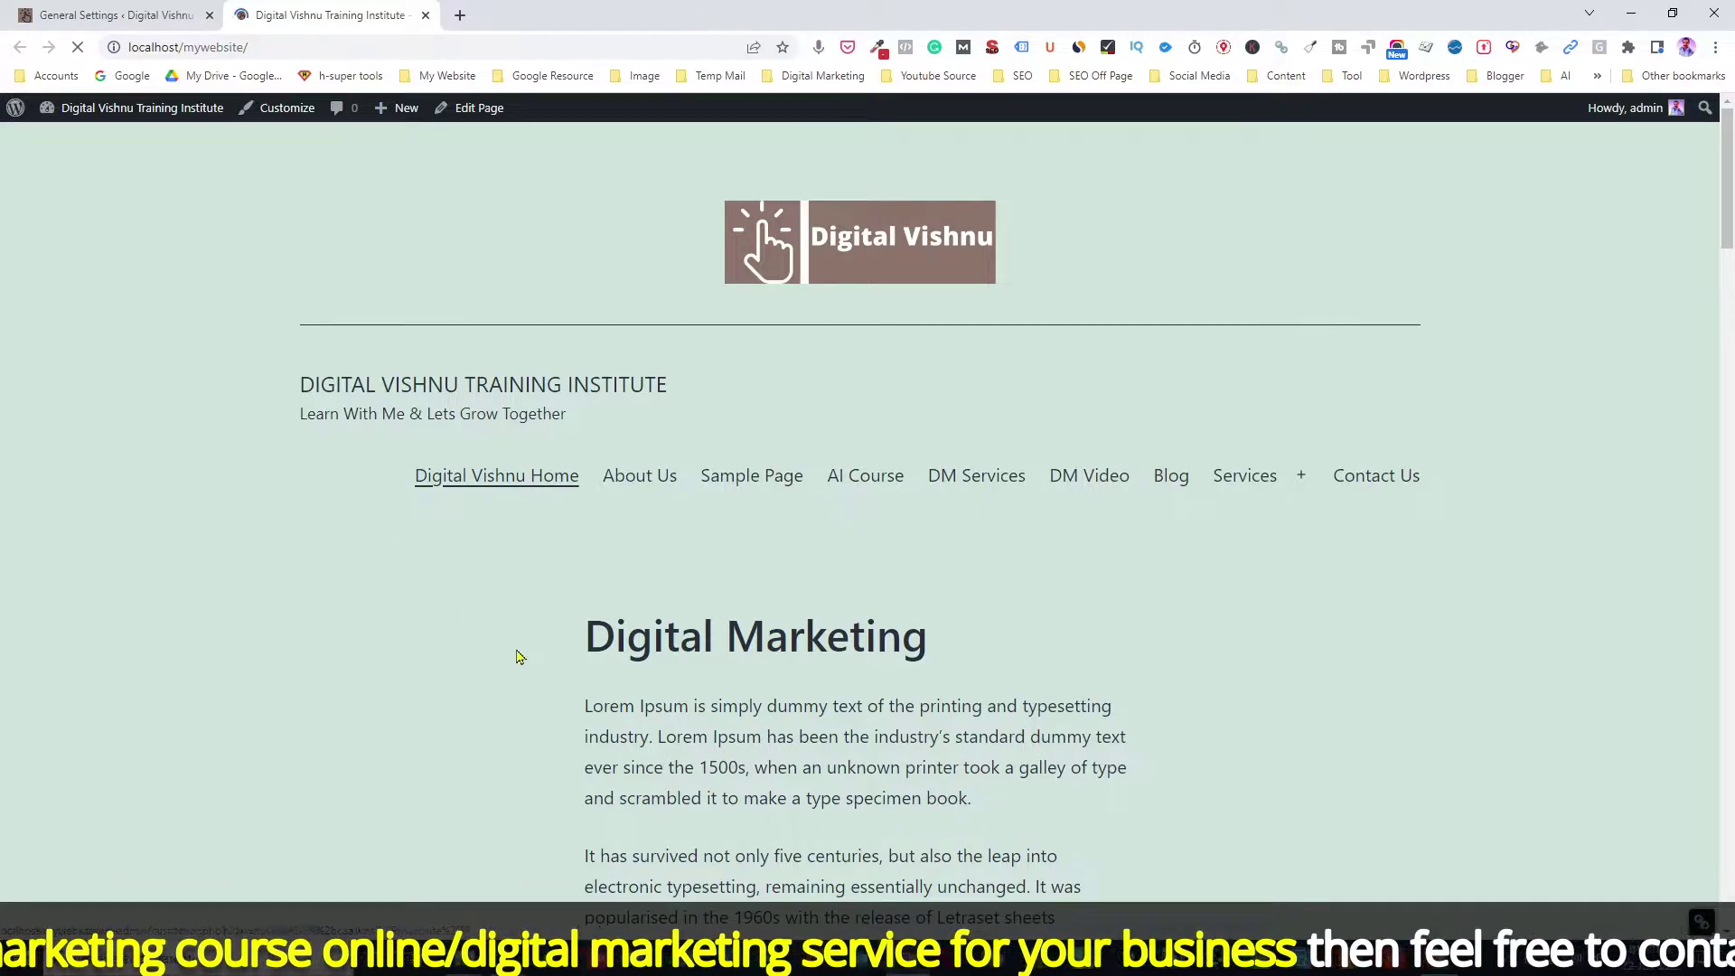
left_click_drag(301, 384, 673, 385)
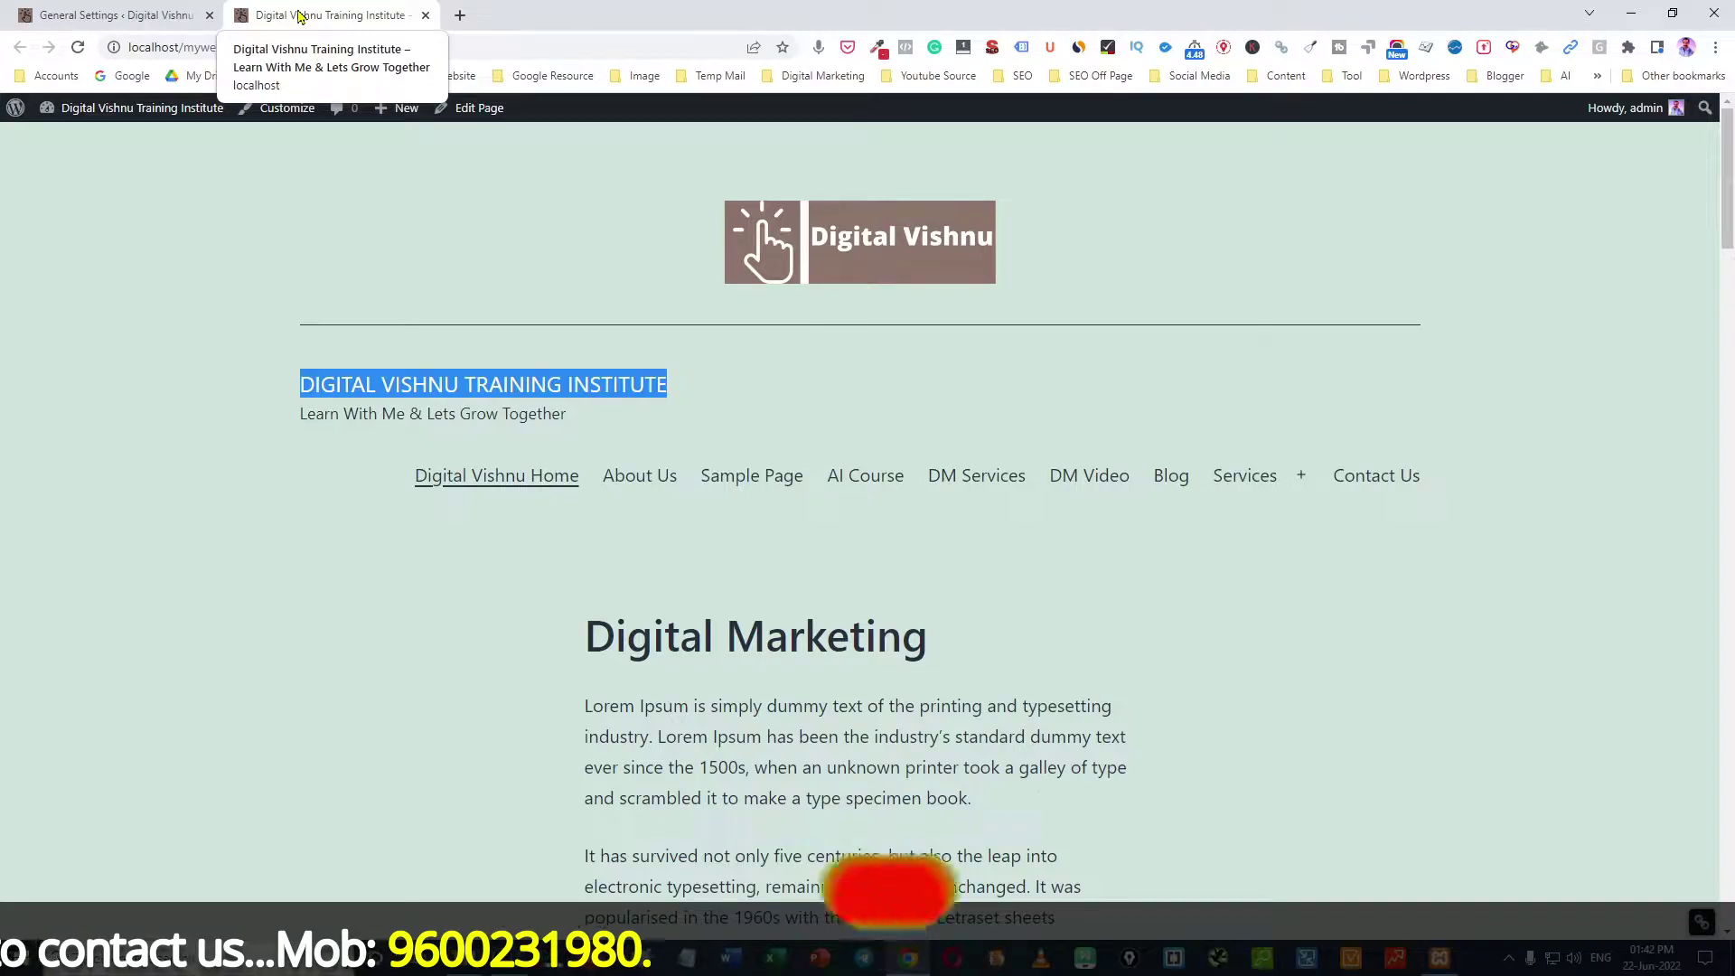
left_click(115, 15)
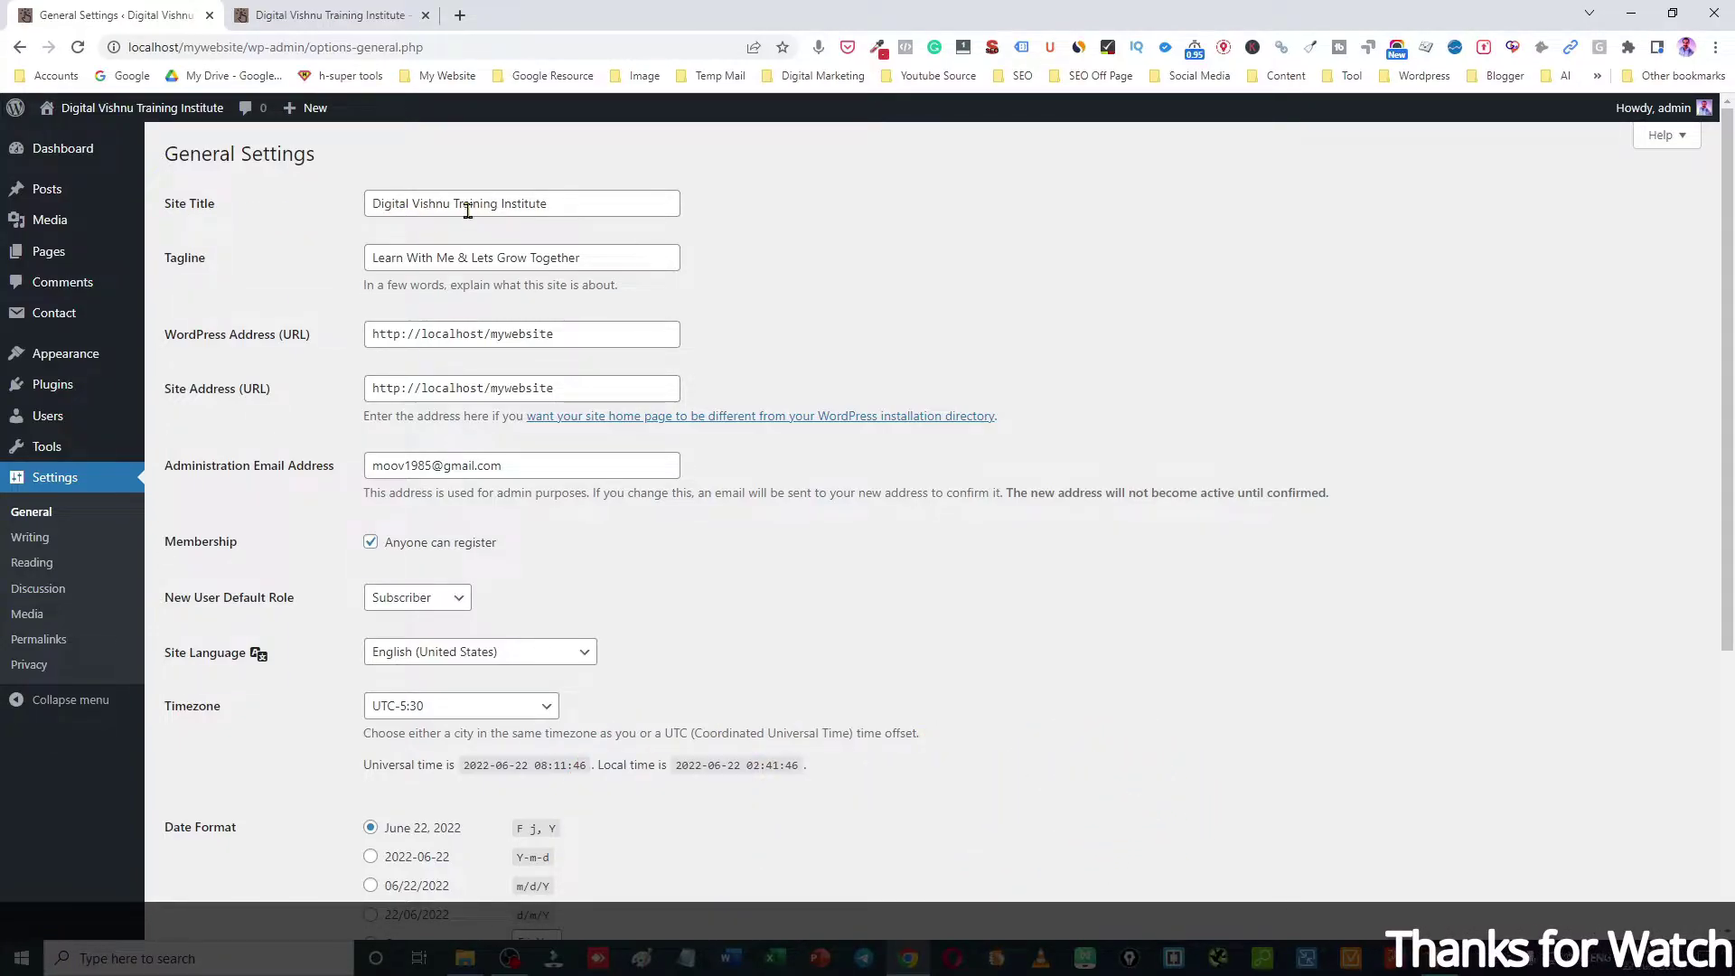
- Replace the site title with 'Online Digital marketing Course' and save the settings
left_click_drag(540, 205, 367, 203)
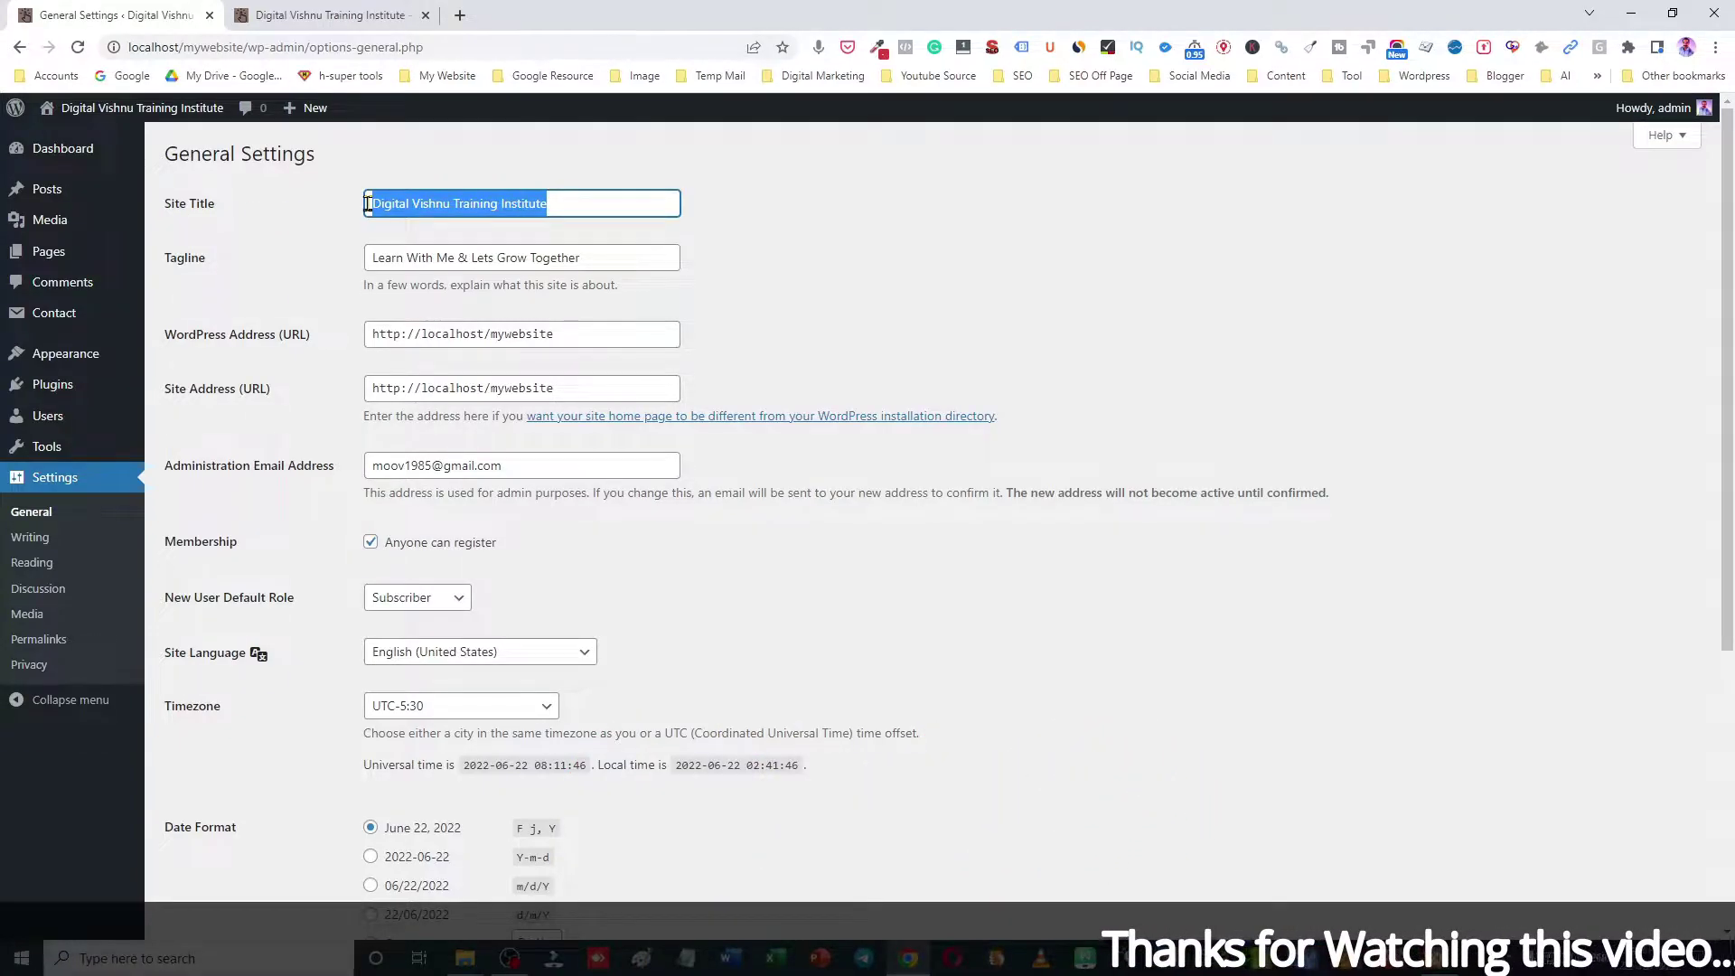
type("Onlin")
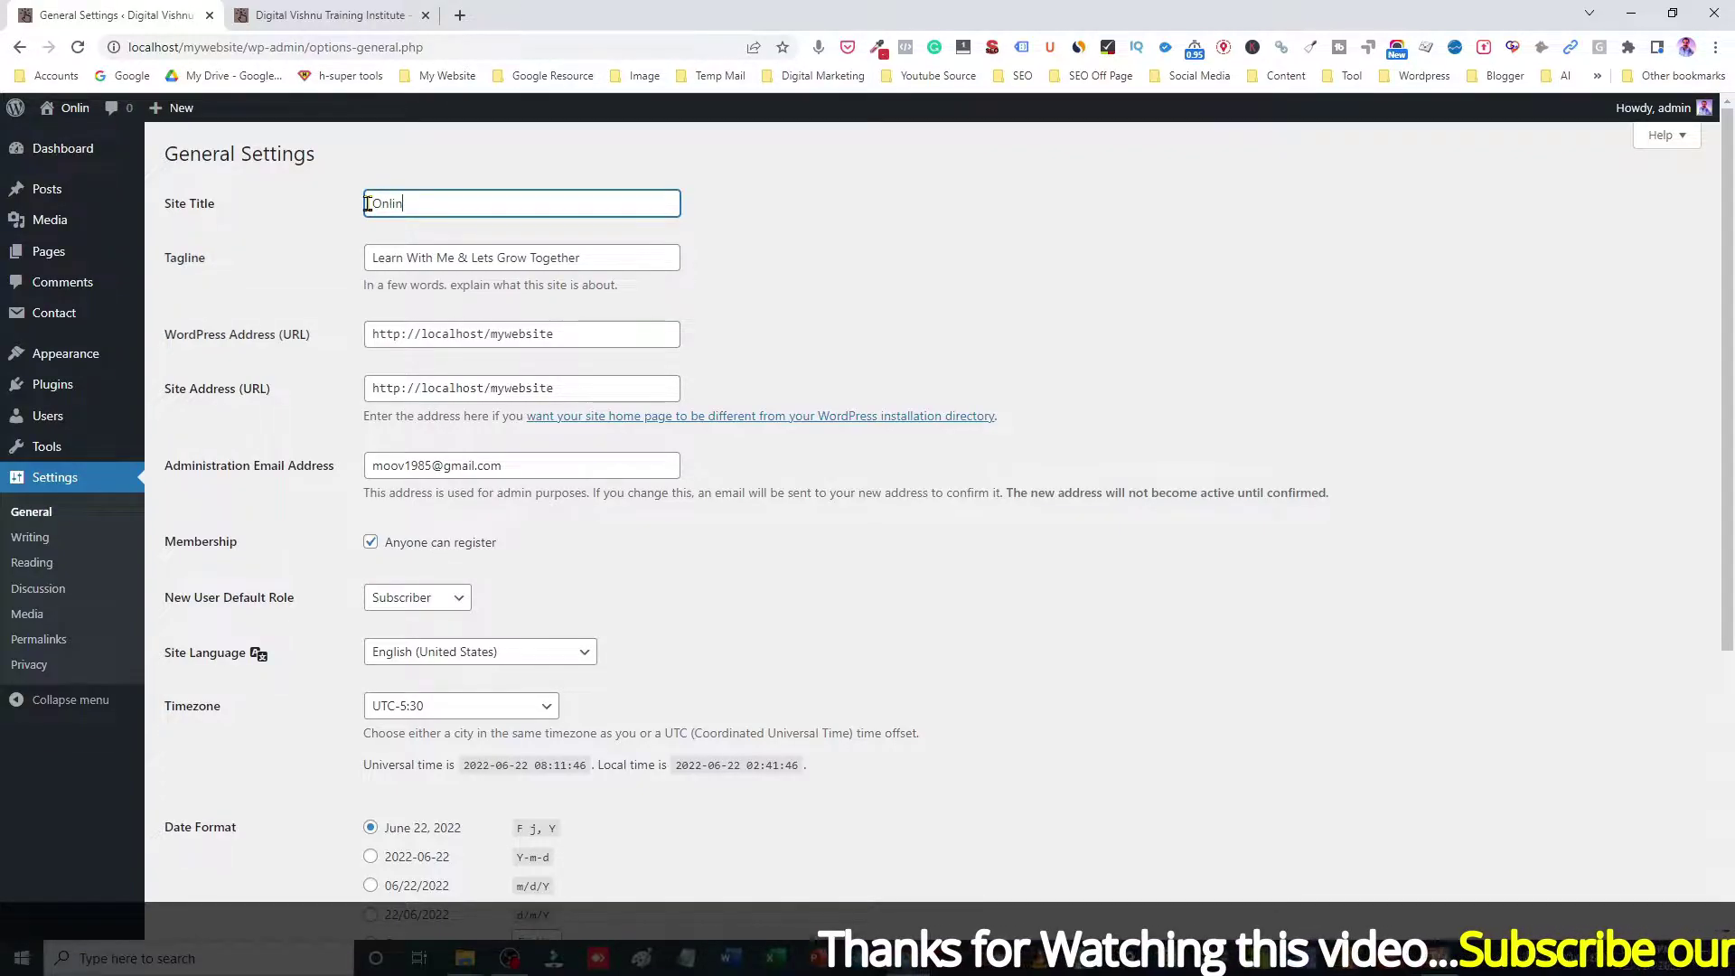
type("e Digi")
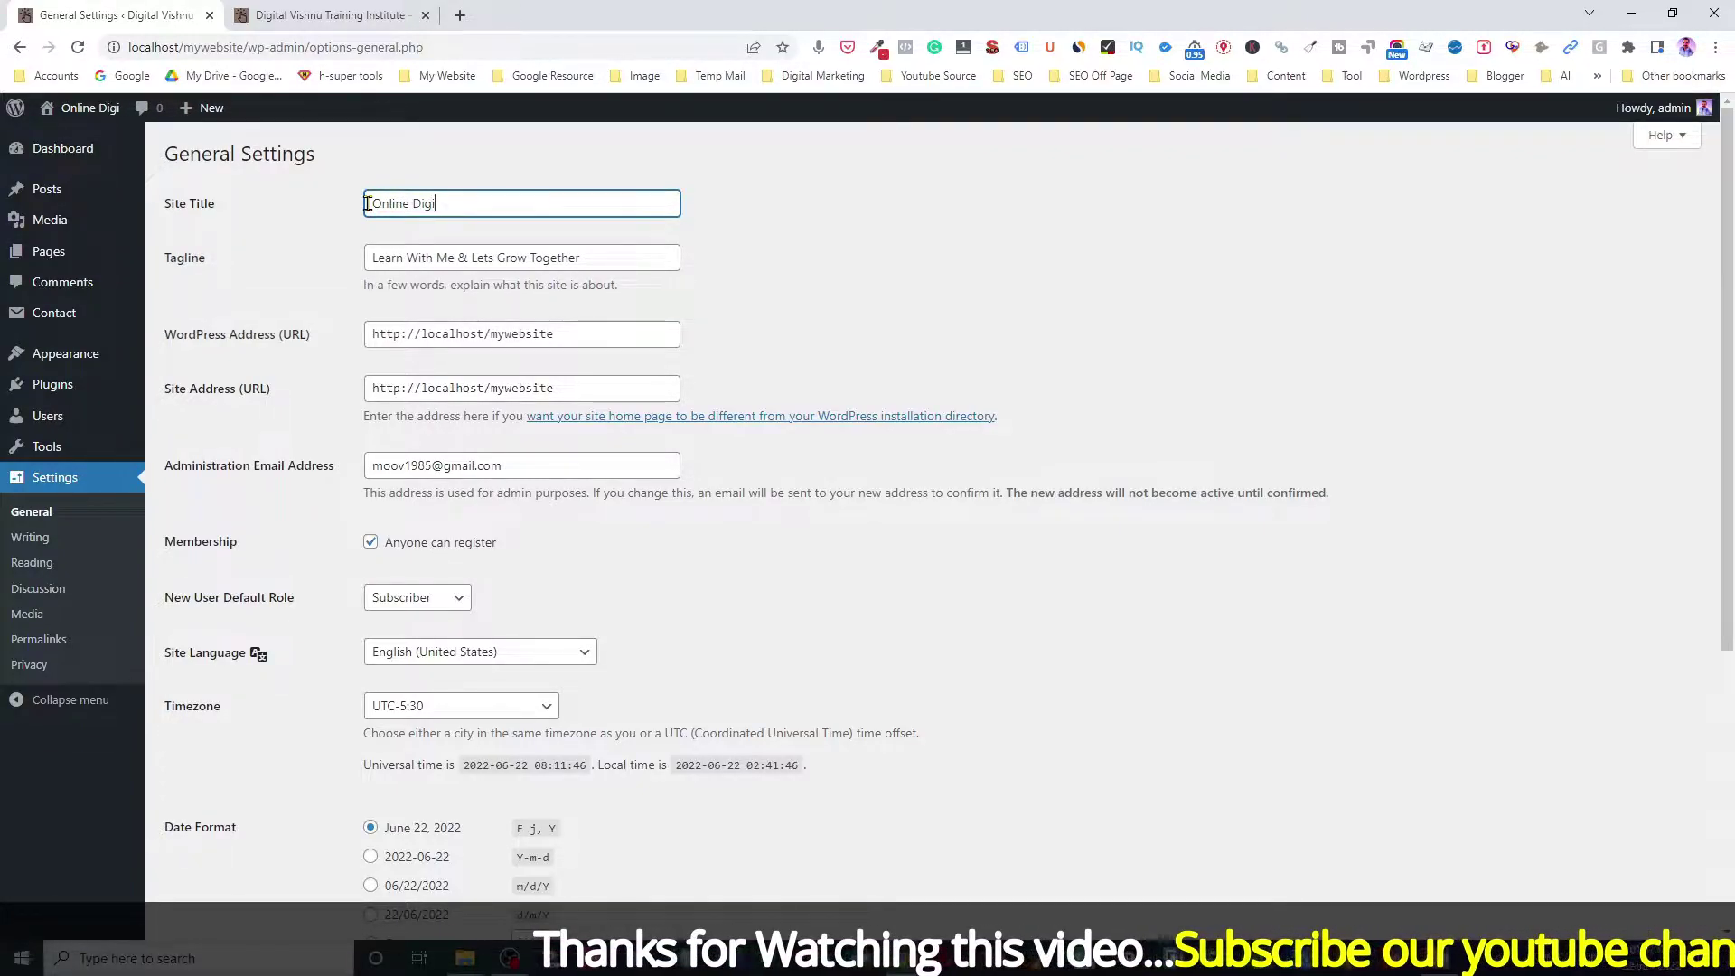
type("tal market")
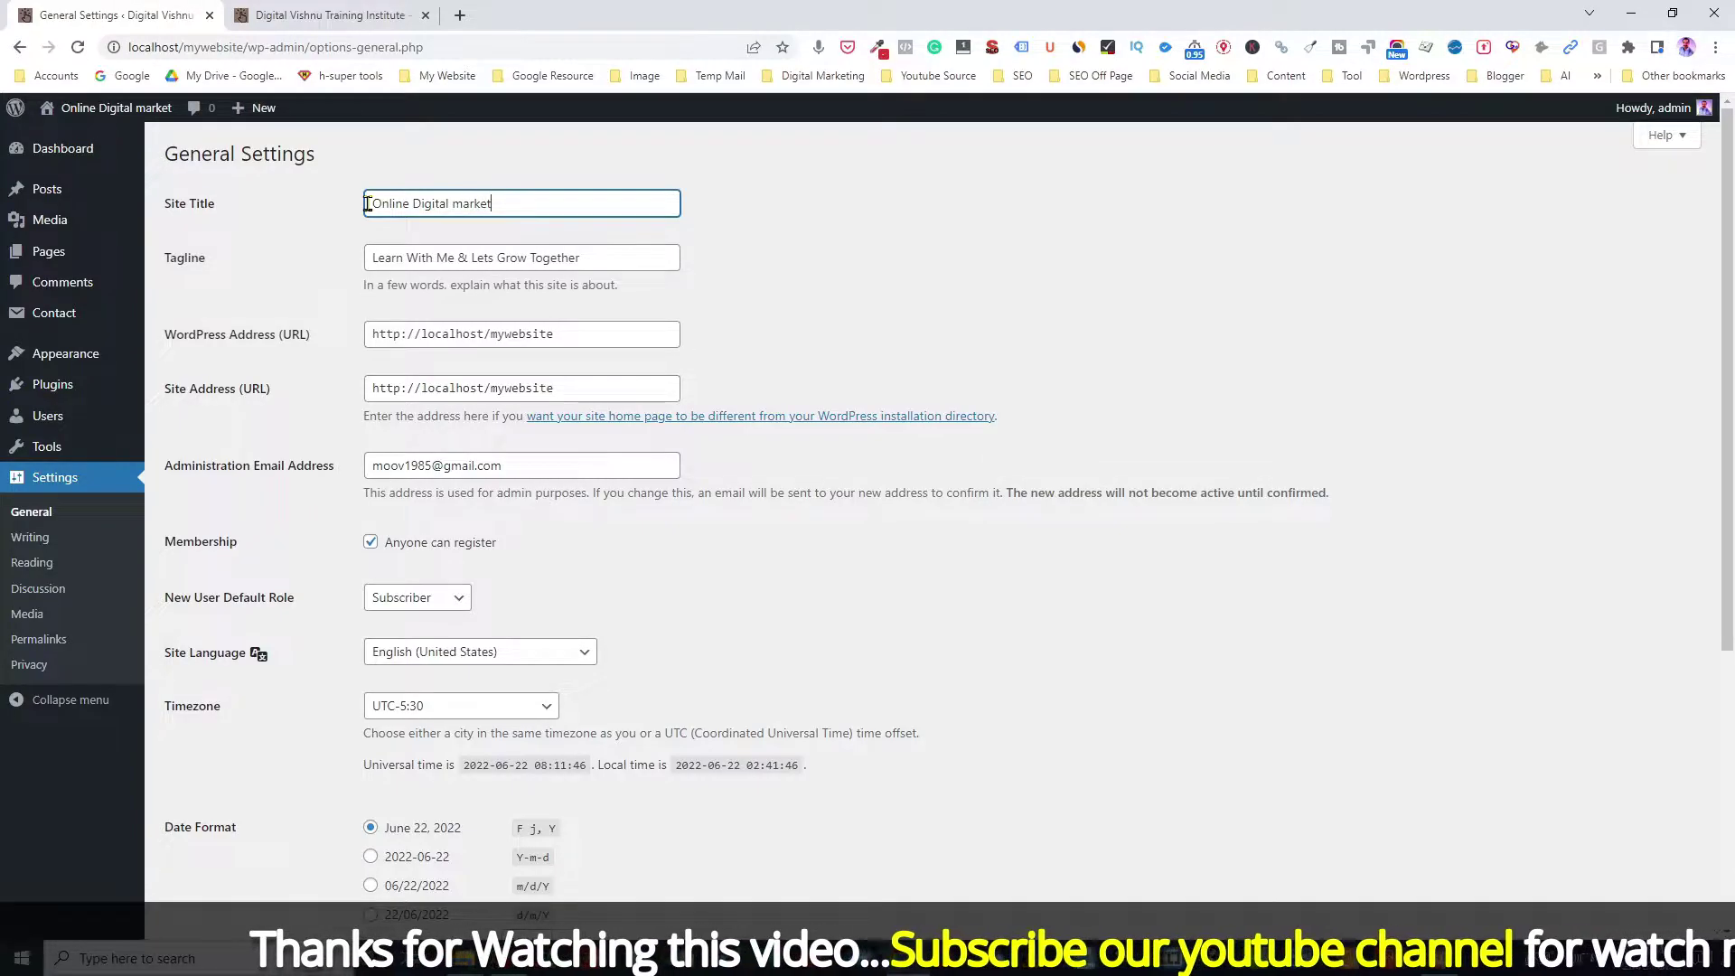
type("ing Course")
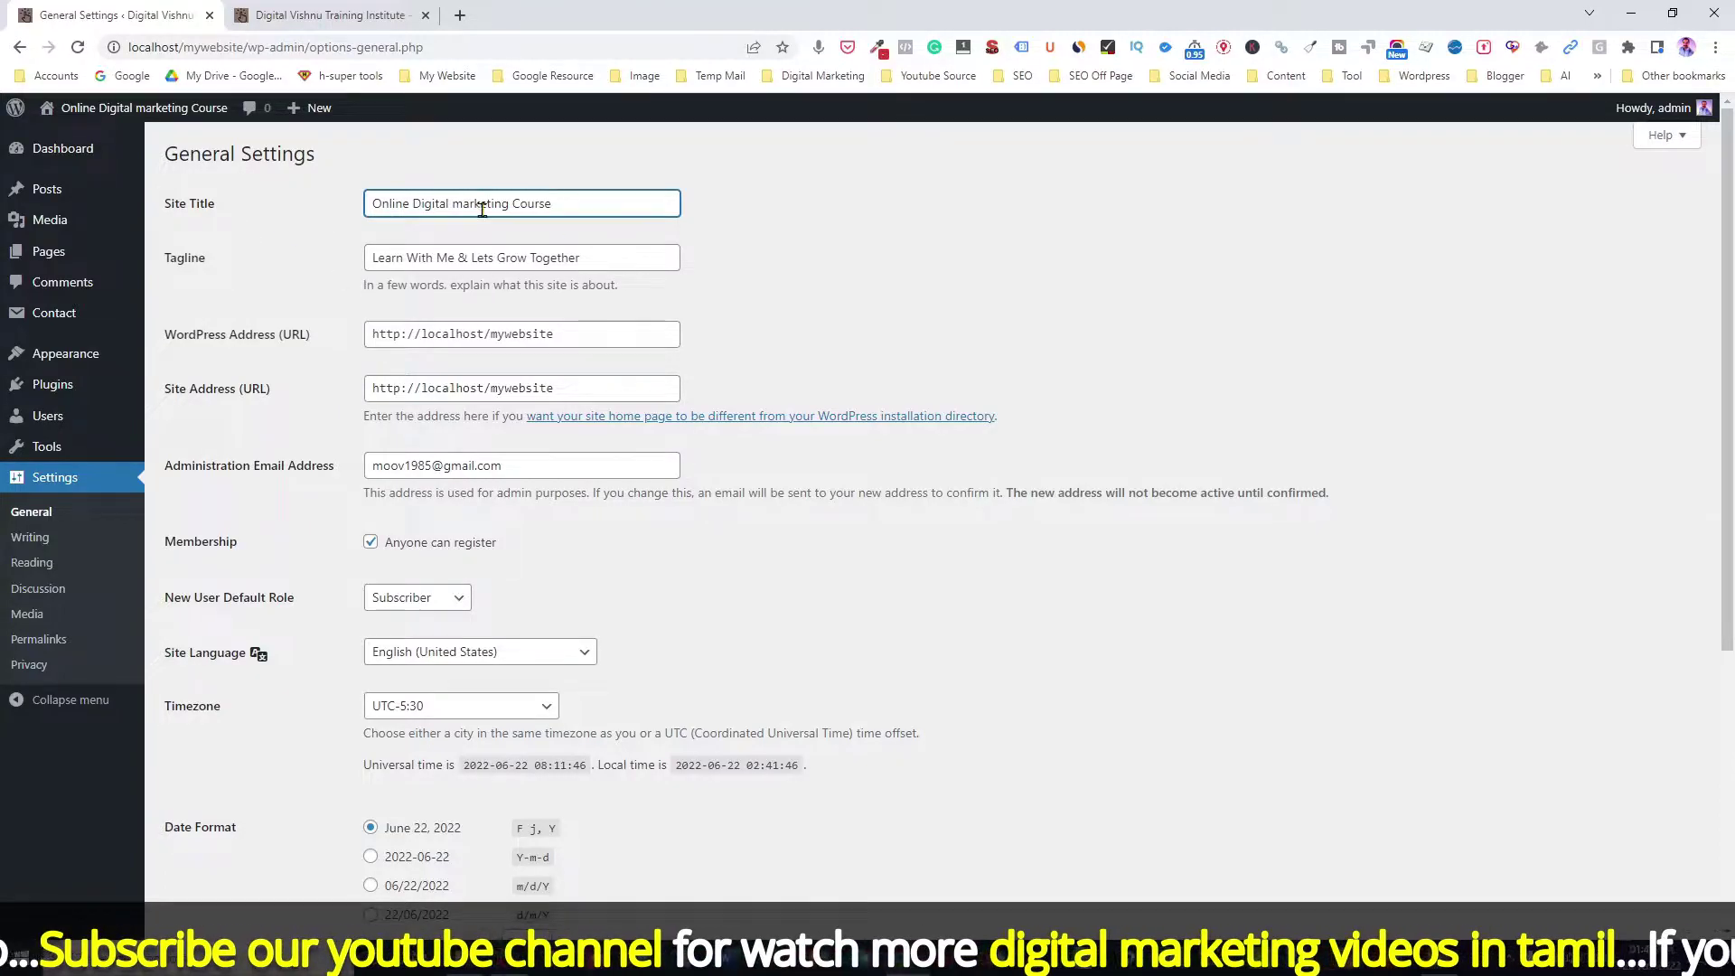
left_click_drag(1727, 357, 1728, 632)
left_click(206, 847)
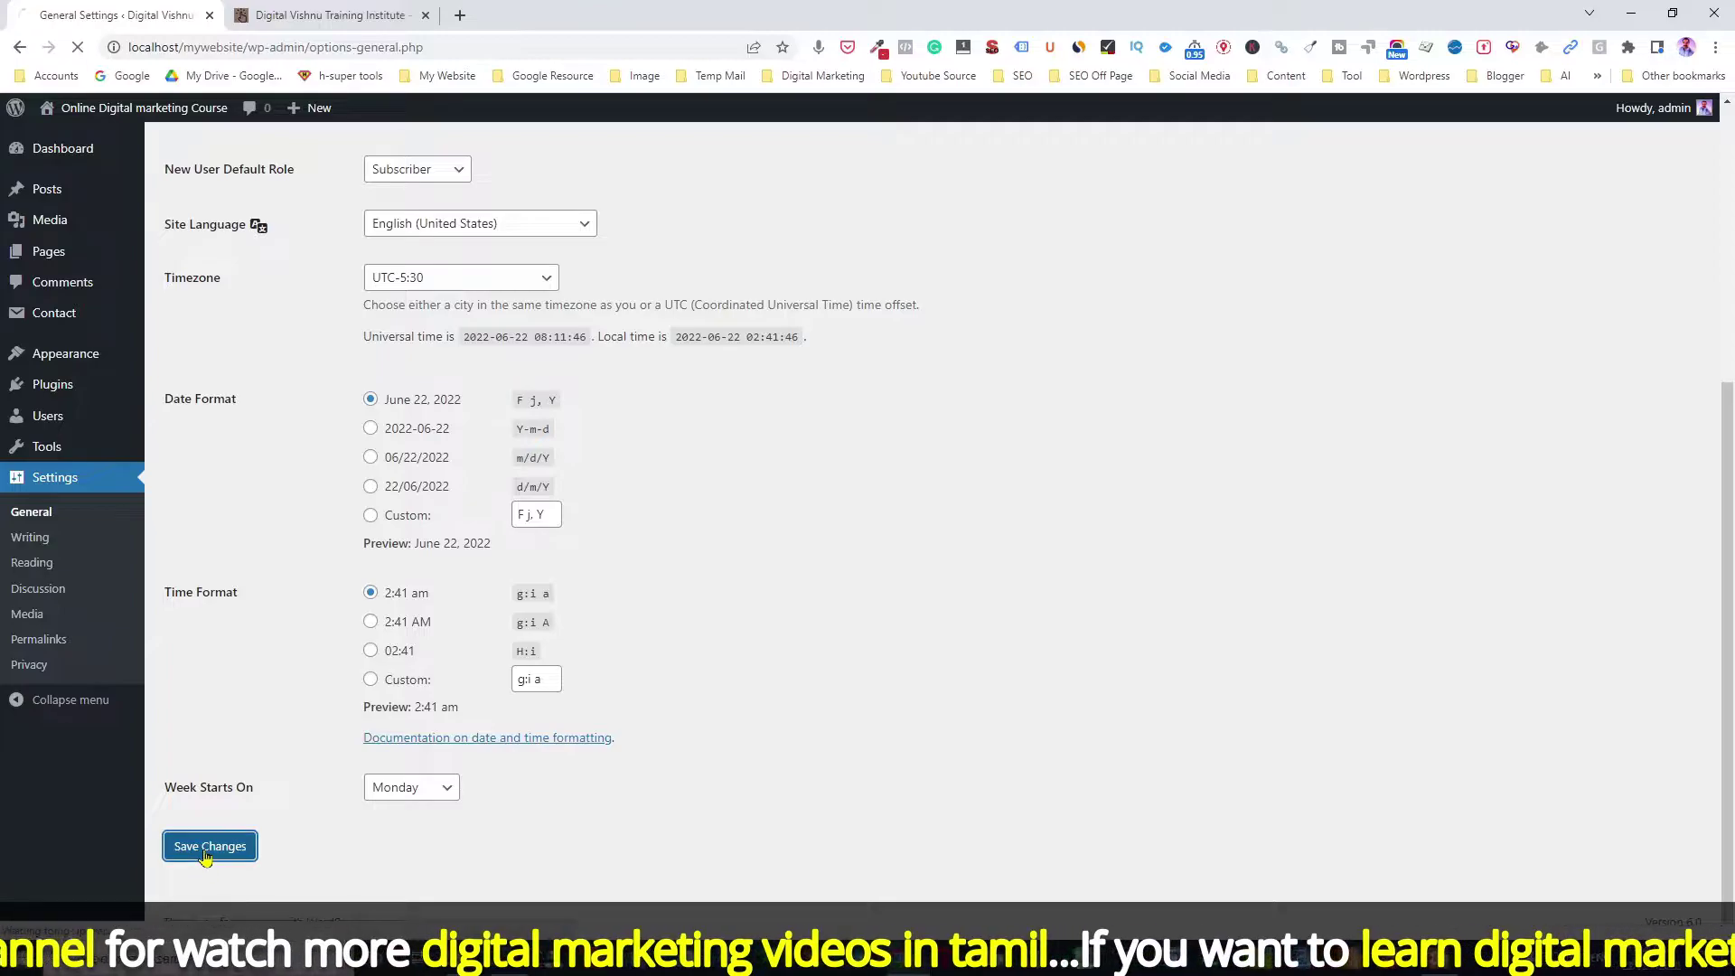
left_click(265, 18)
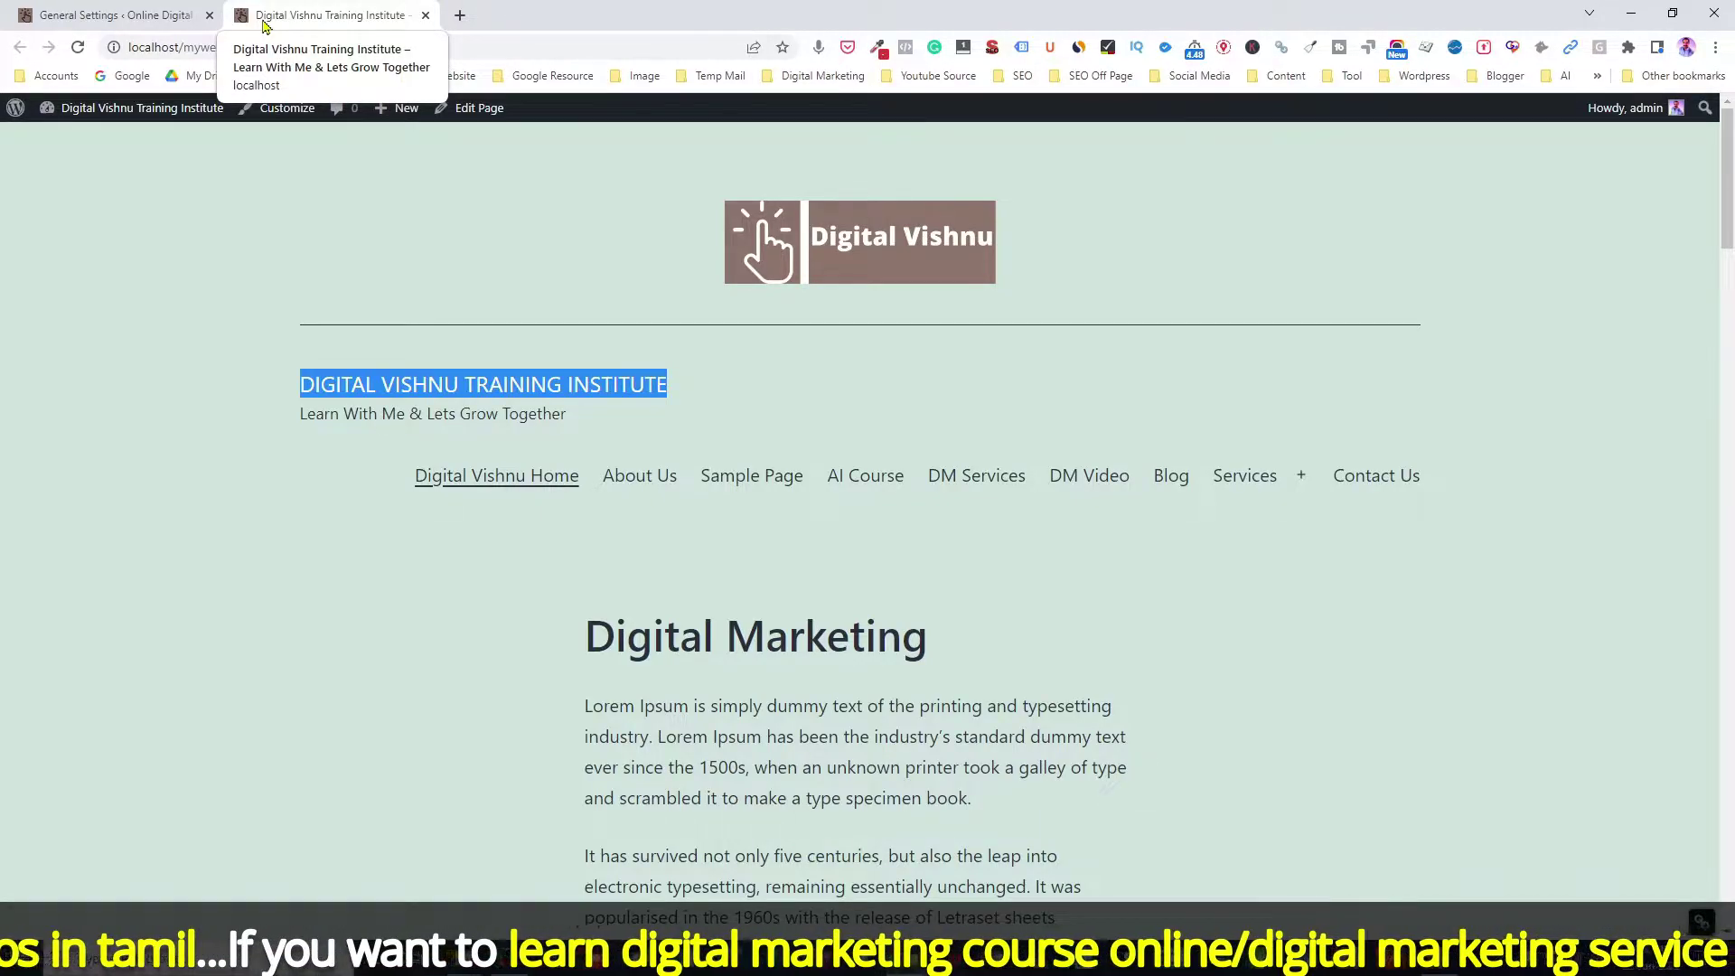
- Reload the live site to see ONLINE DIGITAL MARKETING COURSE, then return to General Settings
left_click(76, 48)
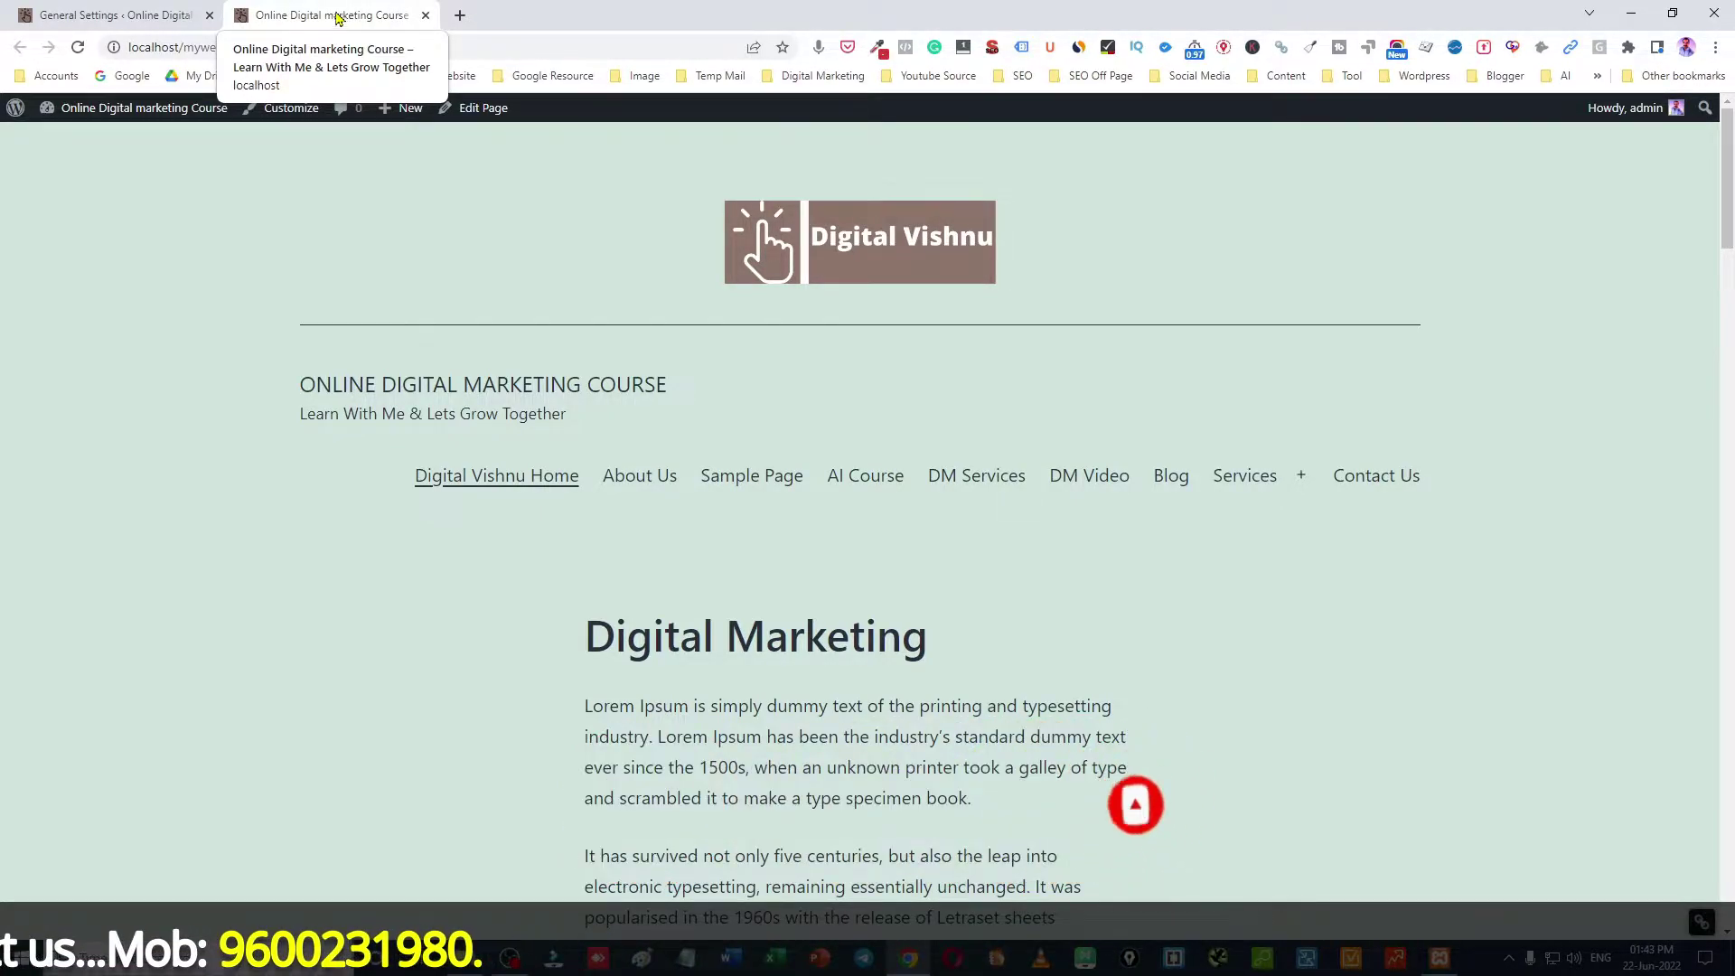
left_click(113, 15)
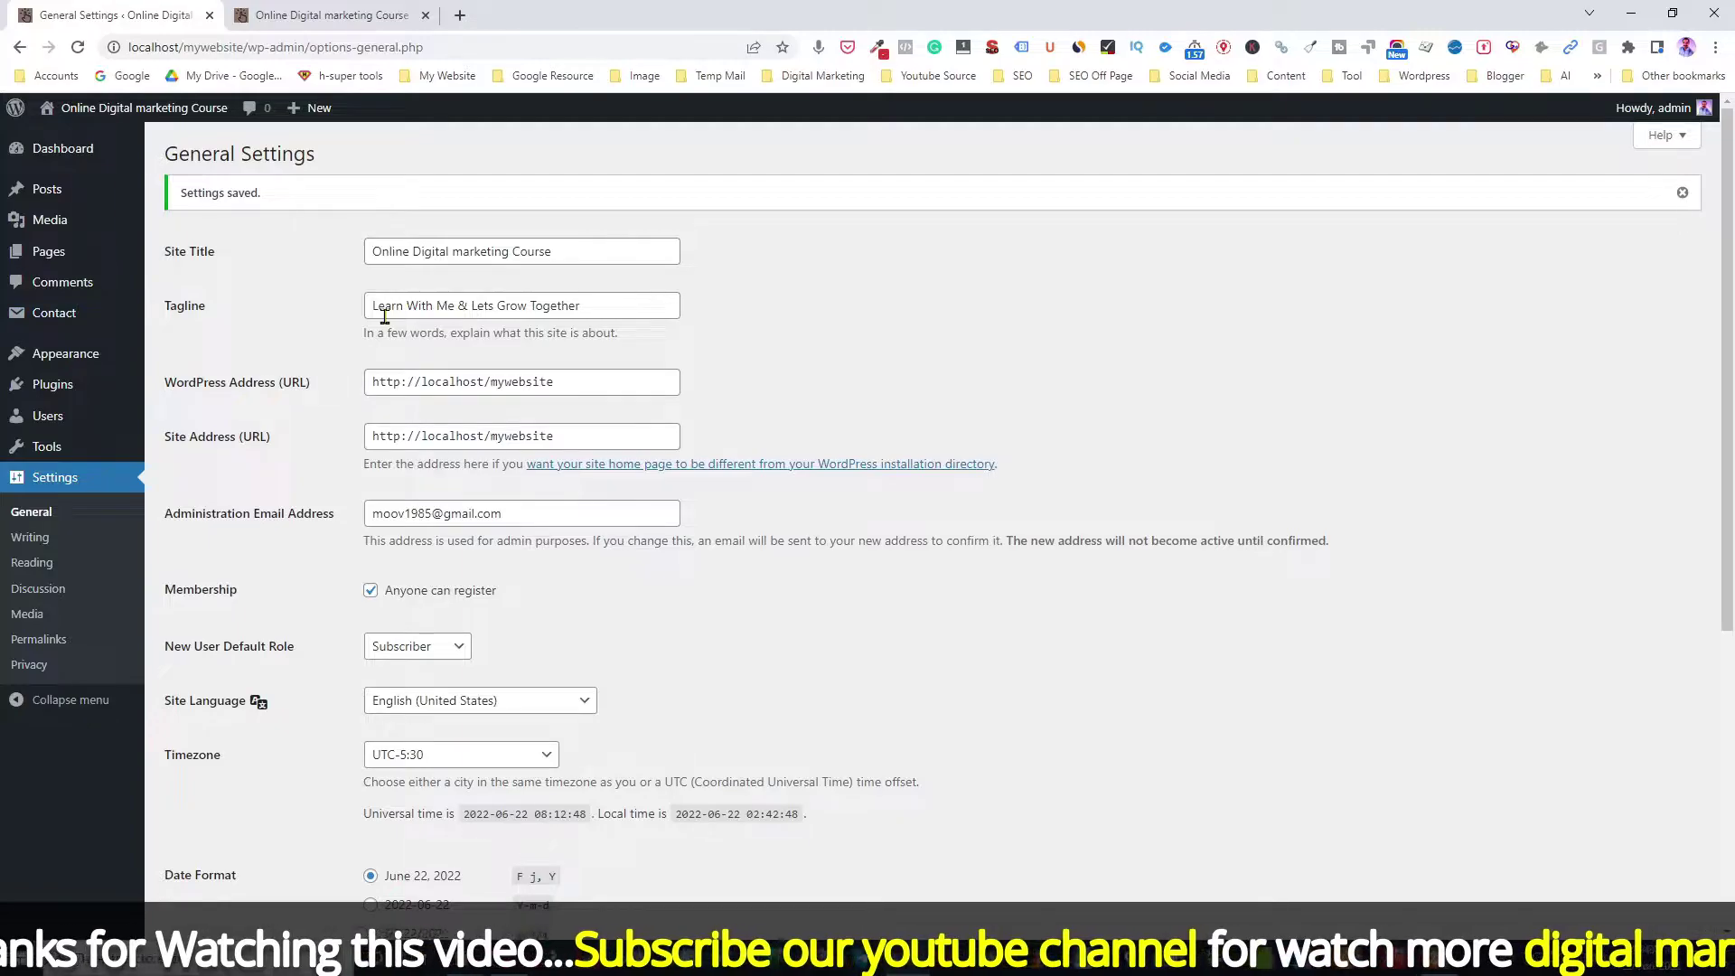
- Replace the tagline with 'Best Digital Marketing Institute in Coimbatore' and save the settings
left_click_drag(596, 301, 372, 307)
type("Le")
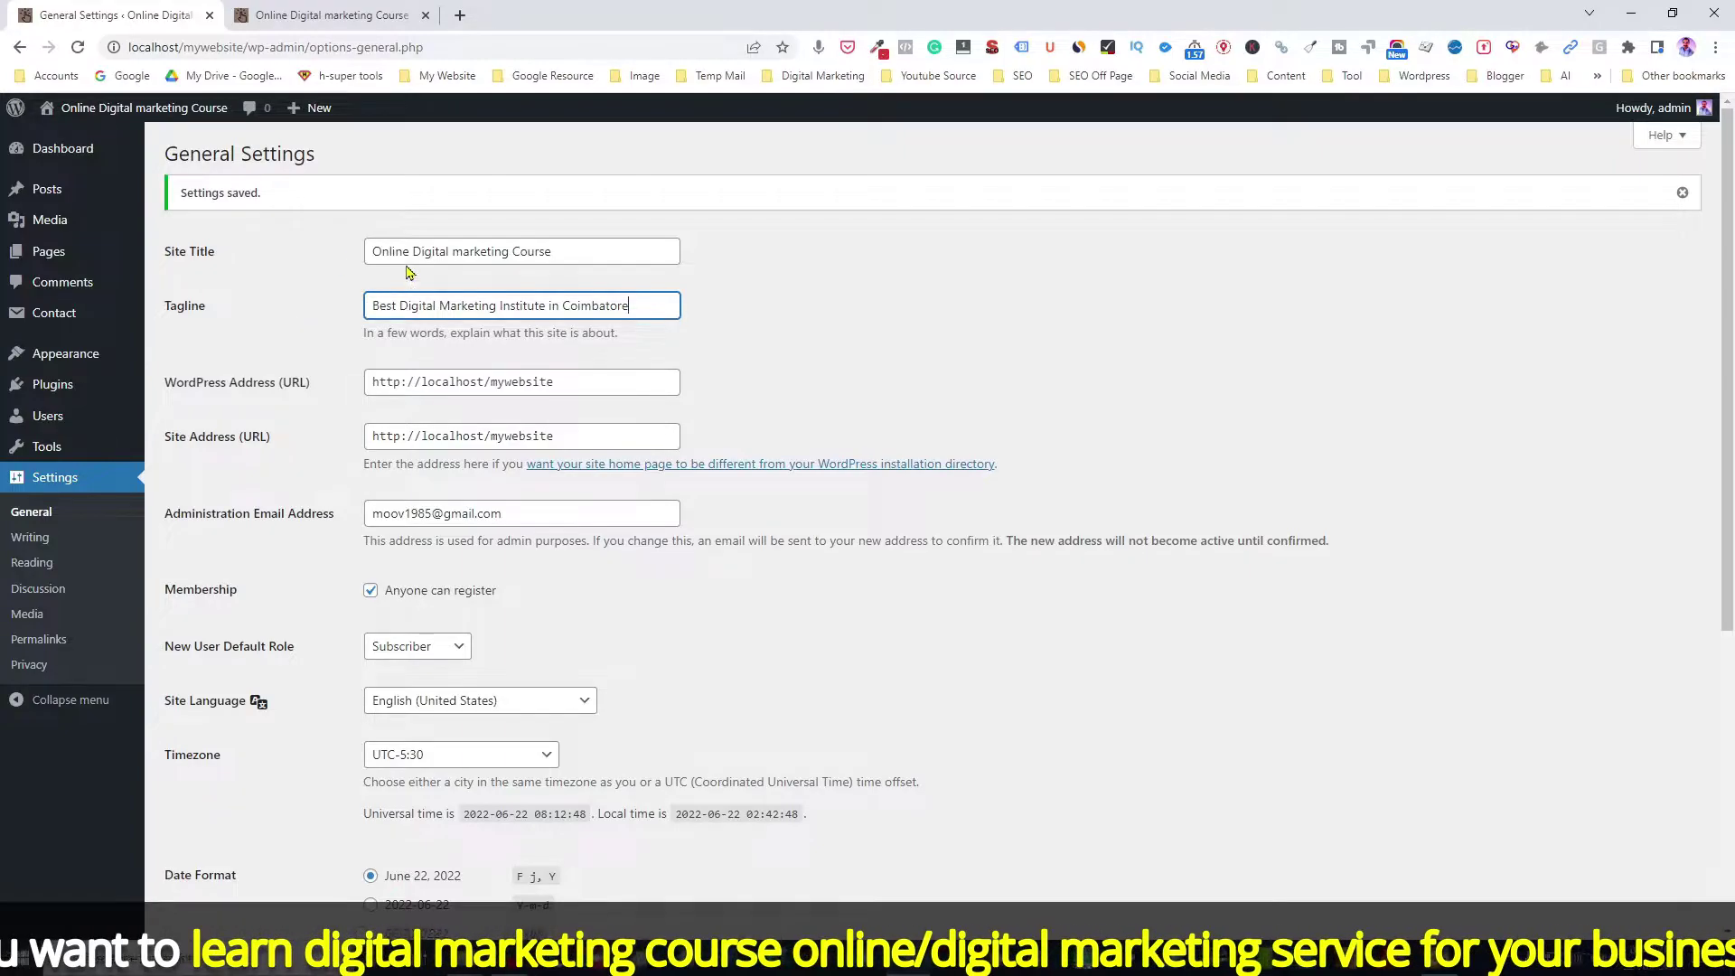
left_click_drag(1729, 271, 1728, 564)
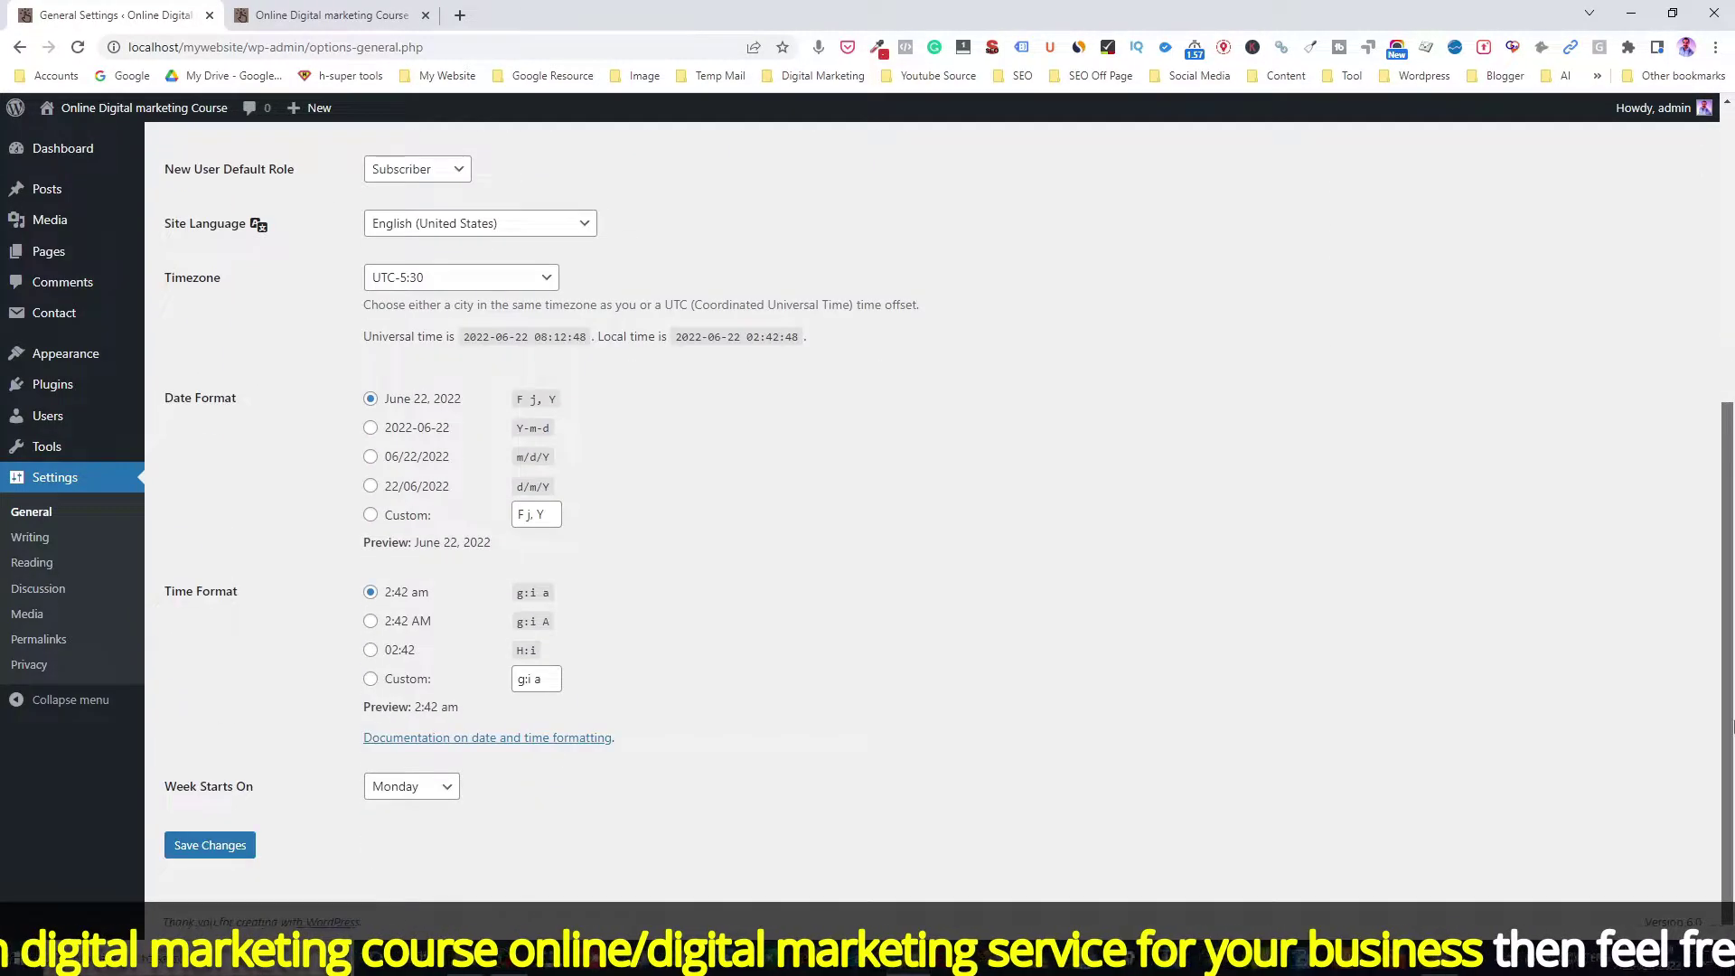
left_click(210, 845)
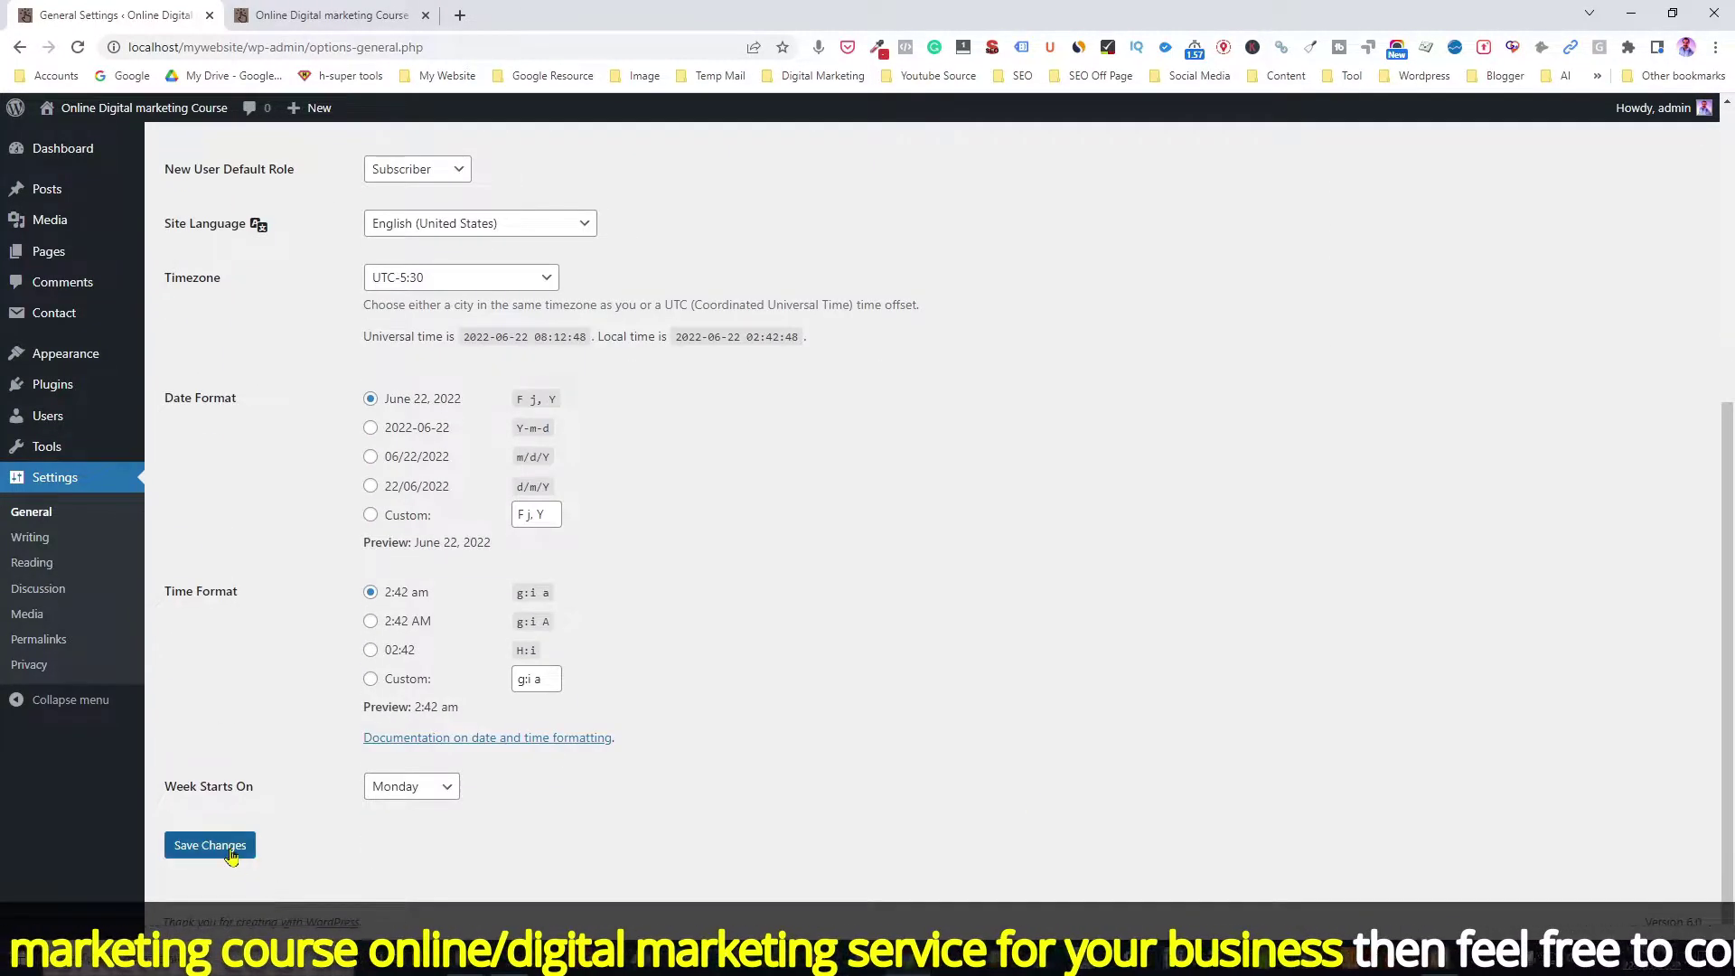
left_click(282, 13)
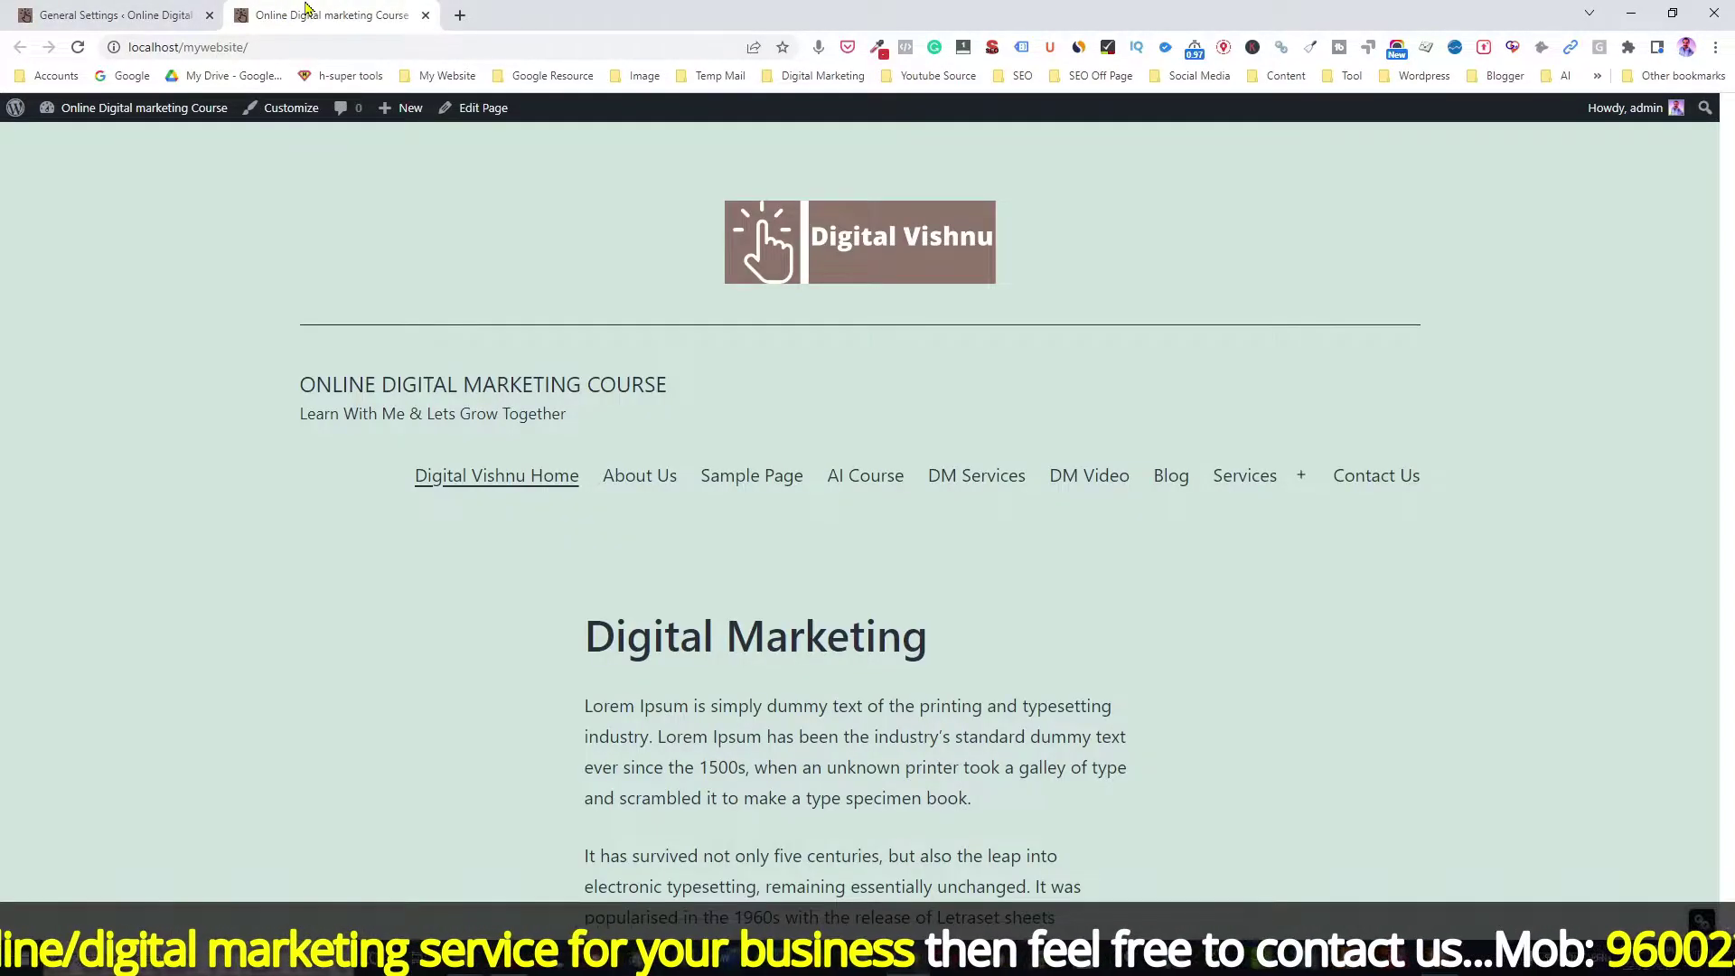
- Reload the live site, highlight the new Coimbatore tagline, and return to General Settings
left_click(78, 46)
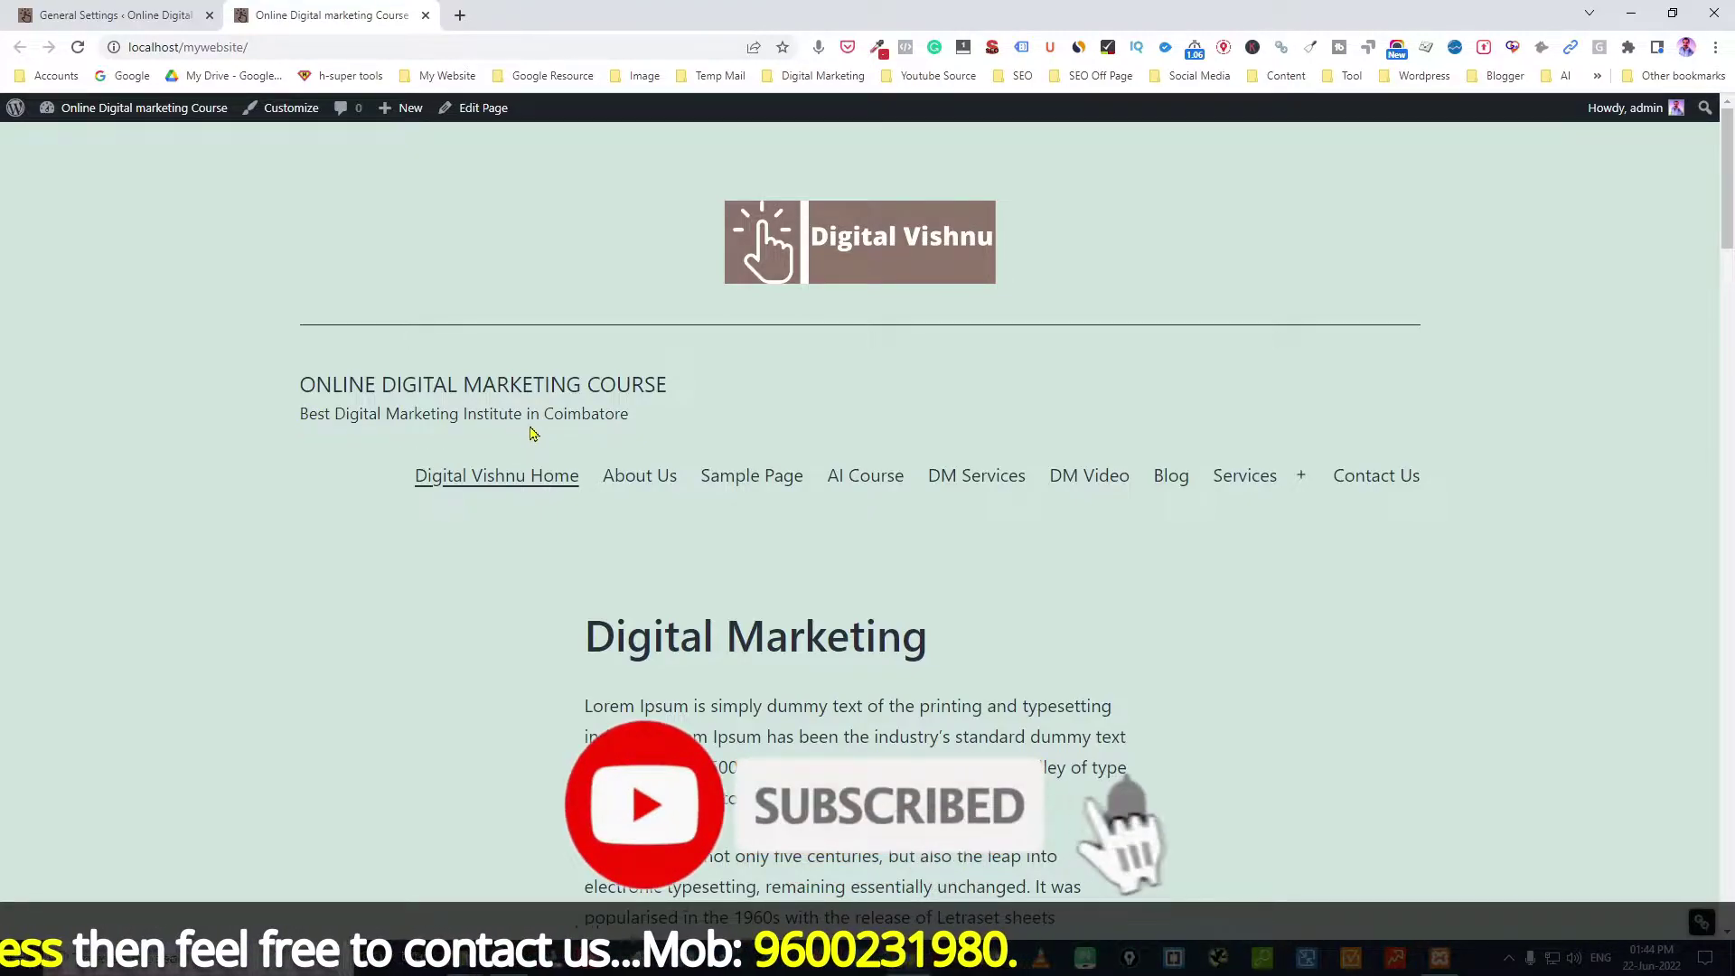
left_click_drag(630, 414, 299, 418)
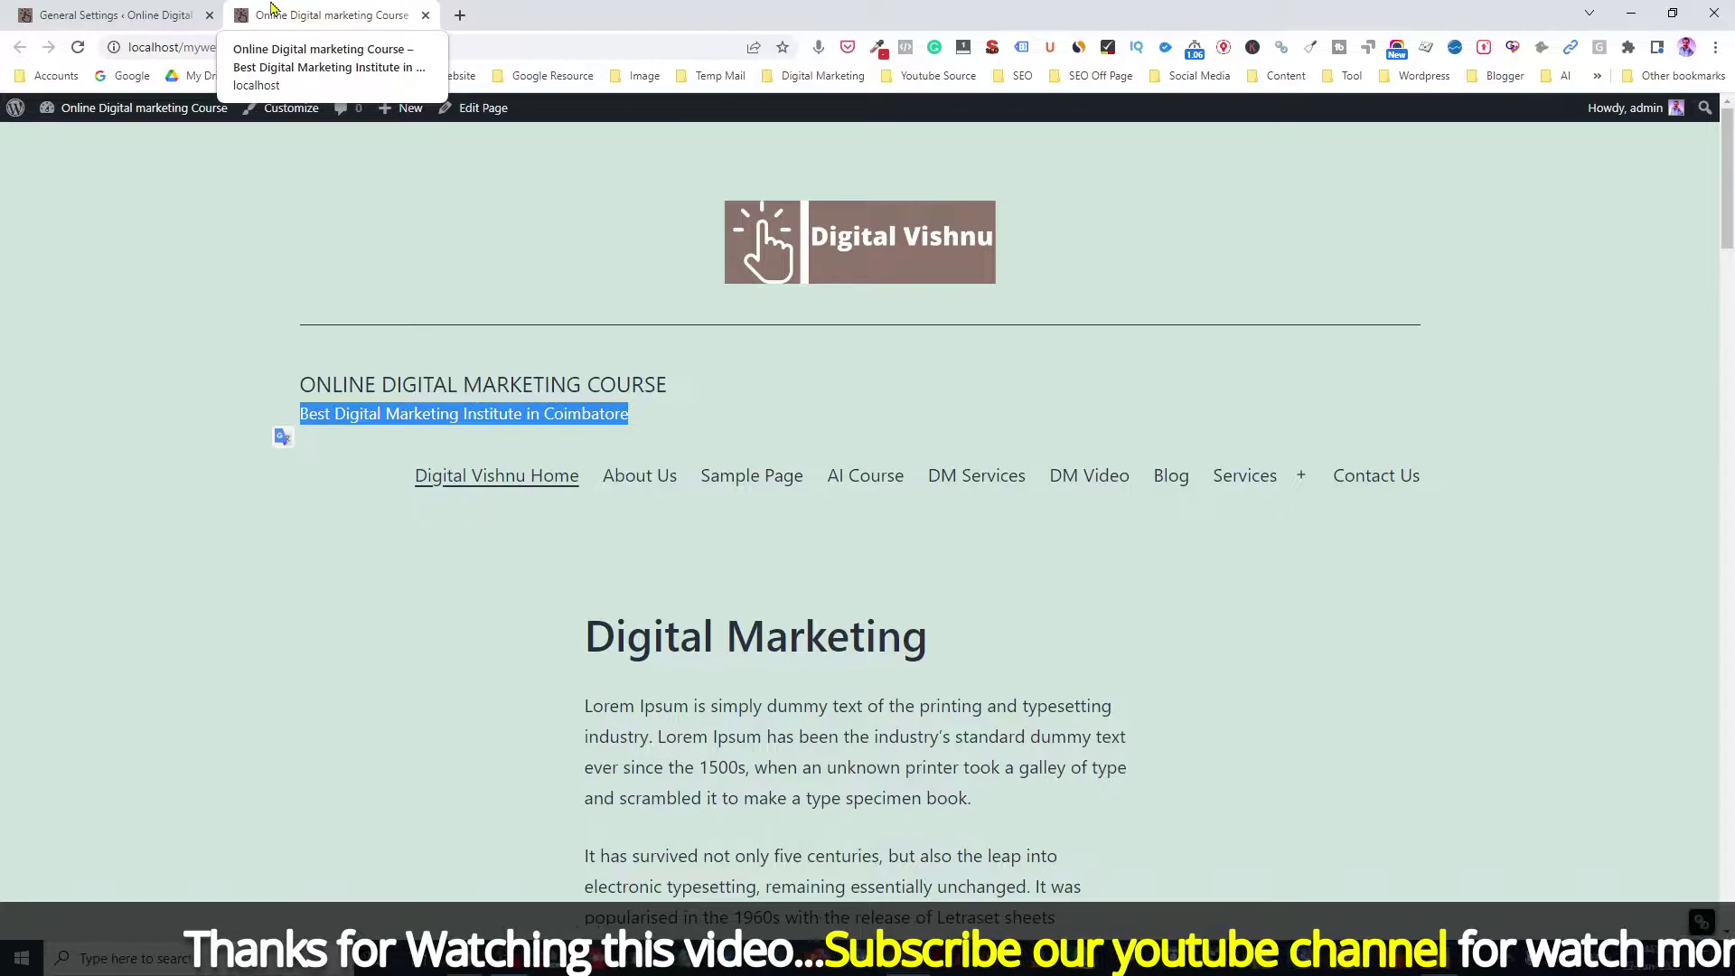
left_click(126, 13)
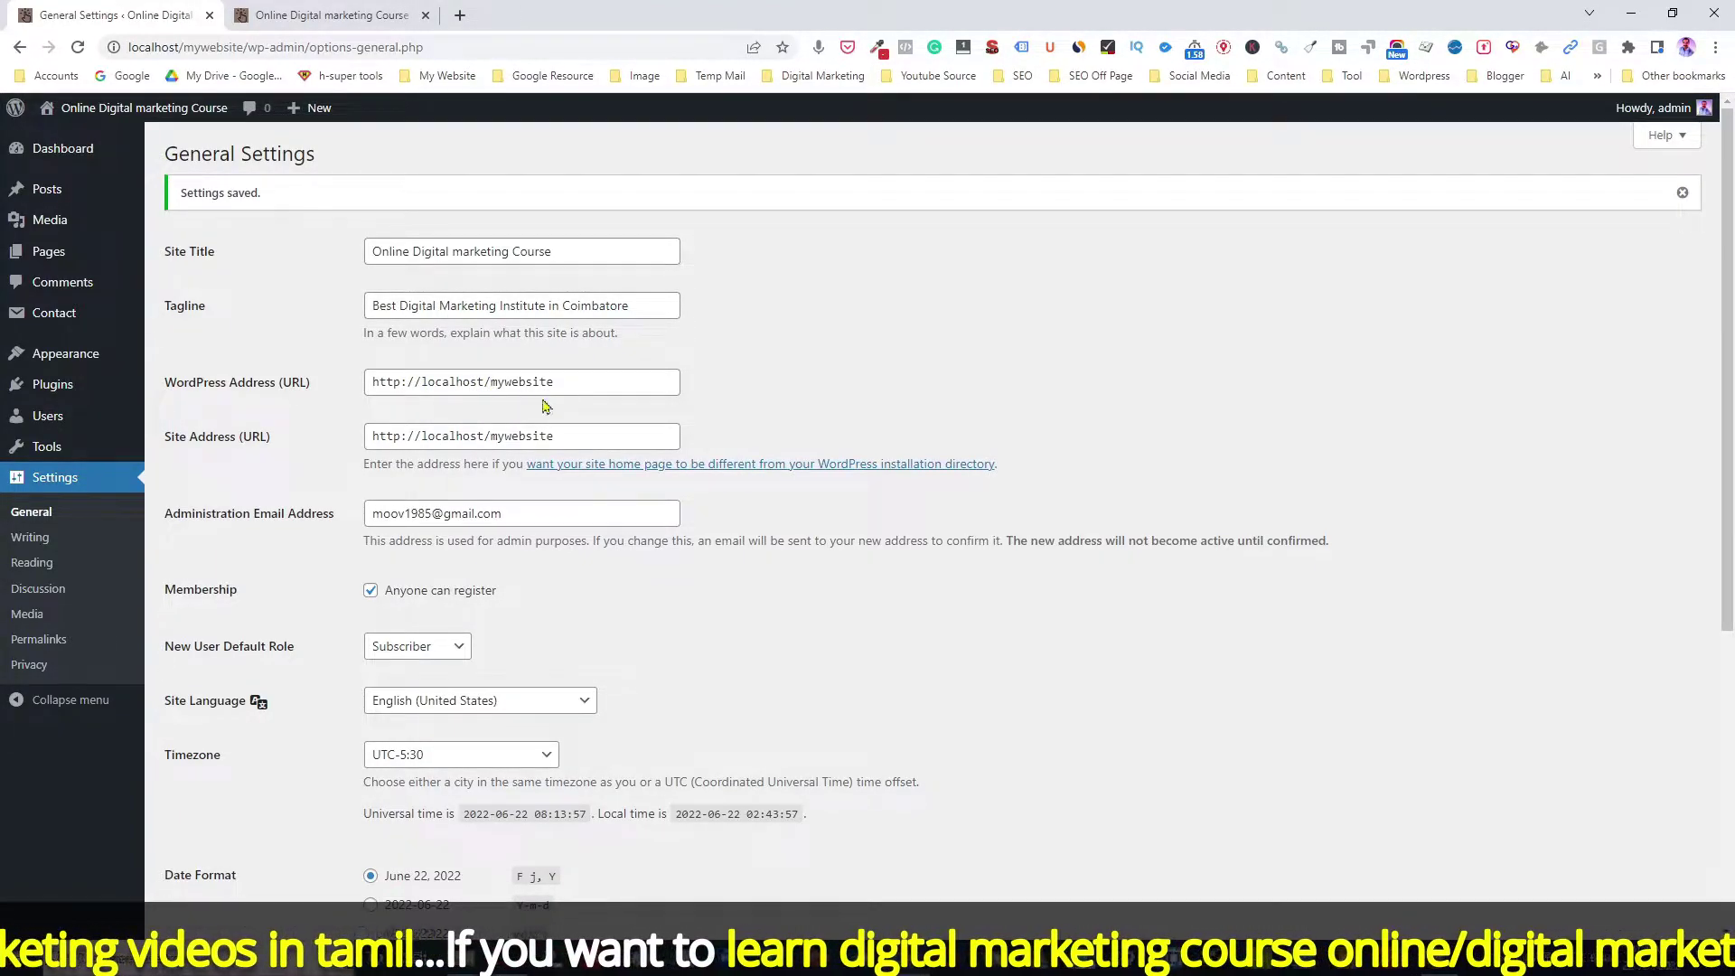
left_click(335, 15)
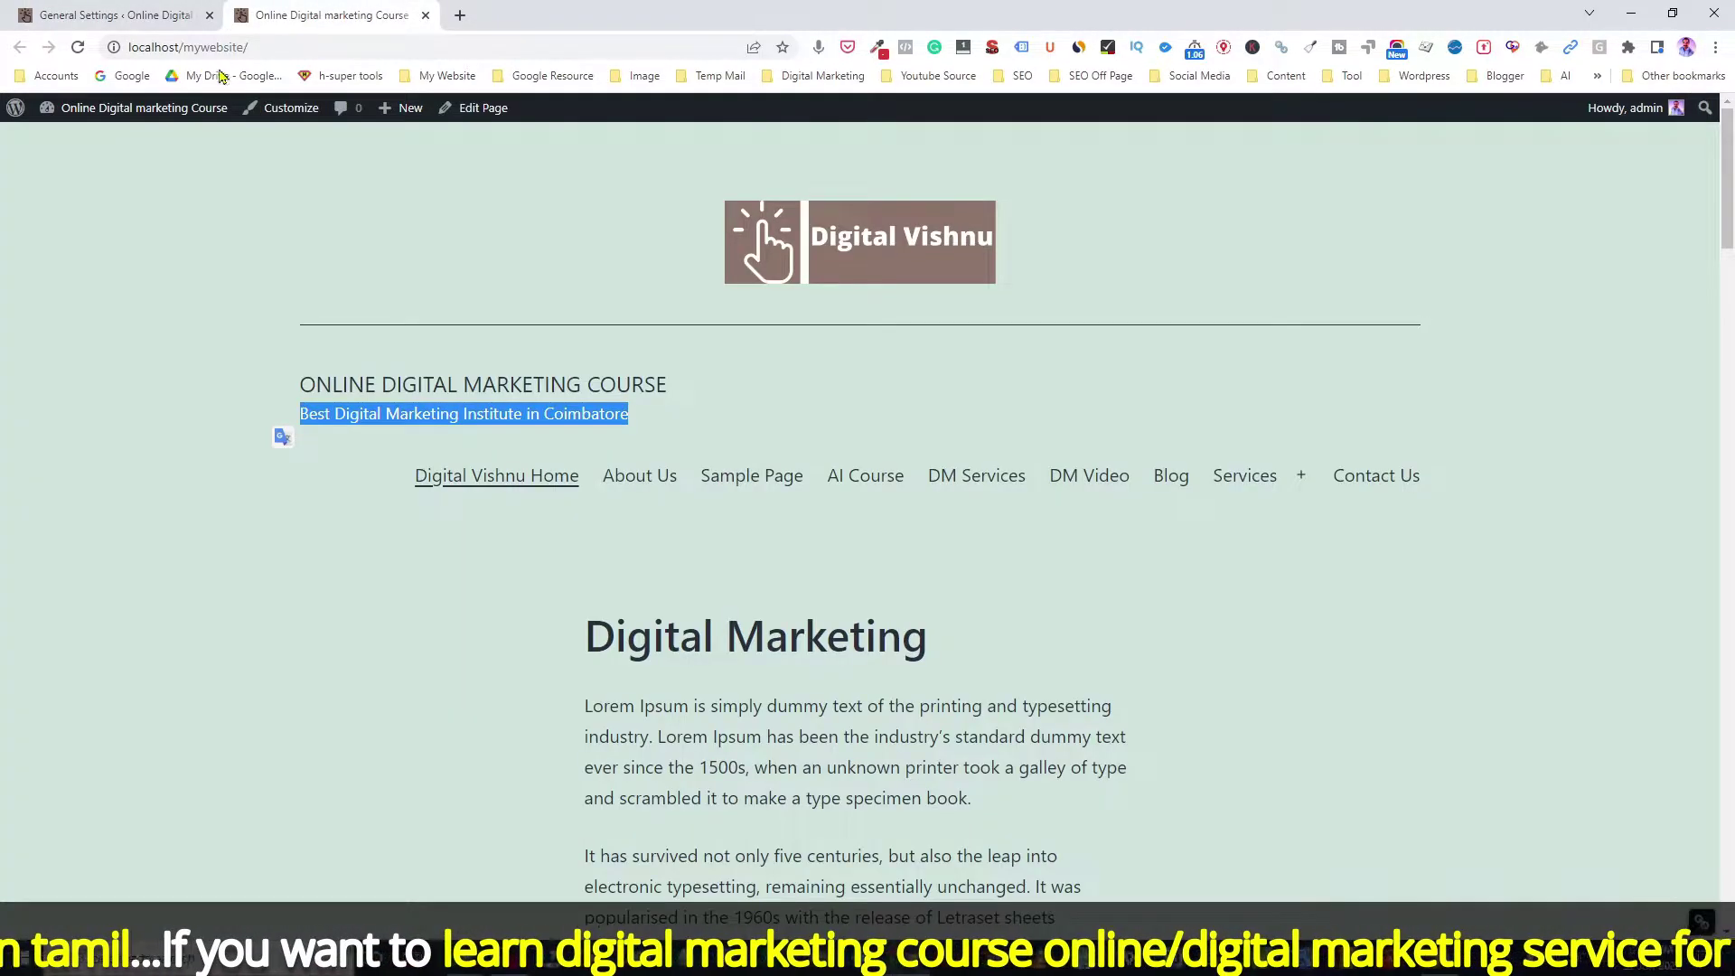
left_click_drag(257, 47, 143, 45)
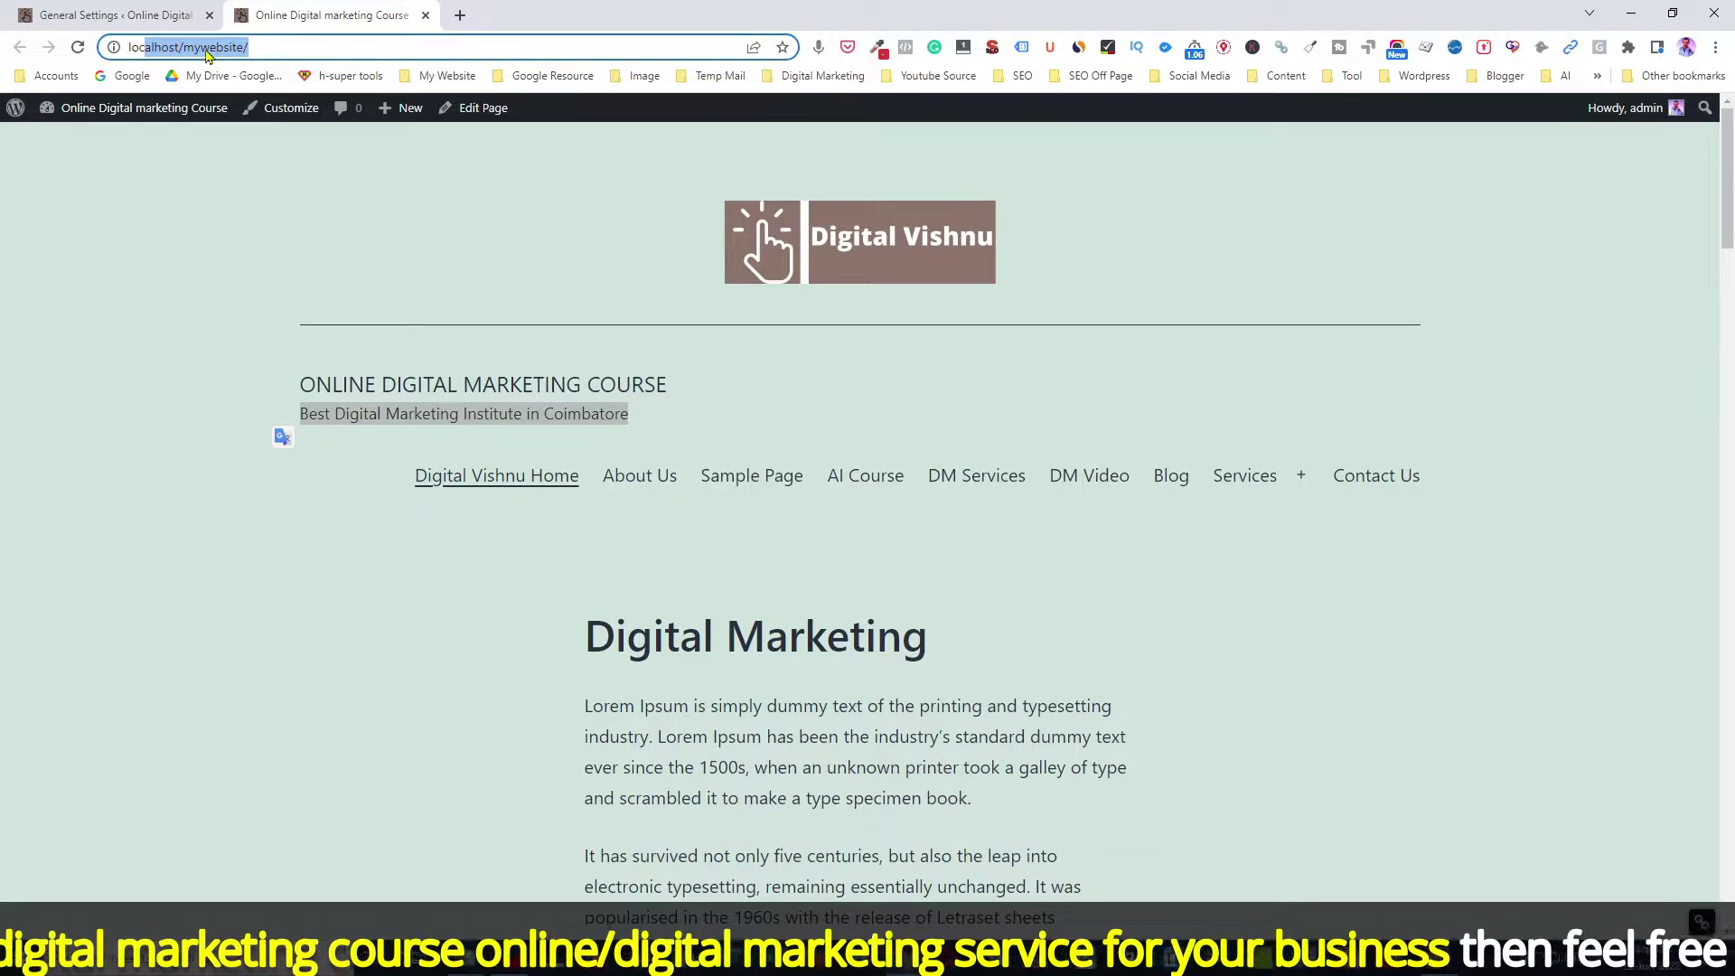
left_click(172, 15)
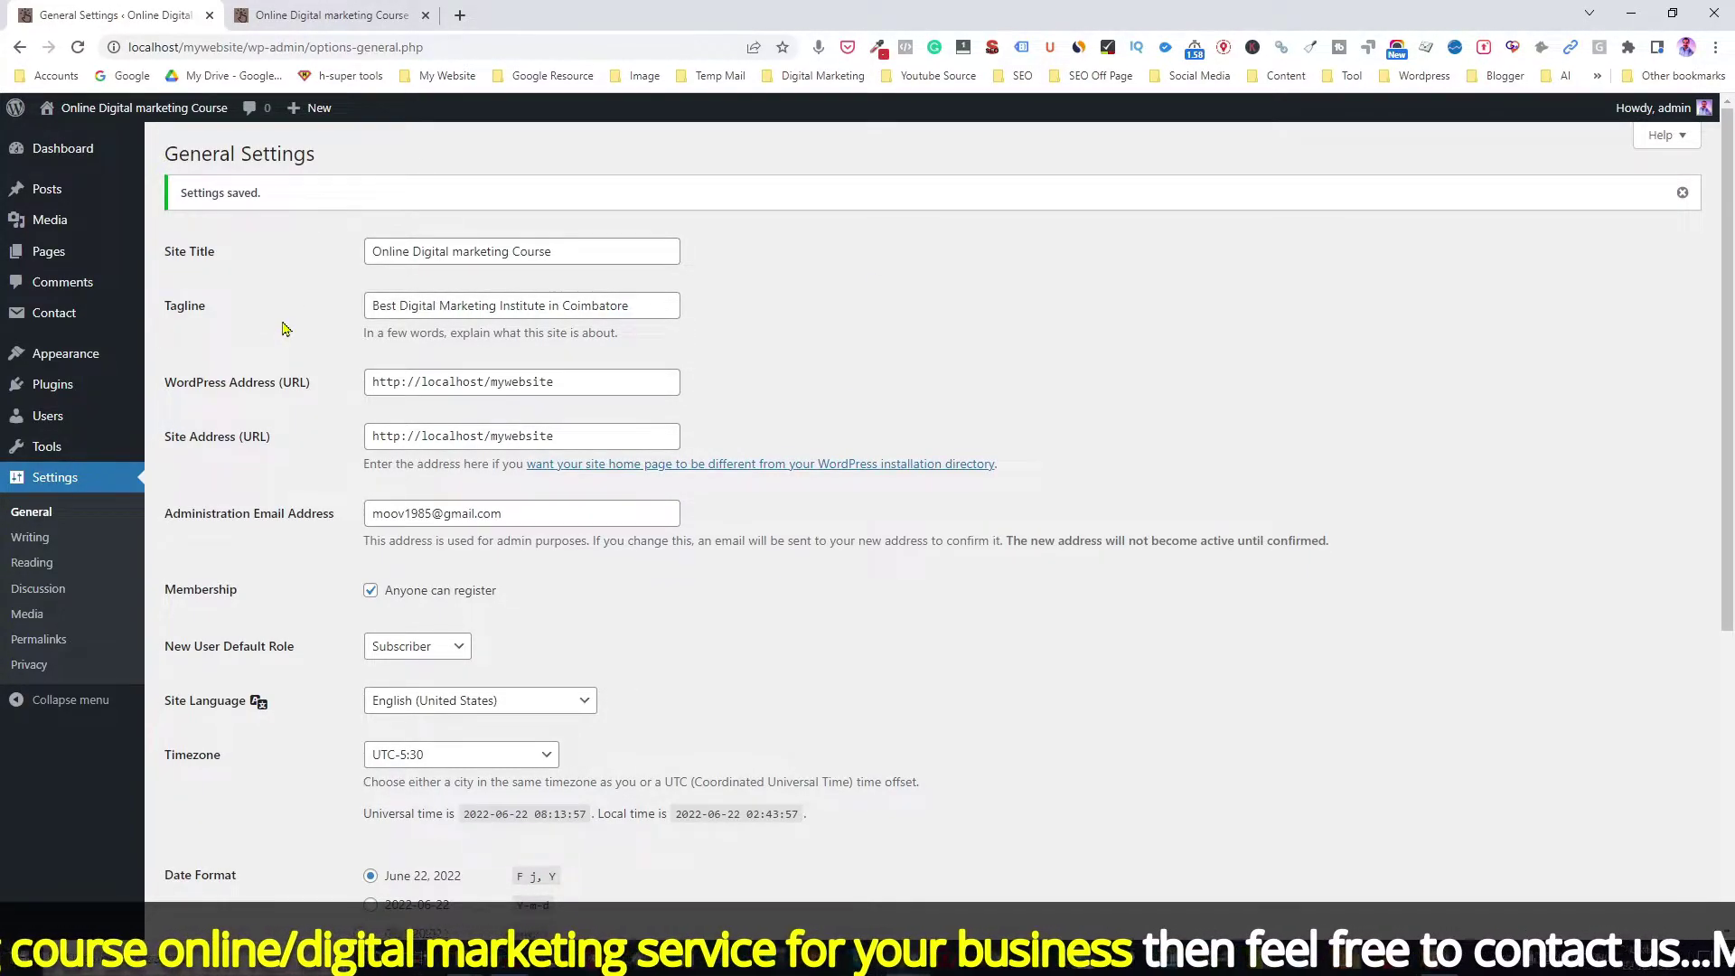
- Review the Administration Email Address and its explanation, selecting the current address value
left_click_drag(373, 513, 505, 513)
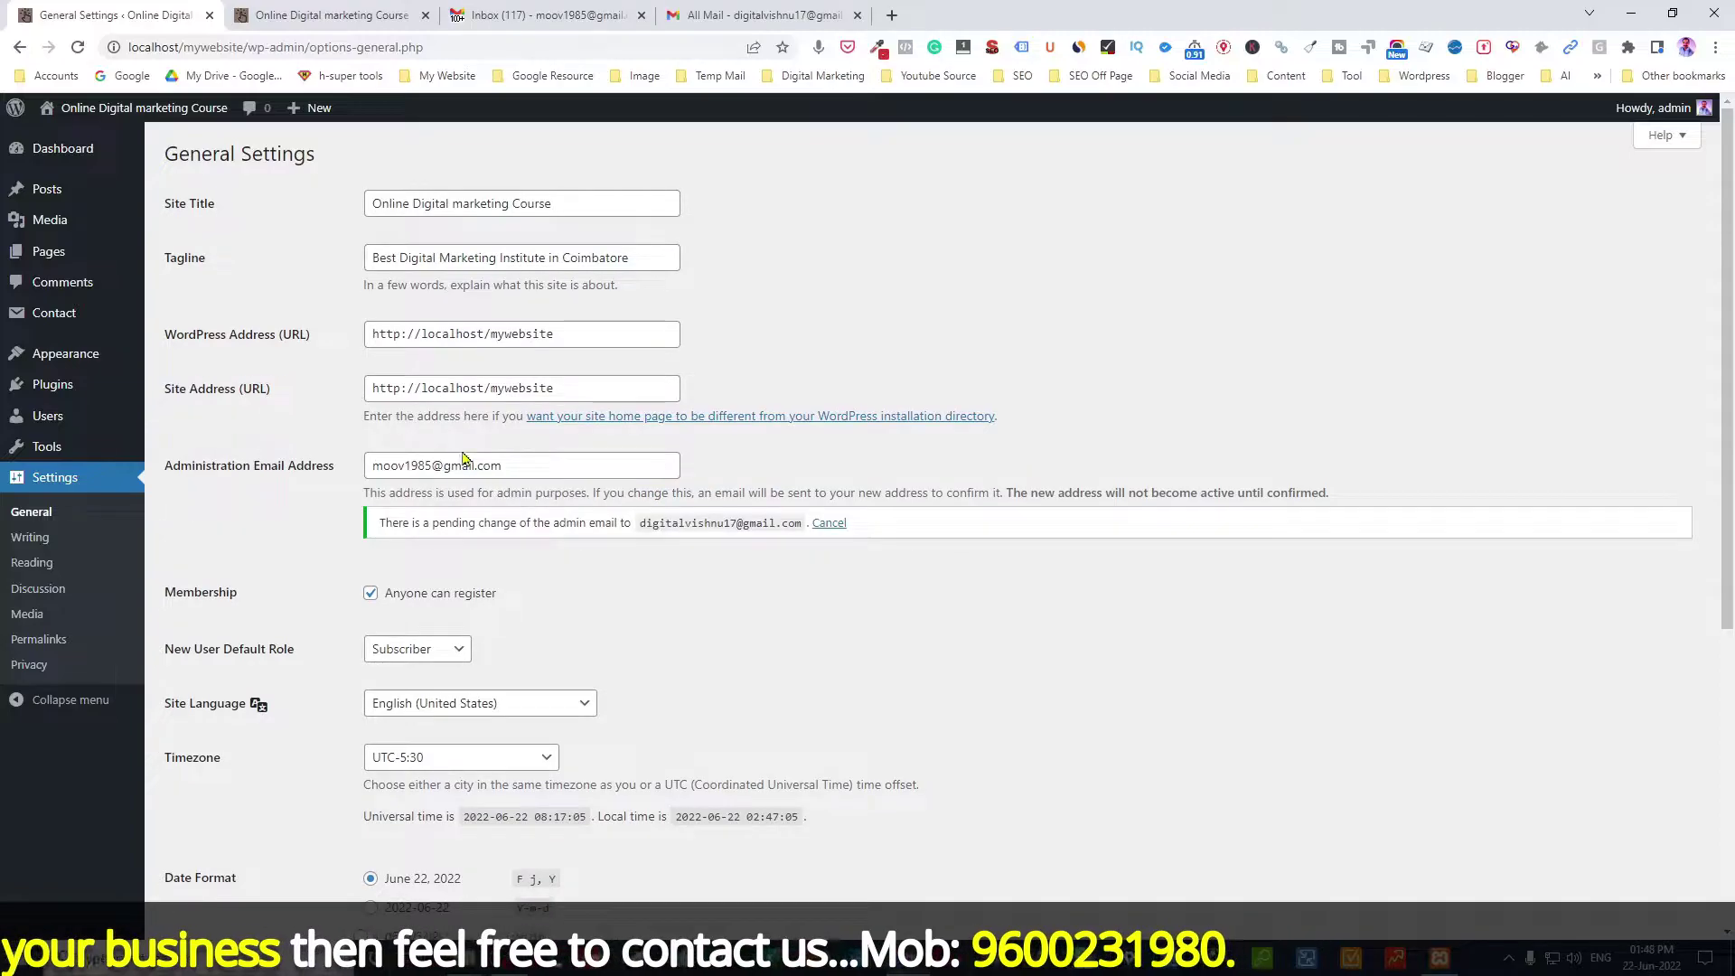
mouse_move(369, 495)
left_mouse_down()
mouse_move(580, 495)
mouse_move(500, 465)
mouse_move(367, 466)
left_mouse_up()
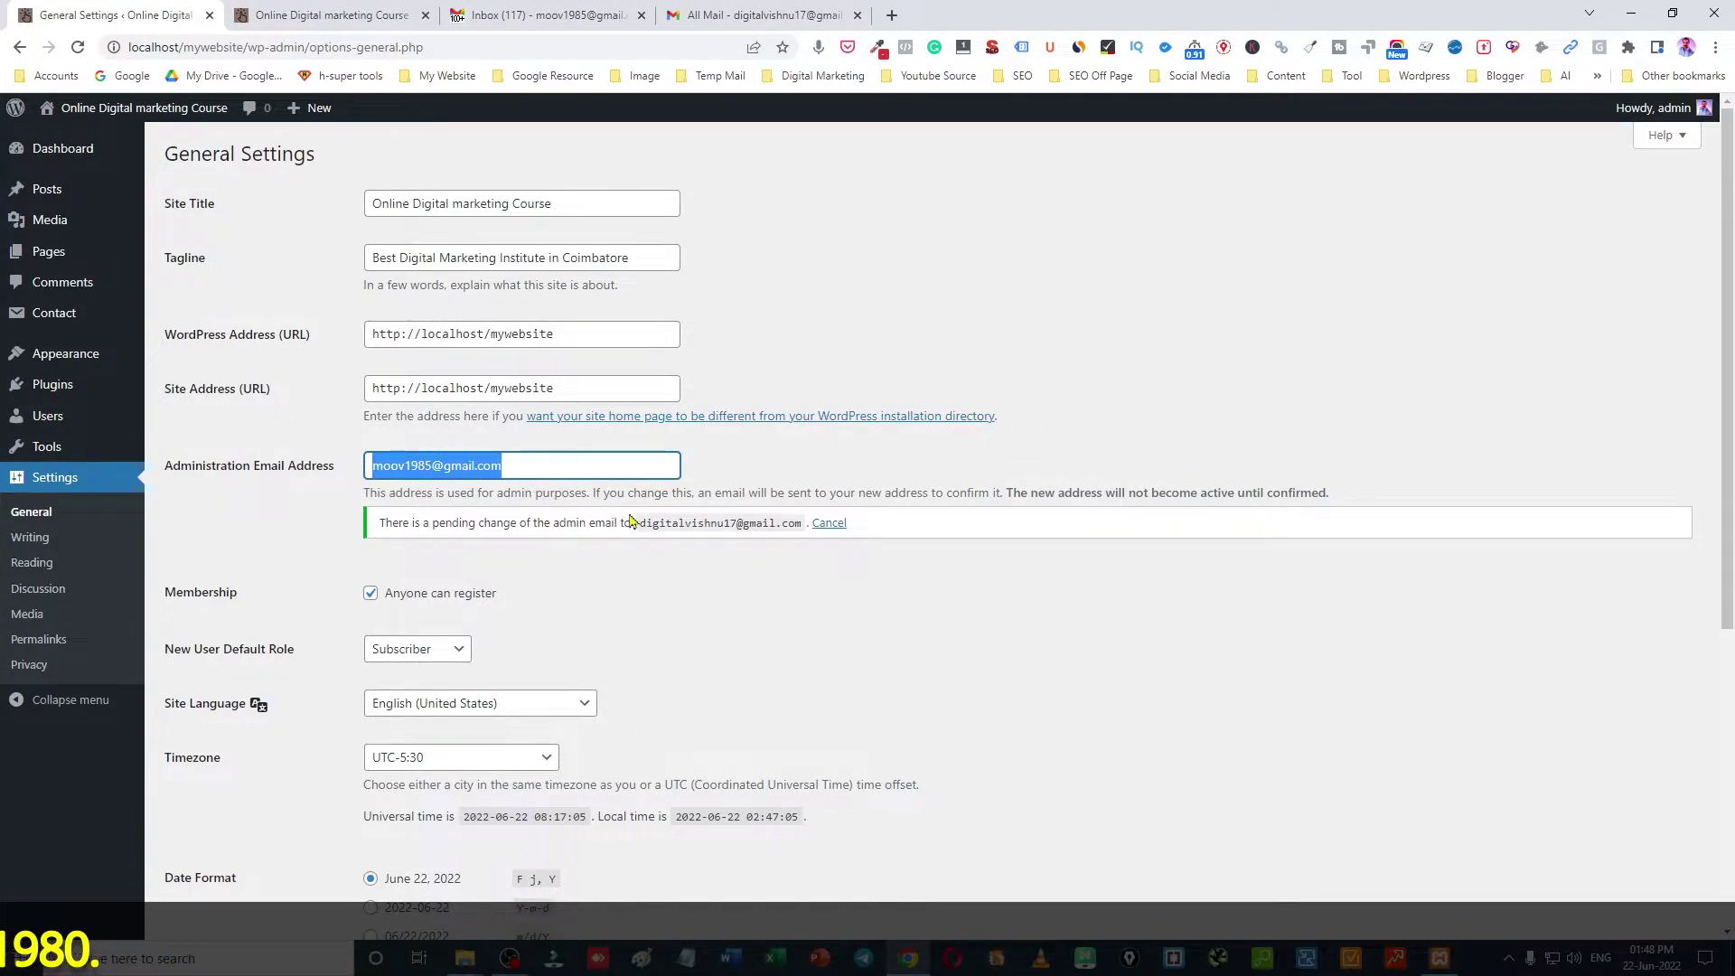
left_click_drag(607, 495, 931, 495)
left_click(713, 495)
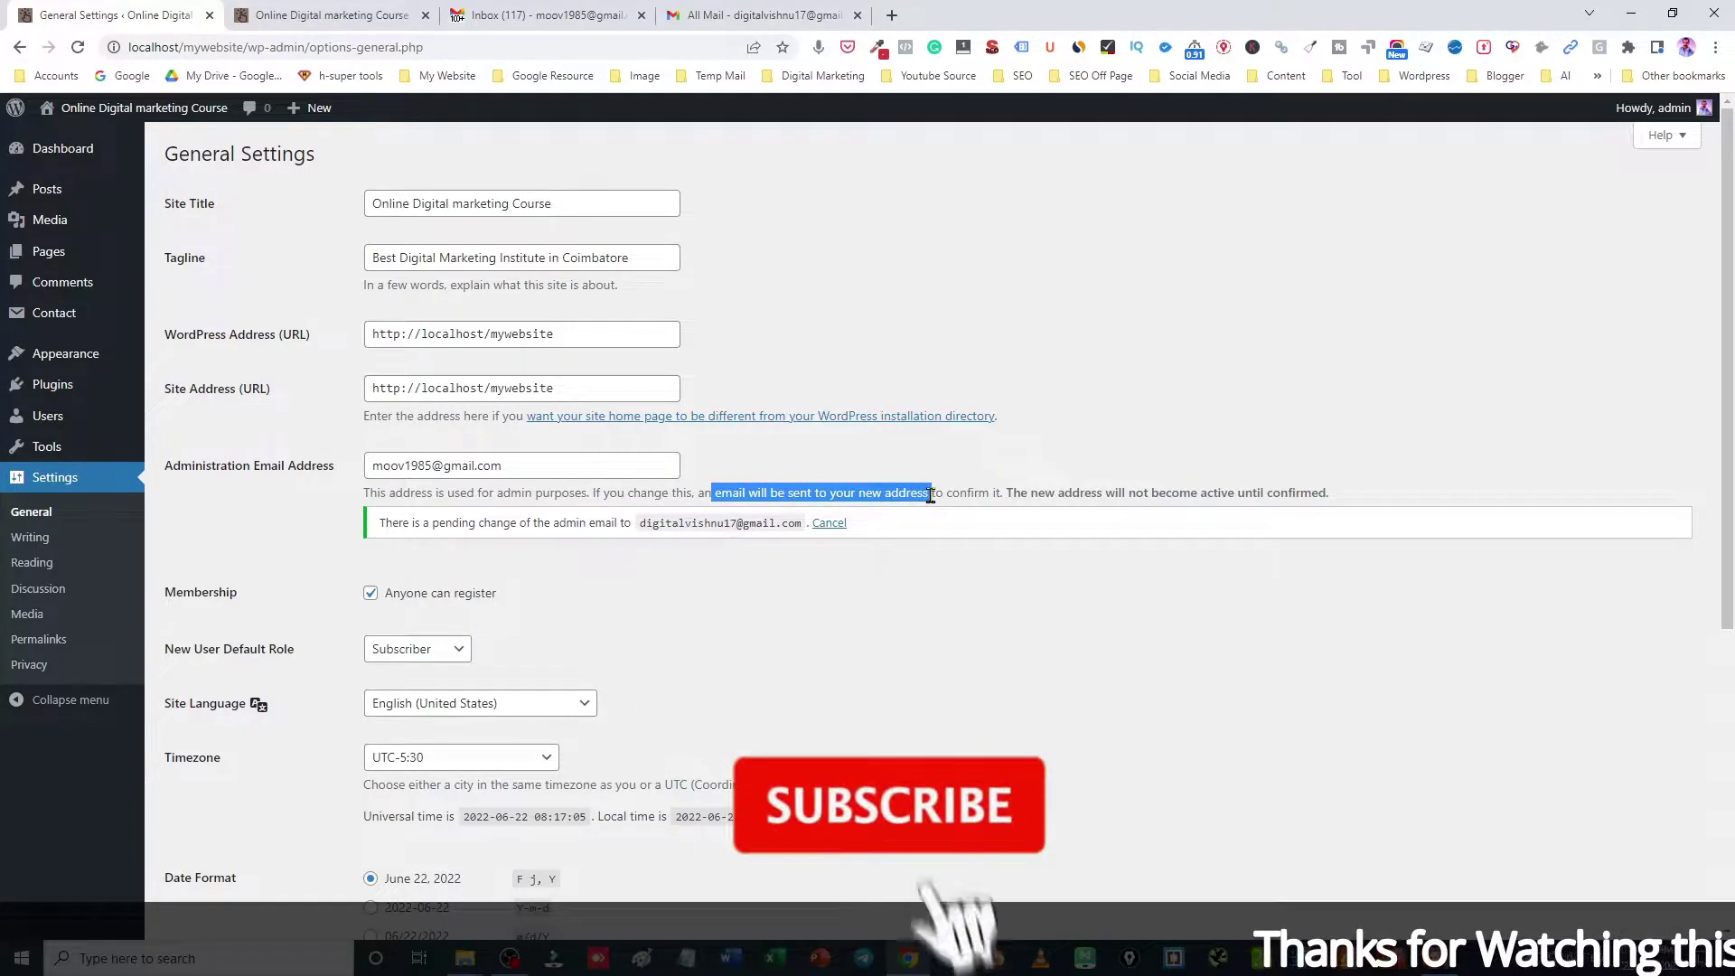
left_click_drag(510, 465, 292, 485)
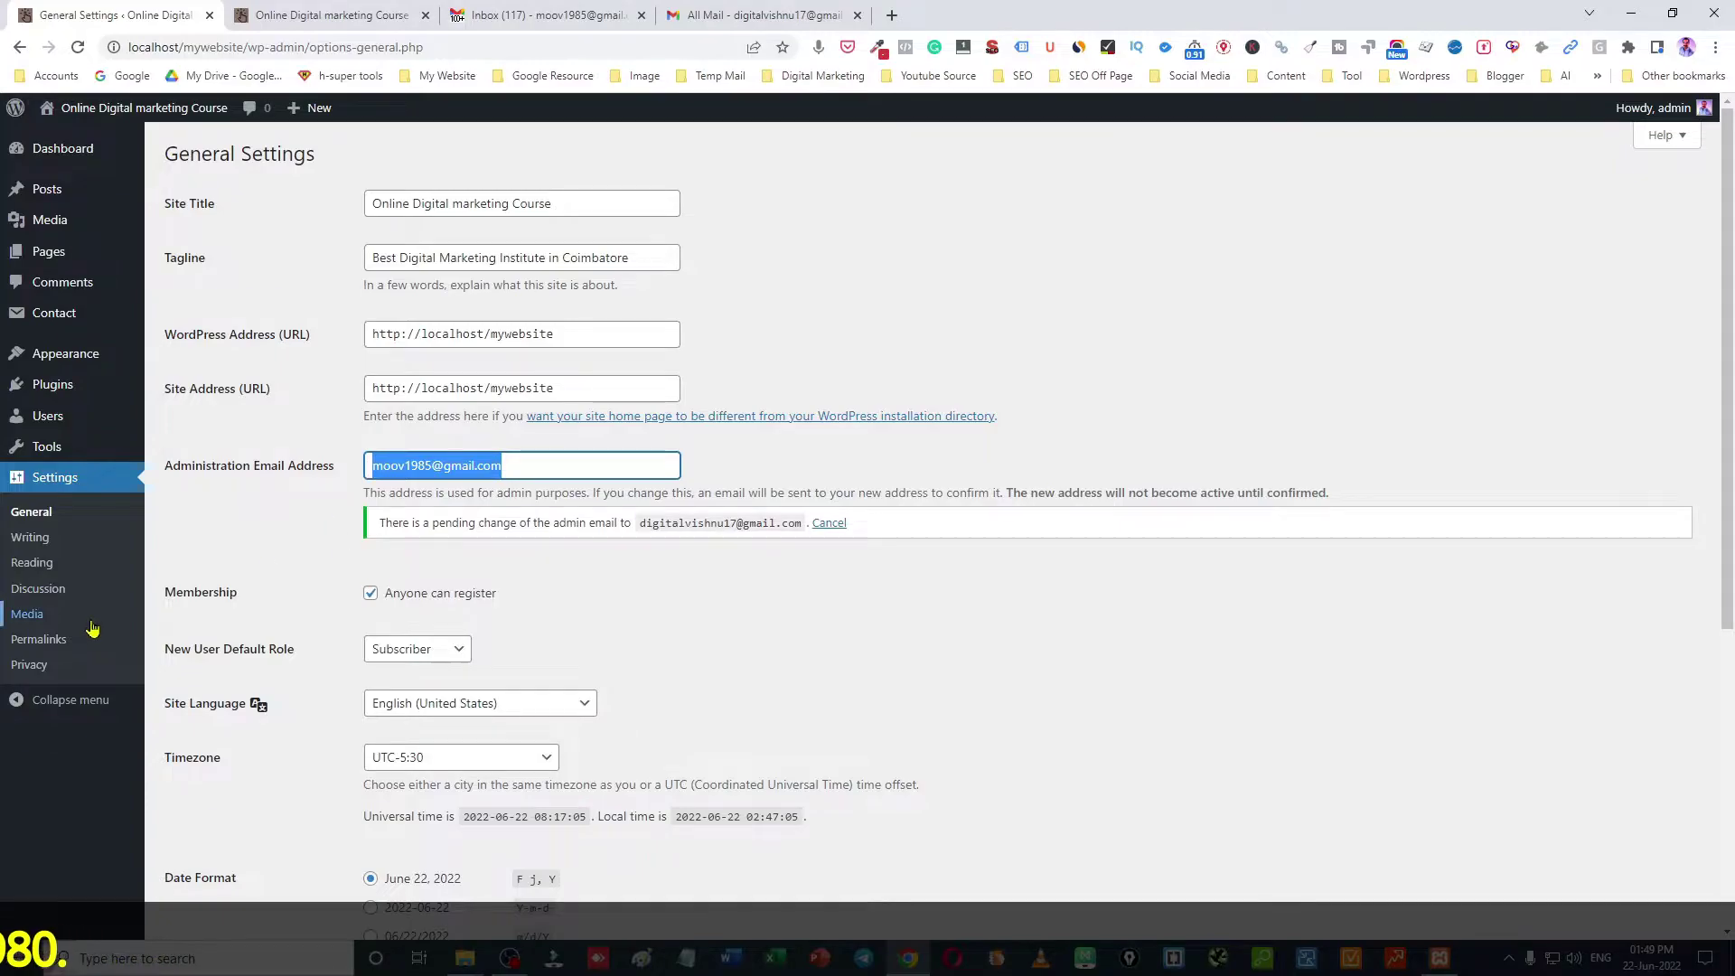
left_click(667, 589)
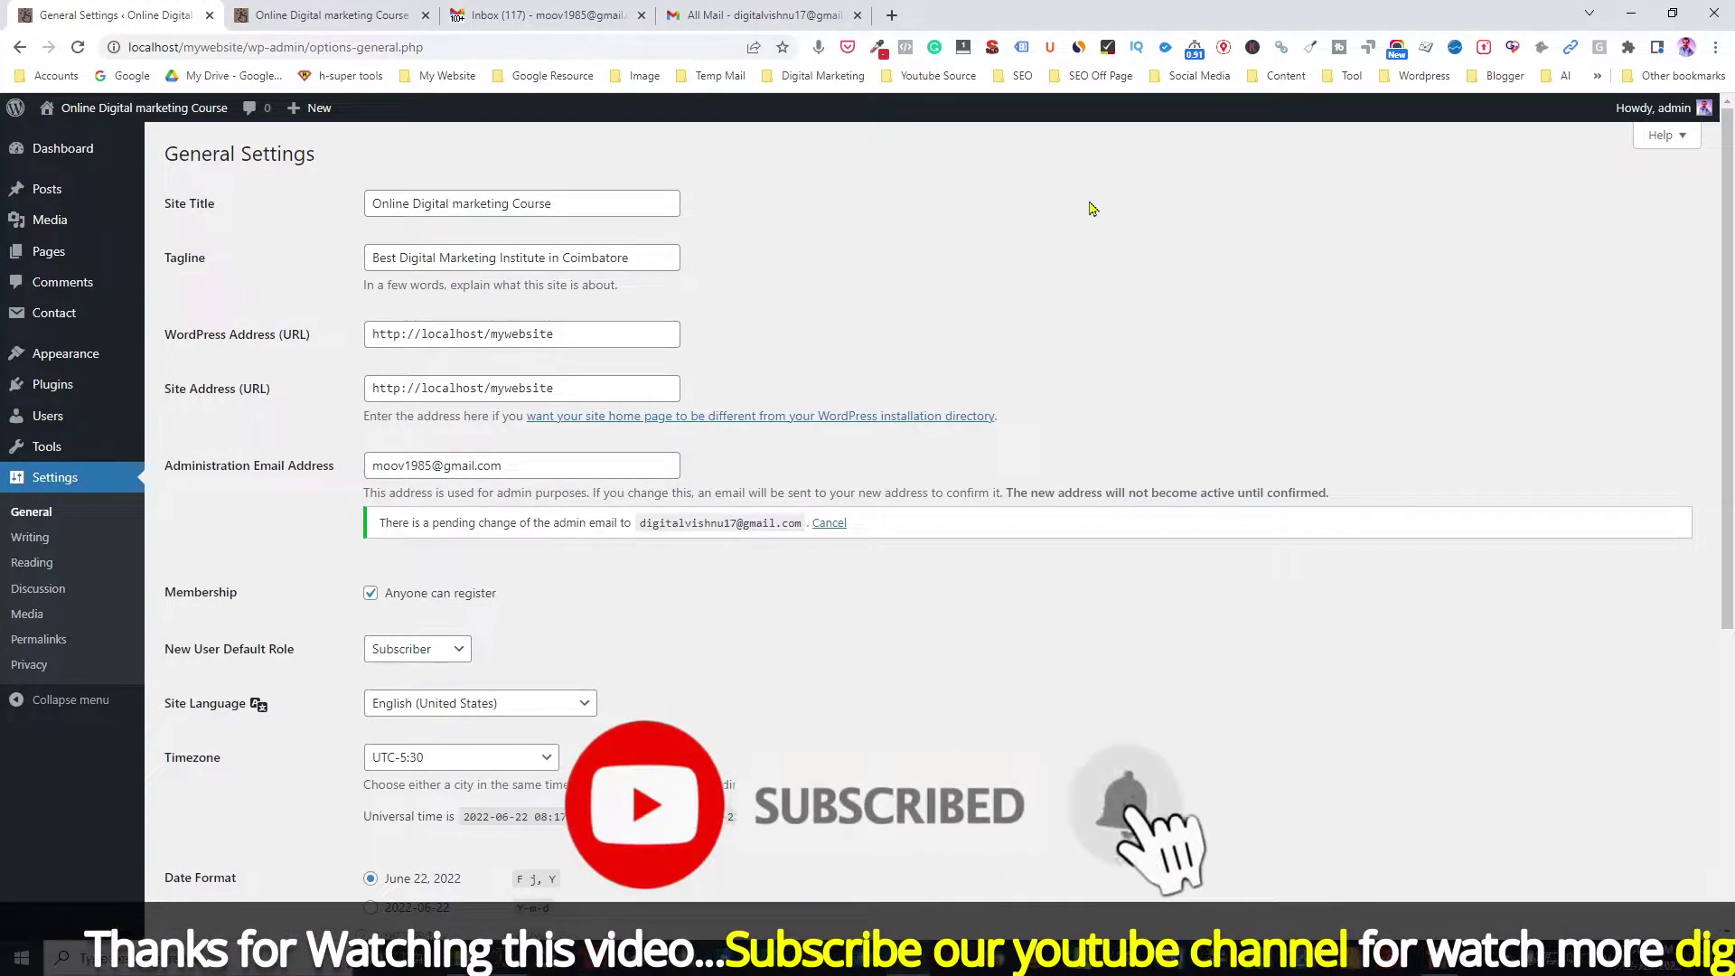
- In a new incognito window, load the localhost/mywebsite/wp-admin login page
left_click(1715, 48)
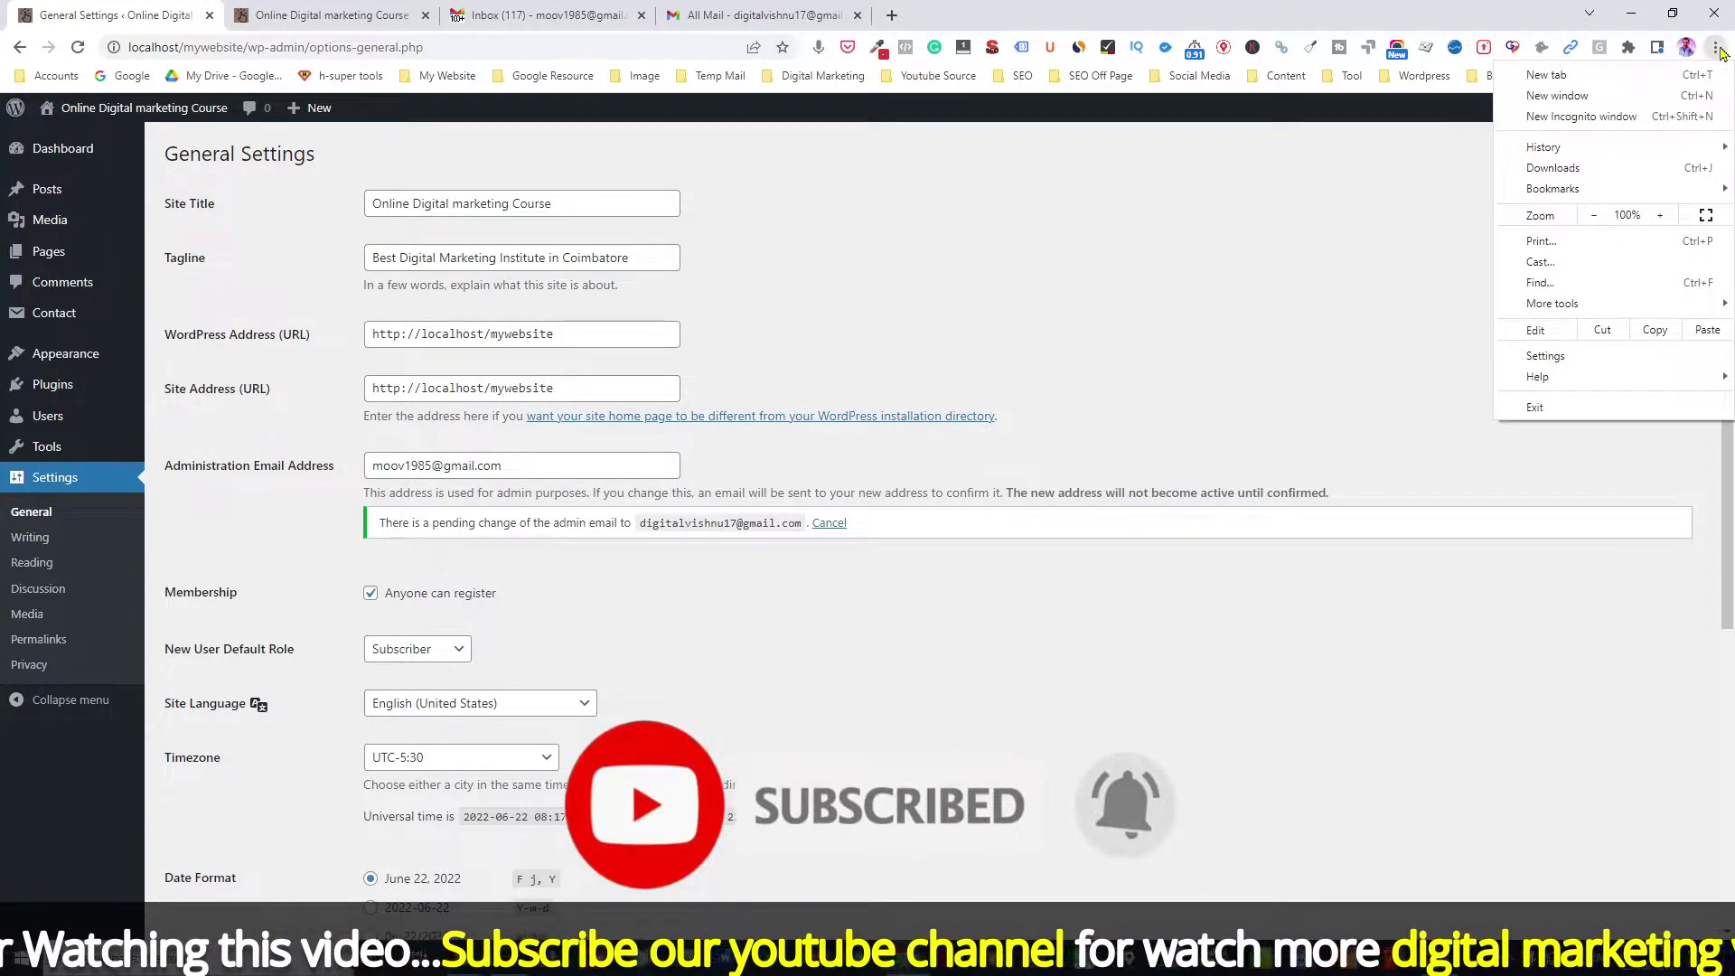
left_click(1598, 118)
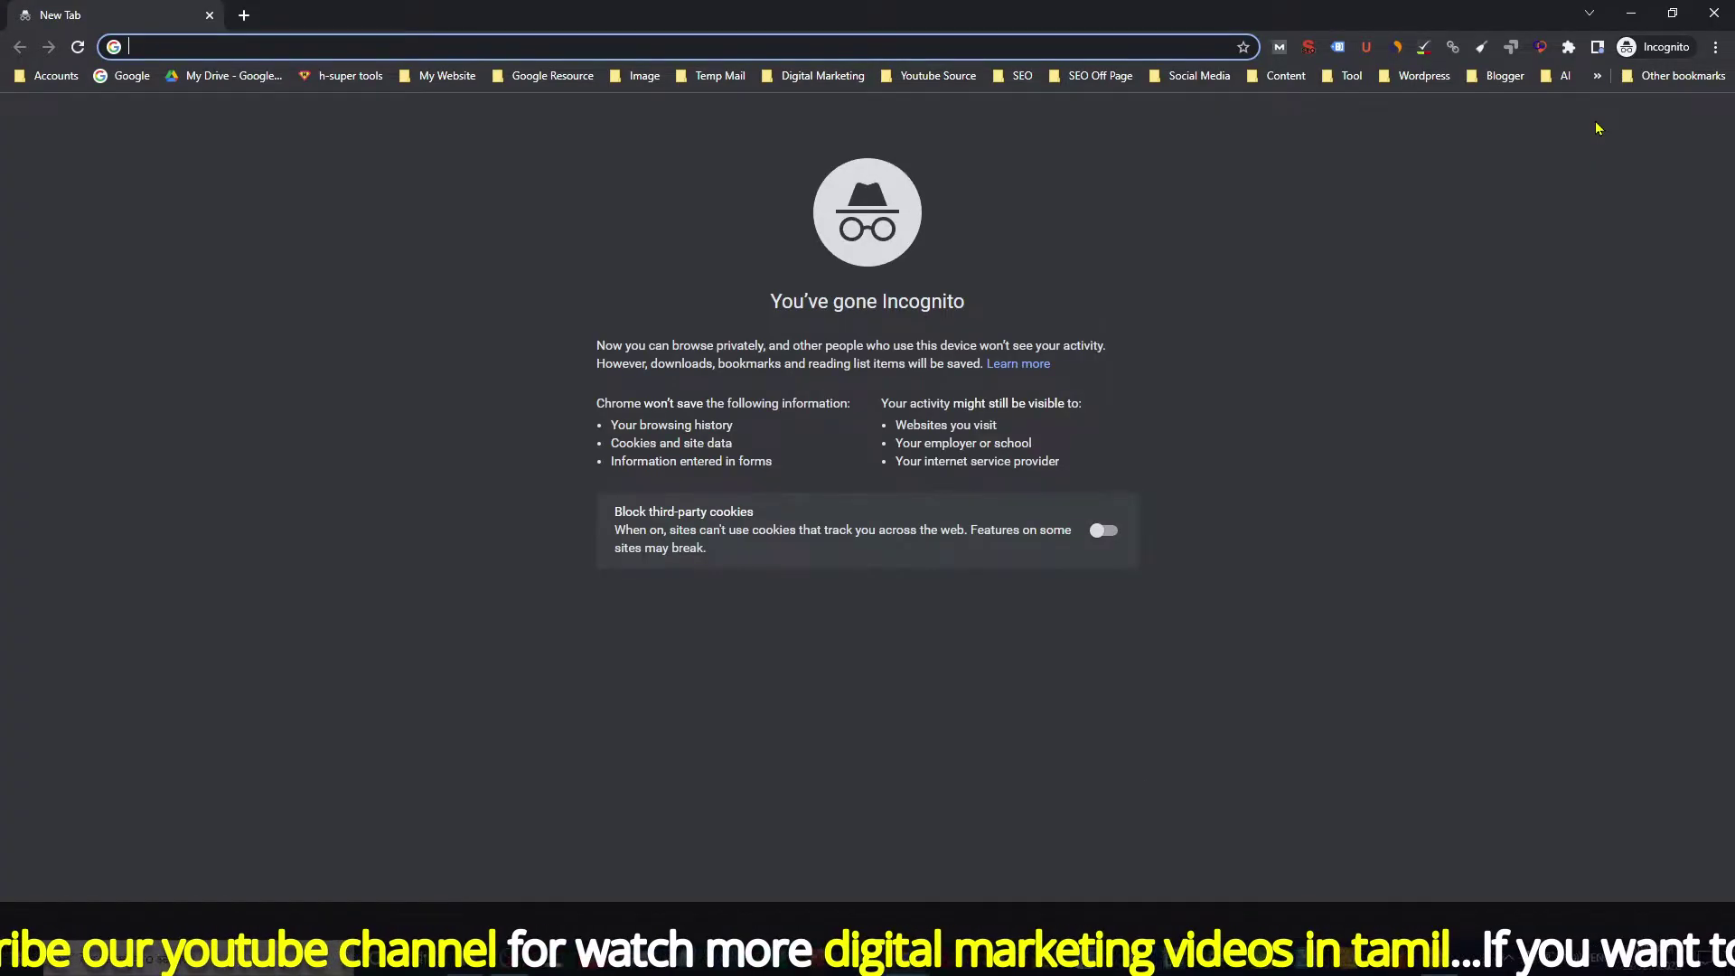
type("local")
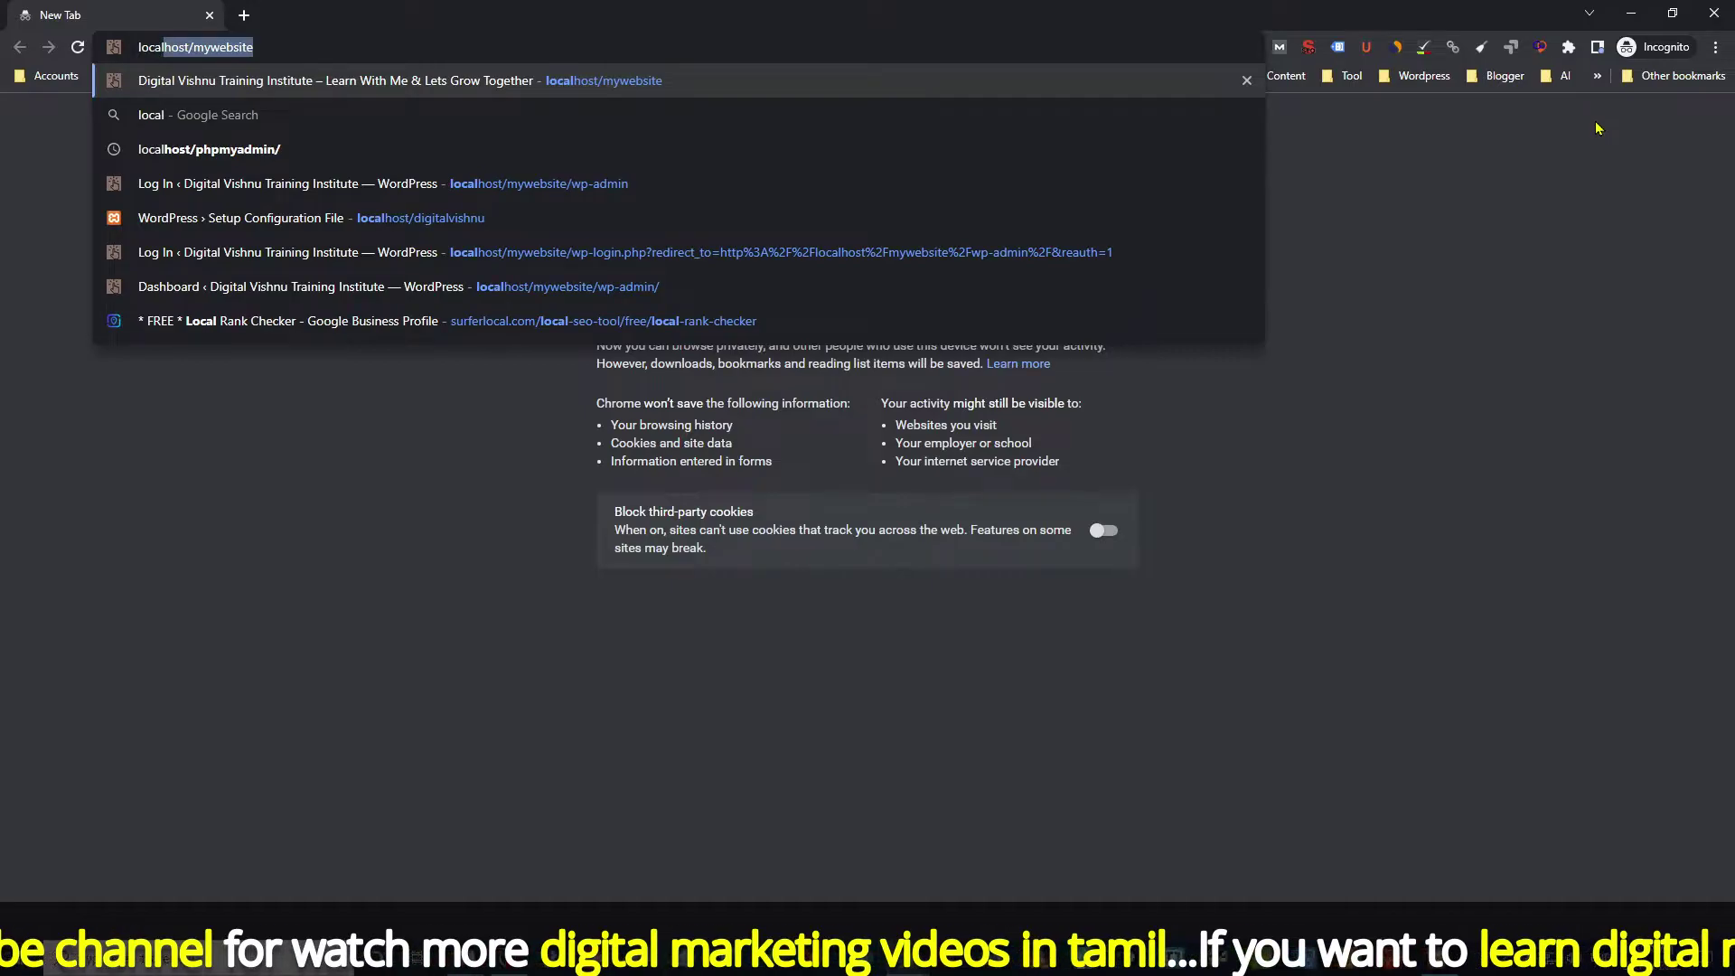
key("Return")
left_click(335, 47)
left_click(335, 56)
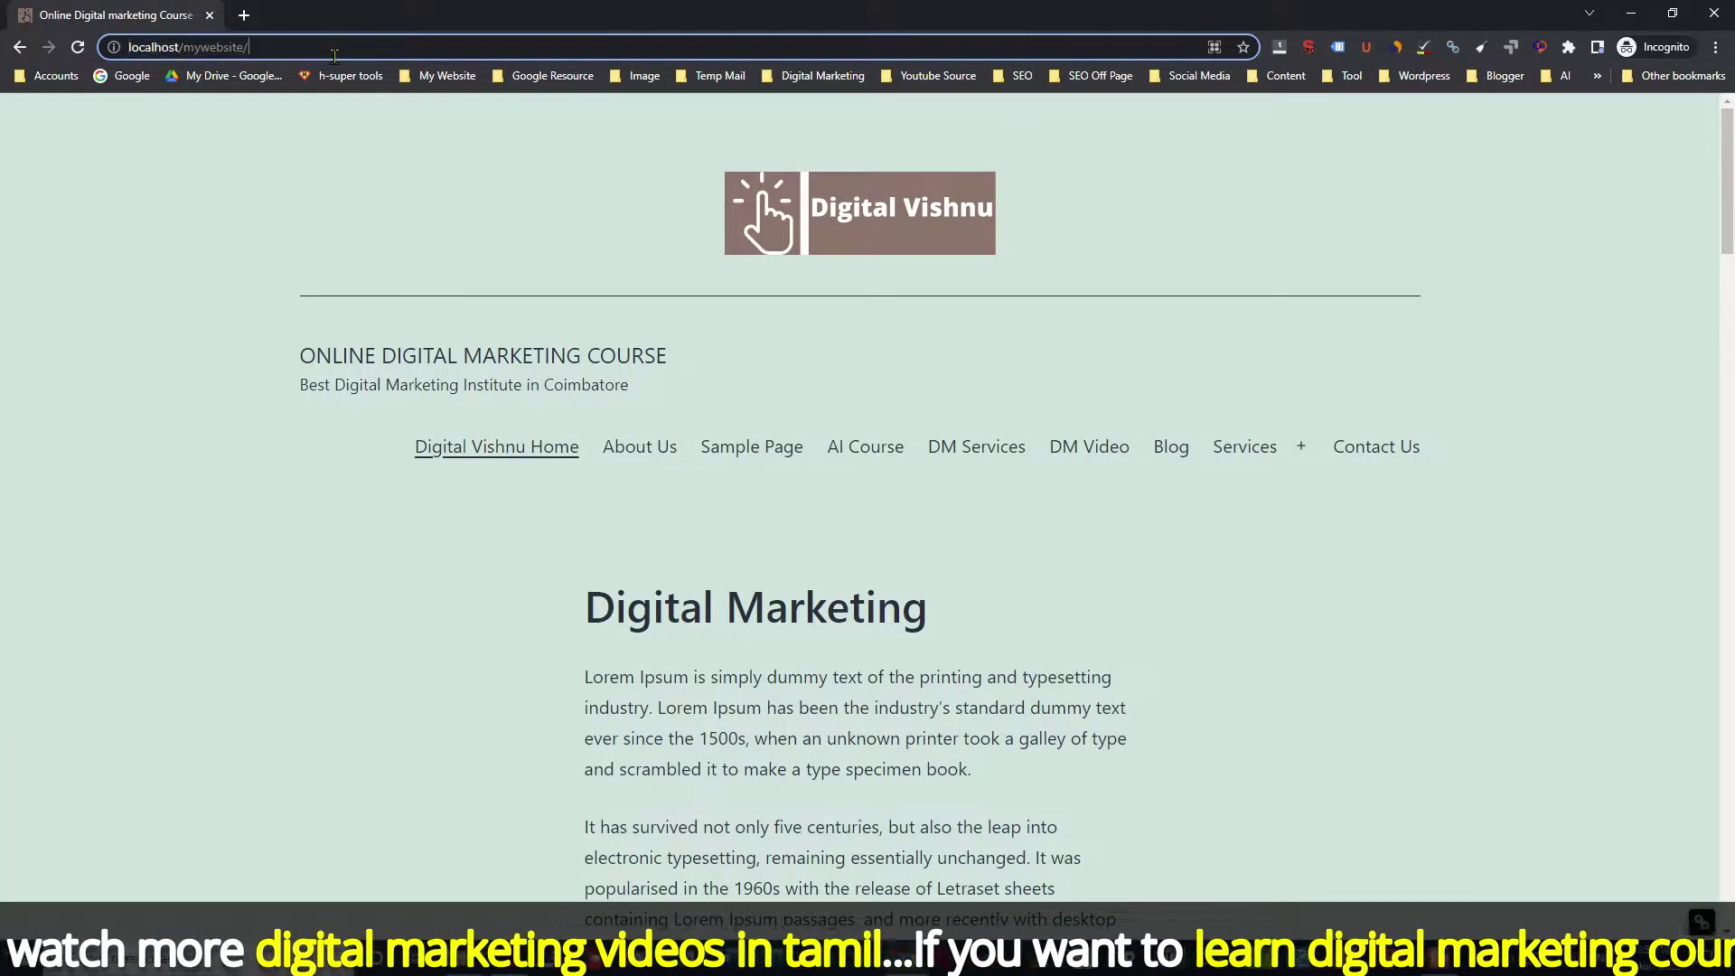
type("wp-")
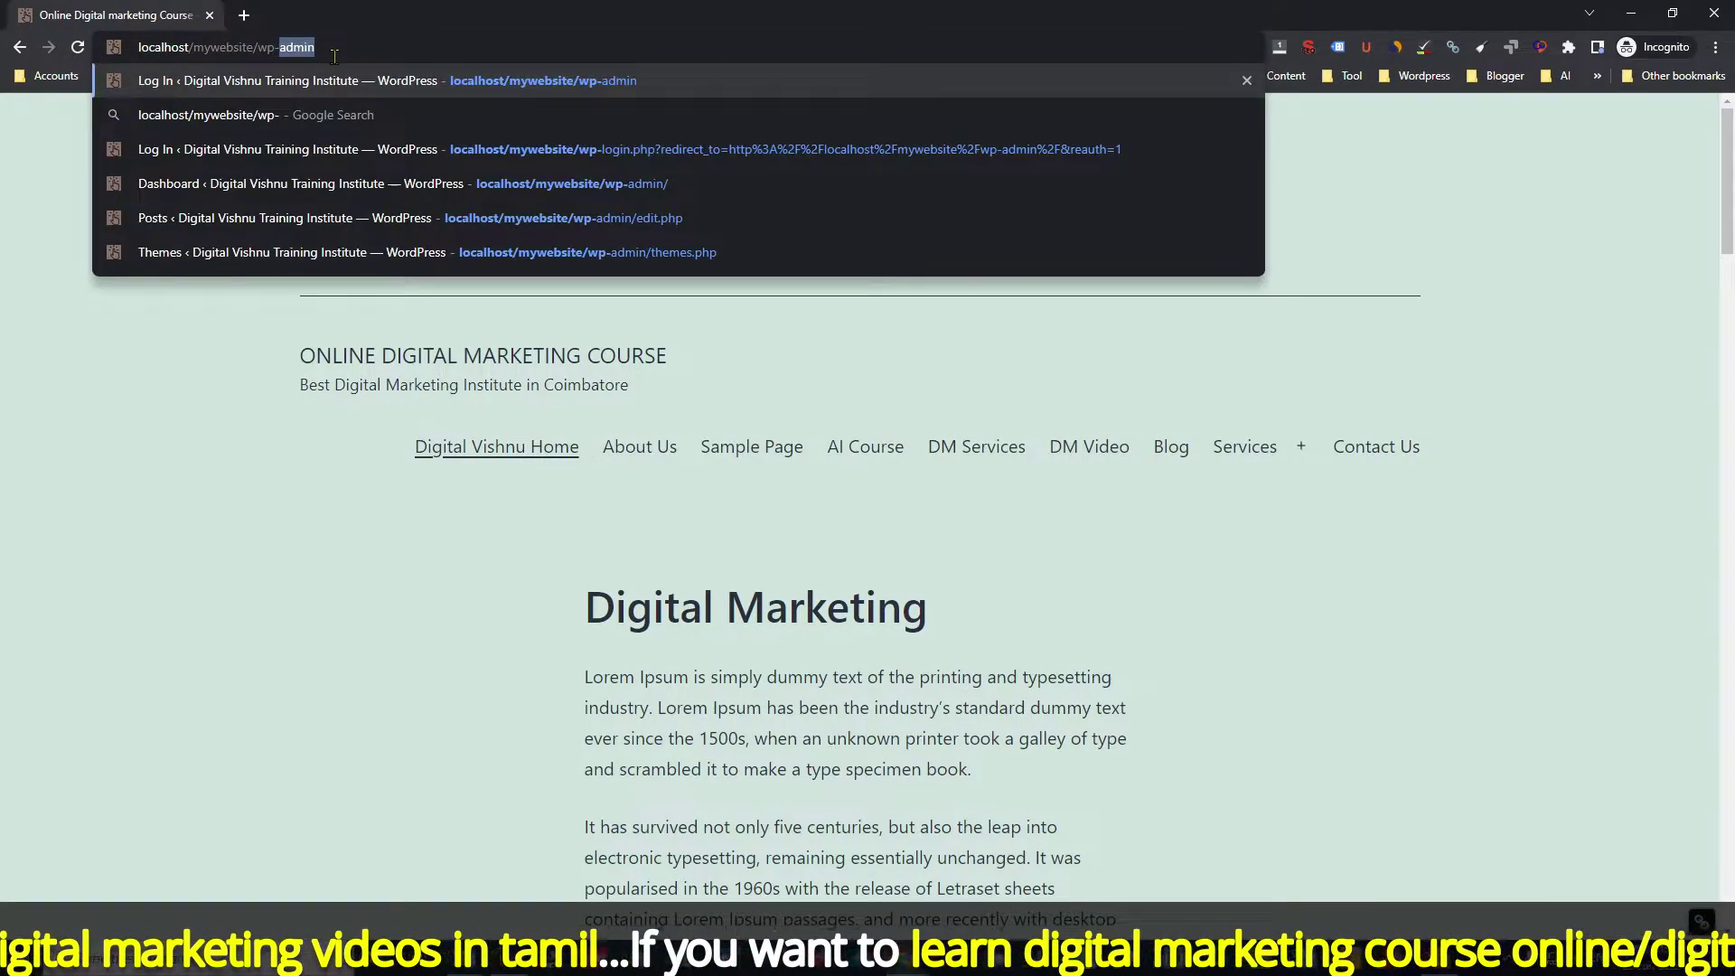
type("admin")
key("Return")
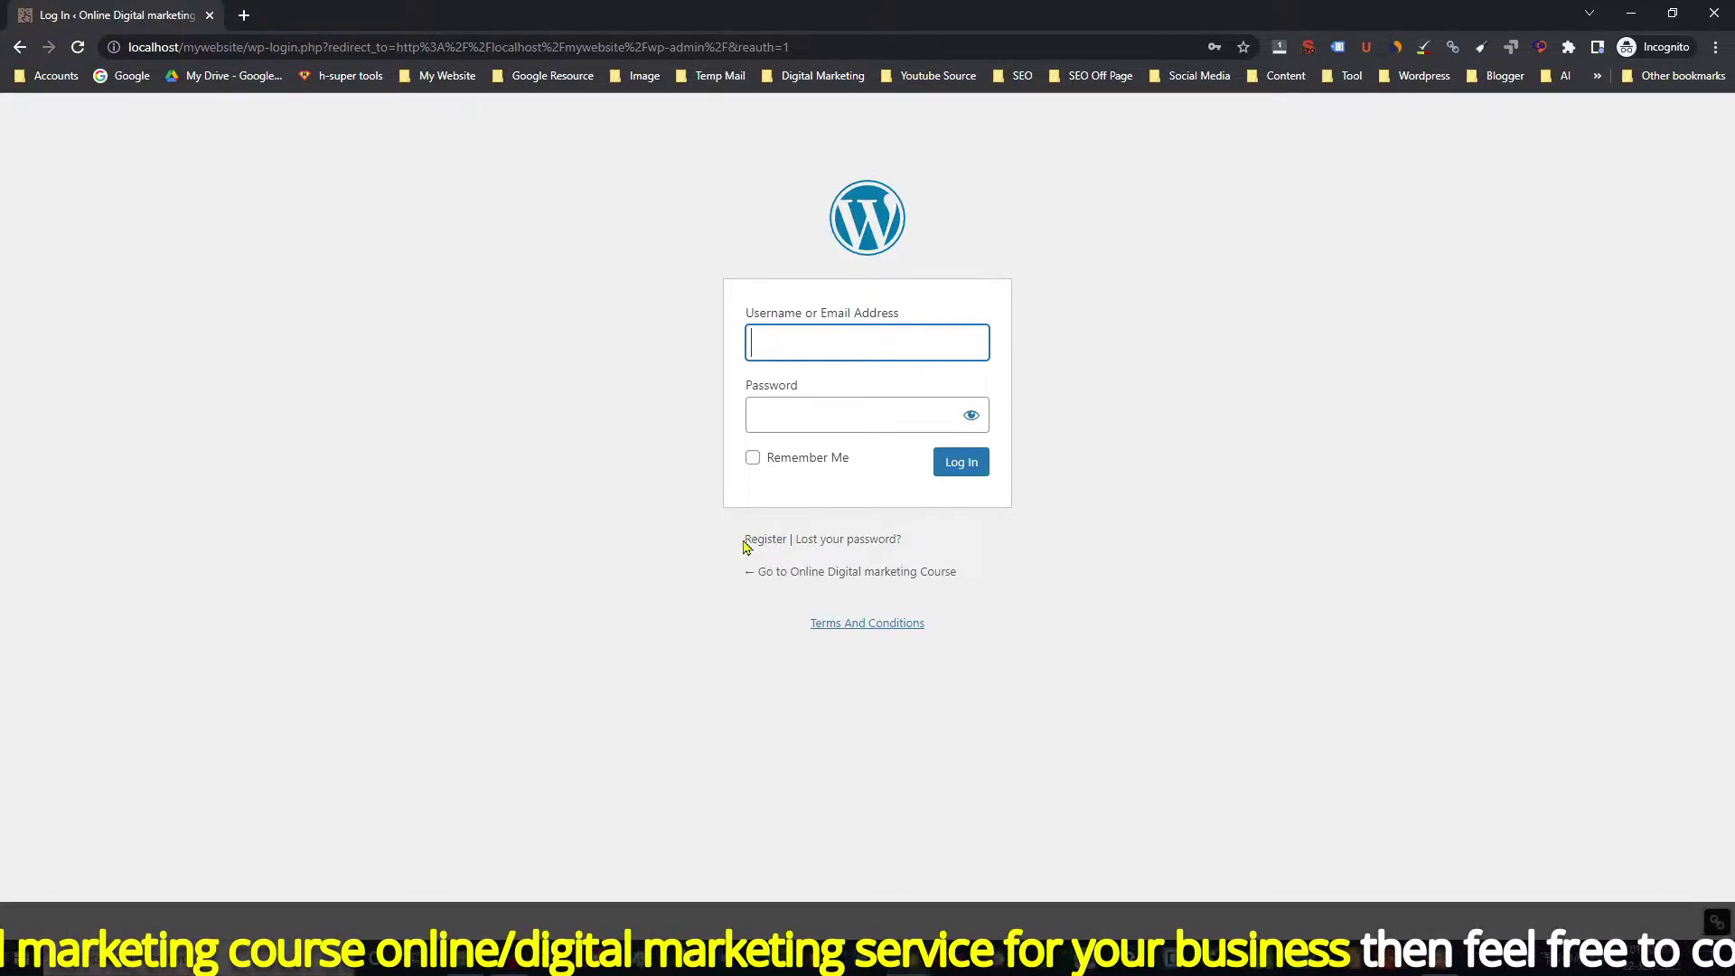
- Submit a test sign-up with a username and email value on the site's Register form
left_click(1629, 14)
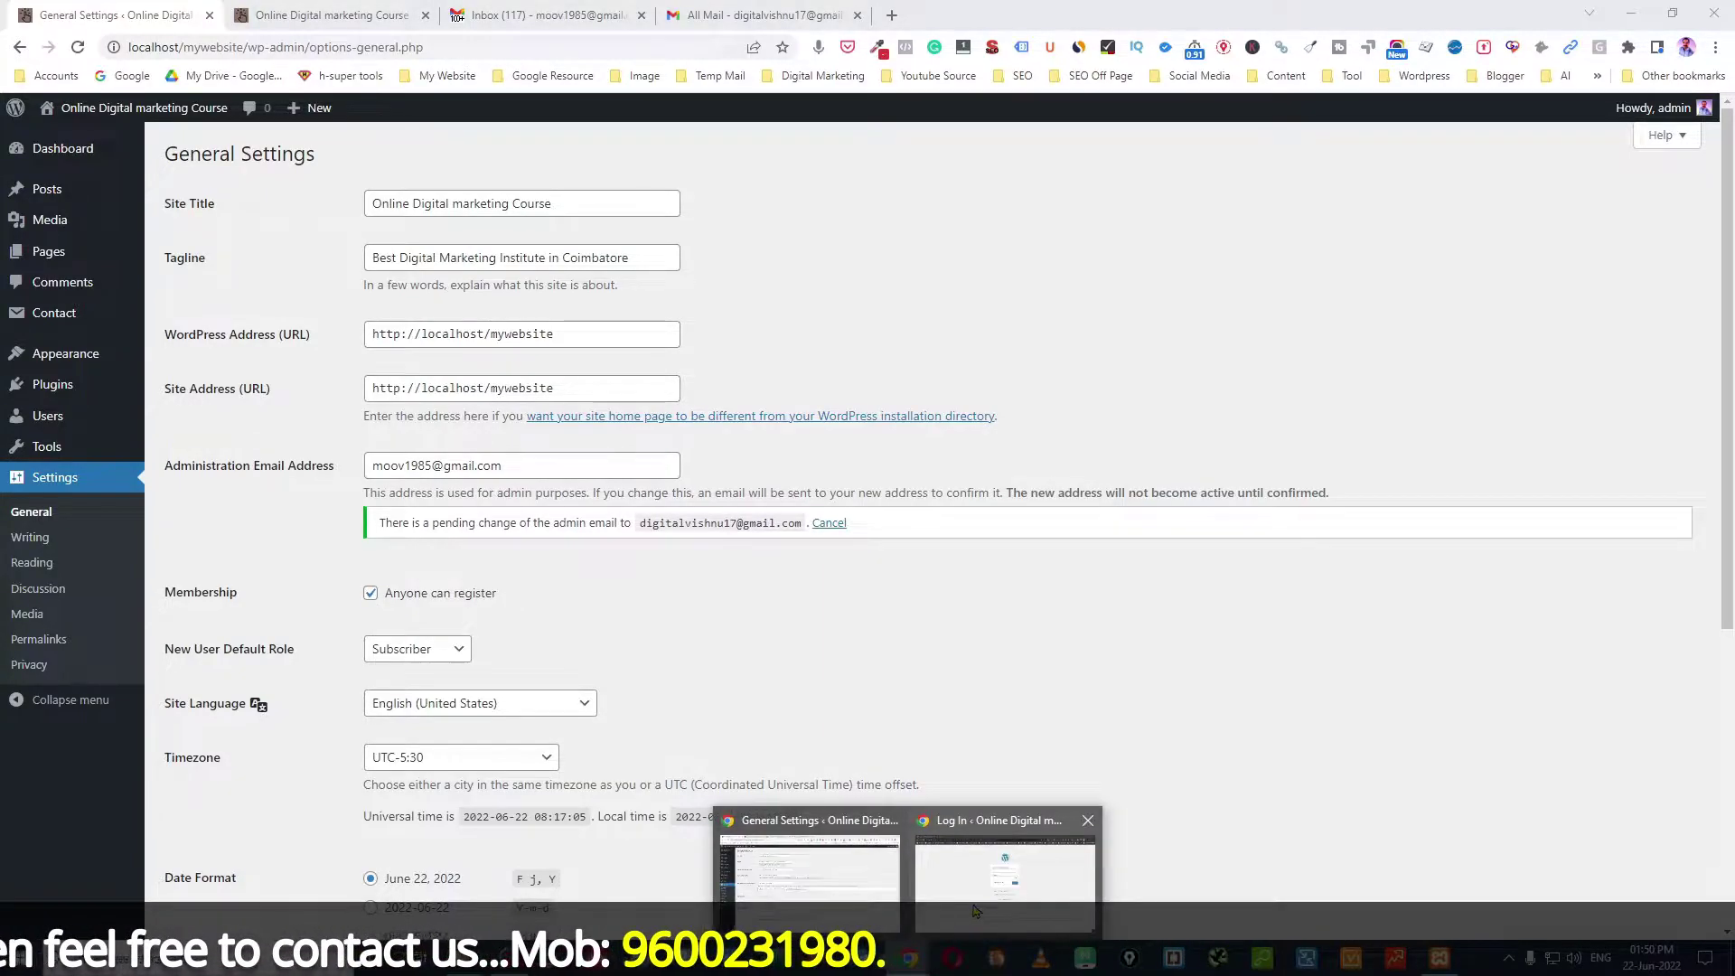
left_click(1012, 831)
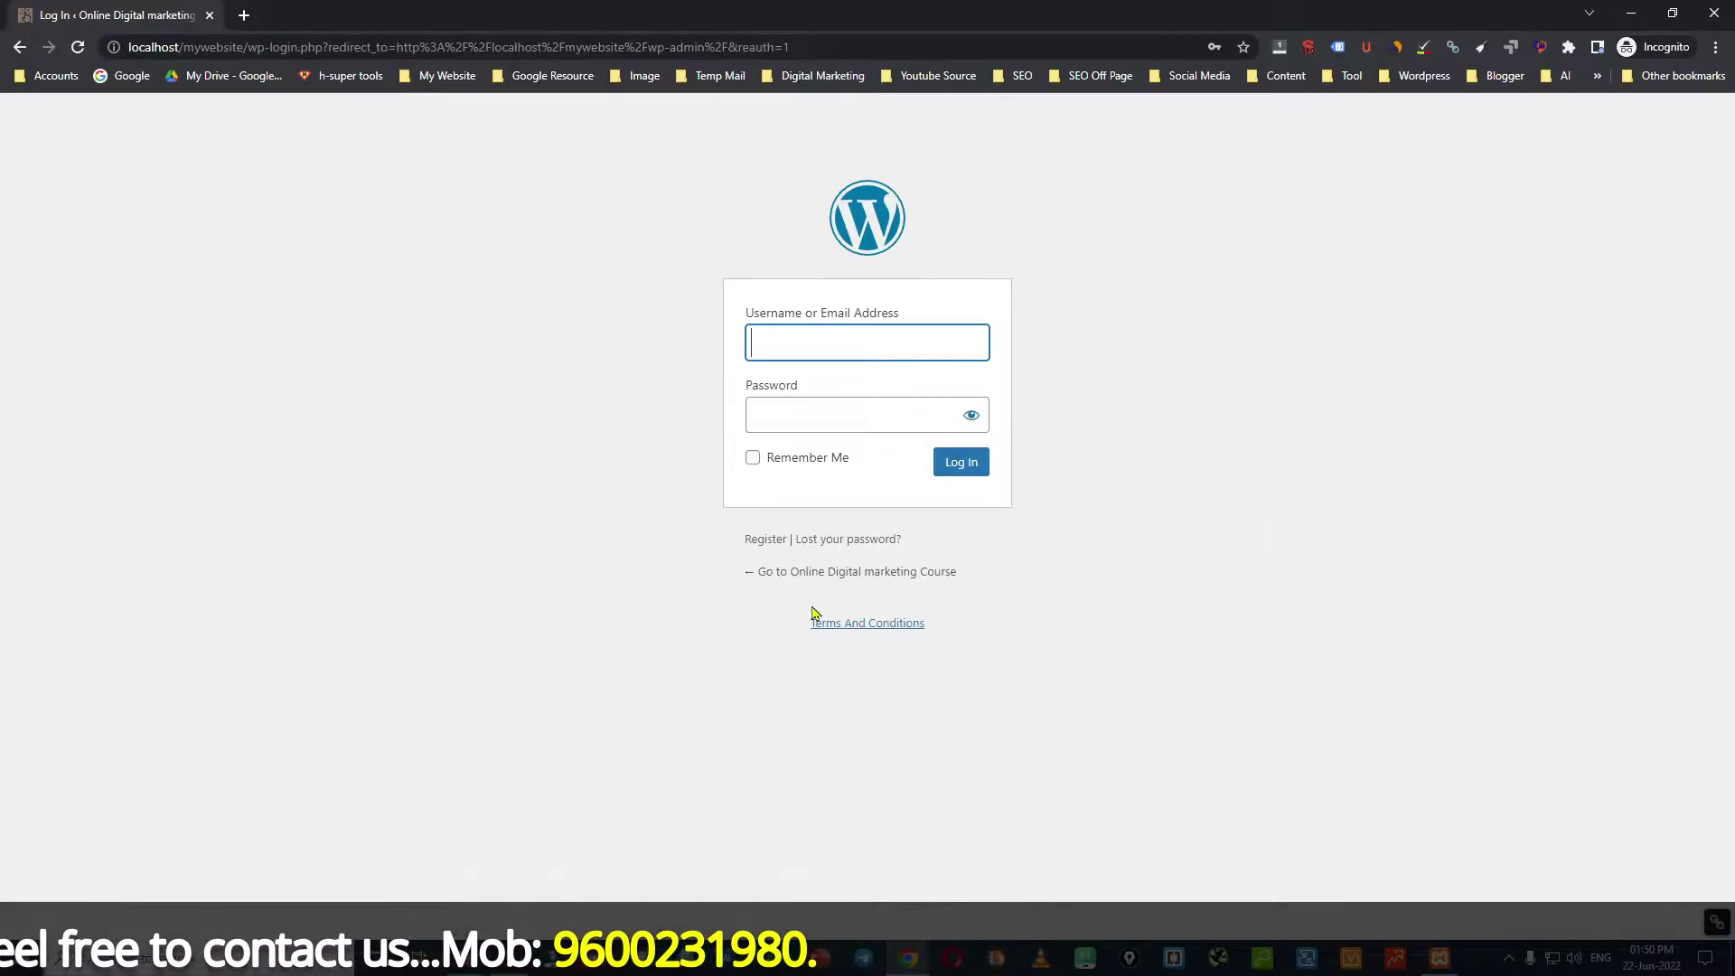
left_click(767, 542)
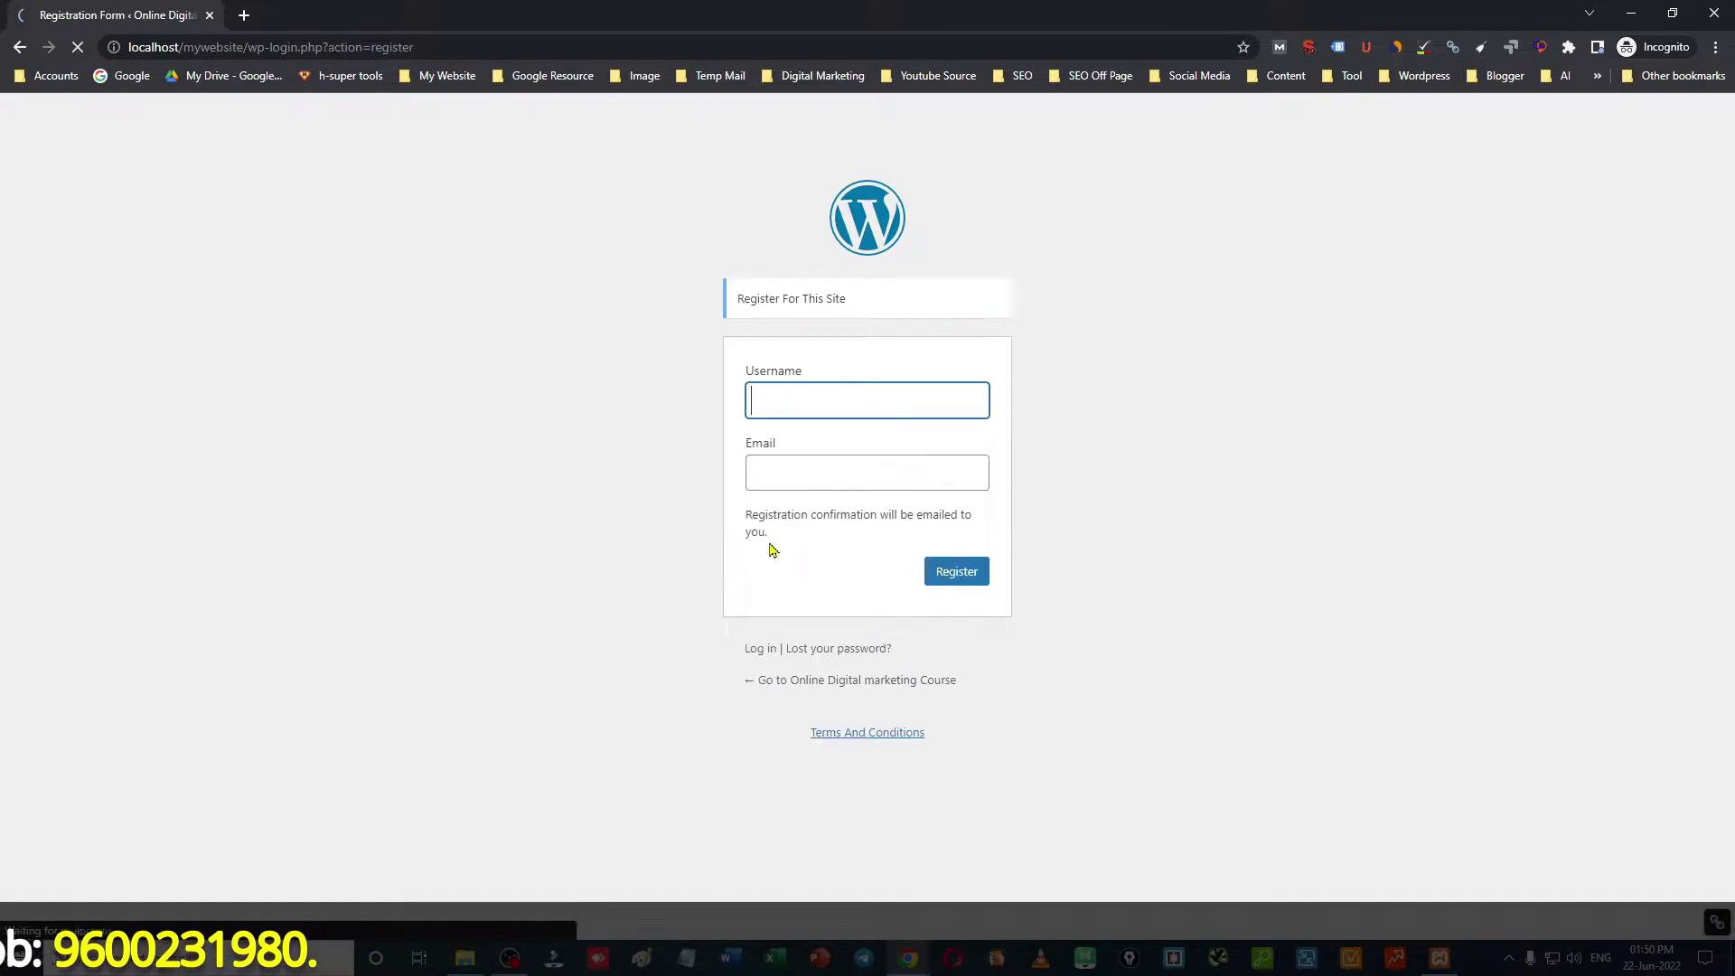
type("moov1985")
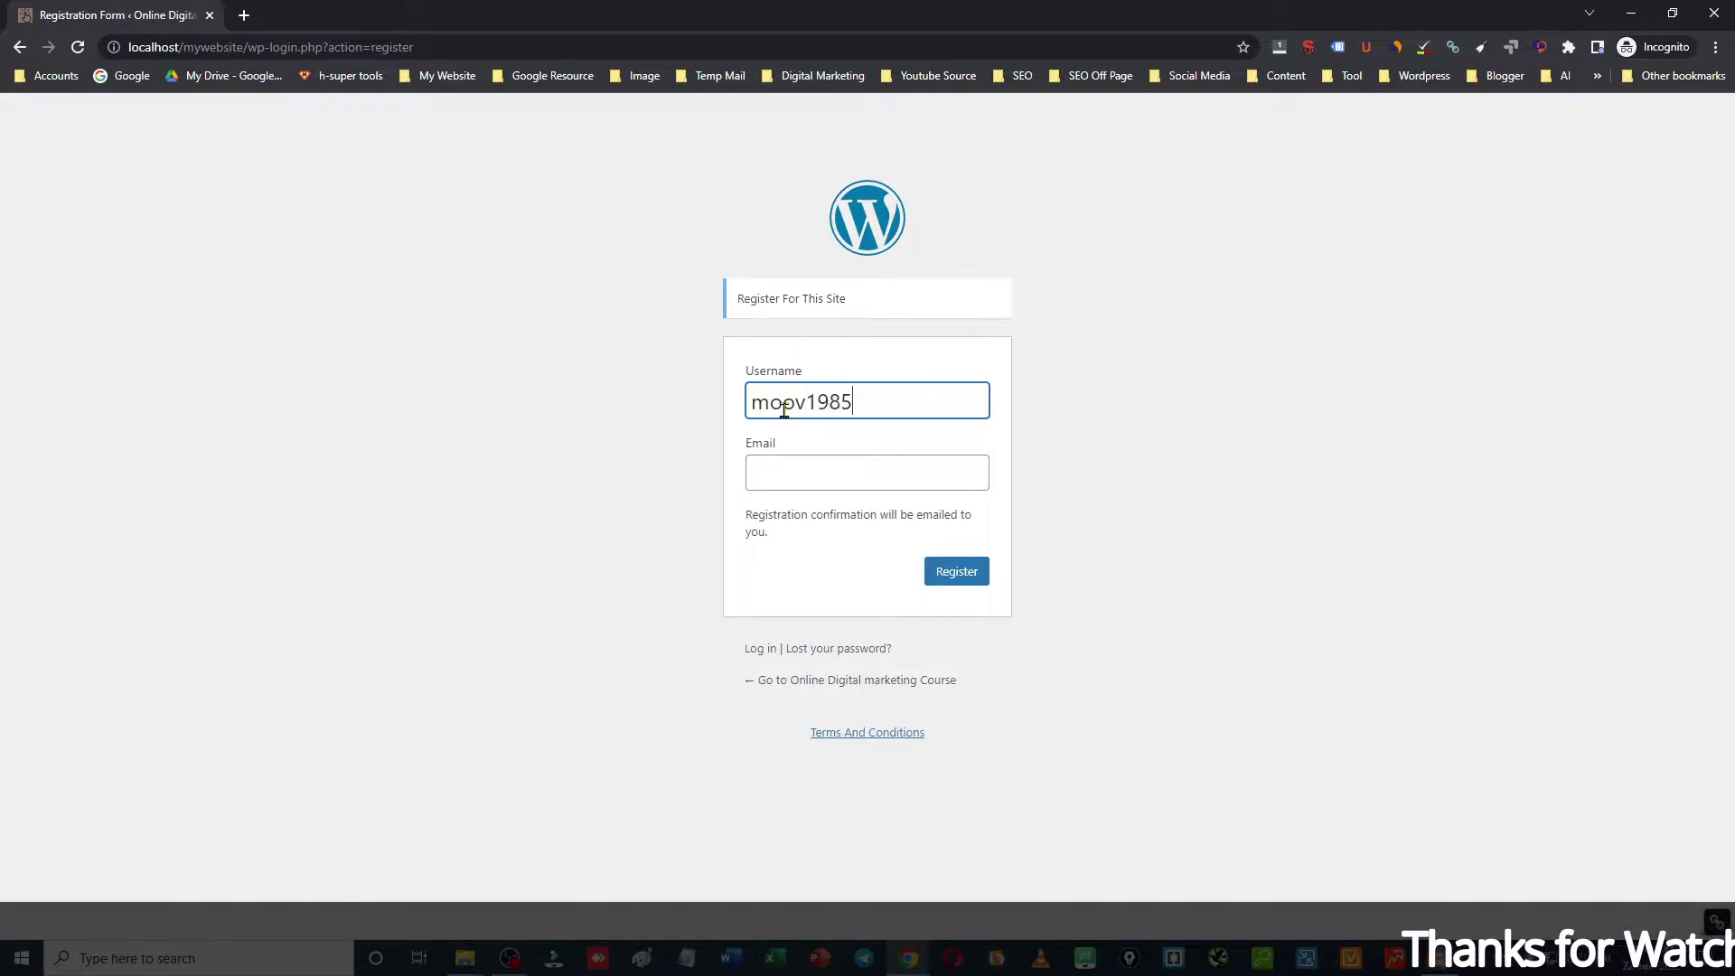
key("Tab")
type("123456789")
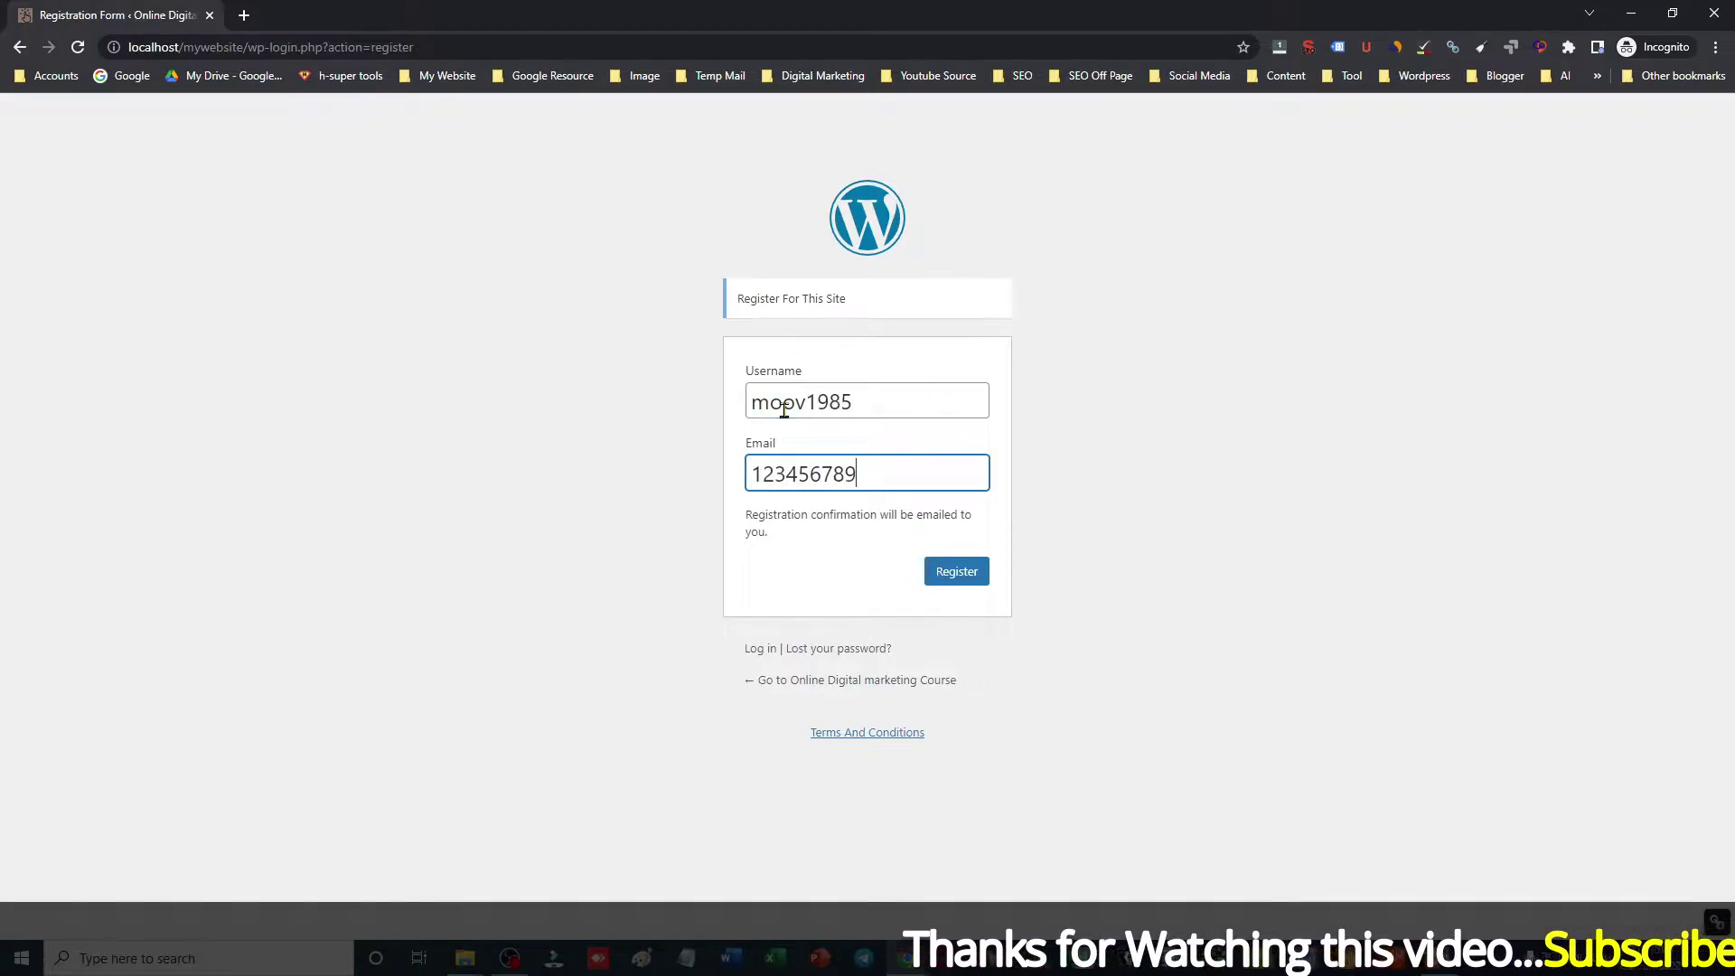
left_click(967, 581)
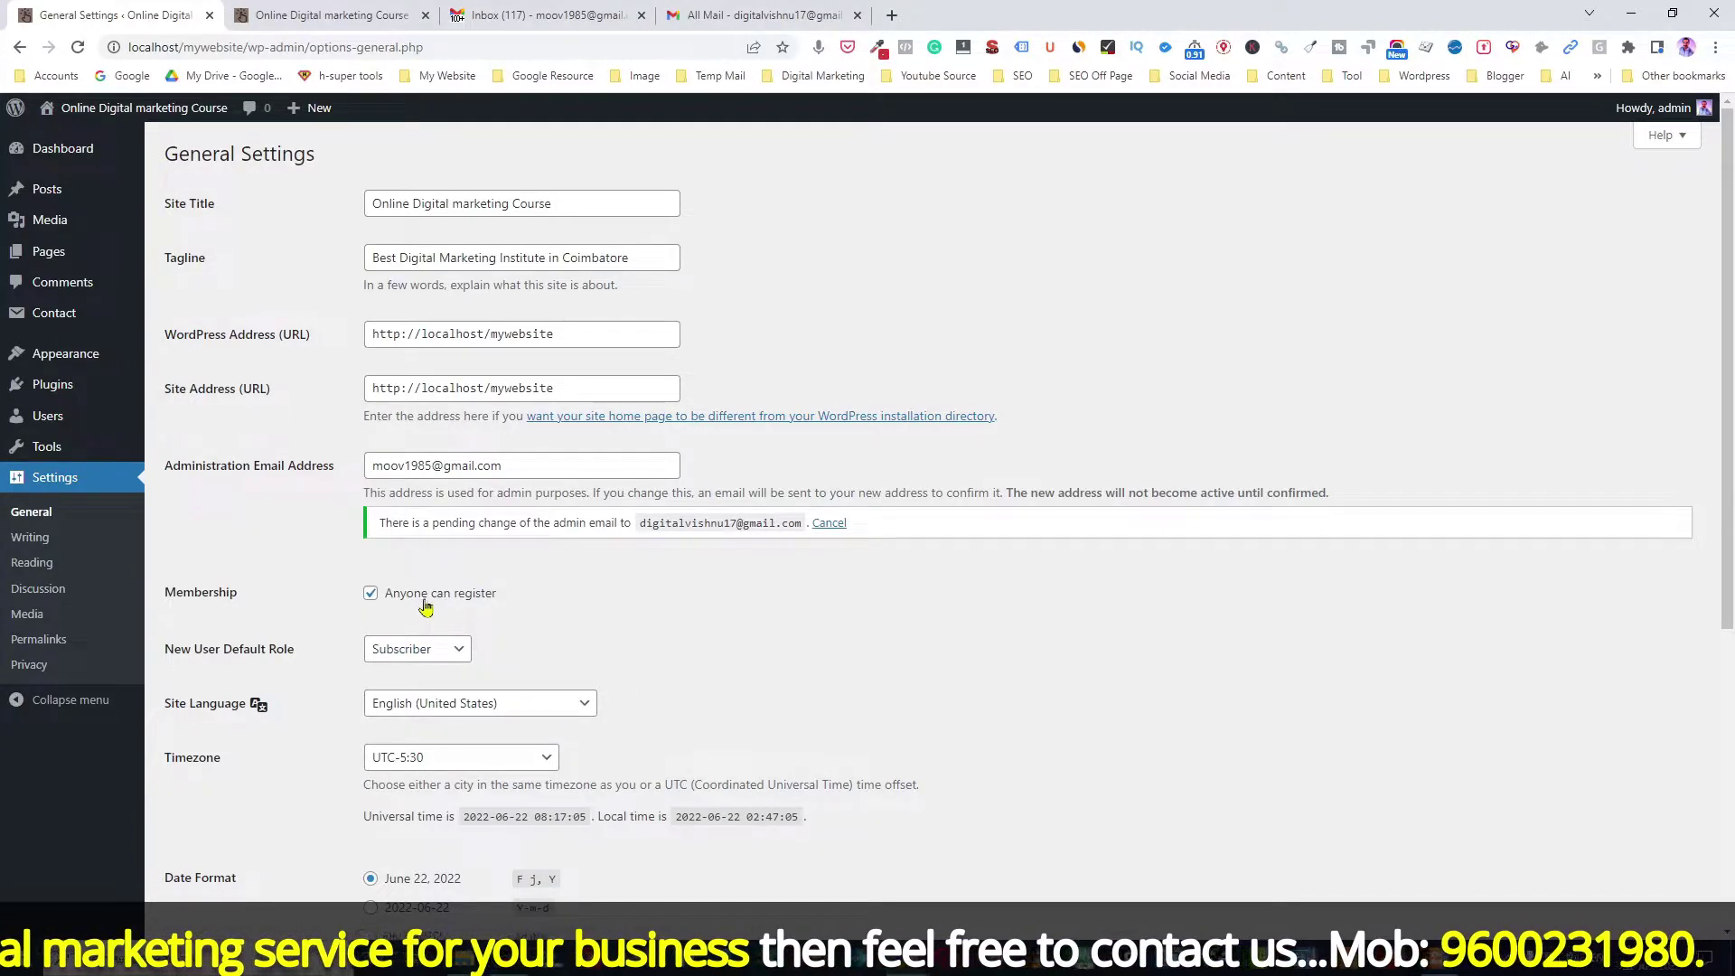
left_click(432, 664)
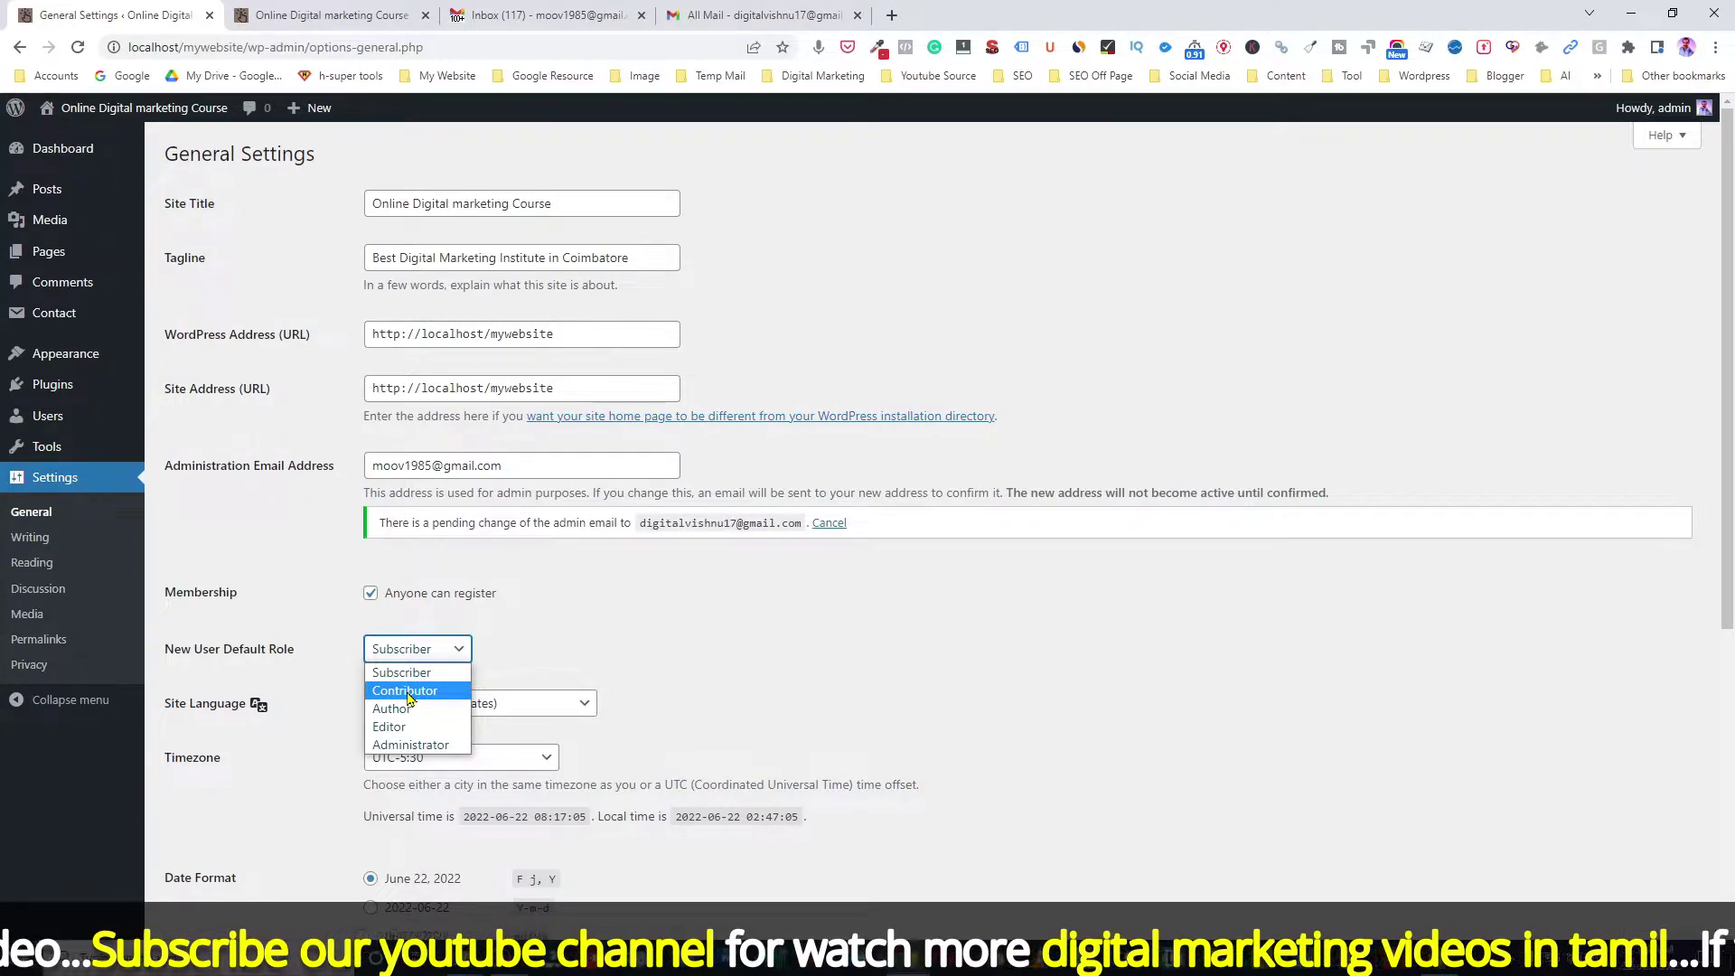
left_click(626, 615)
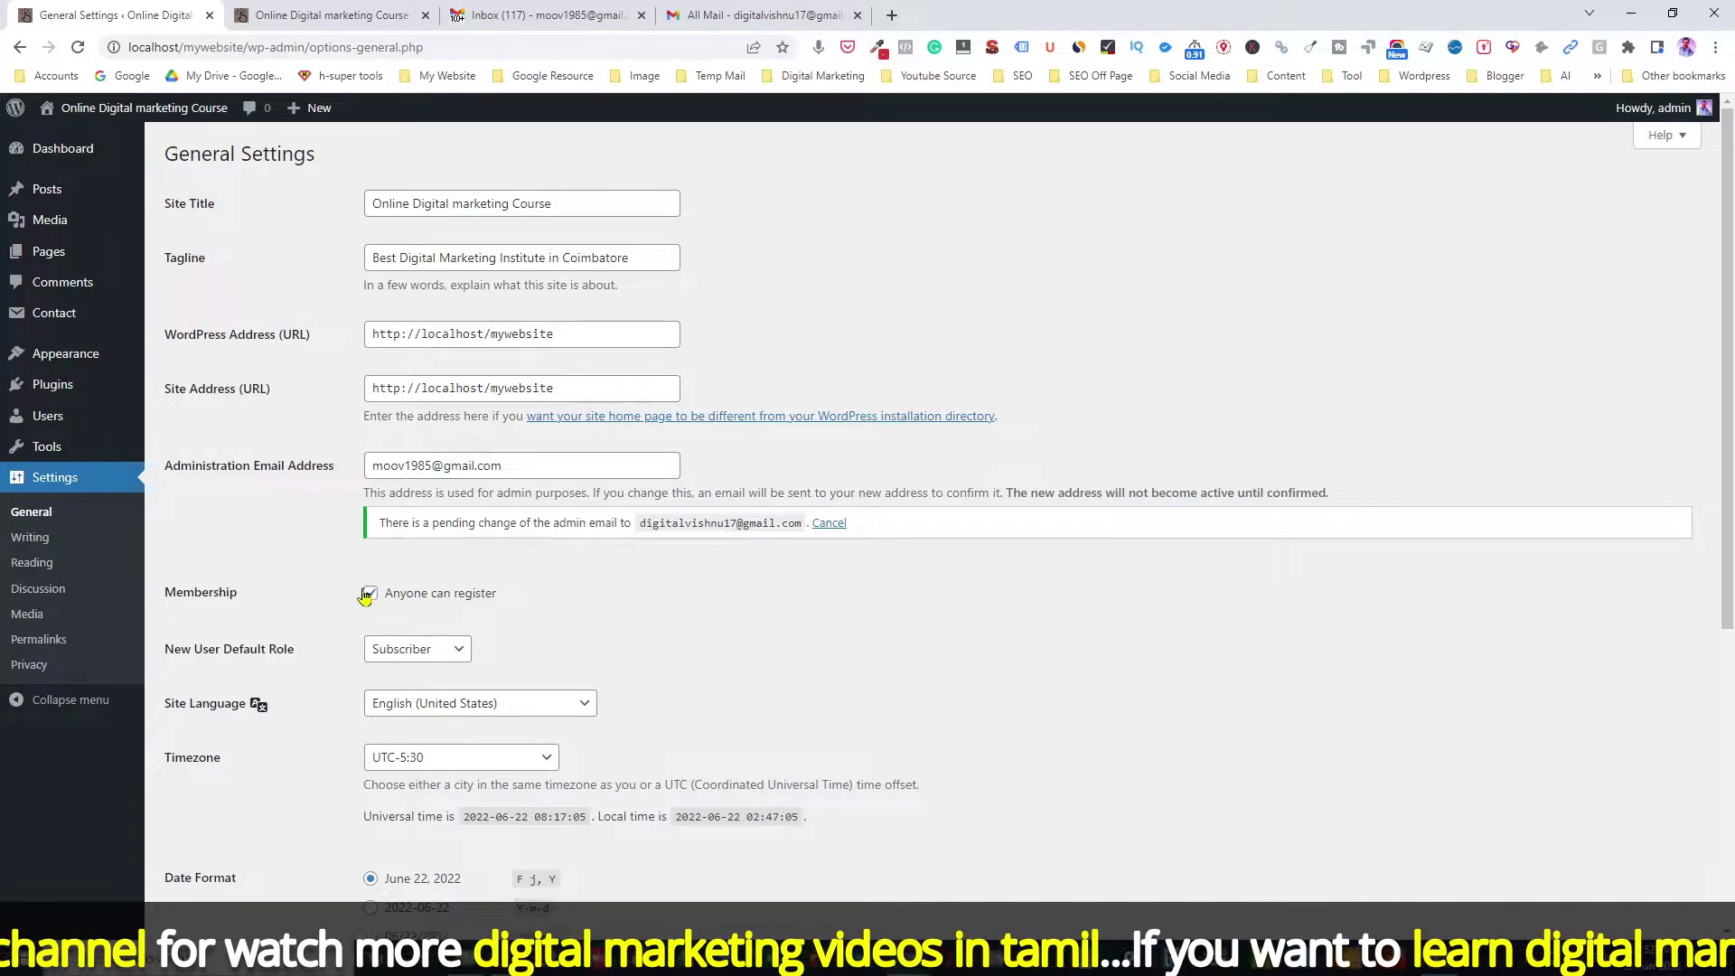
mouse_move(930, 960)
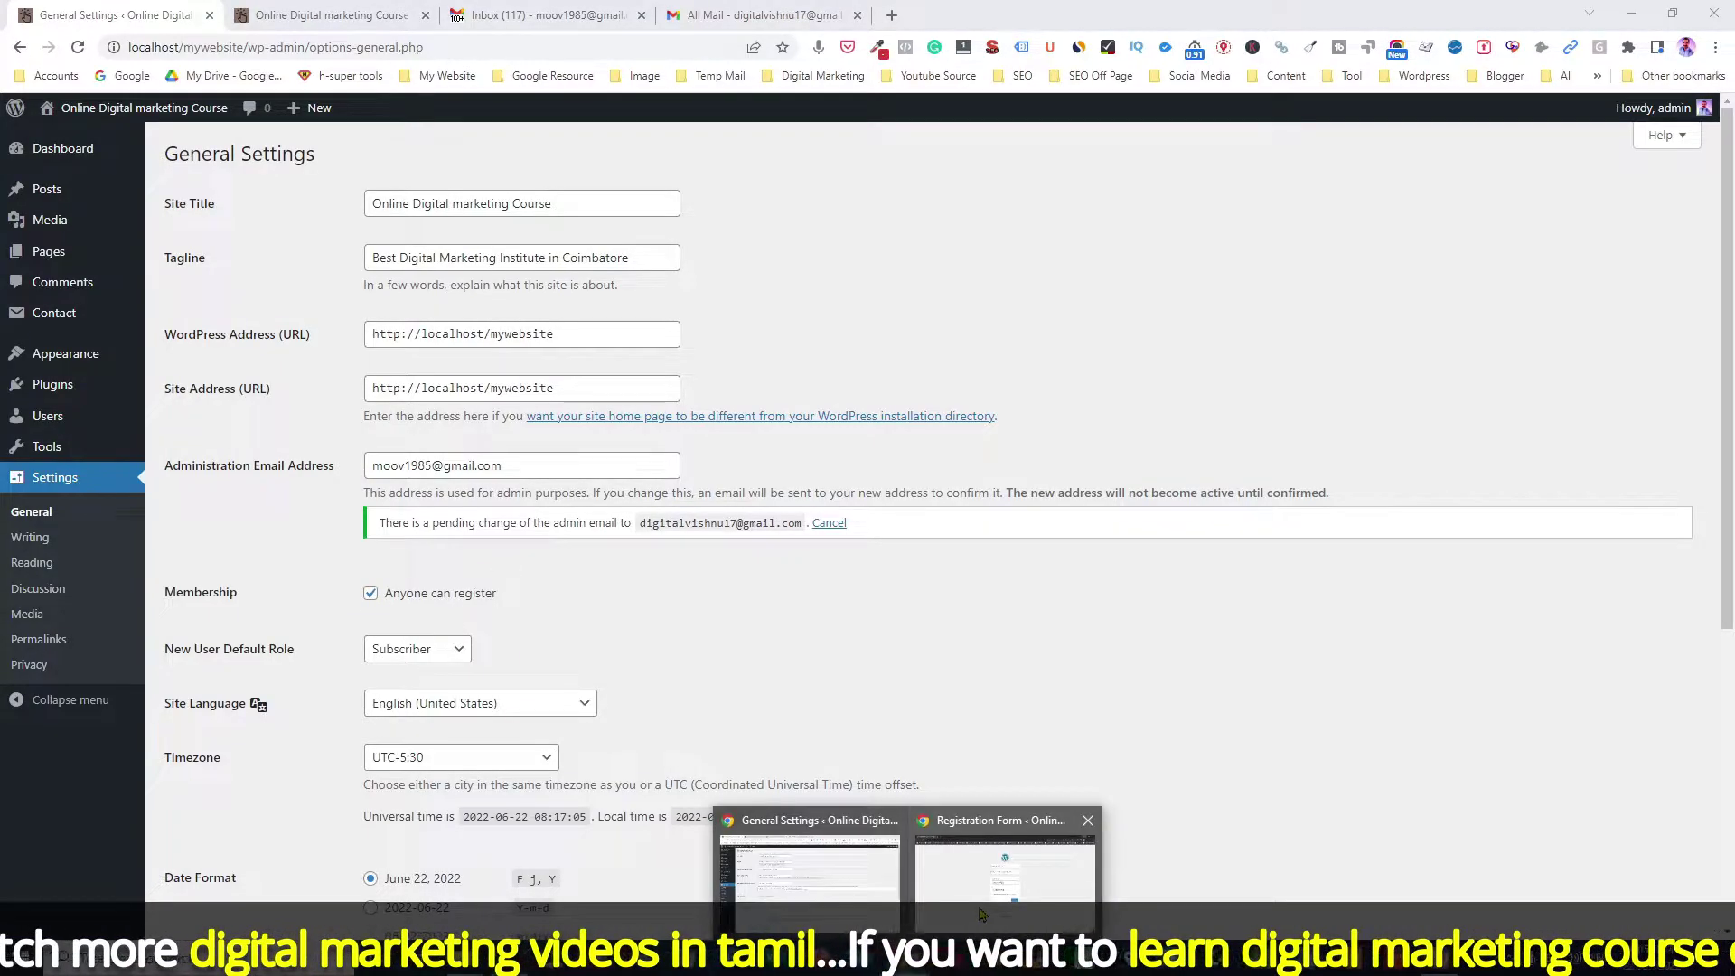
left_click(1004, 836)
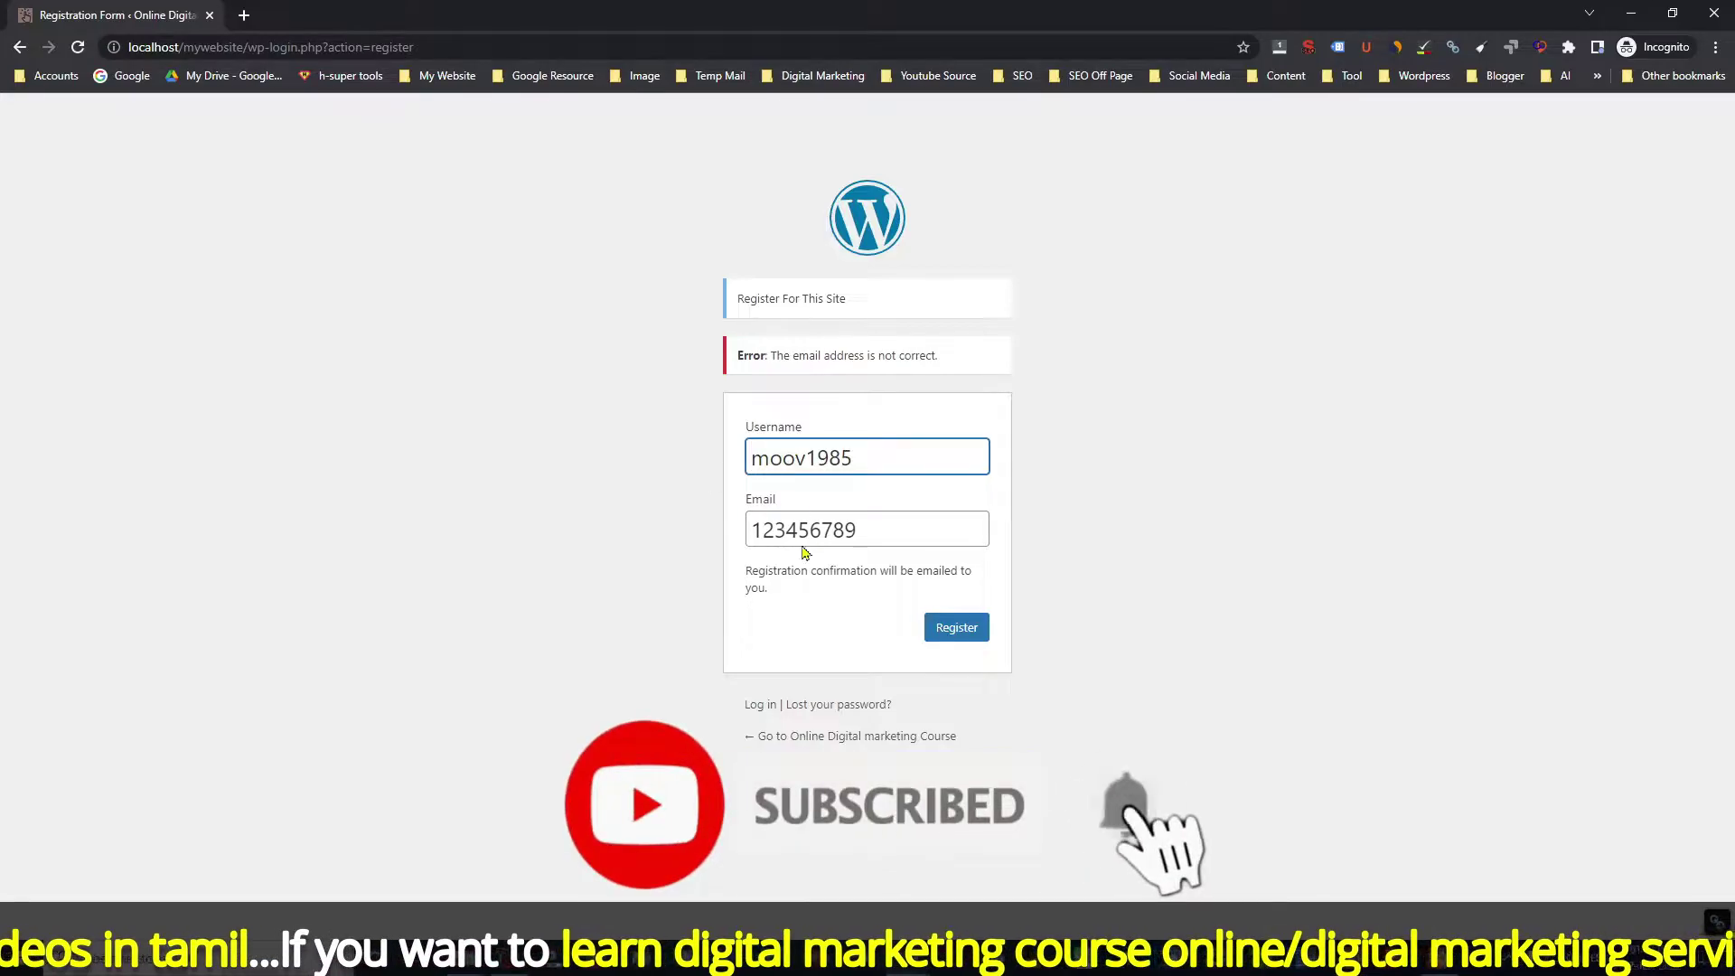
key("alt+Tab")
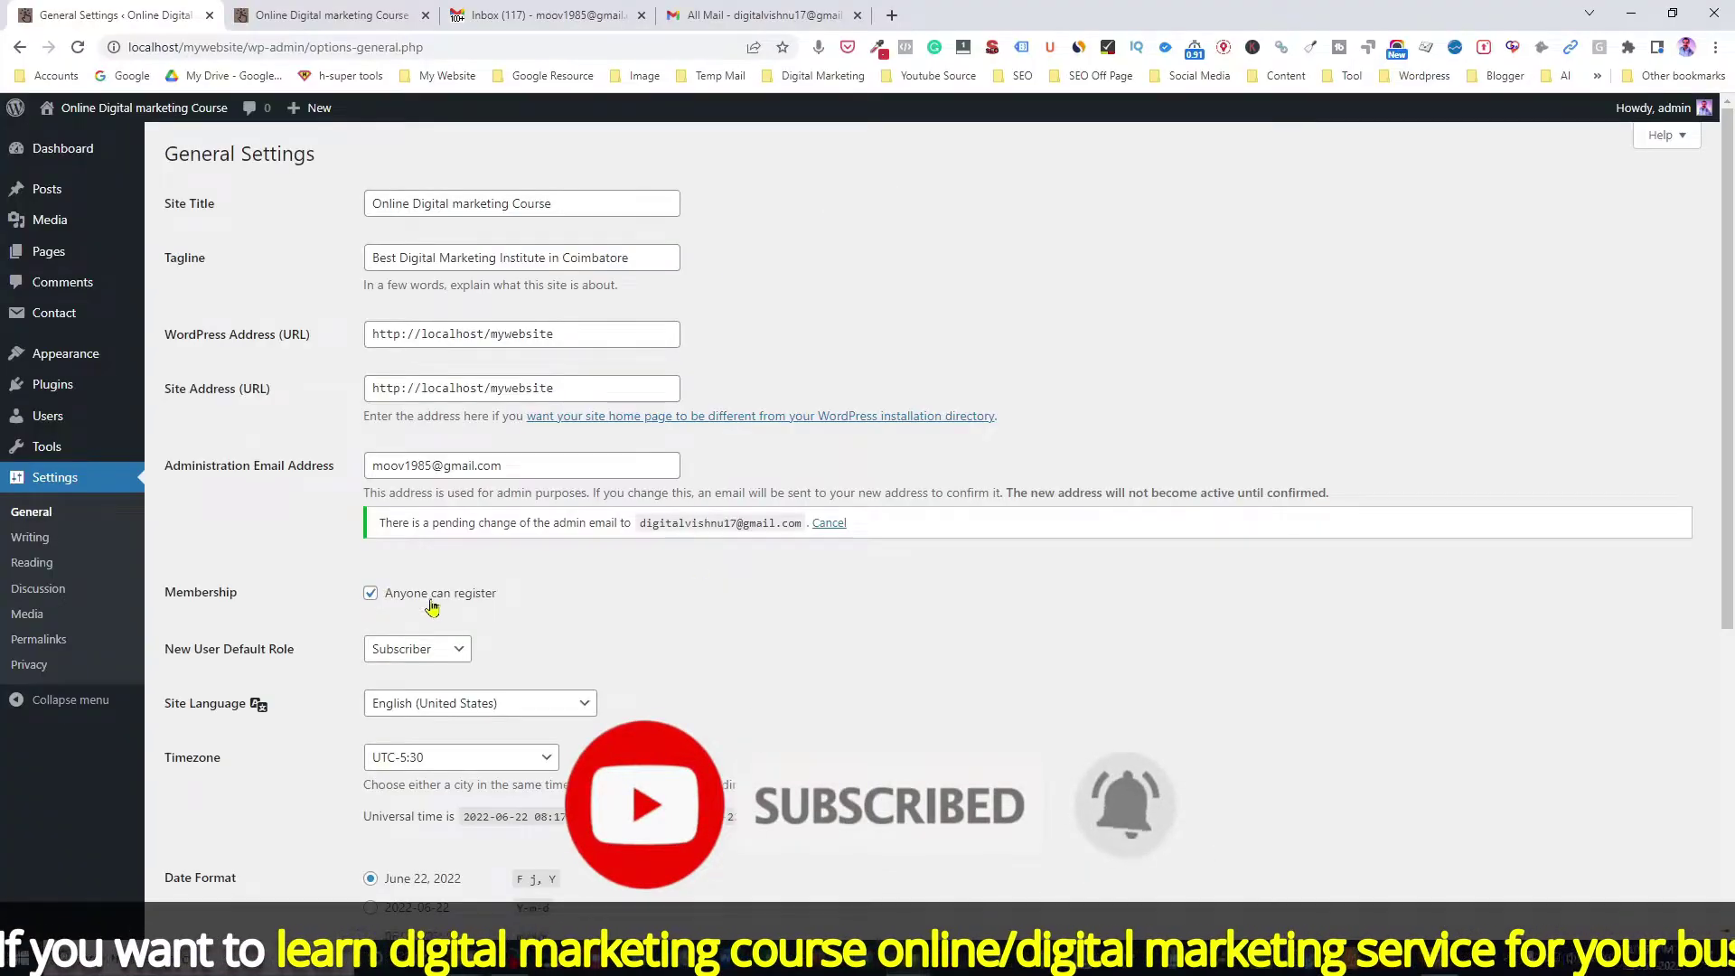
- Untick 'Anyone can register' and save the General Settings
left_click(361, 596)
scroll(1732, 409, "down", 3)
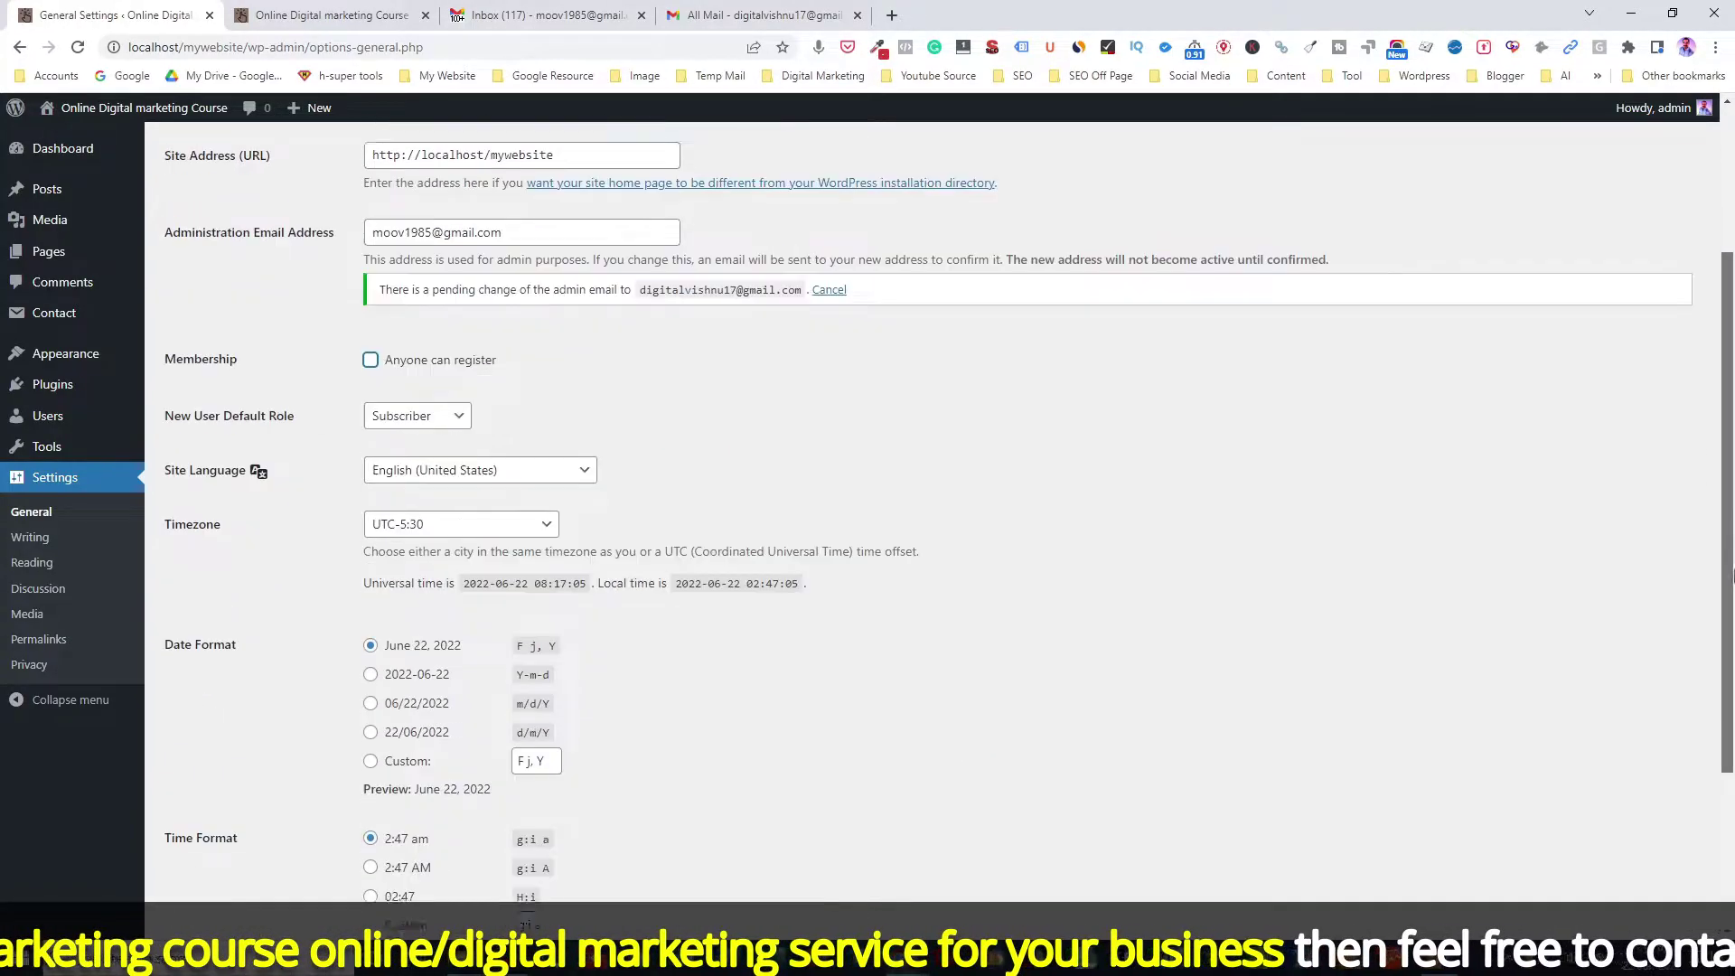
scroll(1731, 459, "down", 2)
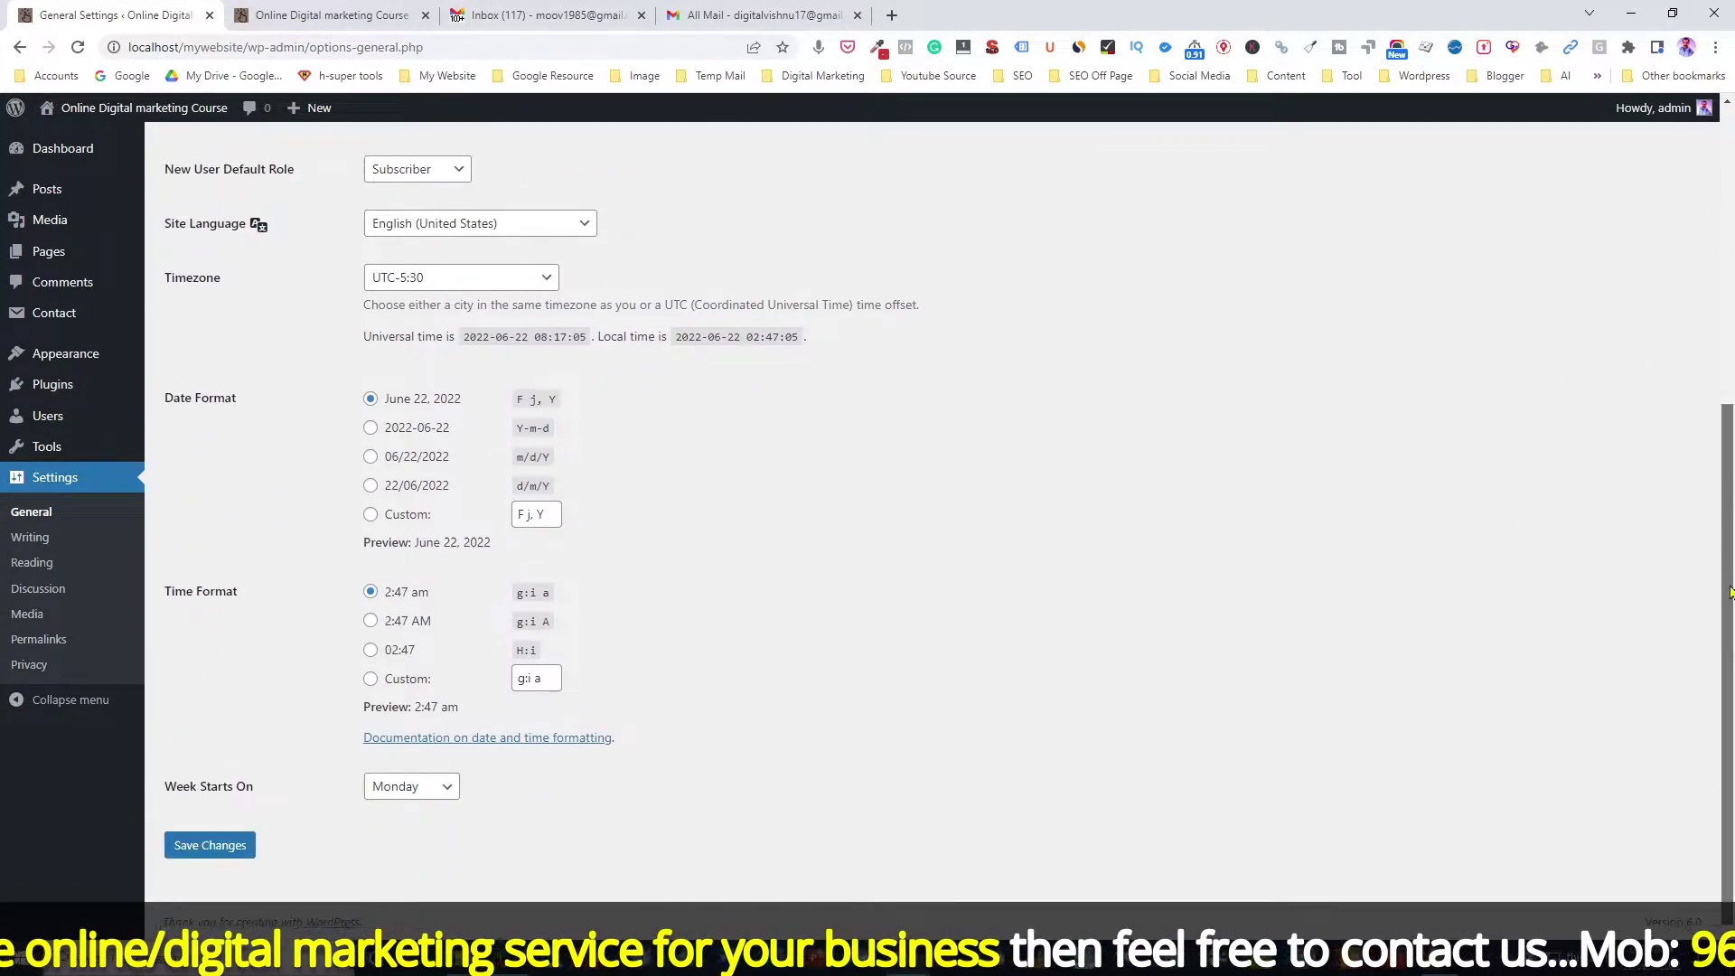
left_click(207, 853)
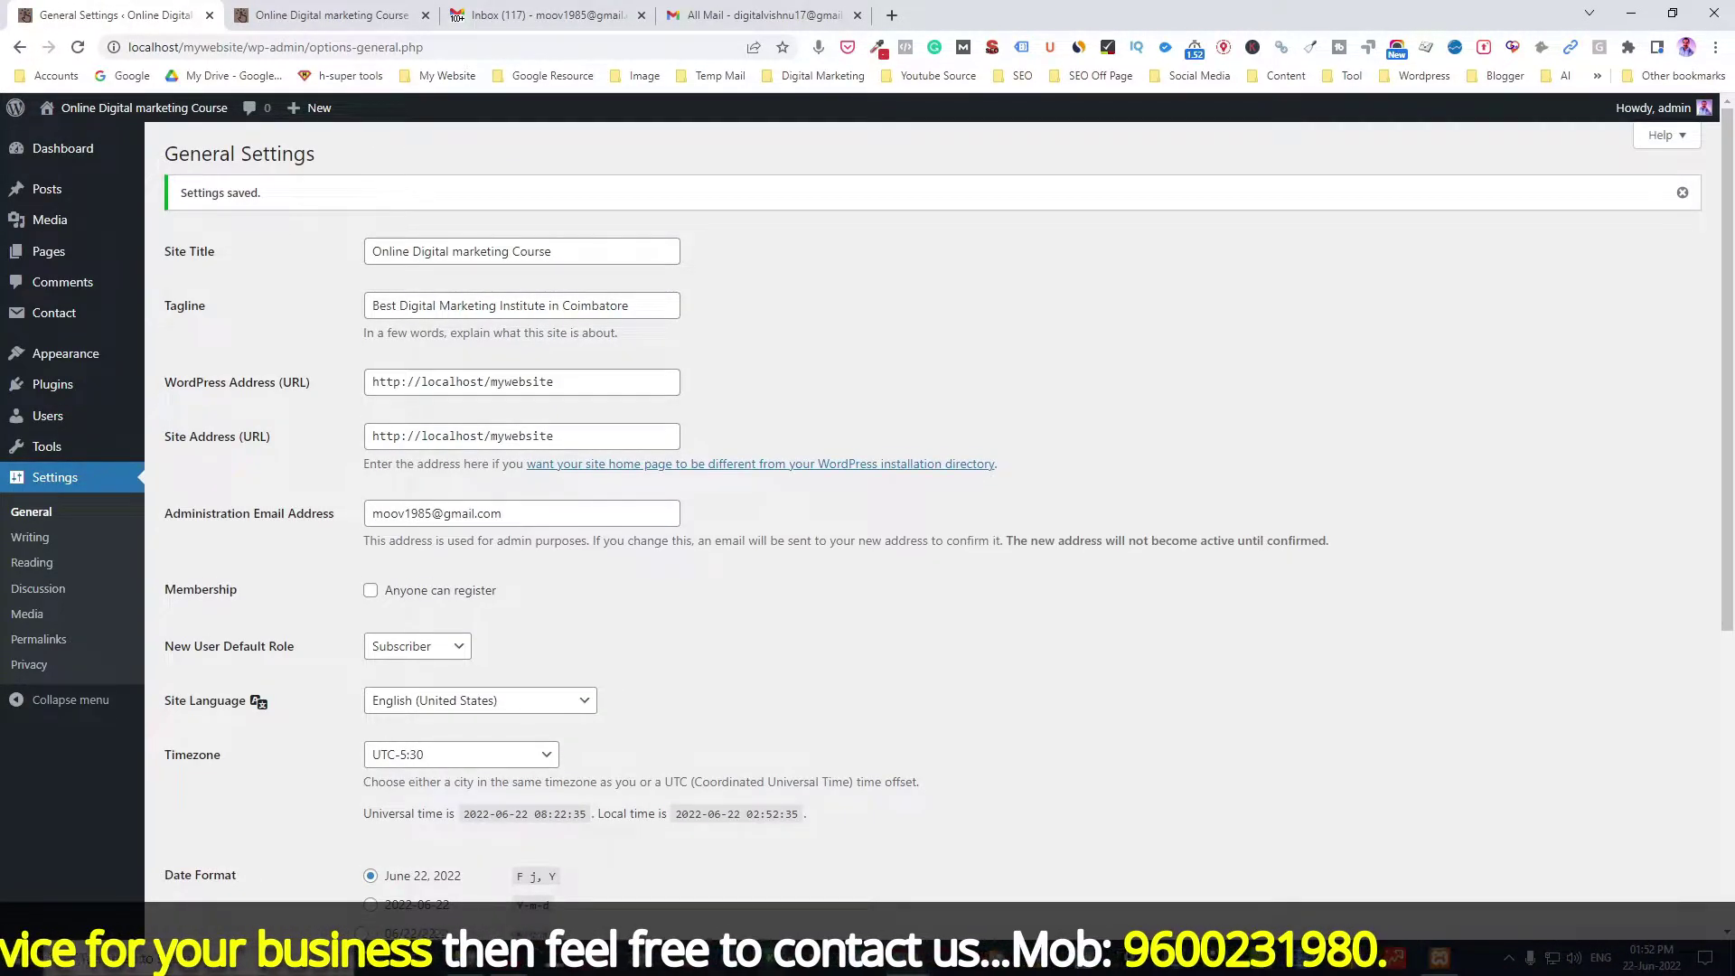
- In the incognito window, change the wp-login address to wp-admin and load it
mouse_move(872, 957)
left_click(991, 809)
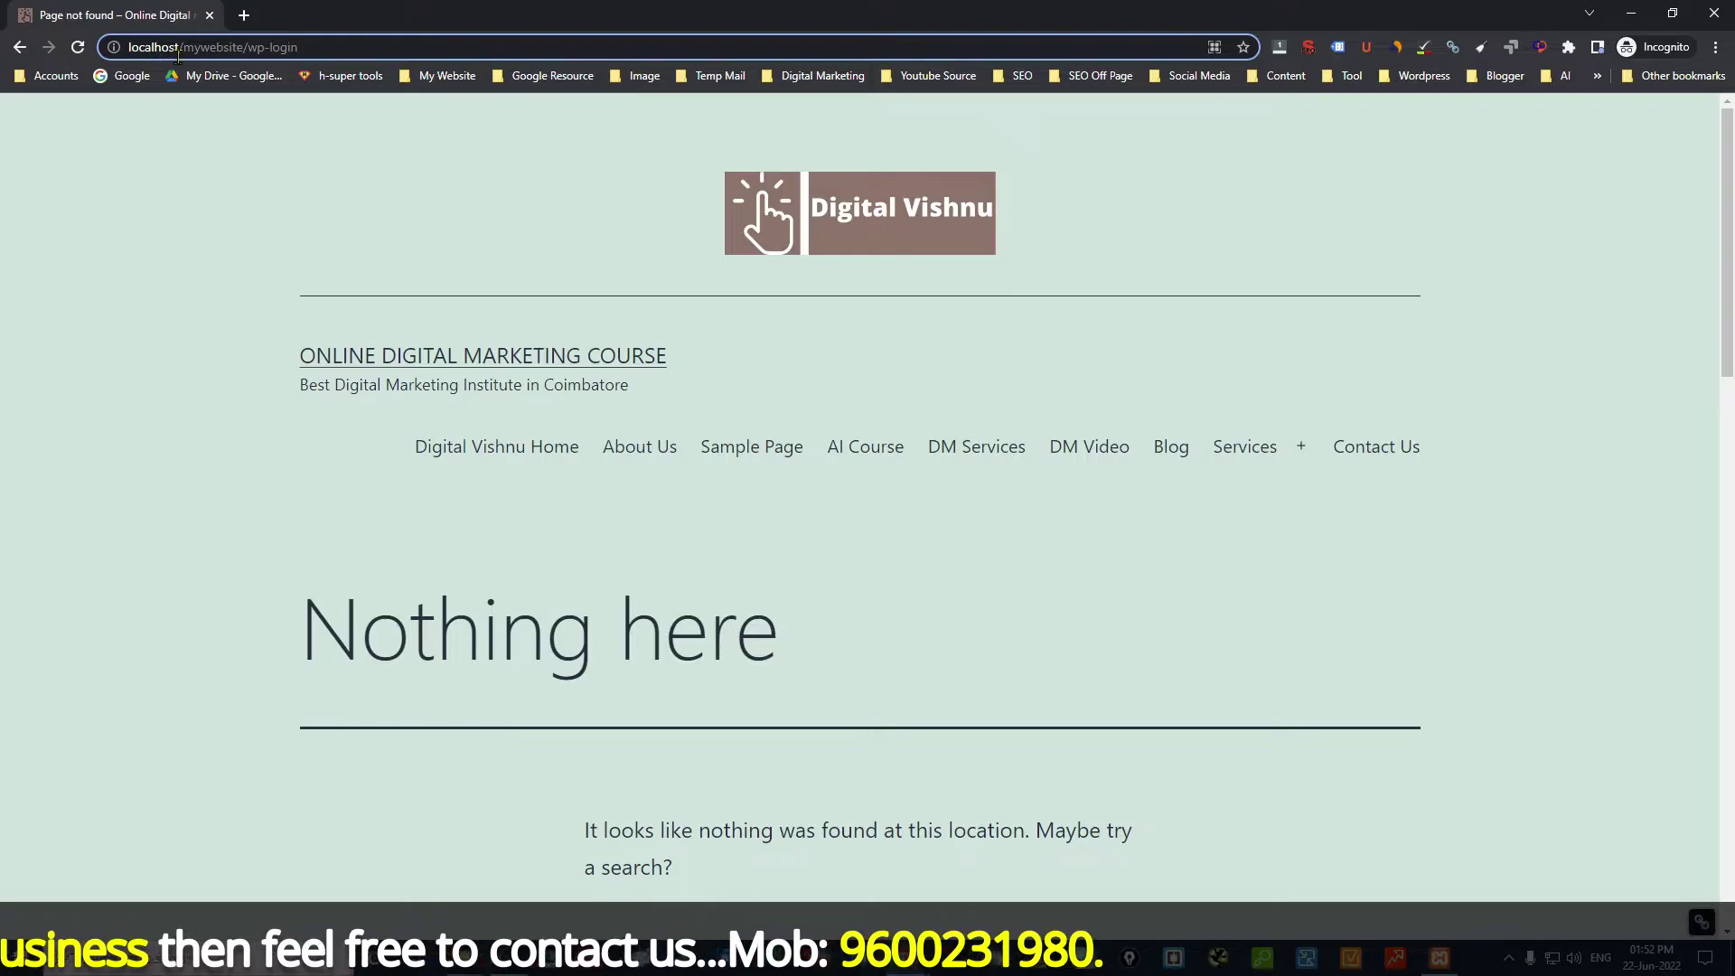
left_click_drag(249, 47, 317, 49)
type("wp-")
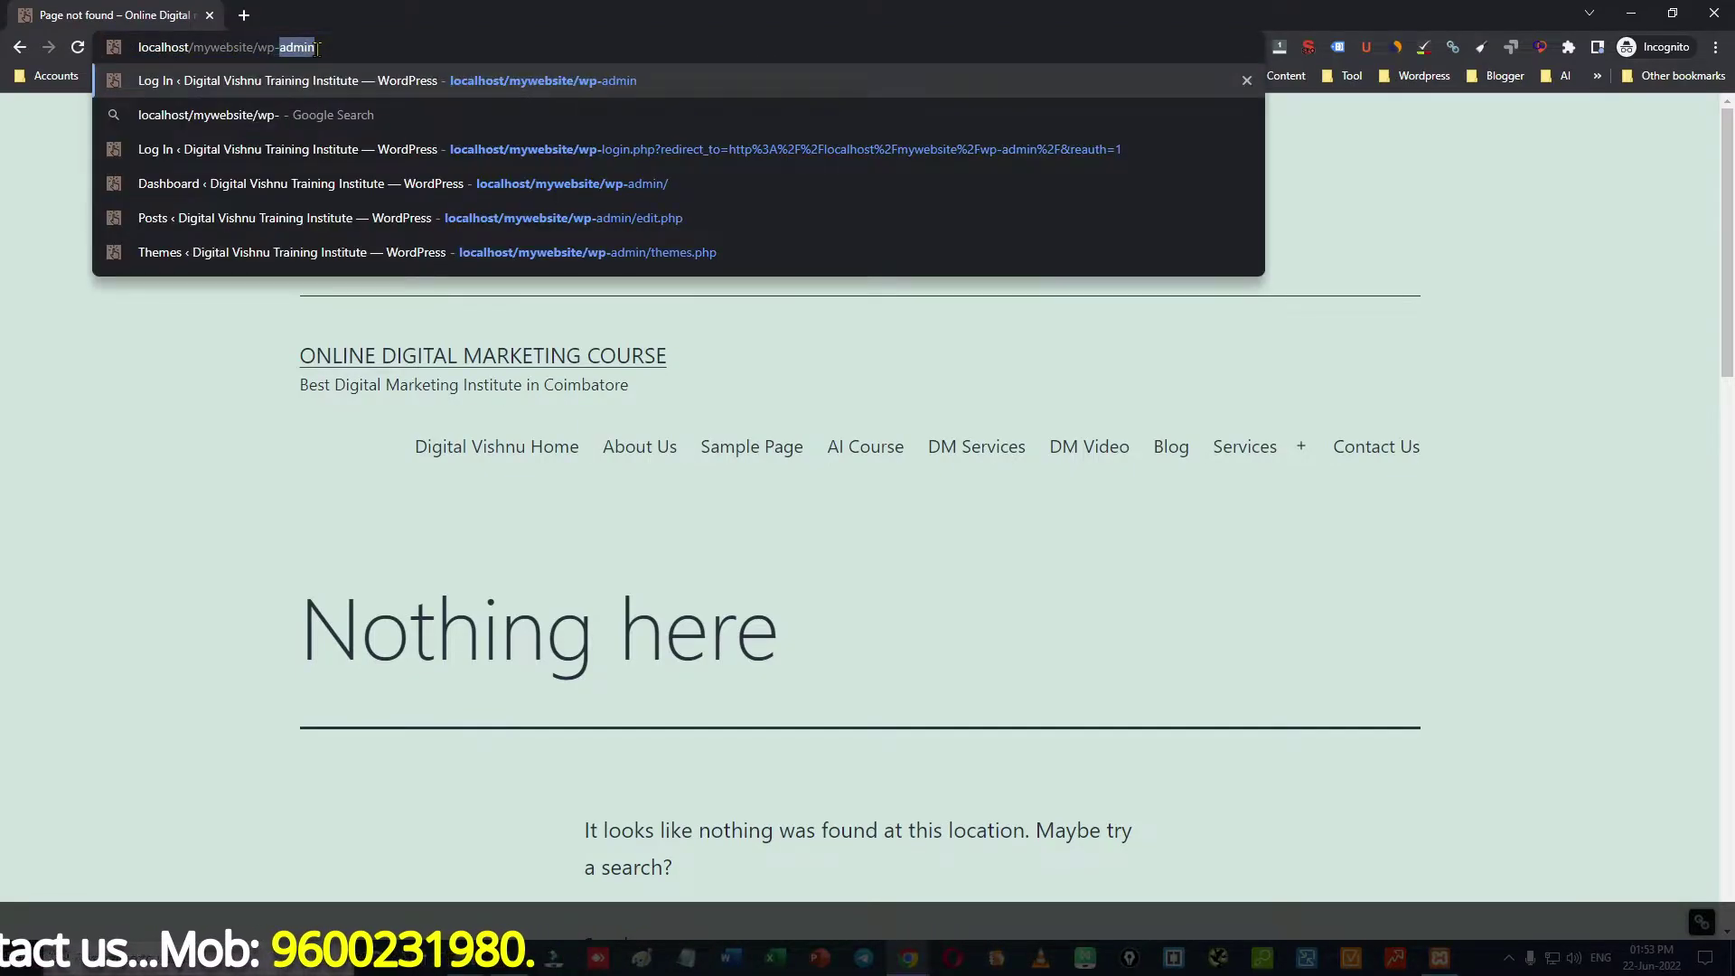
type("admin")
key("Return")
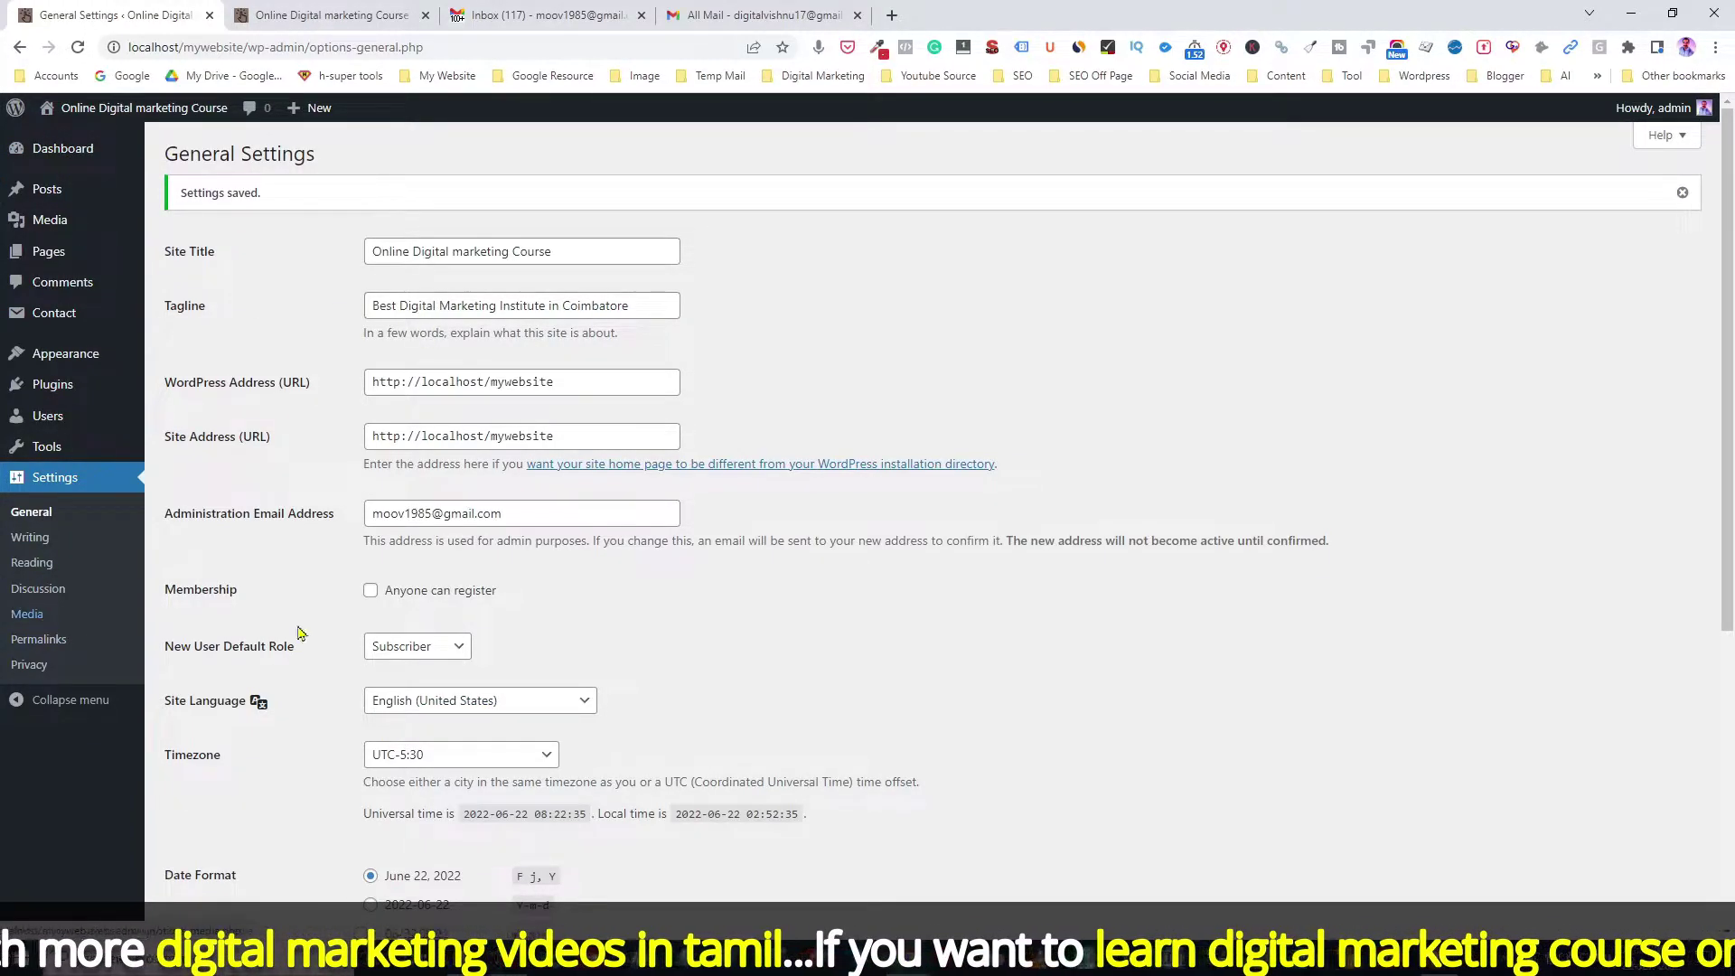
- Change the Site Language to Tamil (தமிழ்) and save the General Settings
left_click(522, 704)
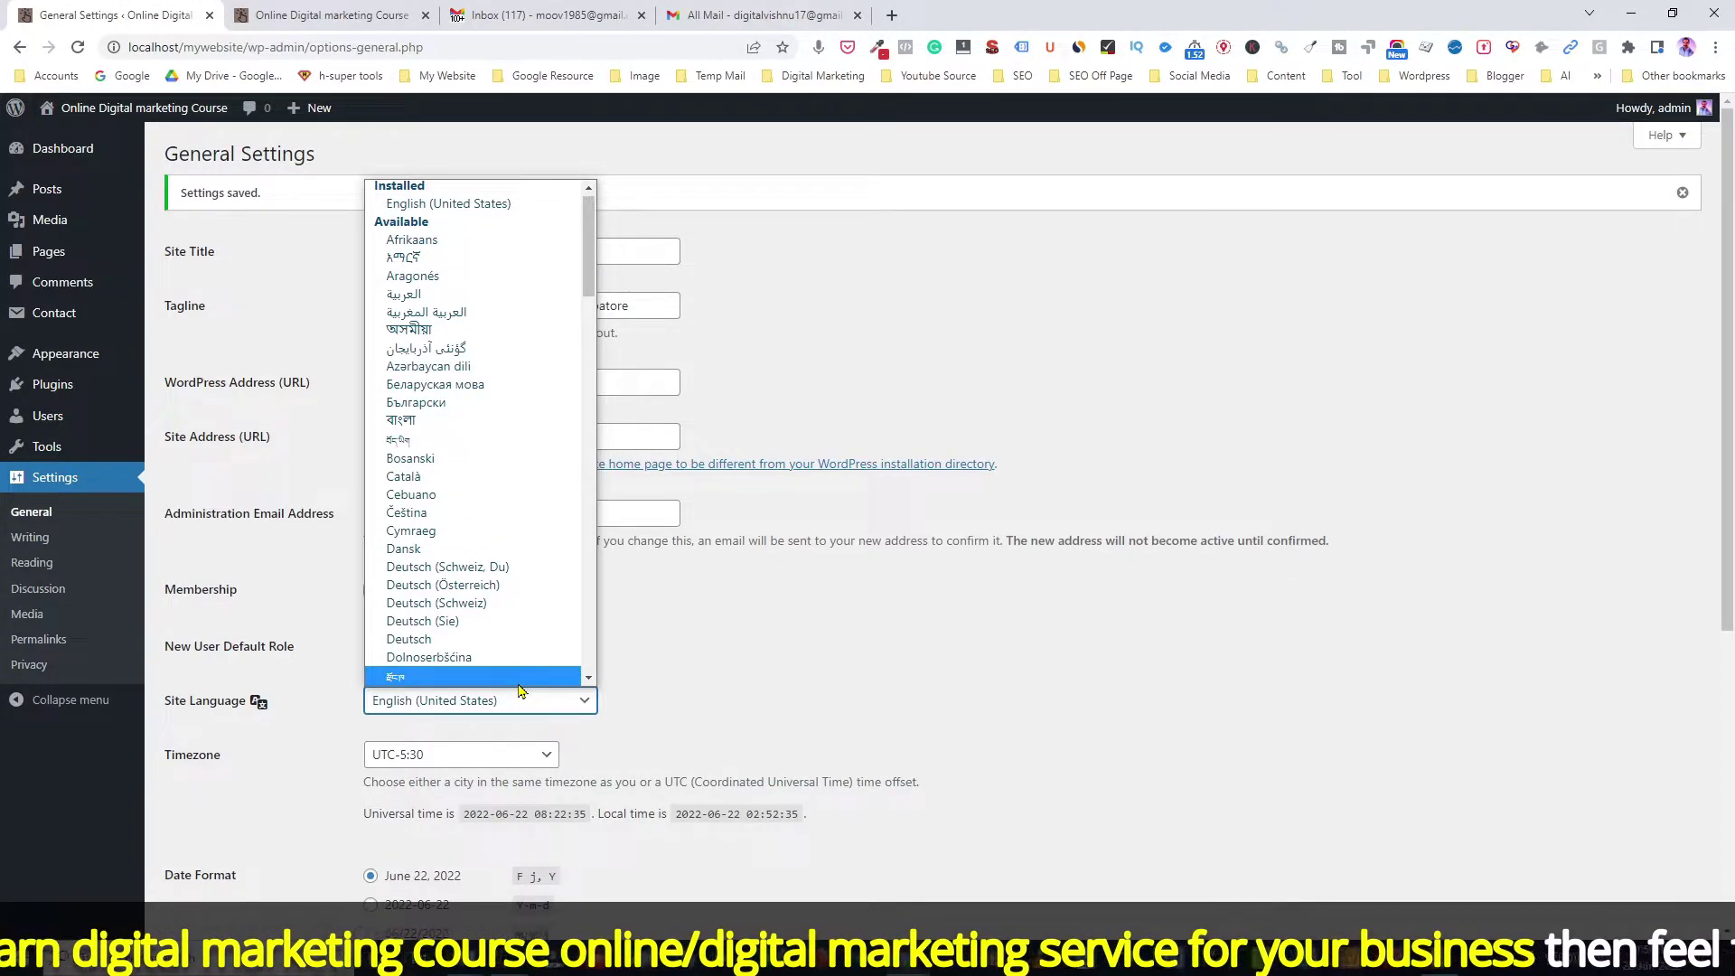
scroll(430, 592, "down", 15)
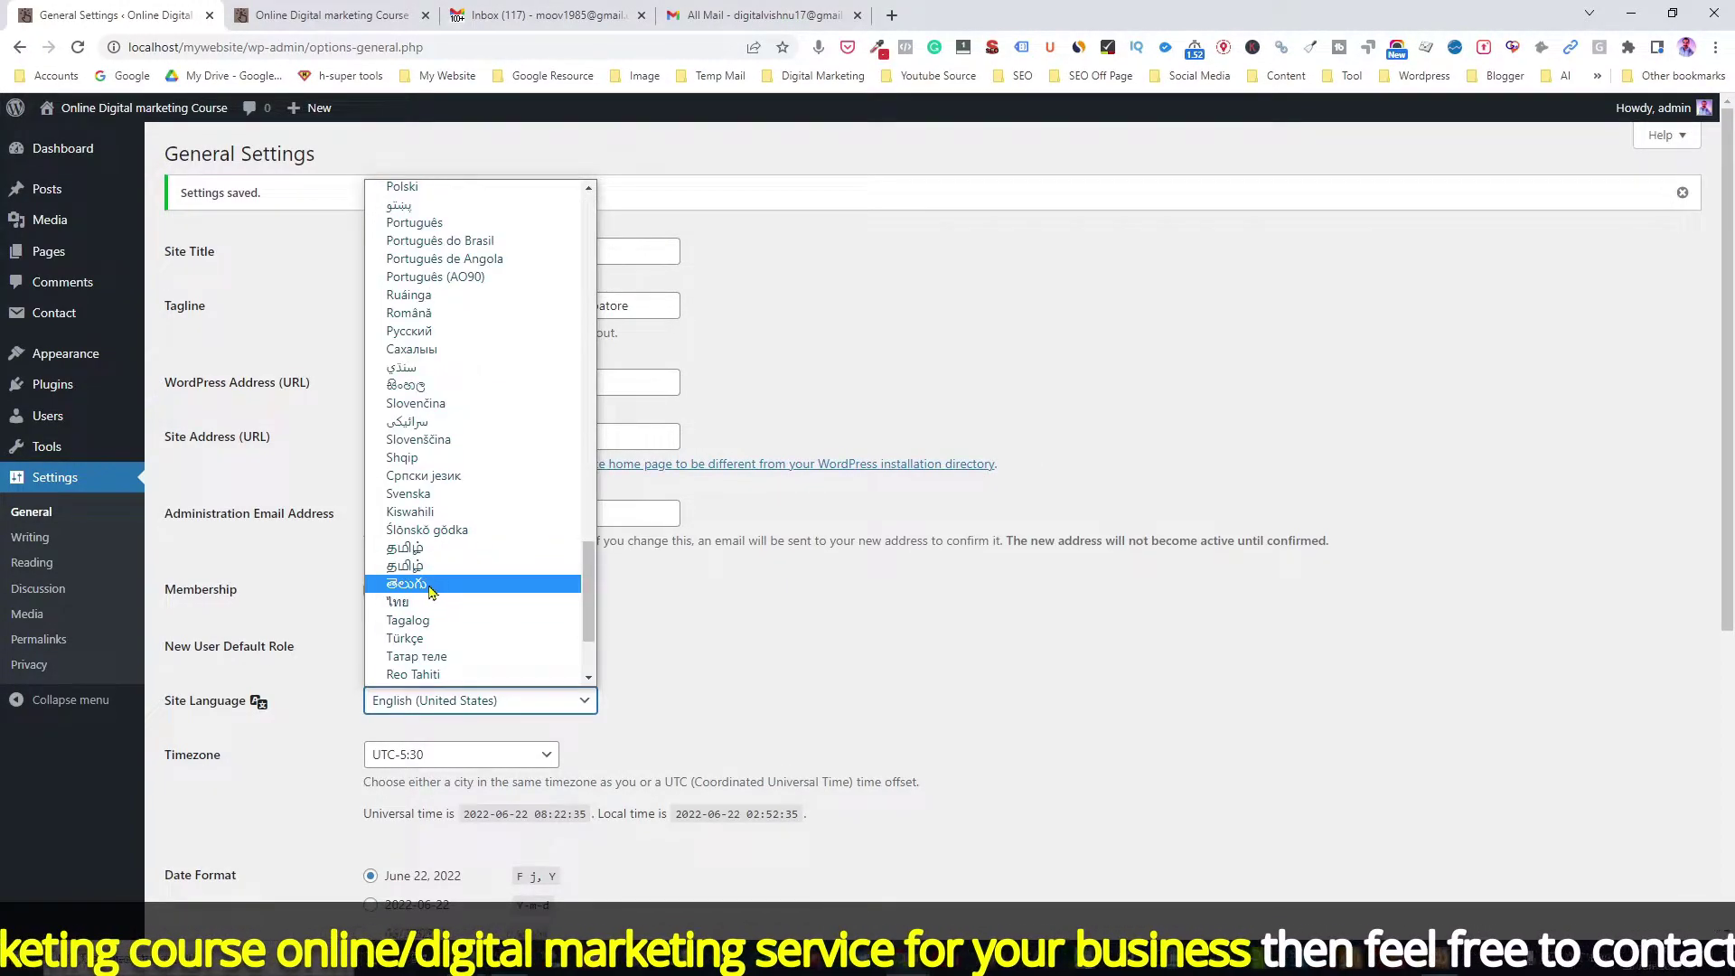
left_click(406, 548)
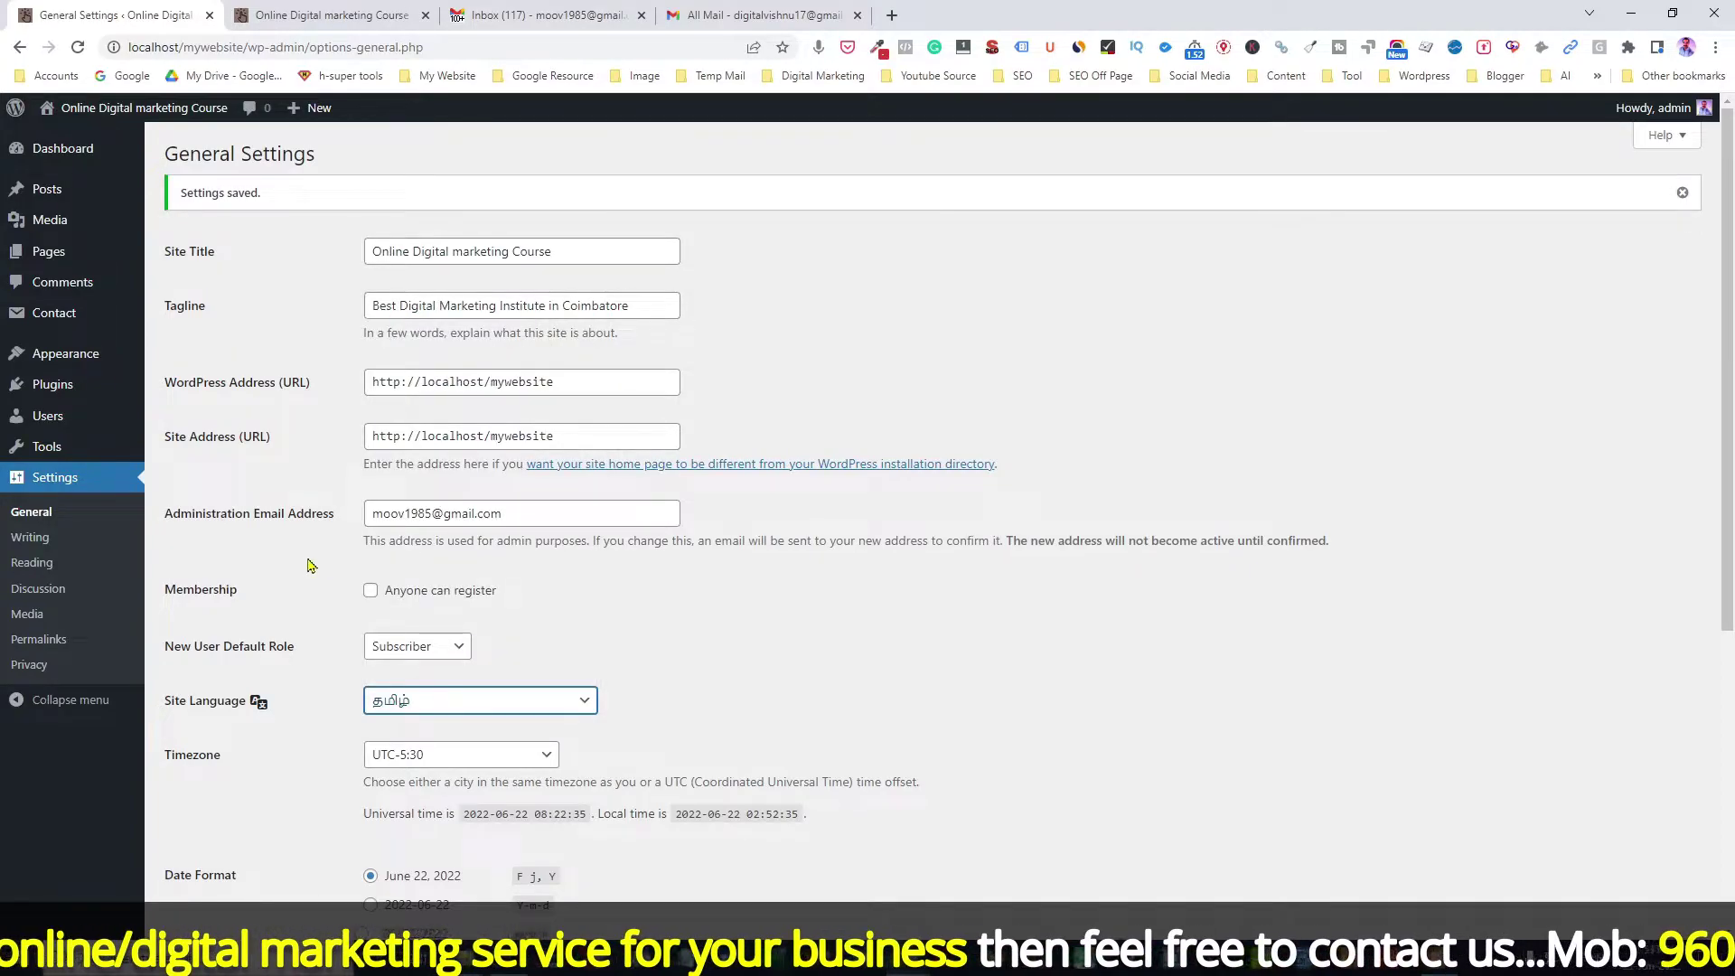
left_click_drag(1719, 503, 1729, 784)
left_click(238, 851)
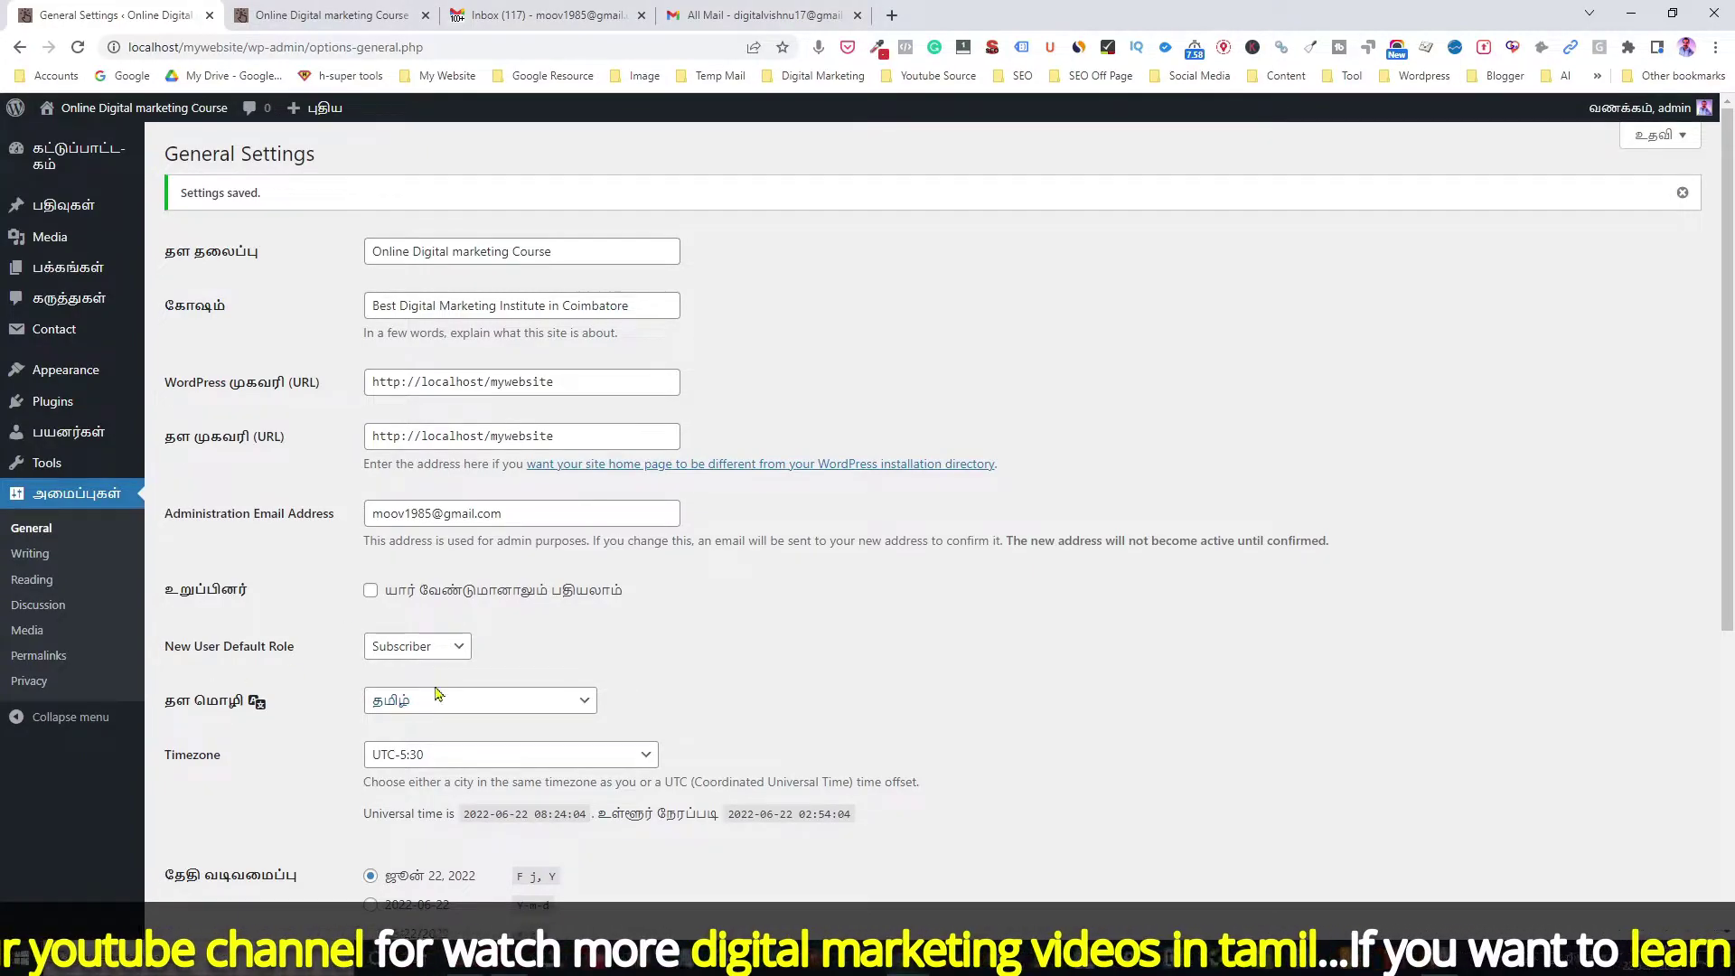
- Restore the Site Language to English (United States), save, and bring up the Timezone choices for review
left_click(484, 709)
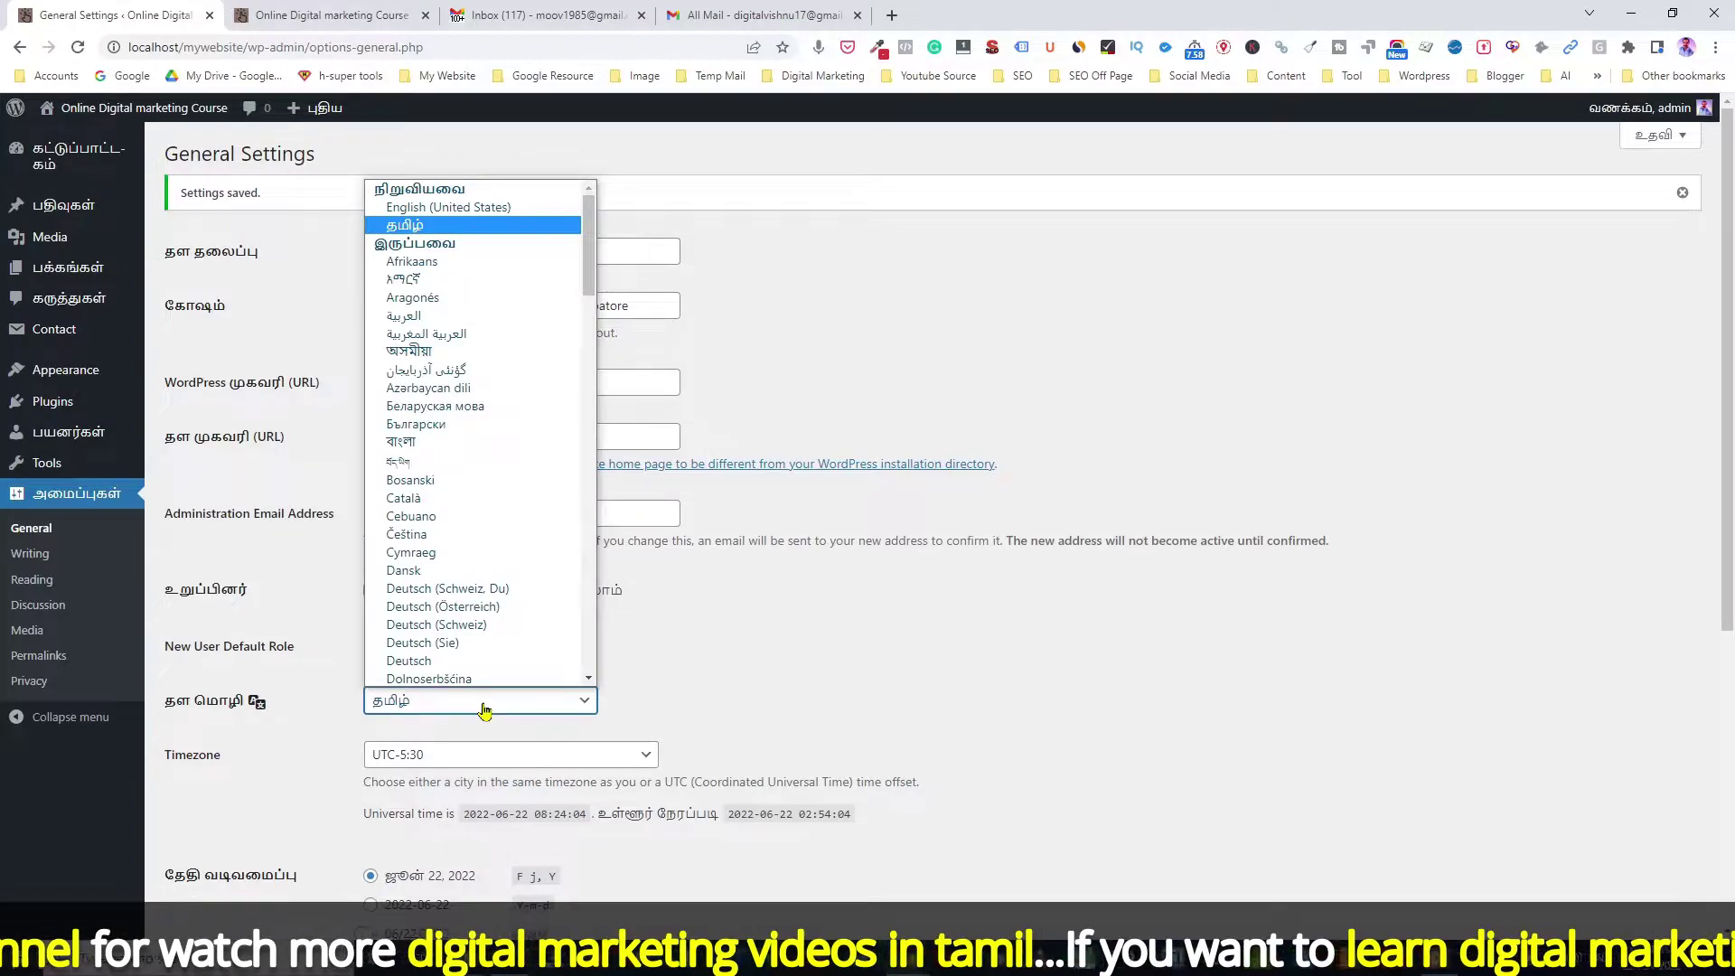
left_click(511, 208)
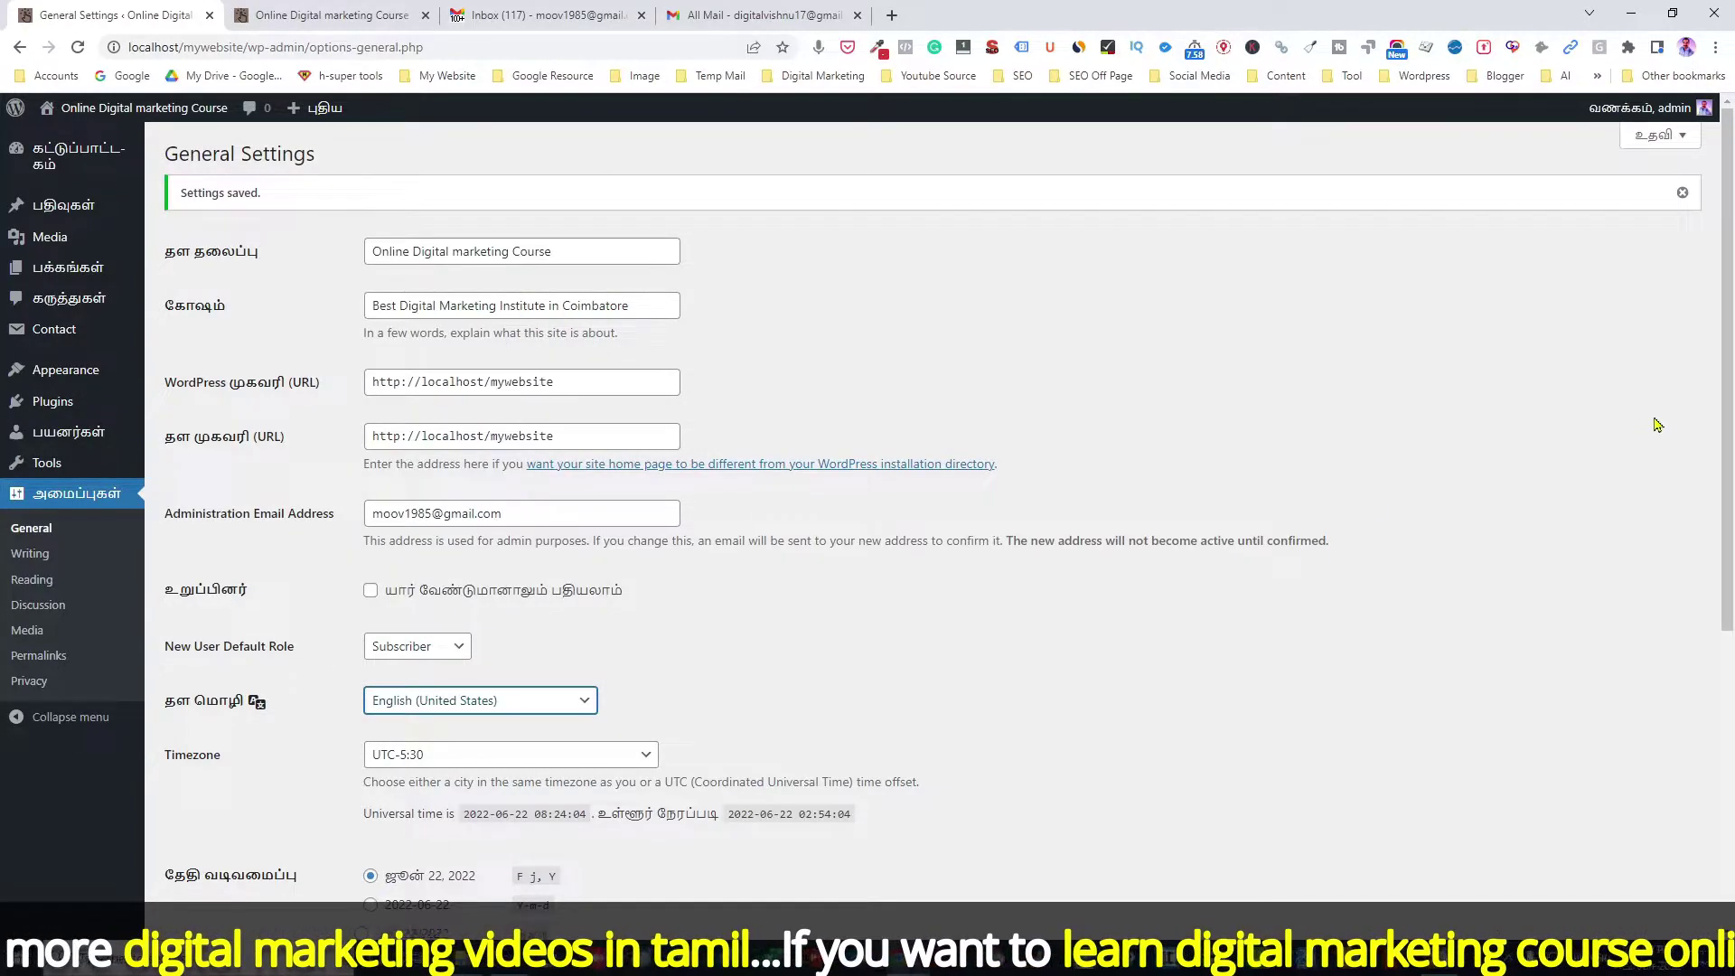
scroll(1486, 802, "down", 5)
left_click(302, 846)
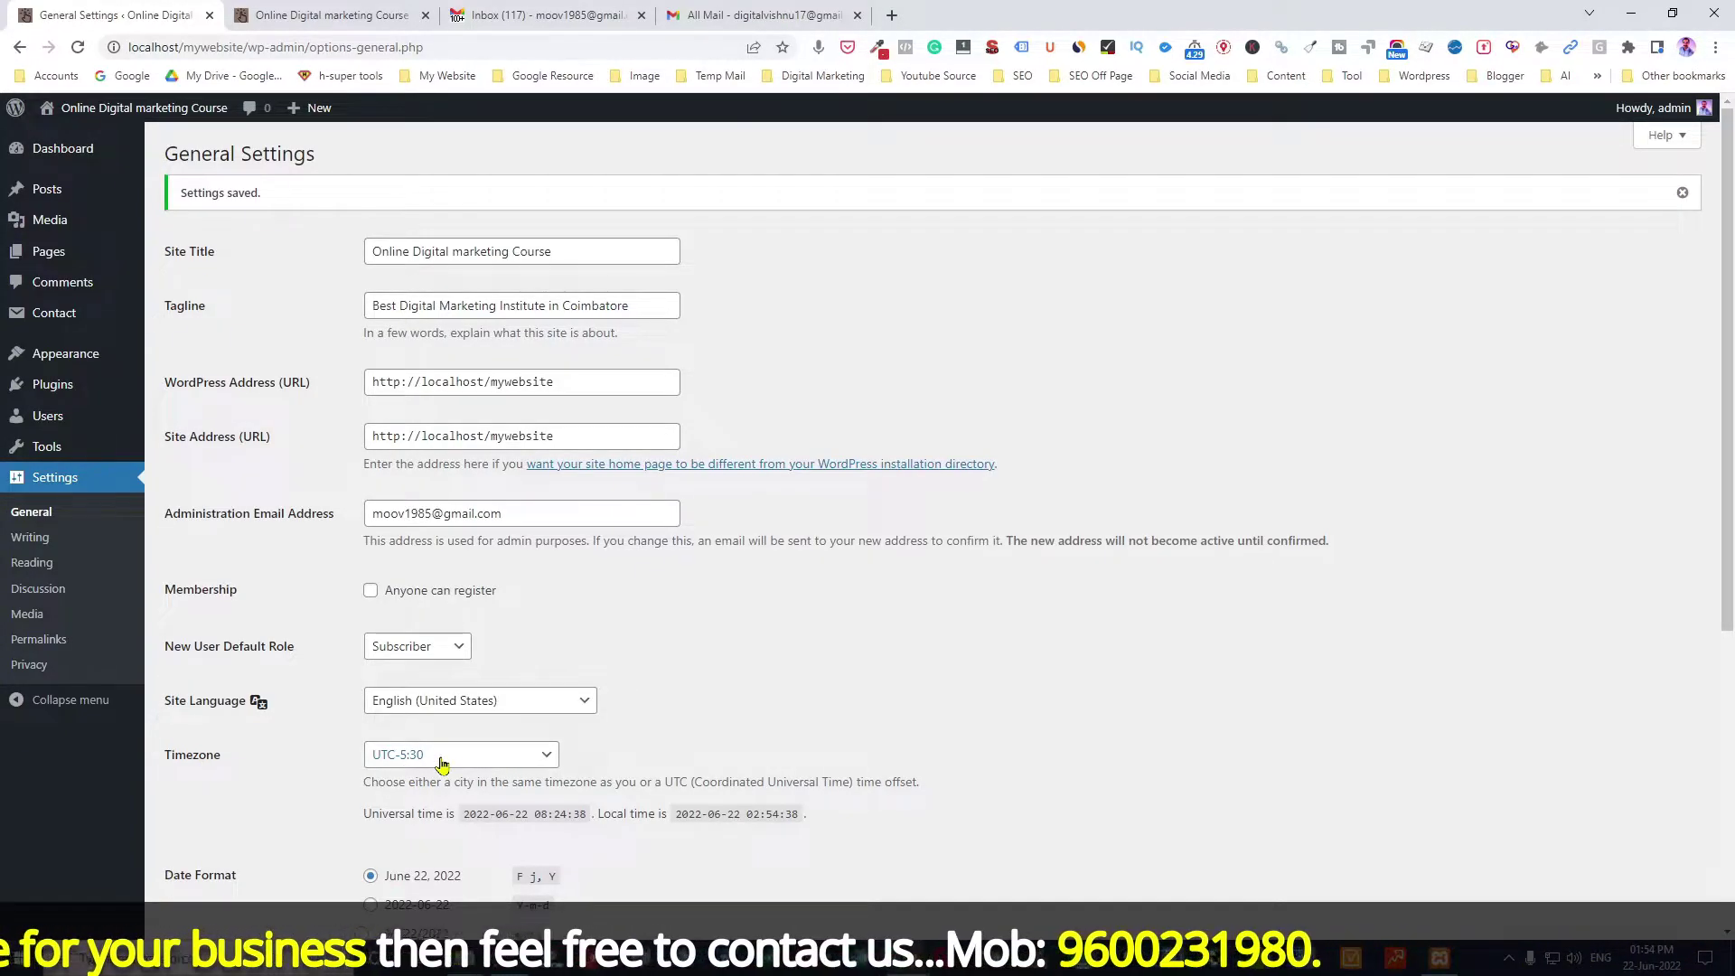
left_click(503, 759)
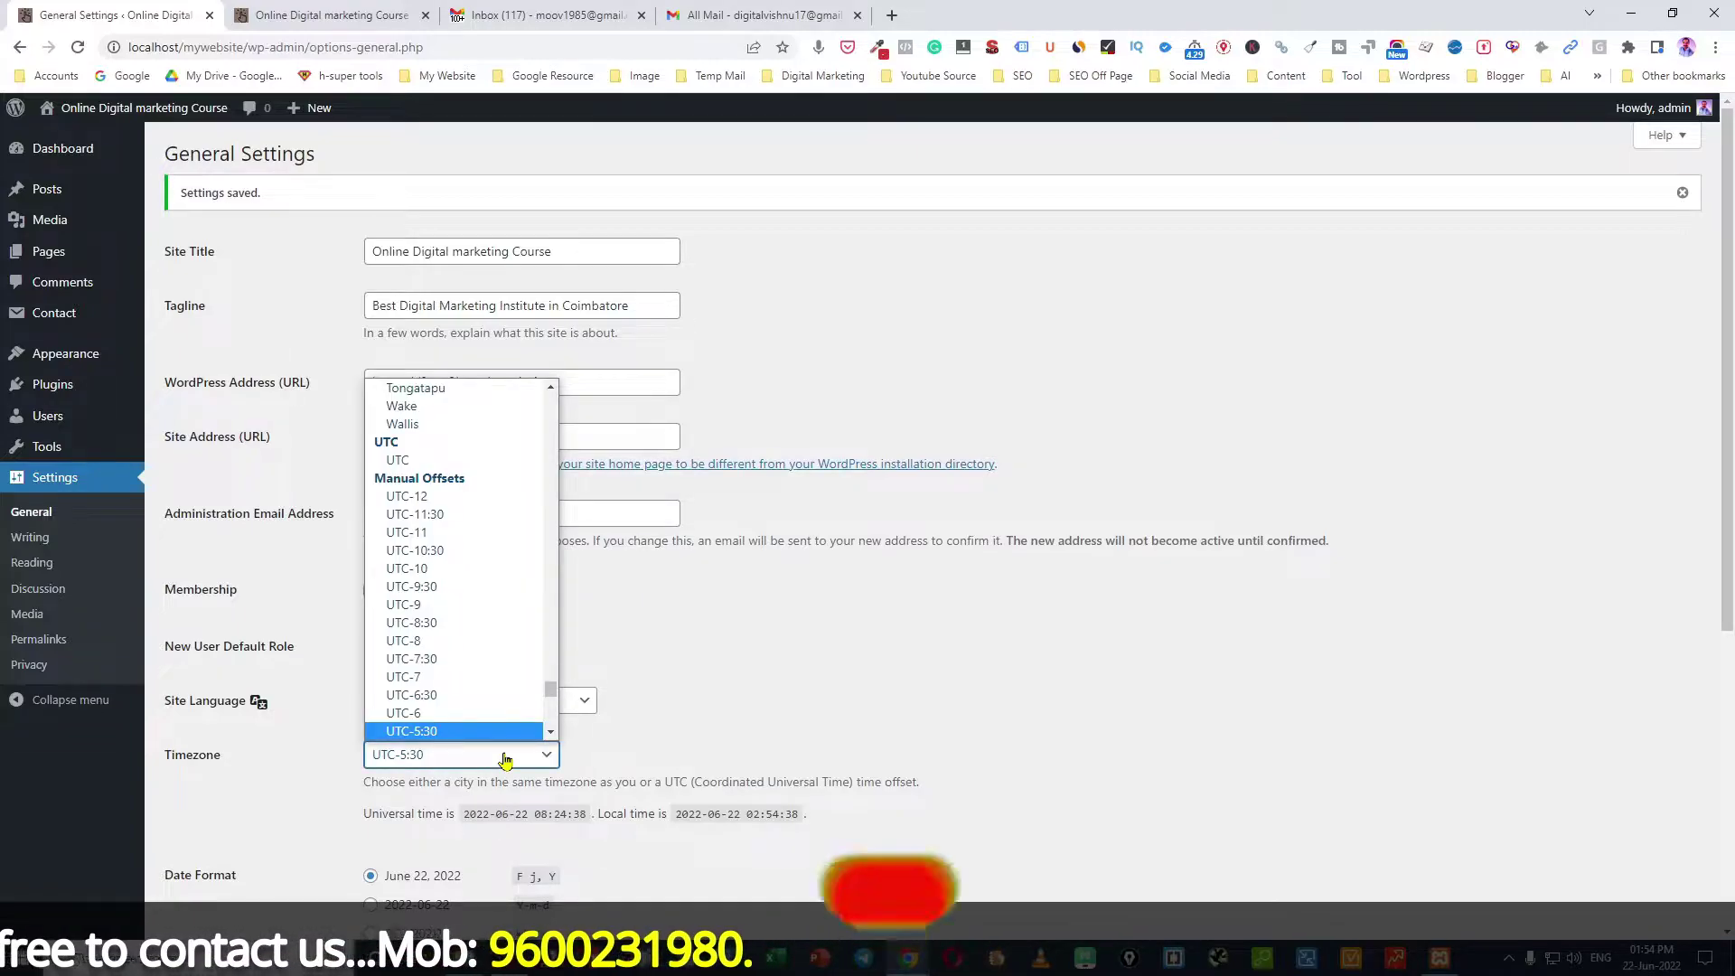
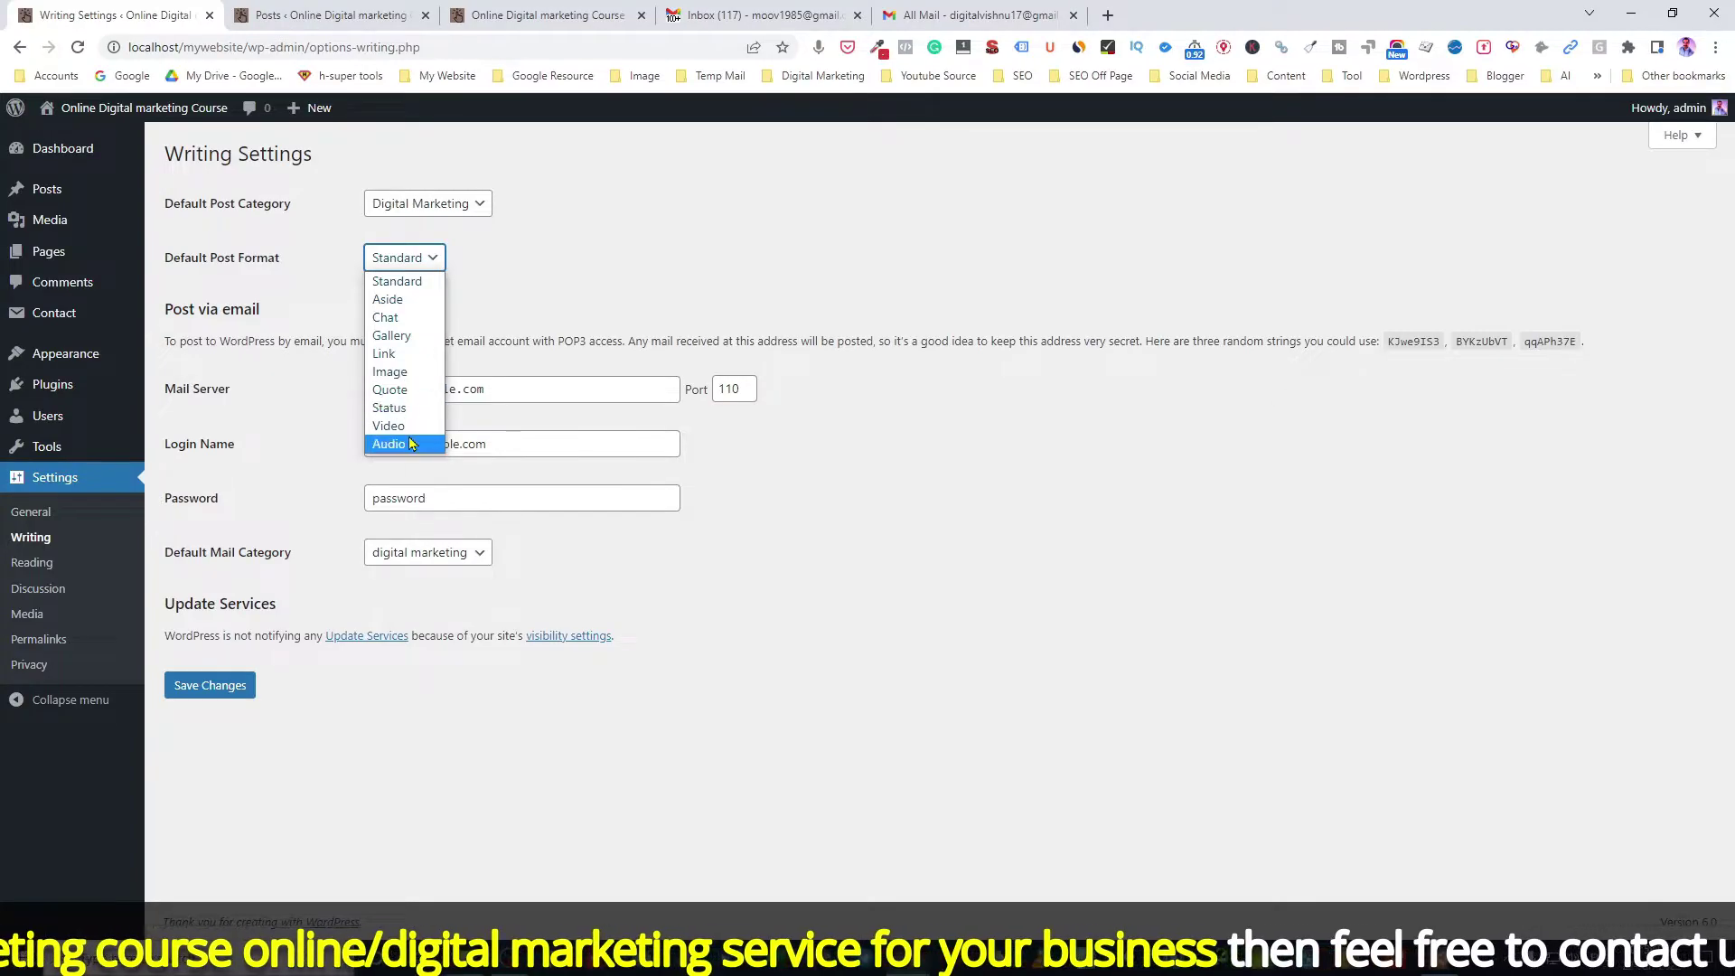
- Keep Standard as the default post format and save the Writing settings
left_click(504, 290)
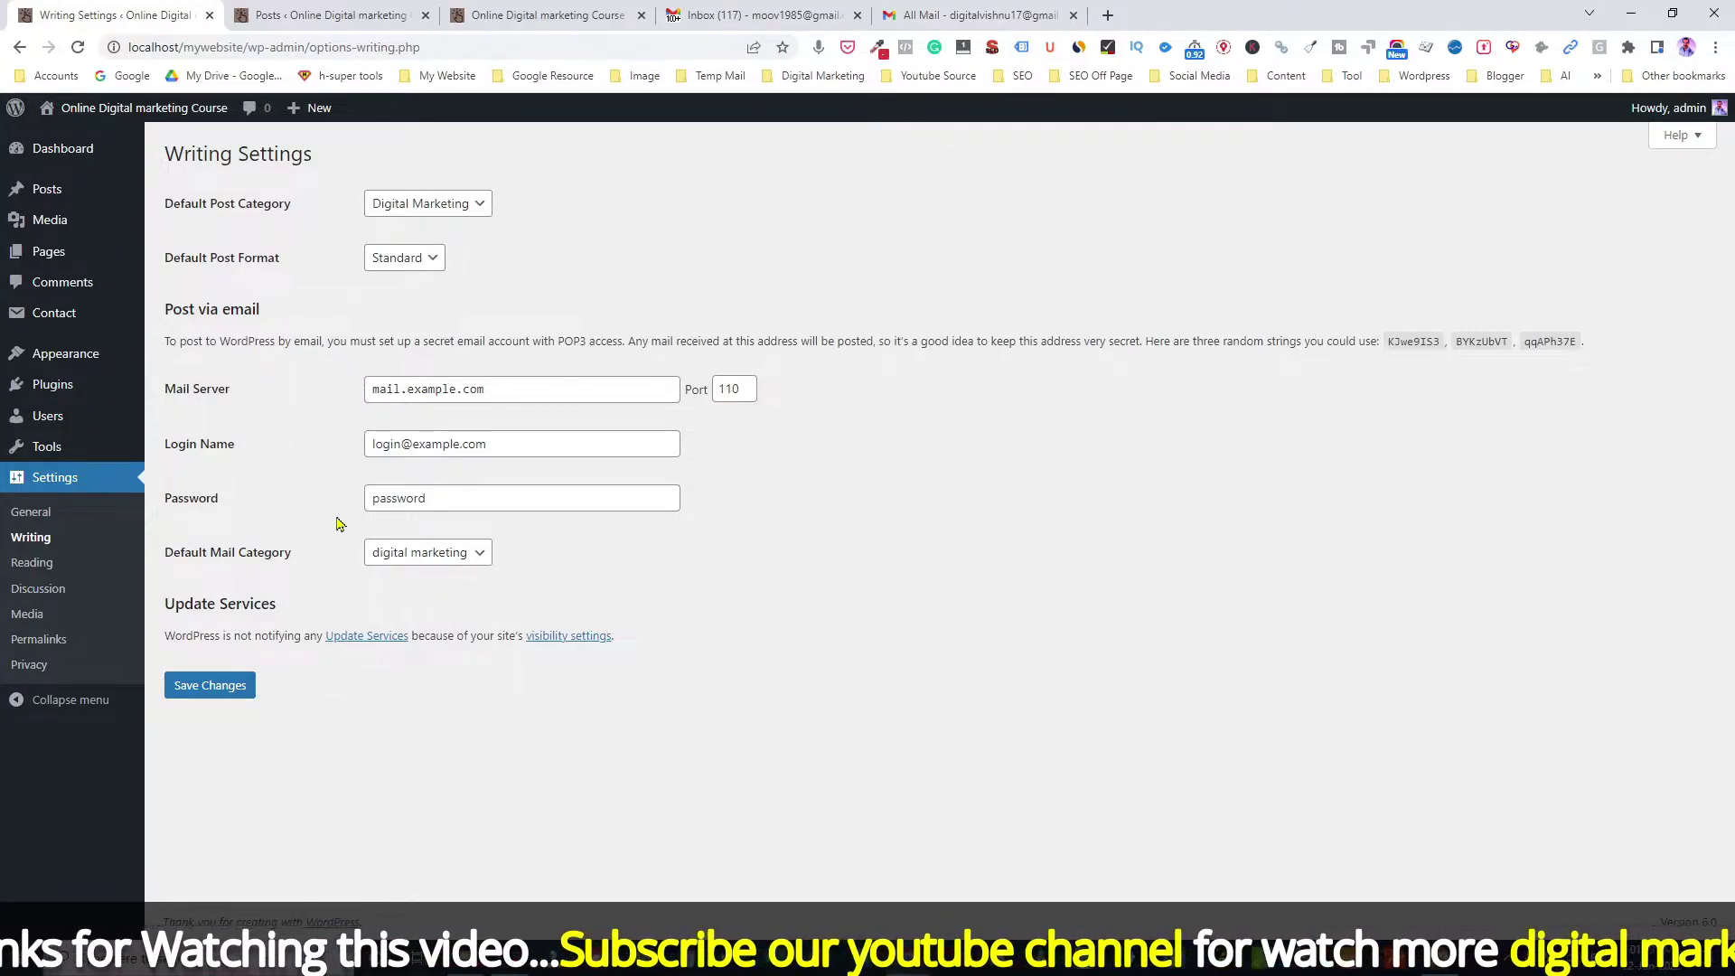
left_click(225, 690)
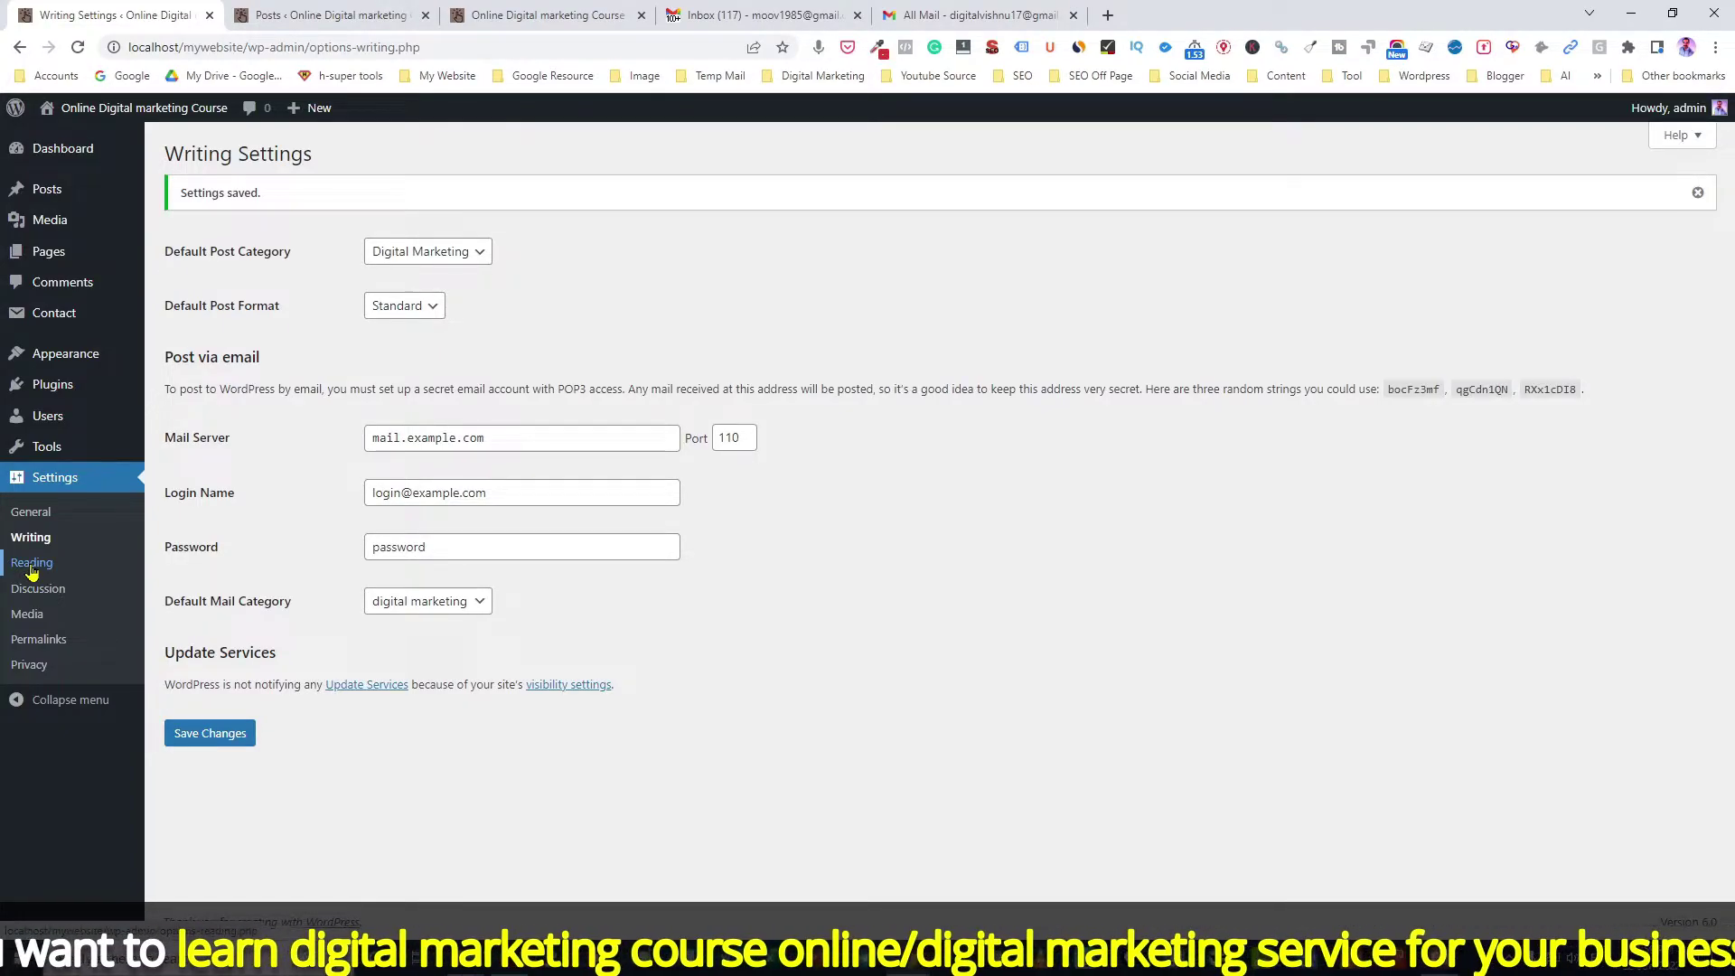
- Set the Reading homepage to display your latest posts and save the settings
left_click(31, 564)
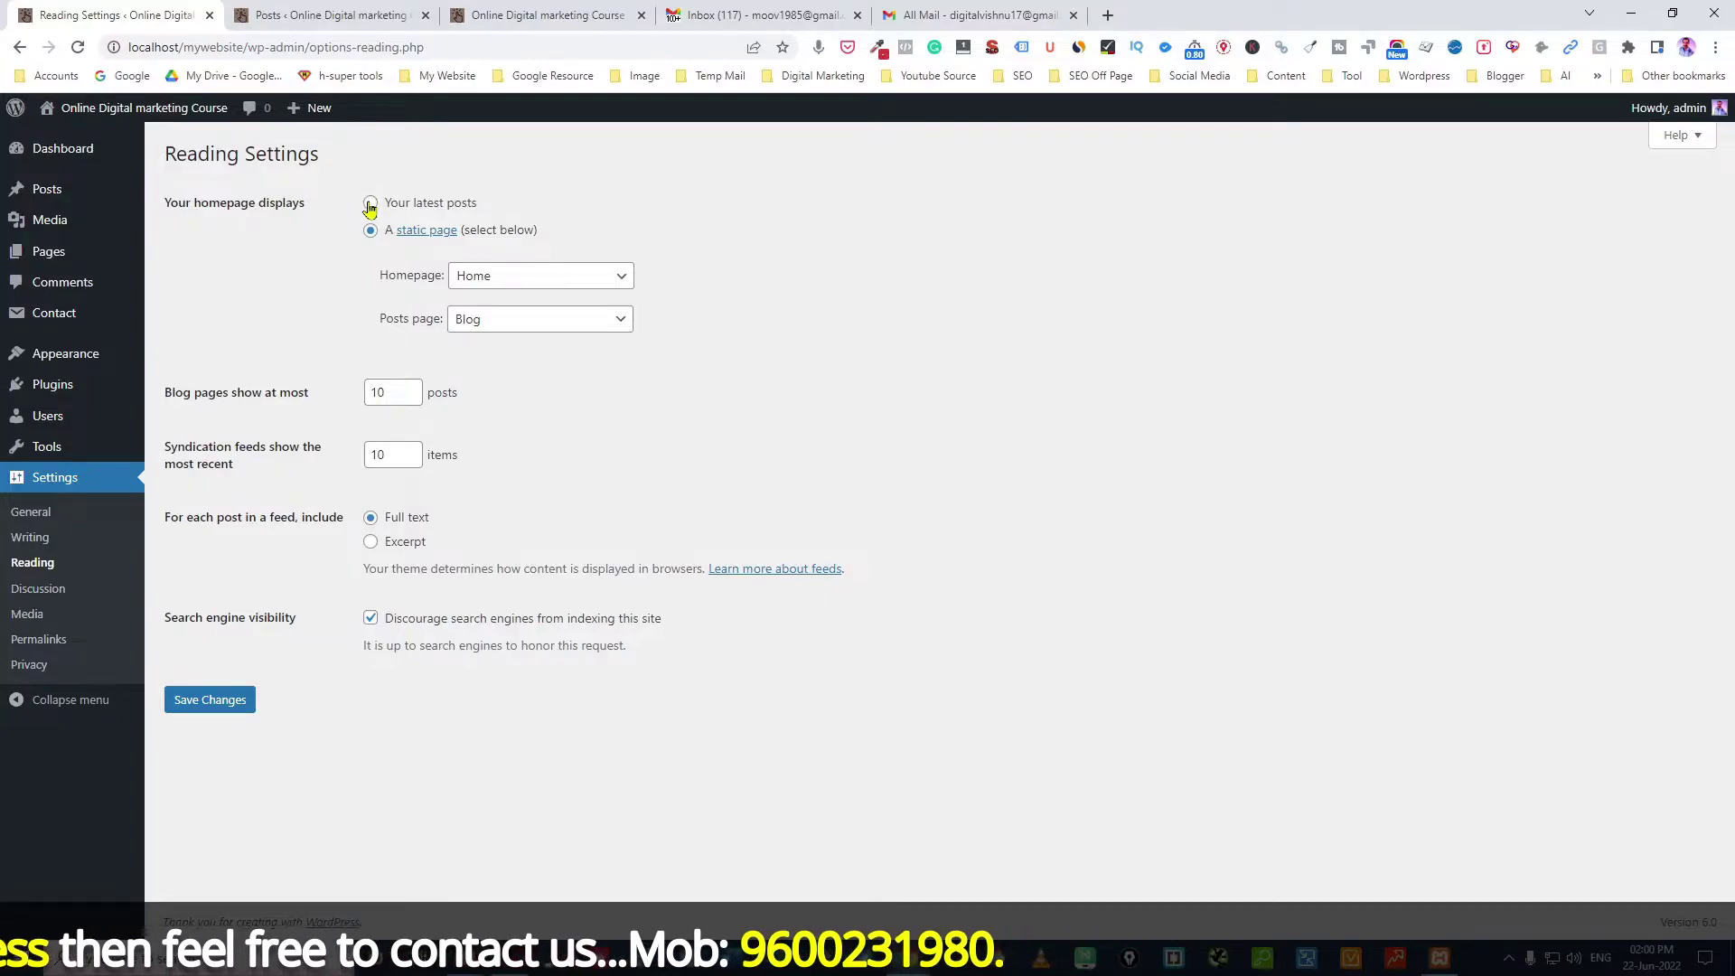
left_click(371, 203)
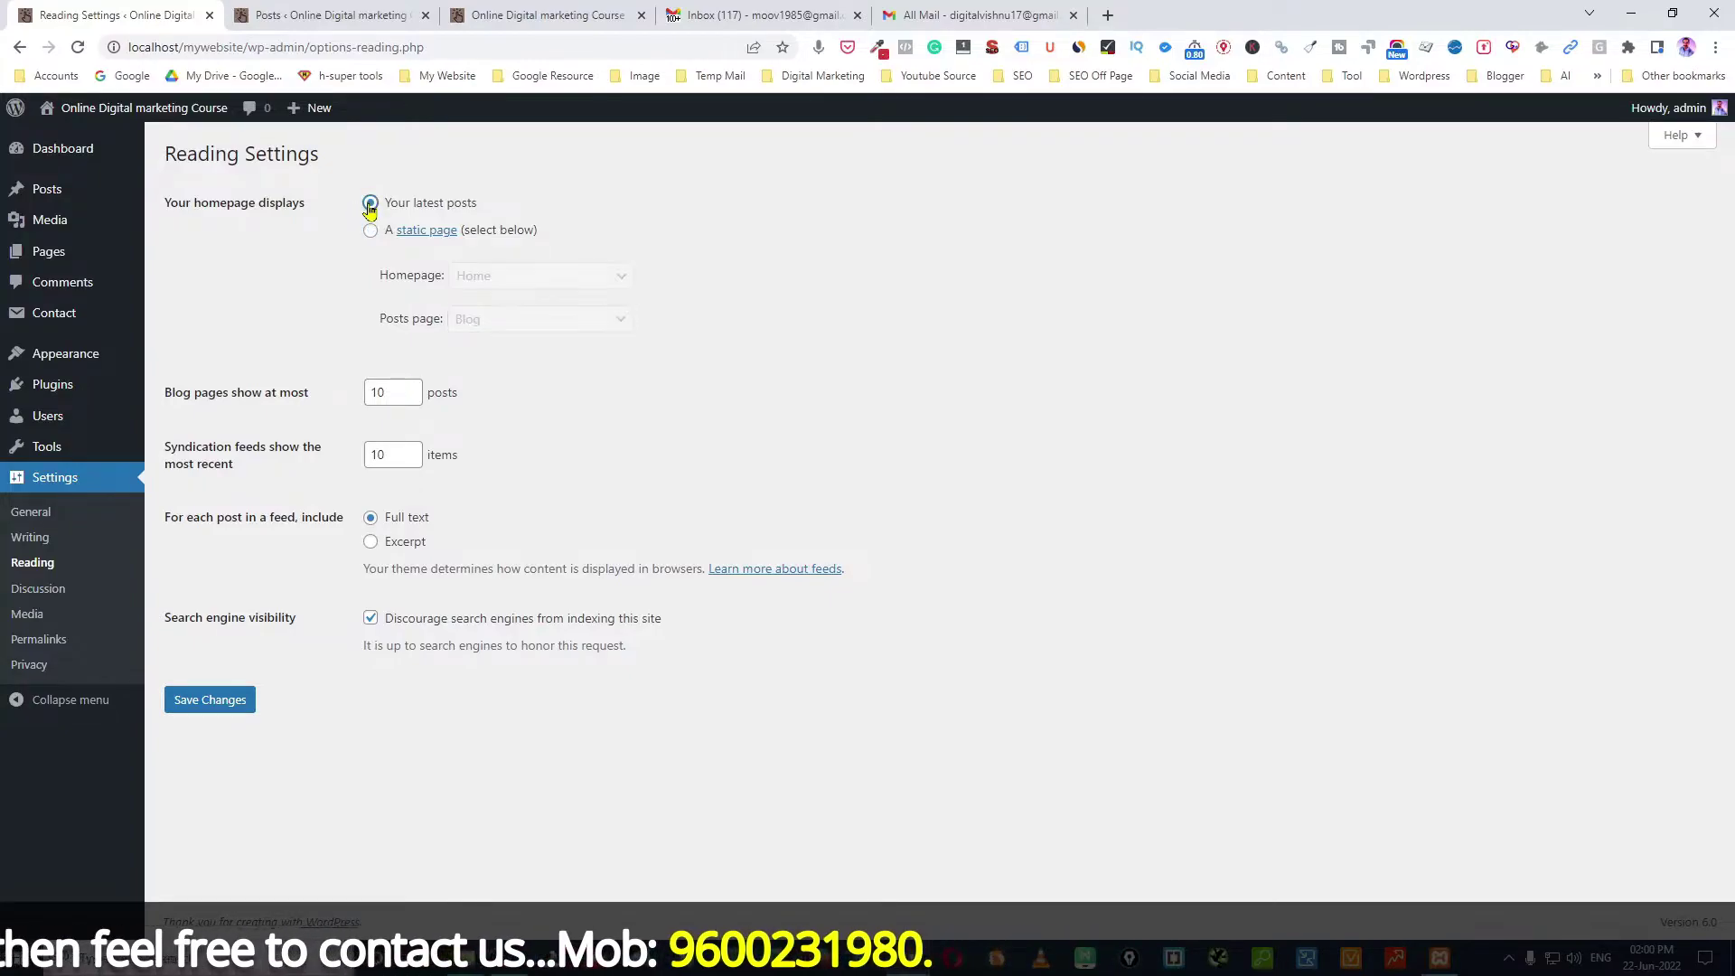
left_click(233, 708)
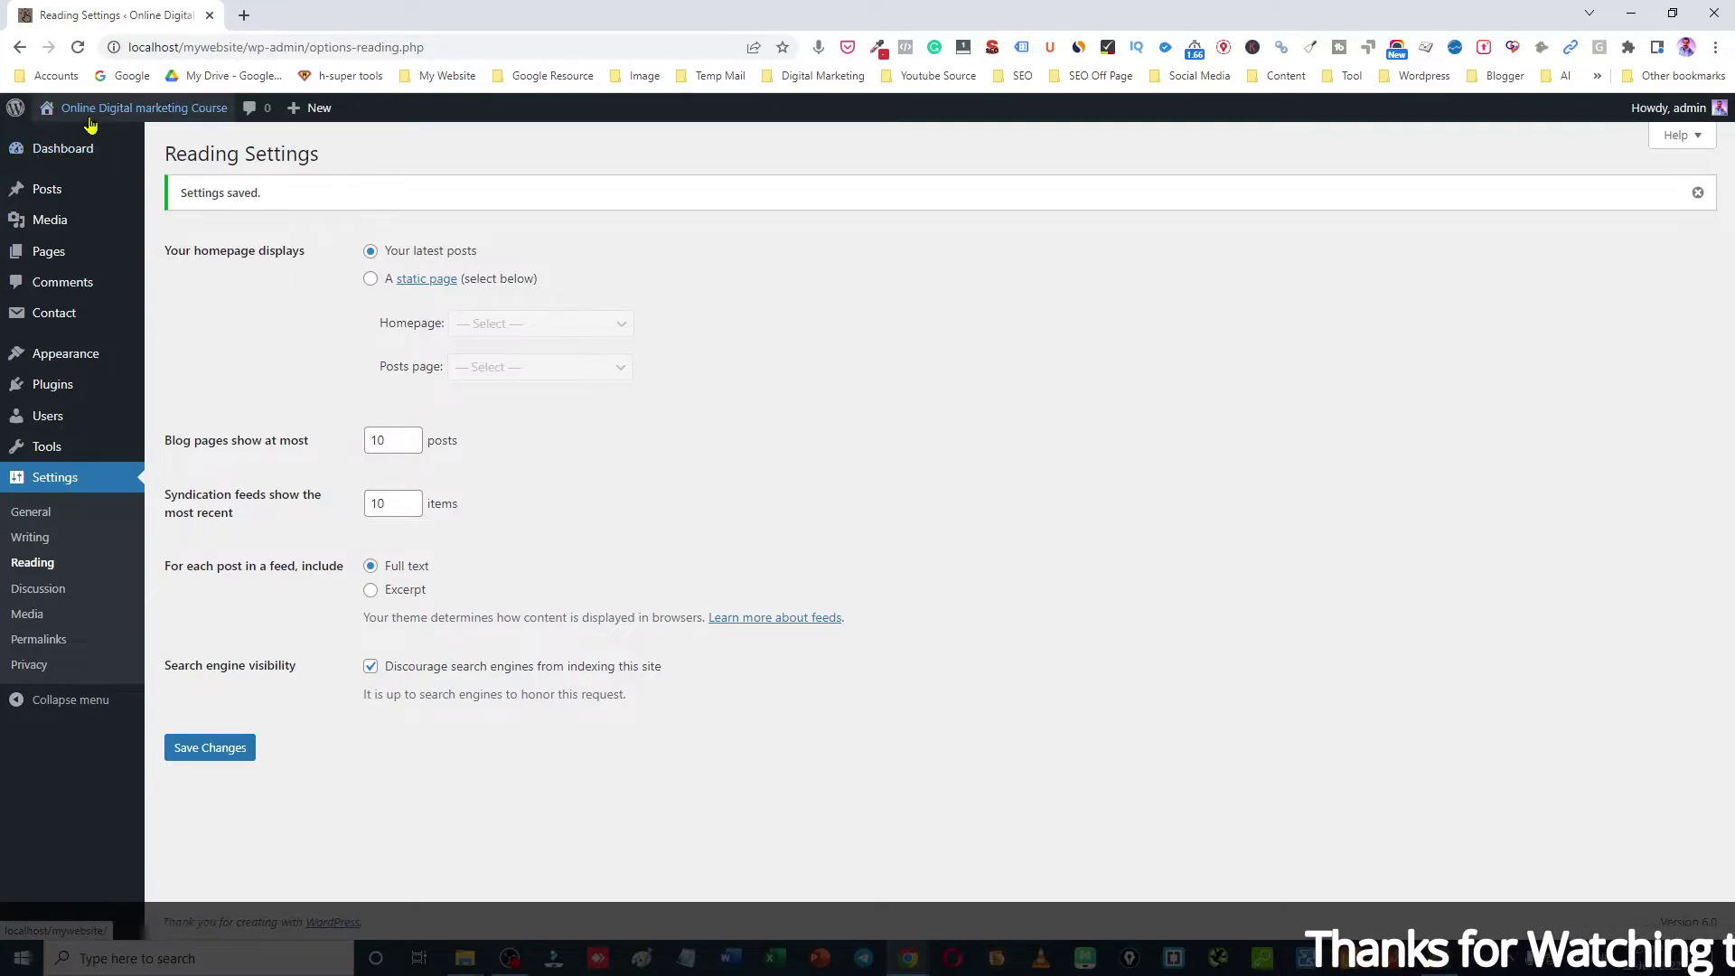
- Open the live site in a new tab, check the latest-posts front page, and return to Reading Settings
right_click(71, 140)
left_click(118, 158)
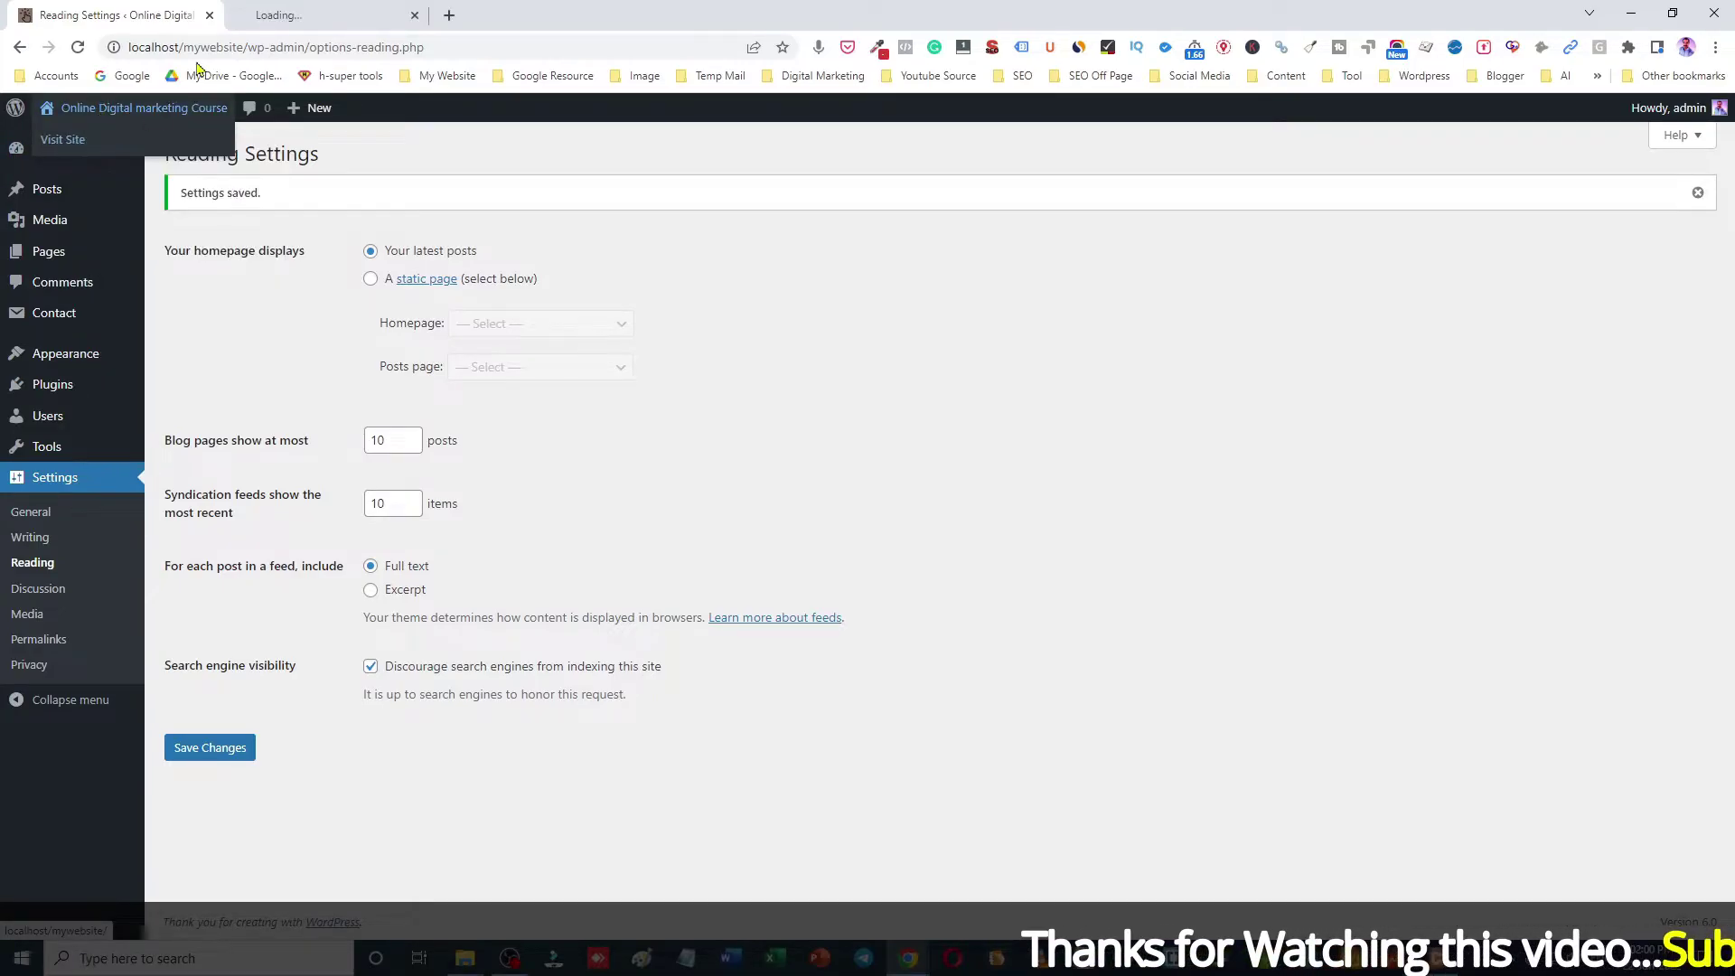
left_click(283, 20)
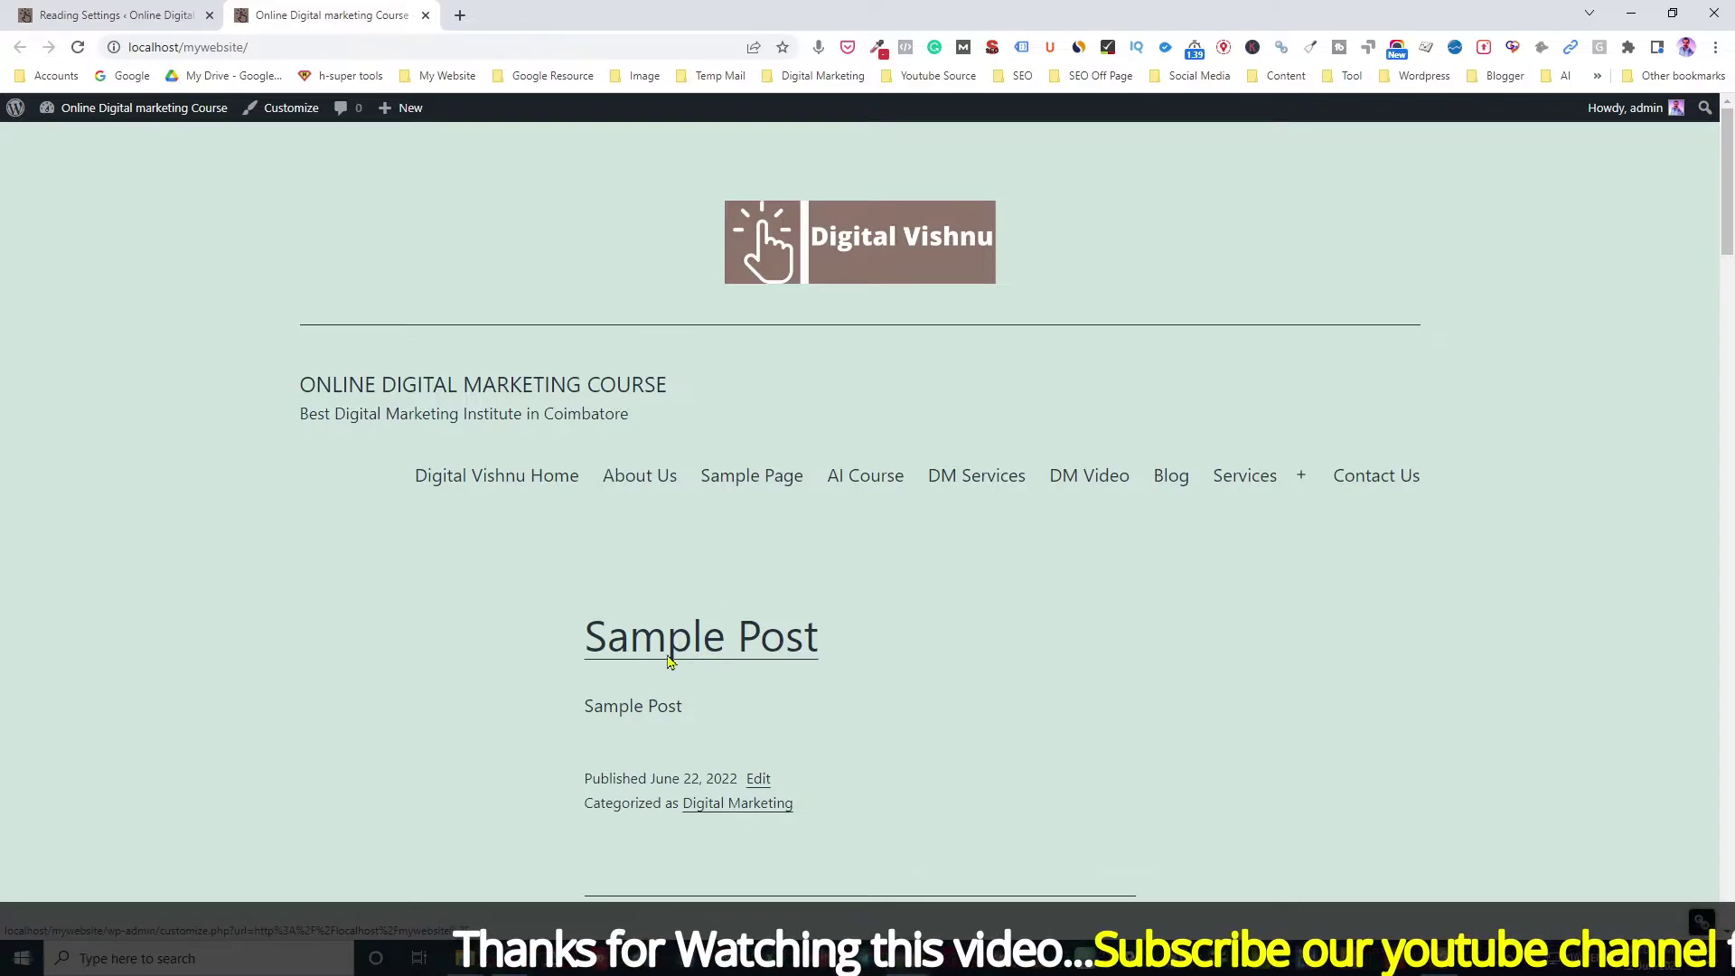
scroll(1731, 316, "down", 3)
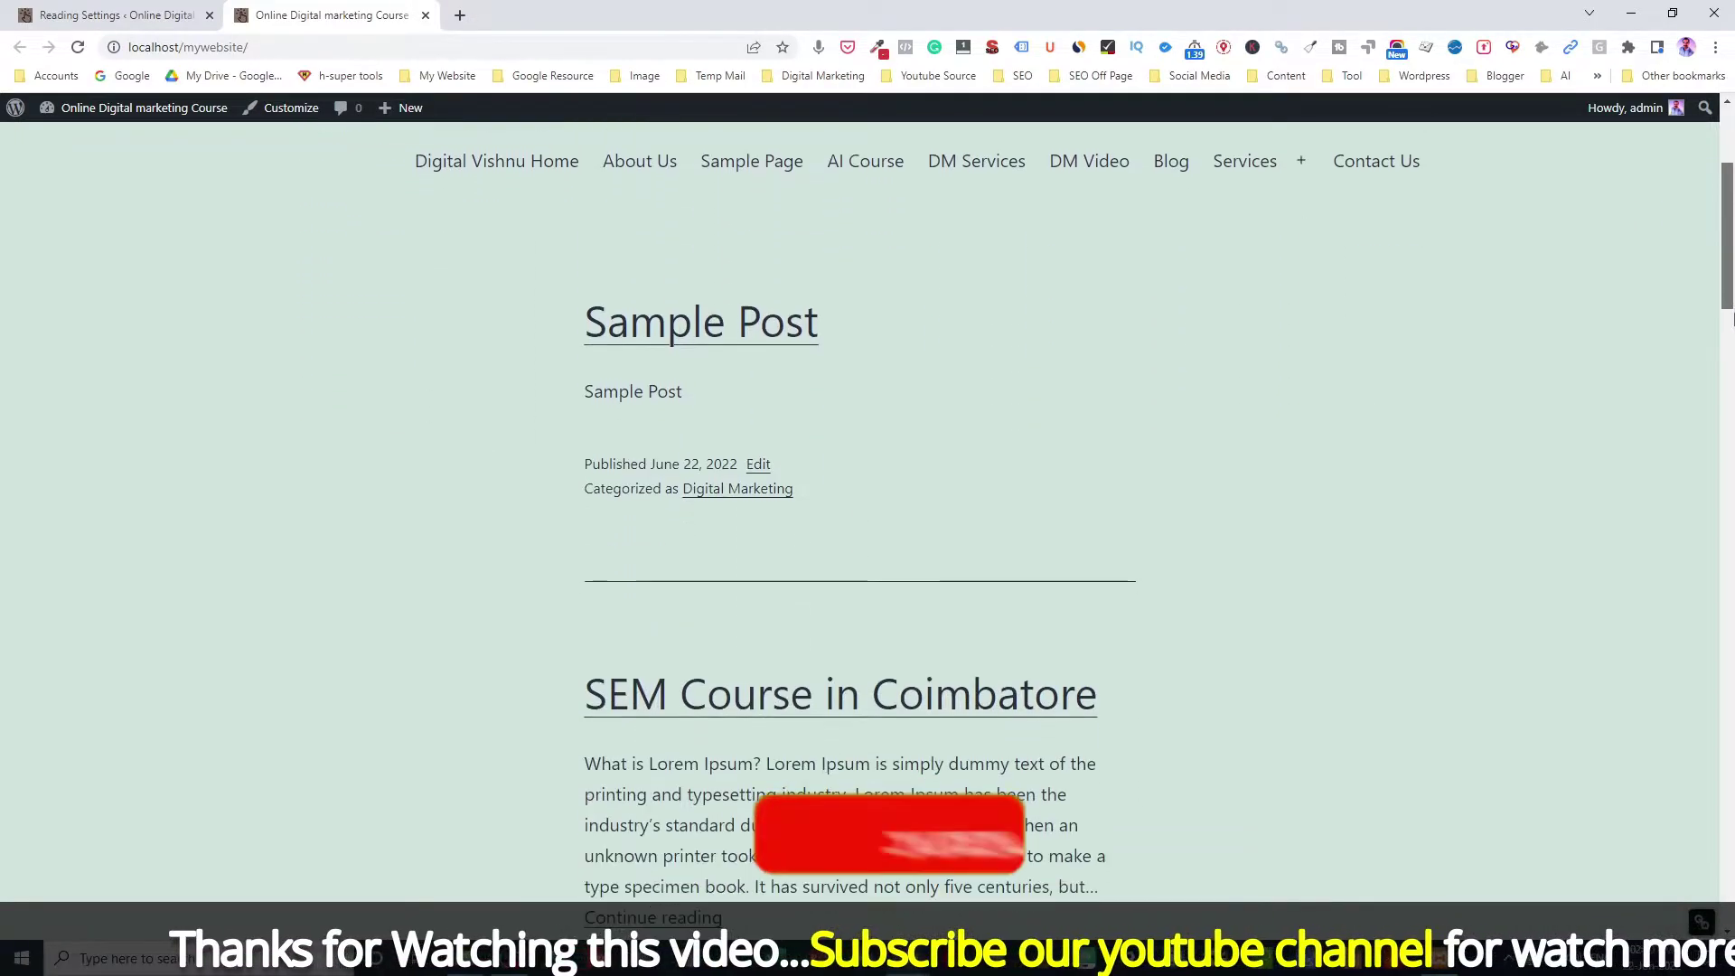
scroll(1730, 316, "down", 15)
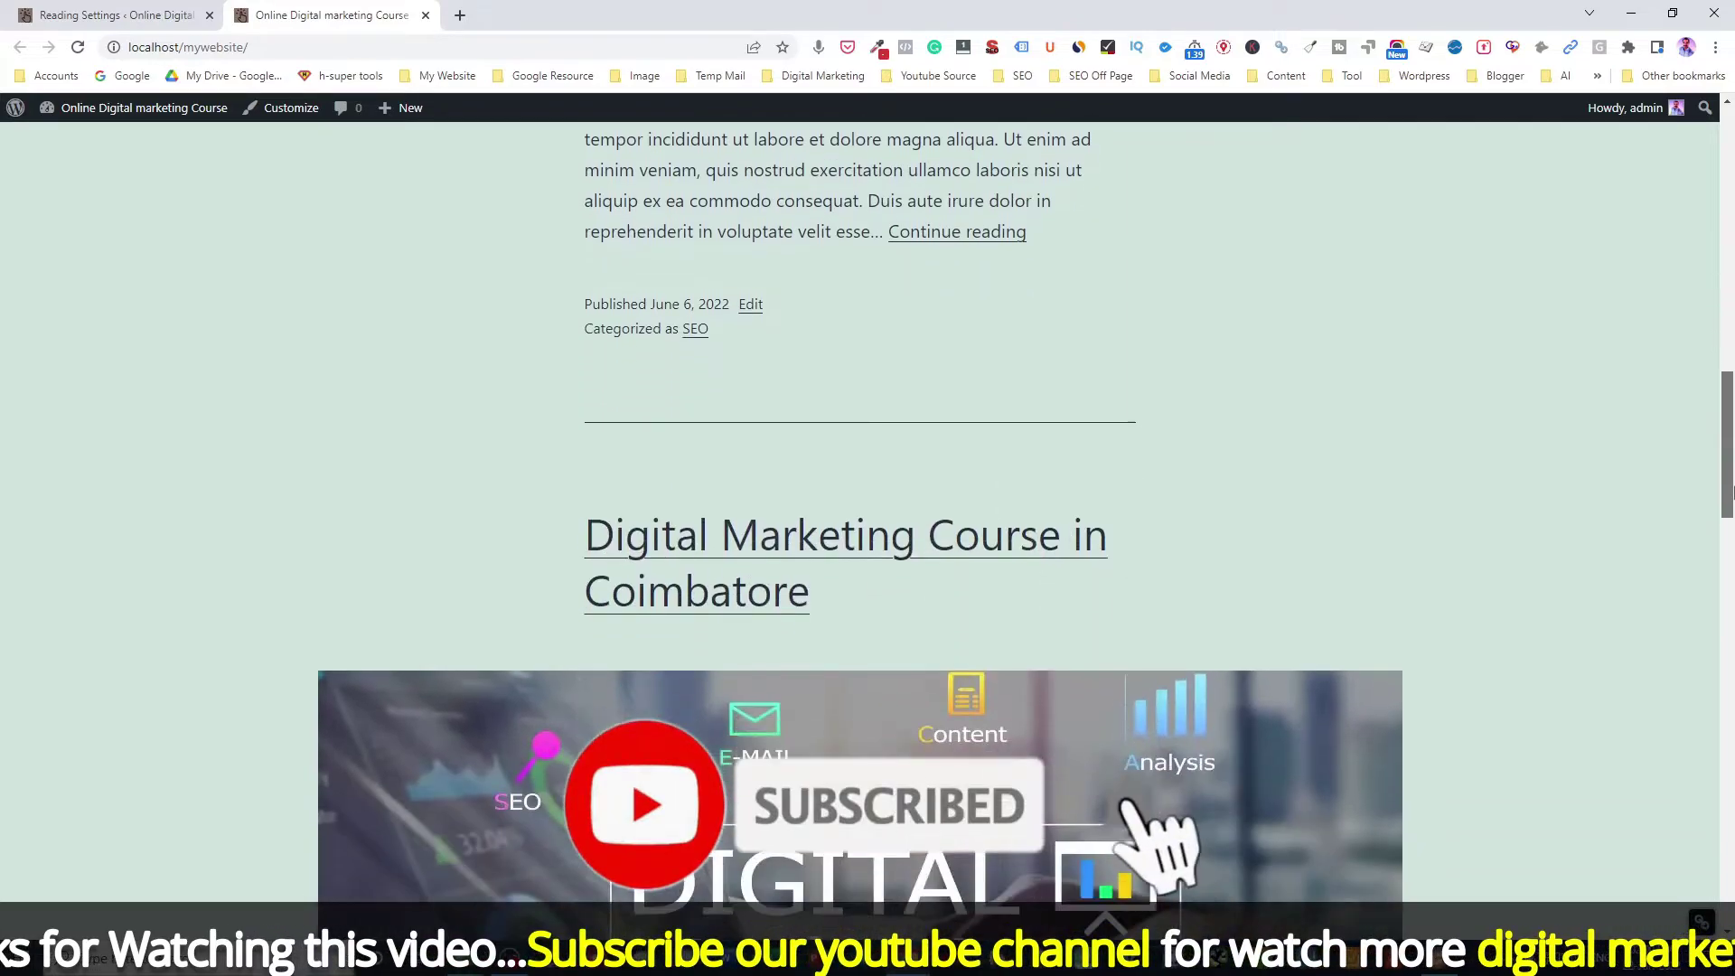
scroll(1730, 491, "down", 7)
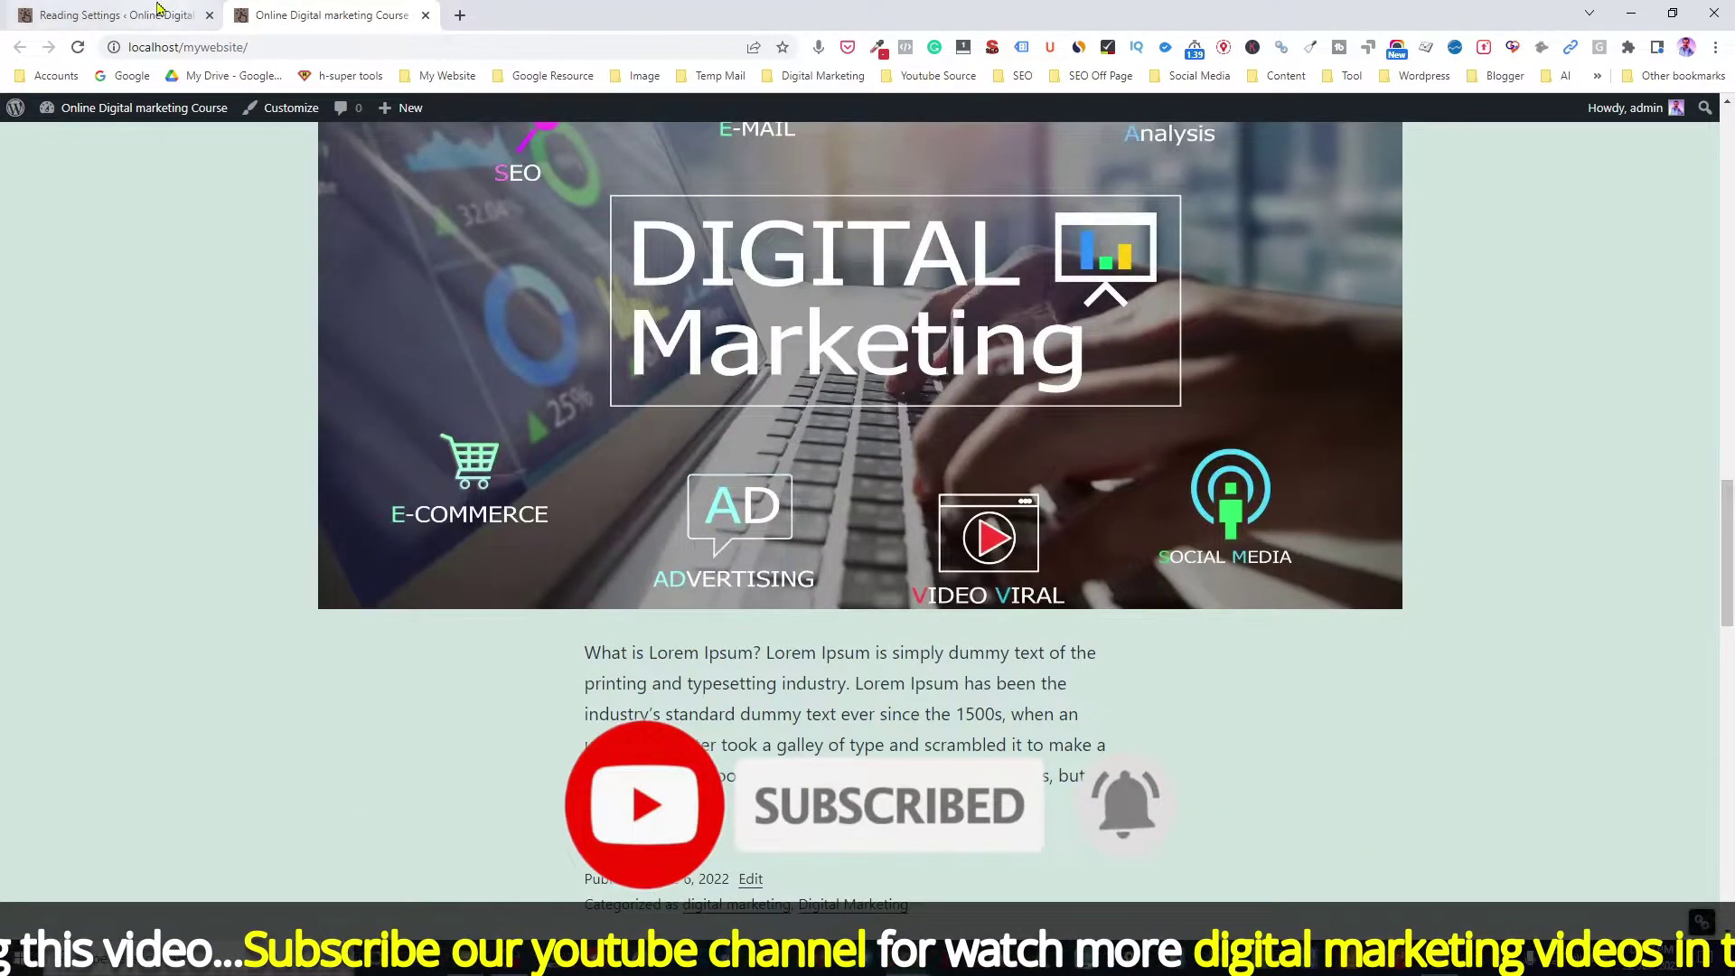
left_click(159, 13)
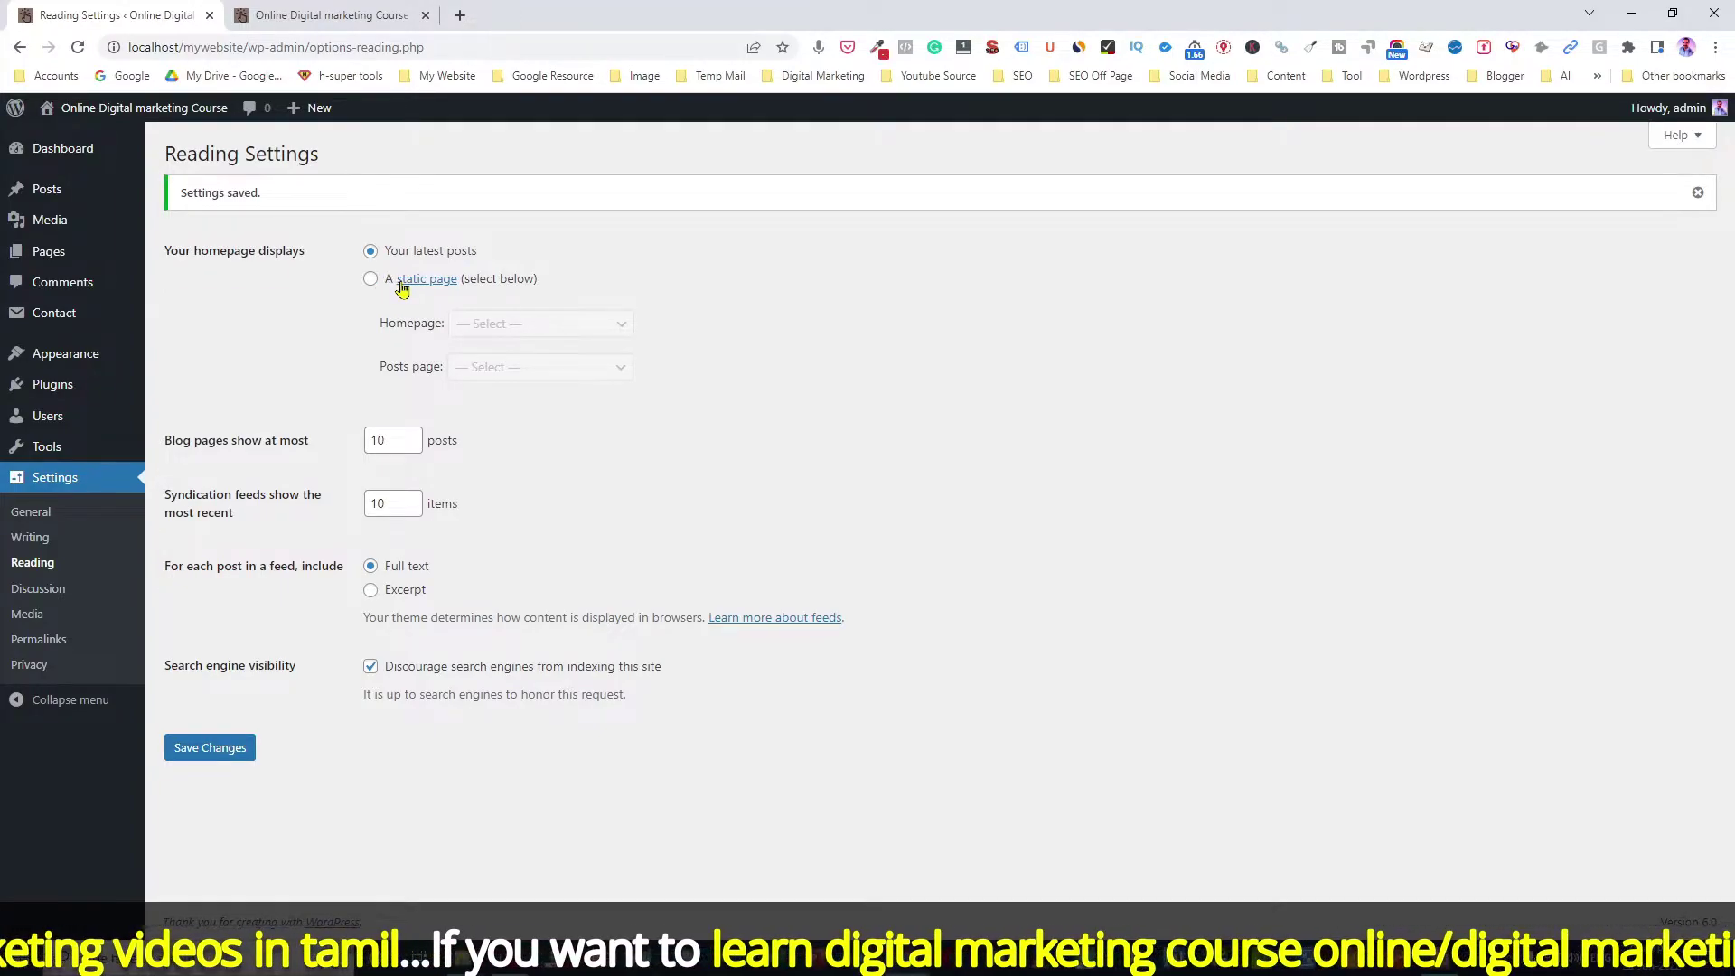
- Make the static page Home the homepage, save, and switch to the live site tab
left_click(371, 280)
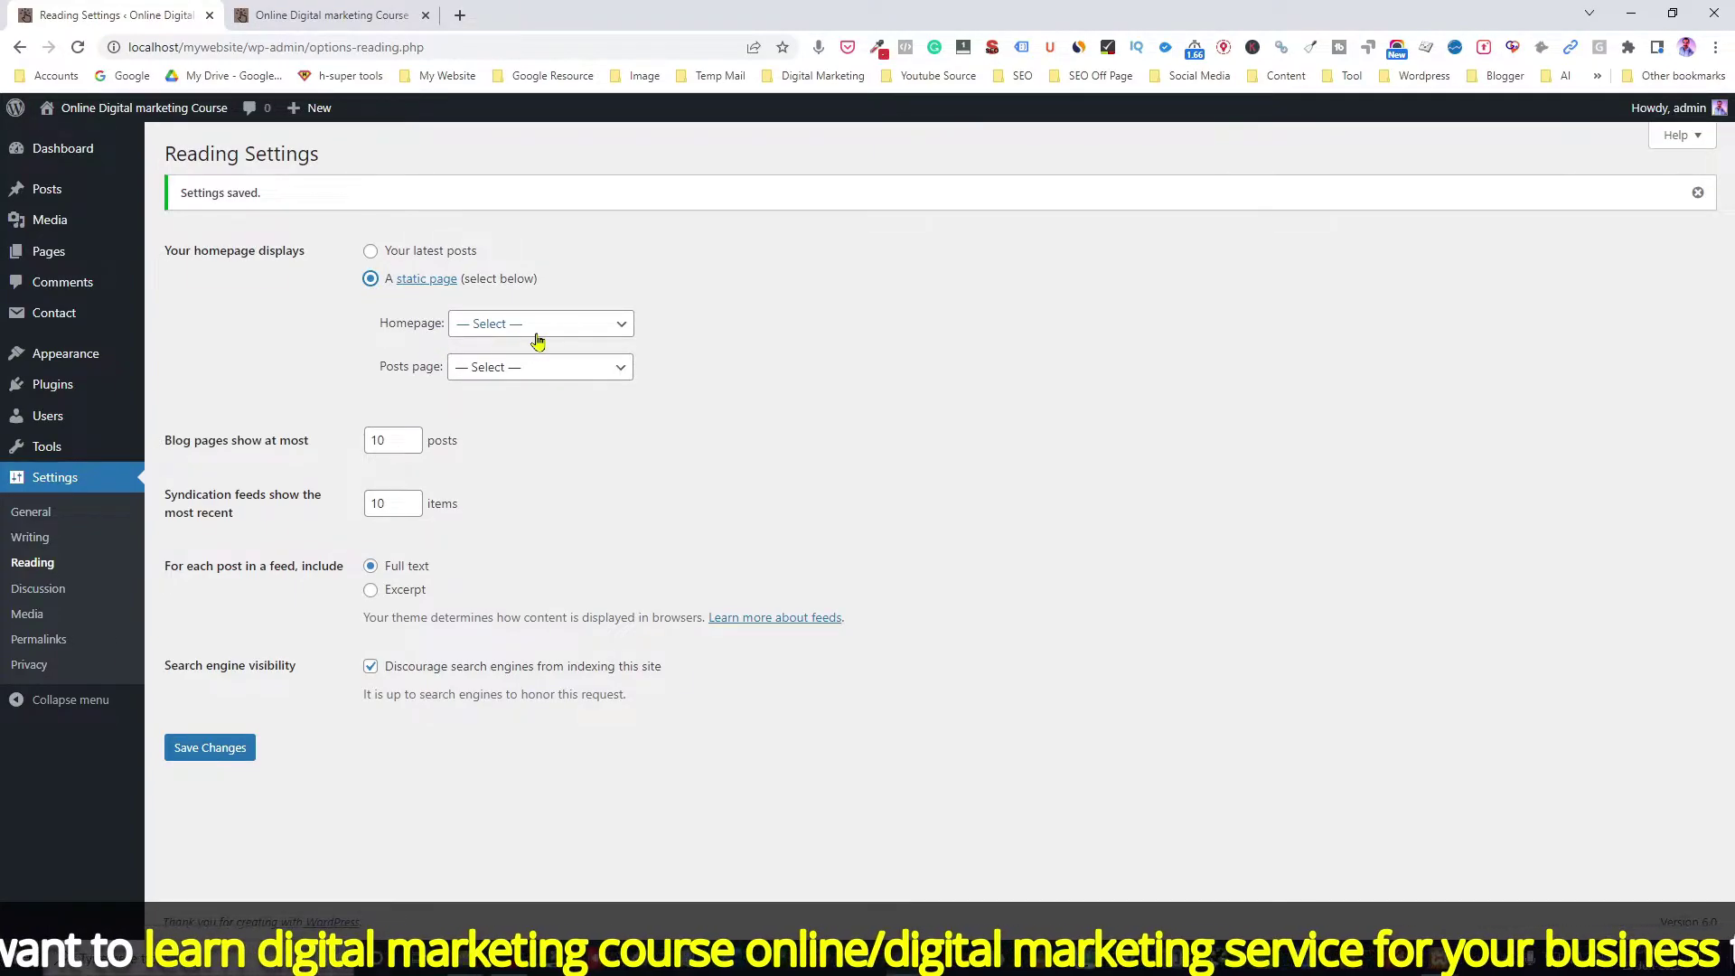
left_click(596, 327)
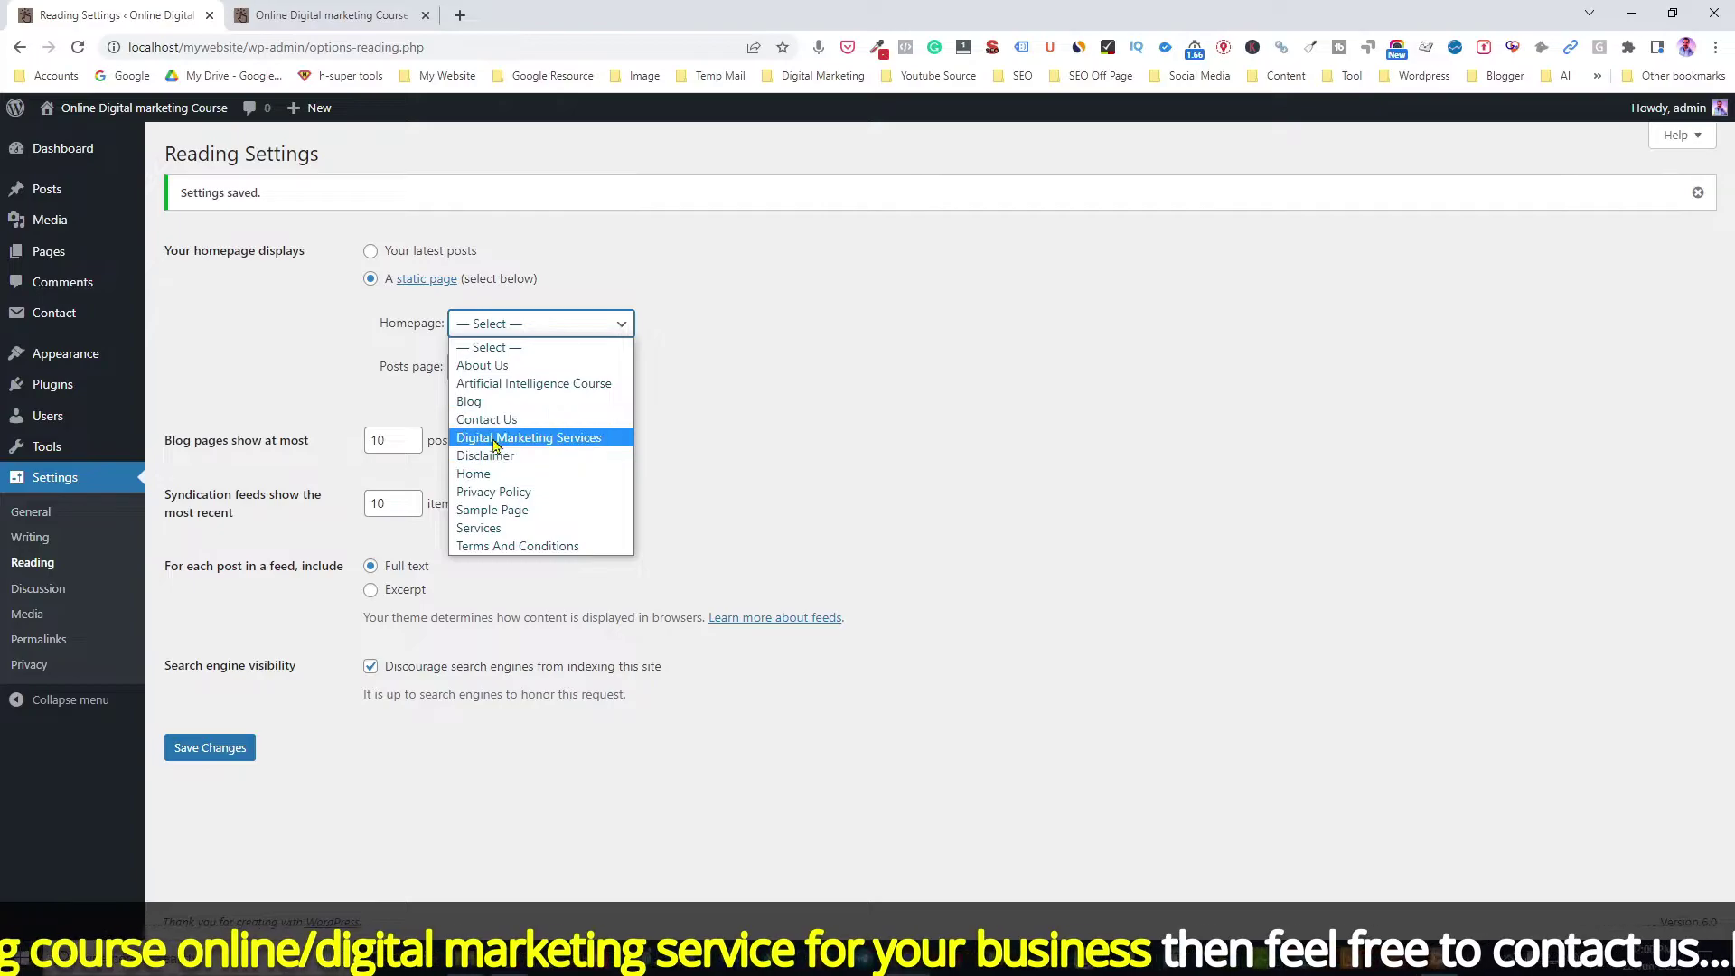
left_click(473, 474)
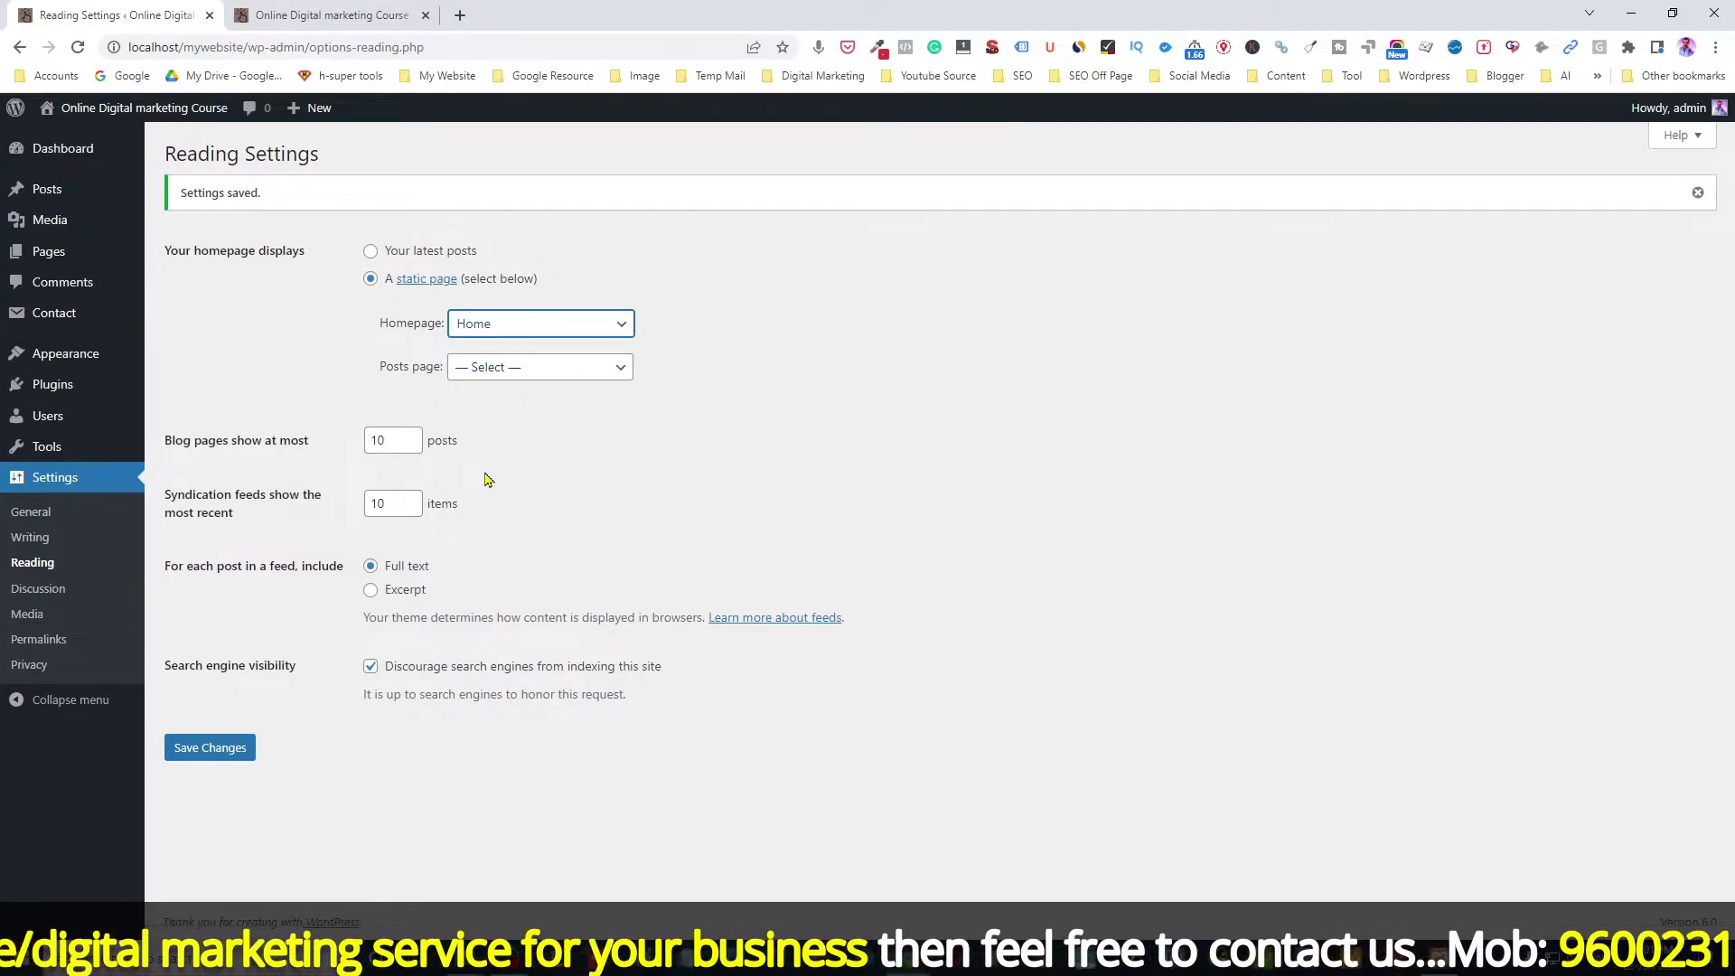
left_click(222, 751)
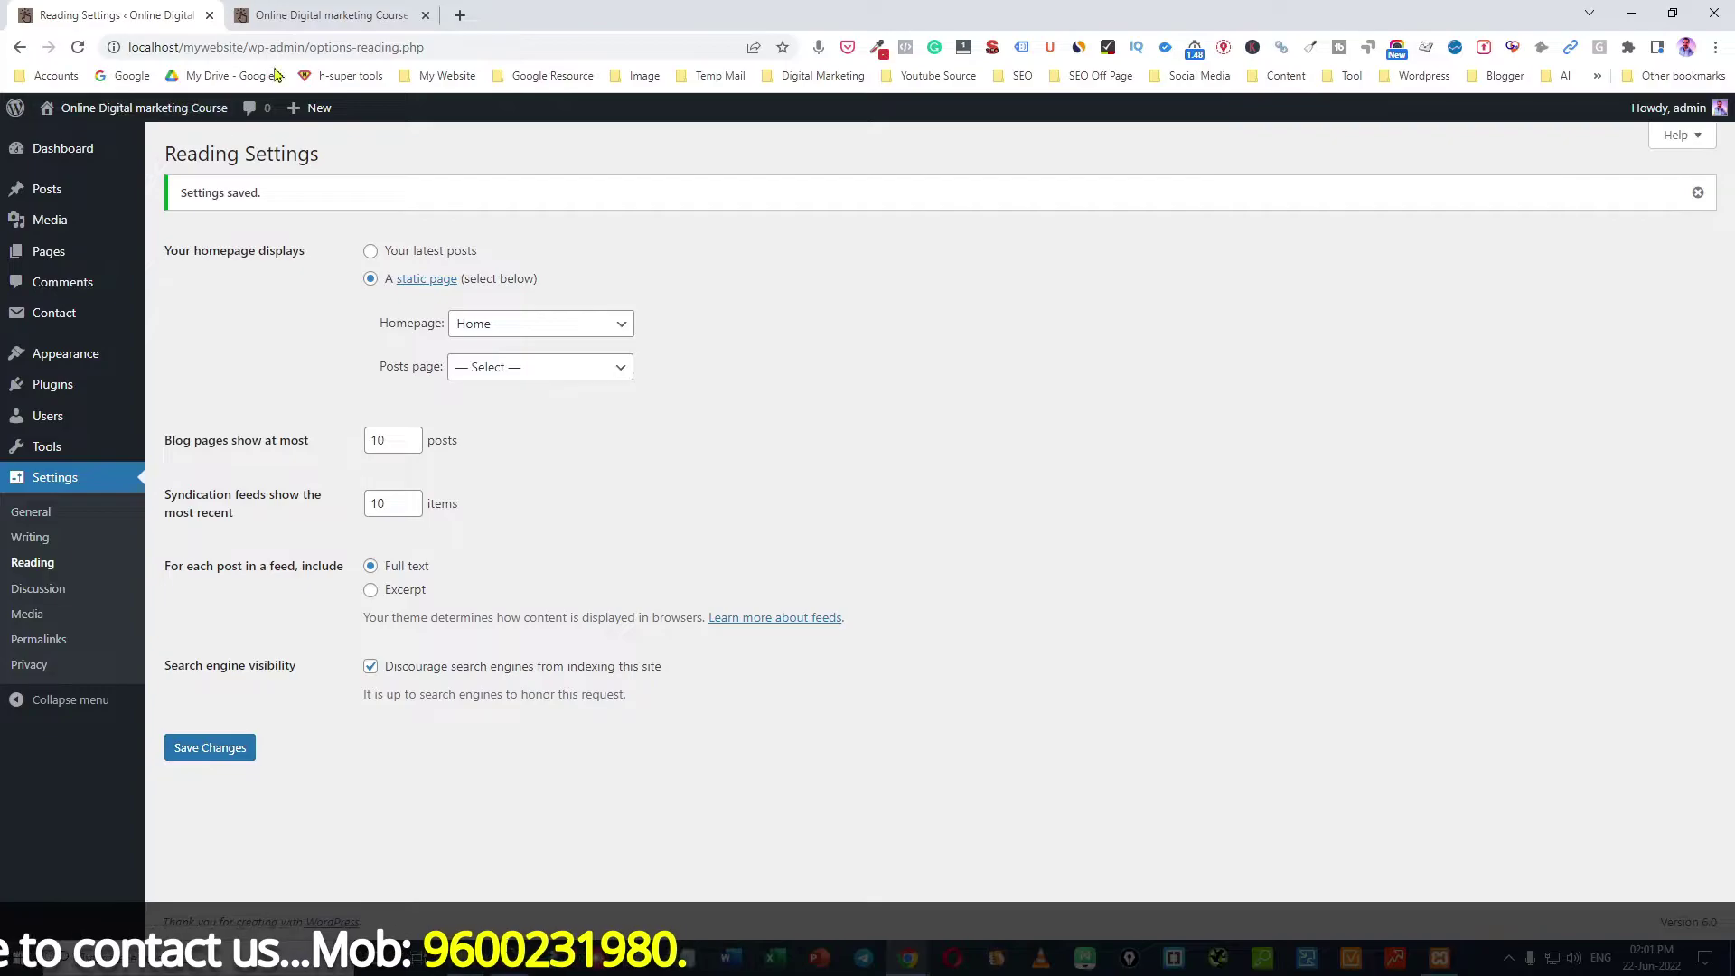
left_click(298, 23)
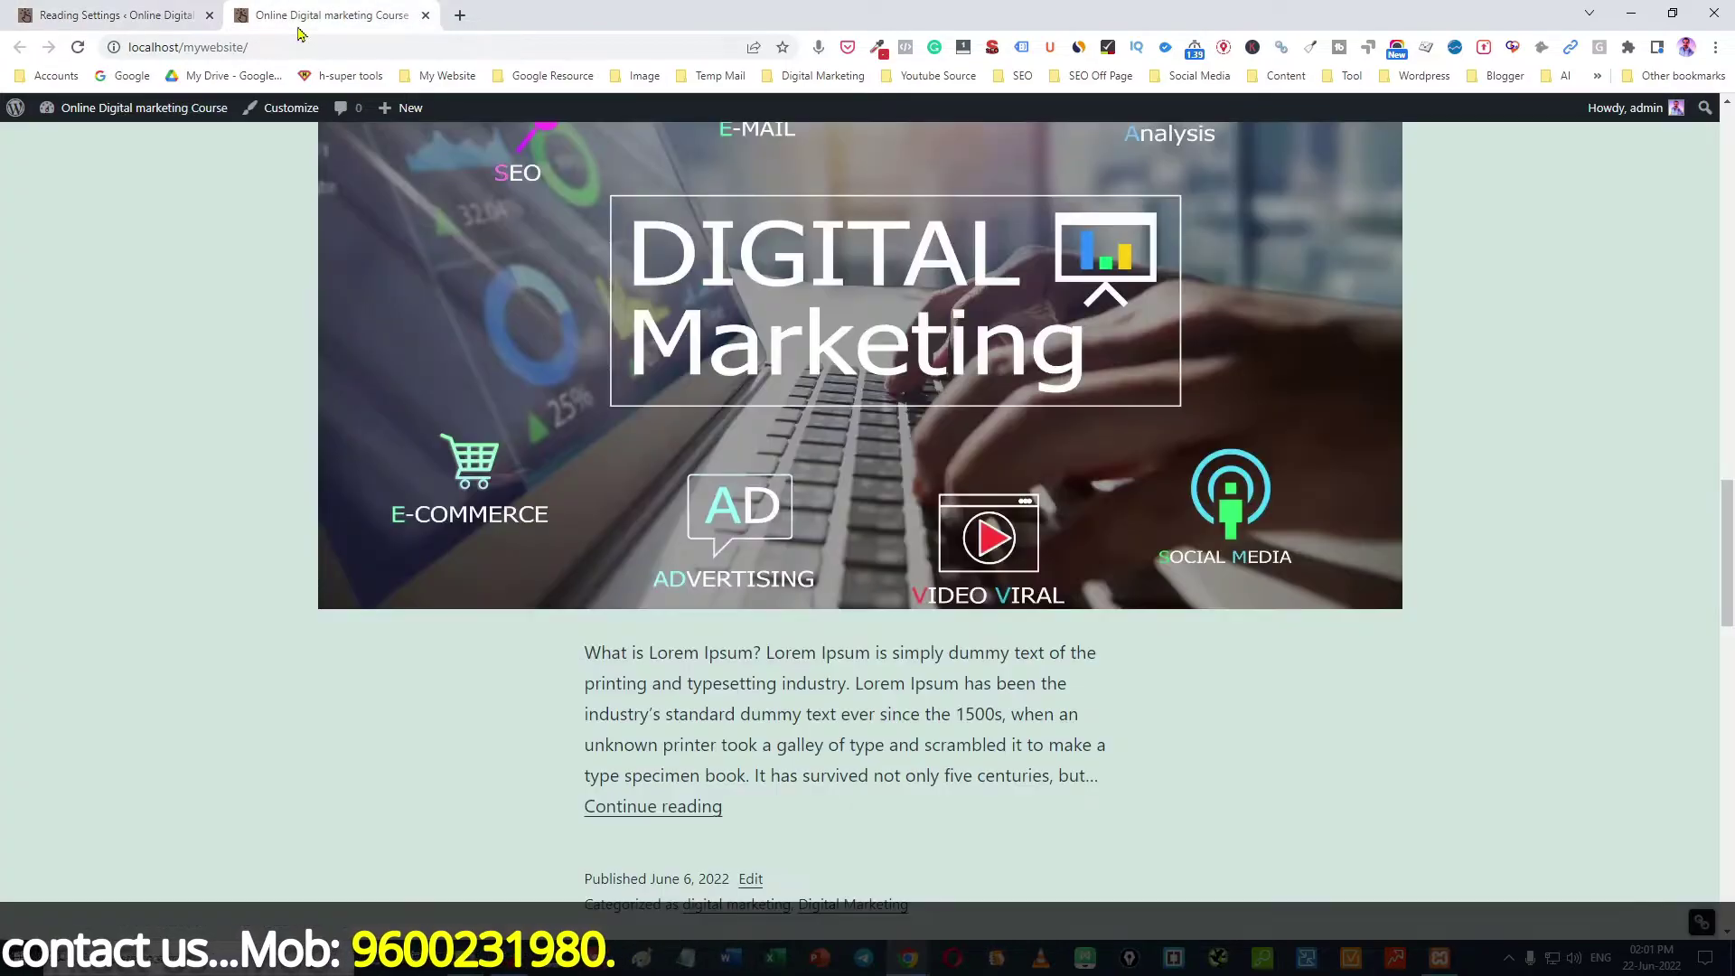
- Reload the live site to see the Home page's Digital Marketing content, then return to Reading Settings
left_click(78, 47)
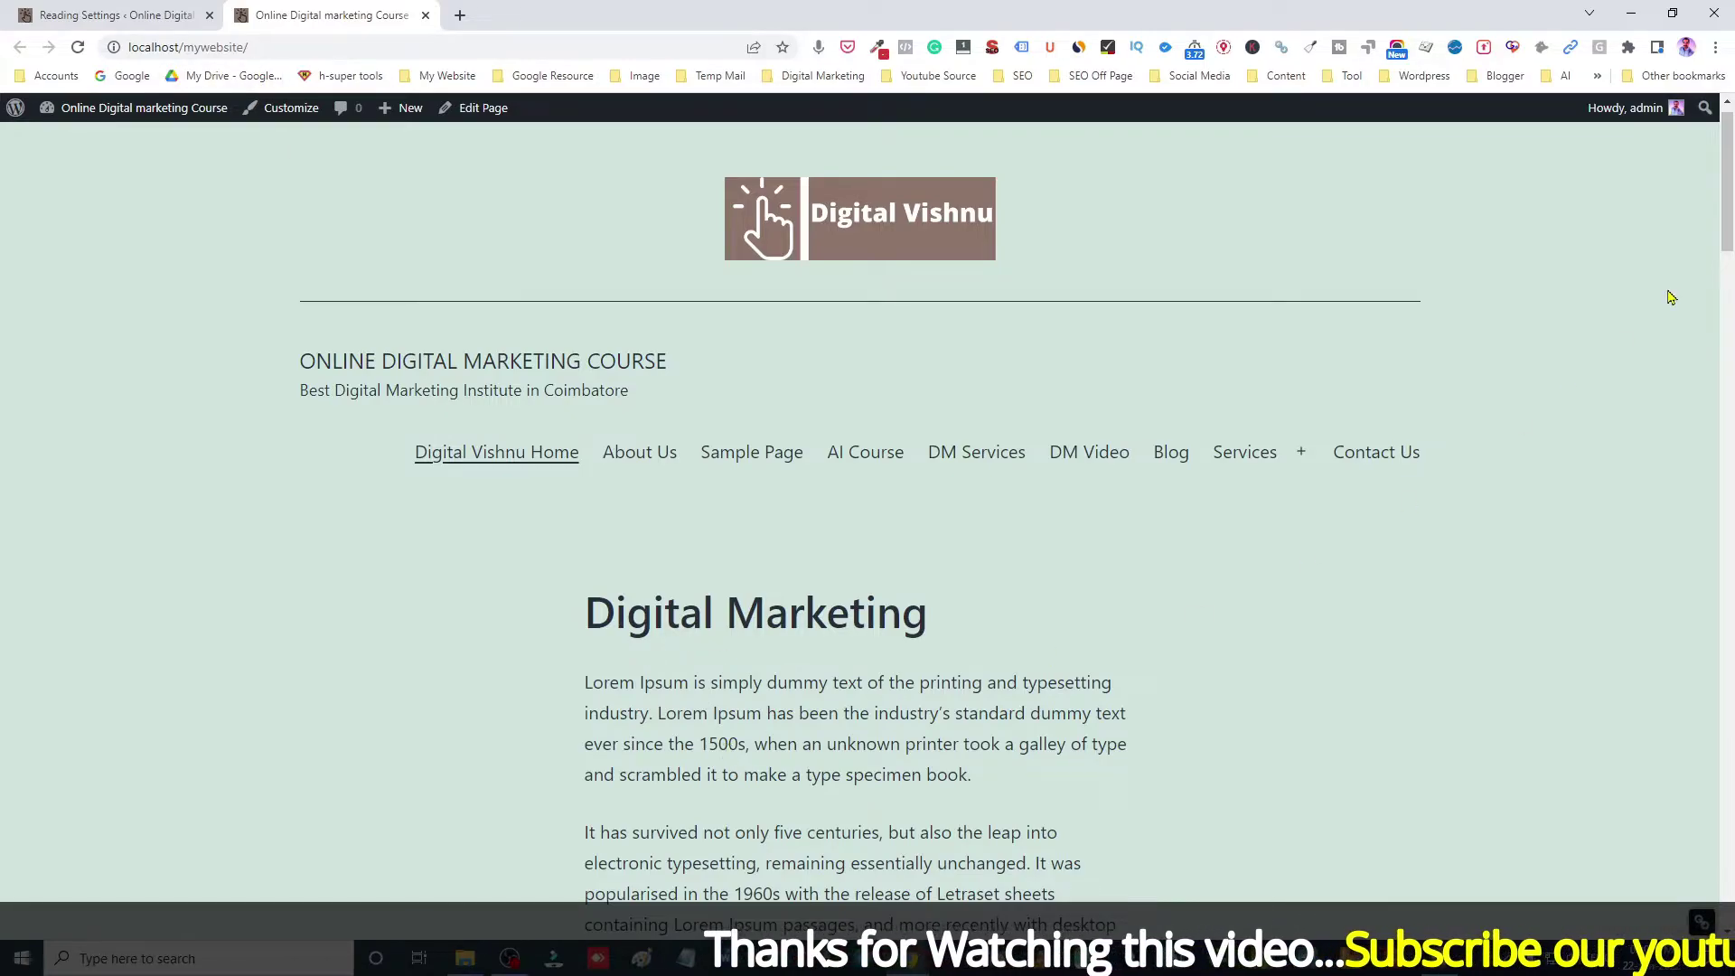
left_click_drag(1728, 230, 1732, 521)
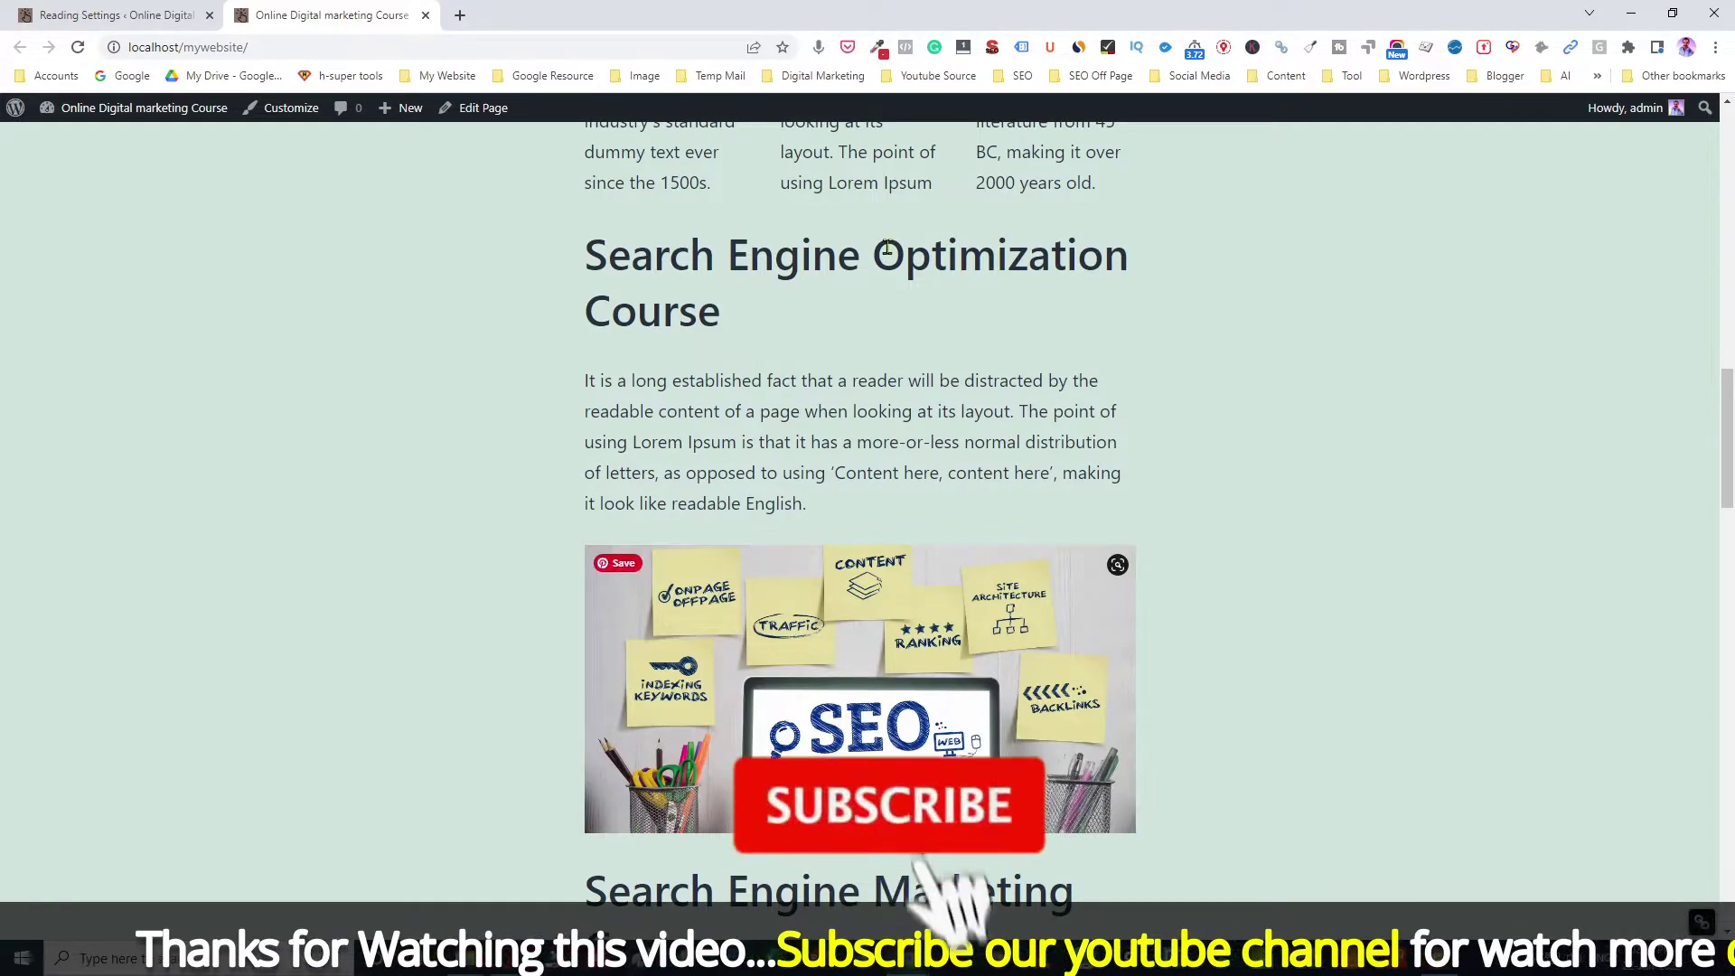
left_click(104, 11)
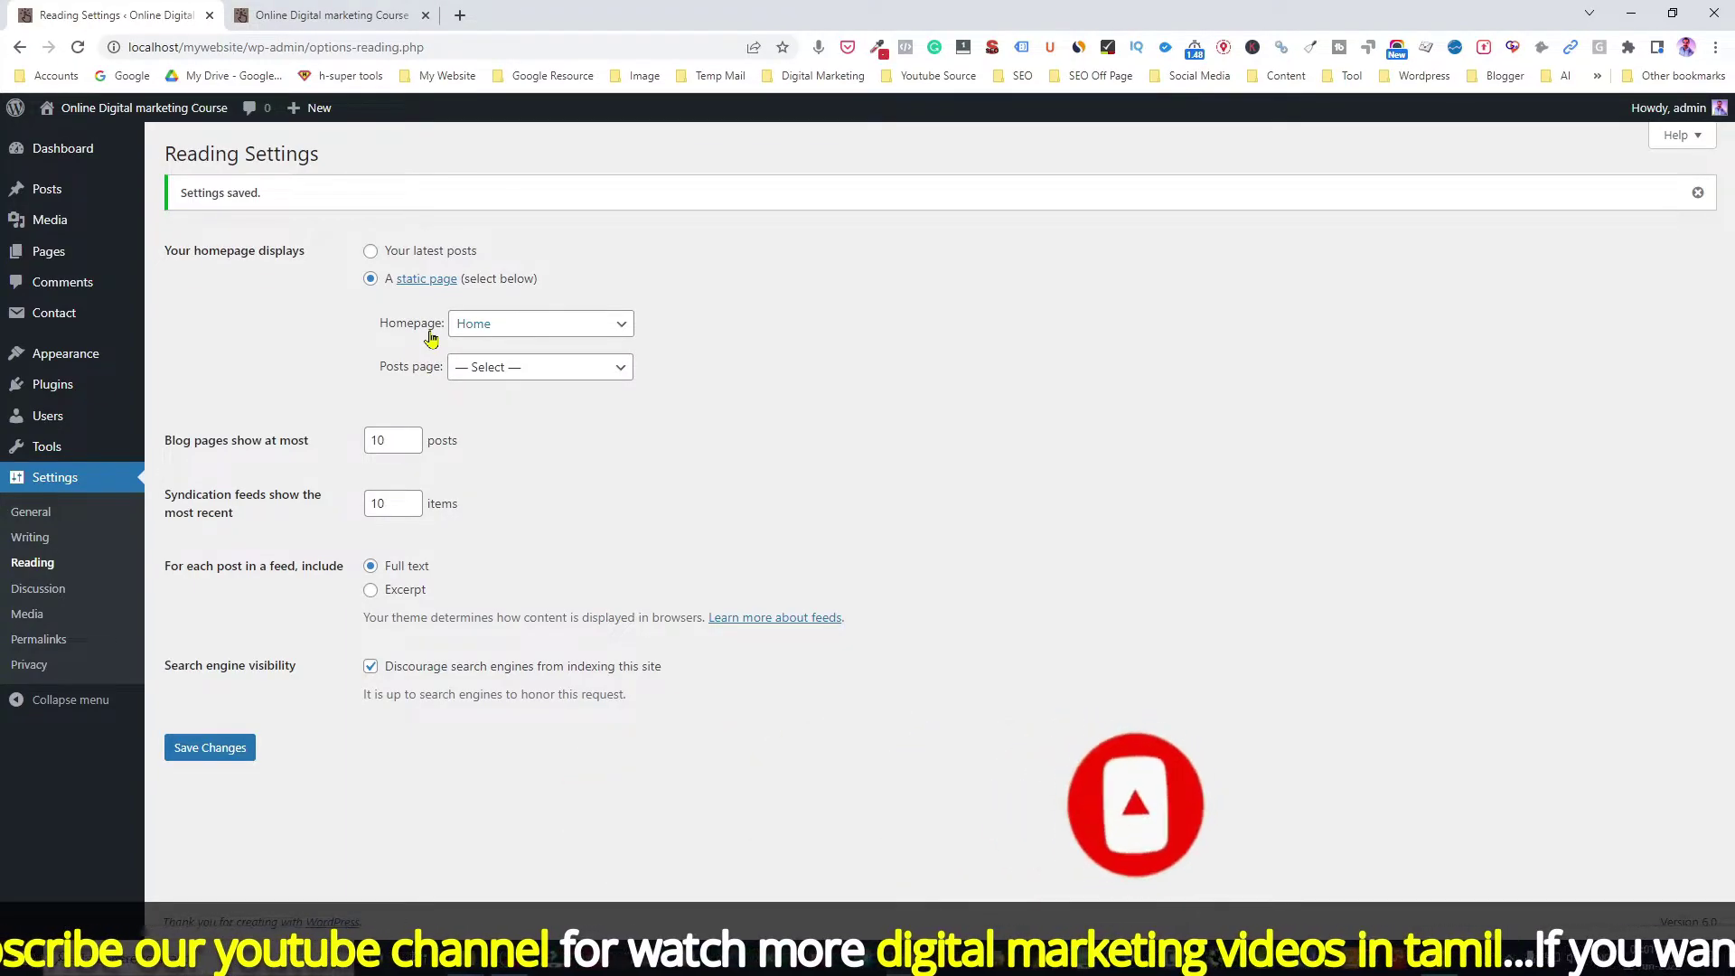
- Choose Blog as the posts page and save the Reading settings
left_click(494, 378)
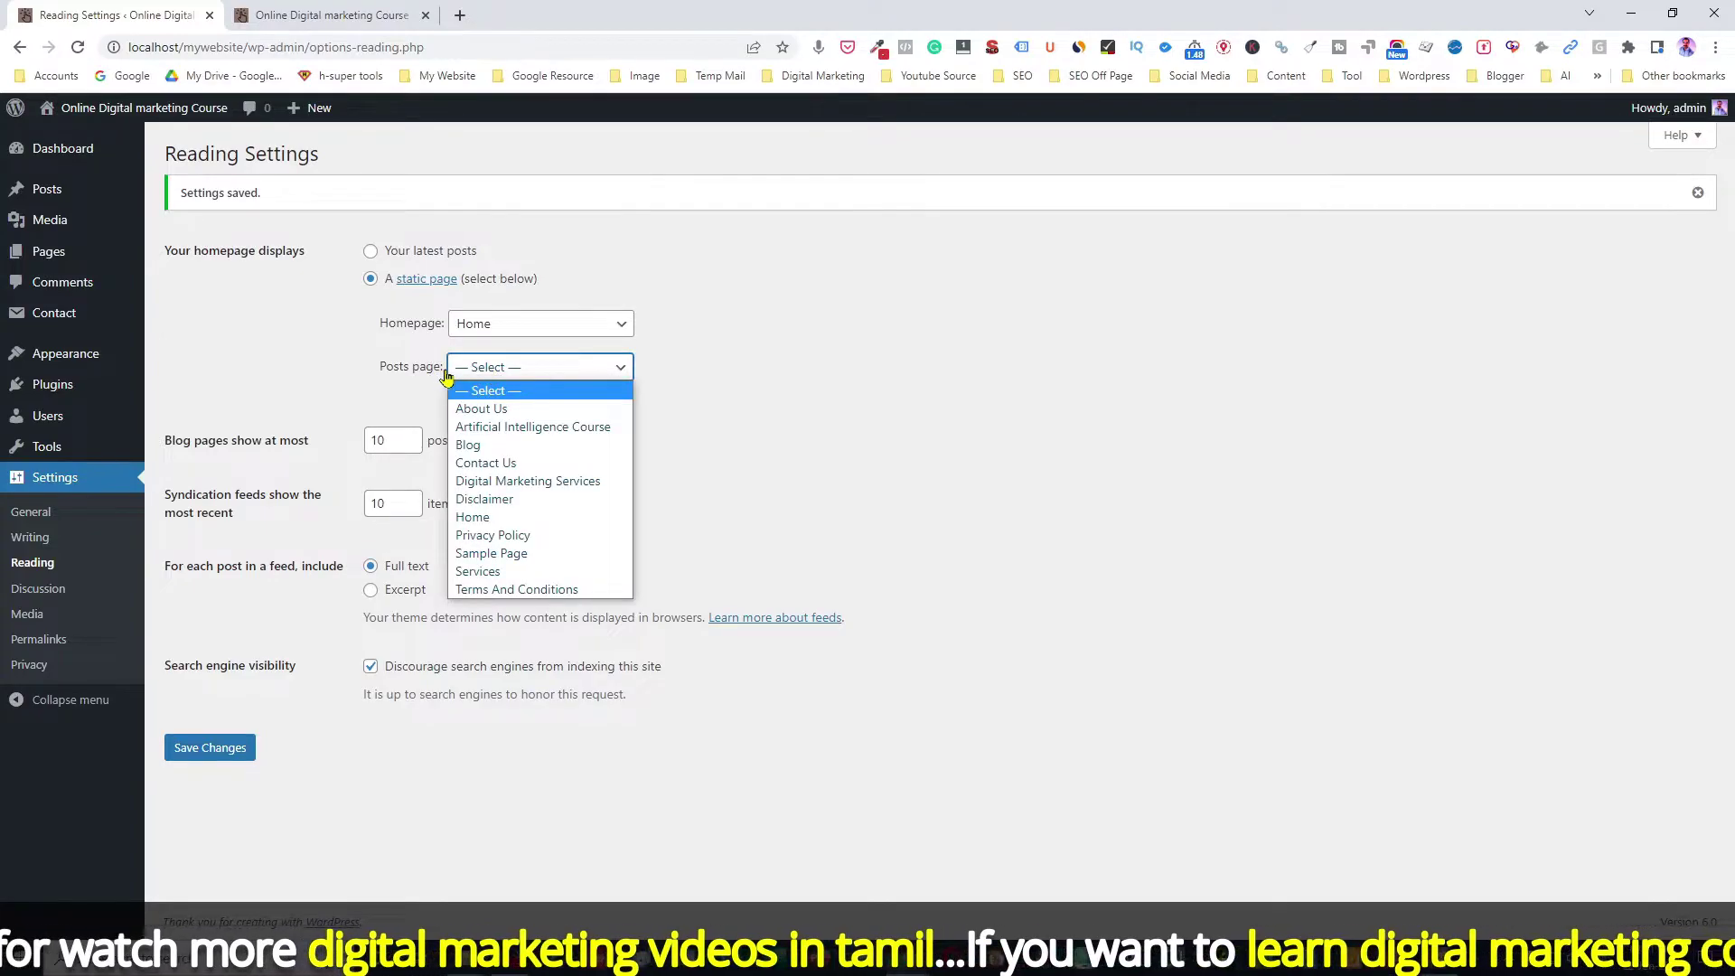
left_click(482, 452)
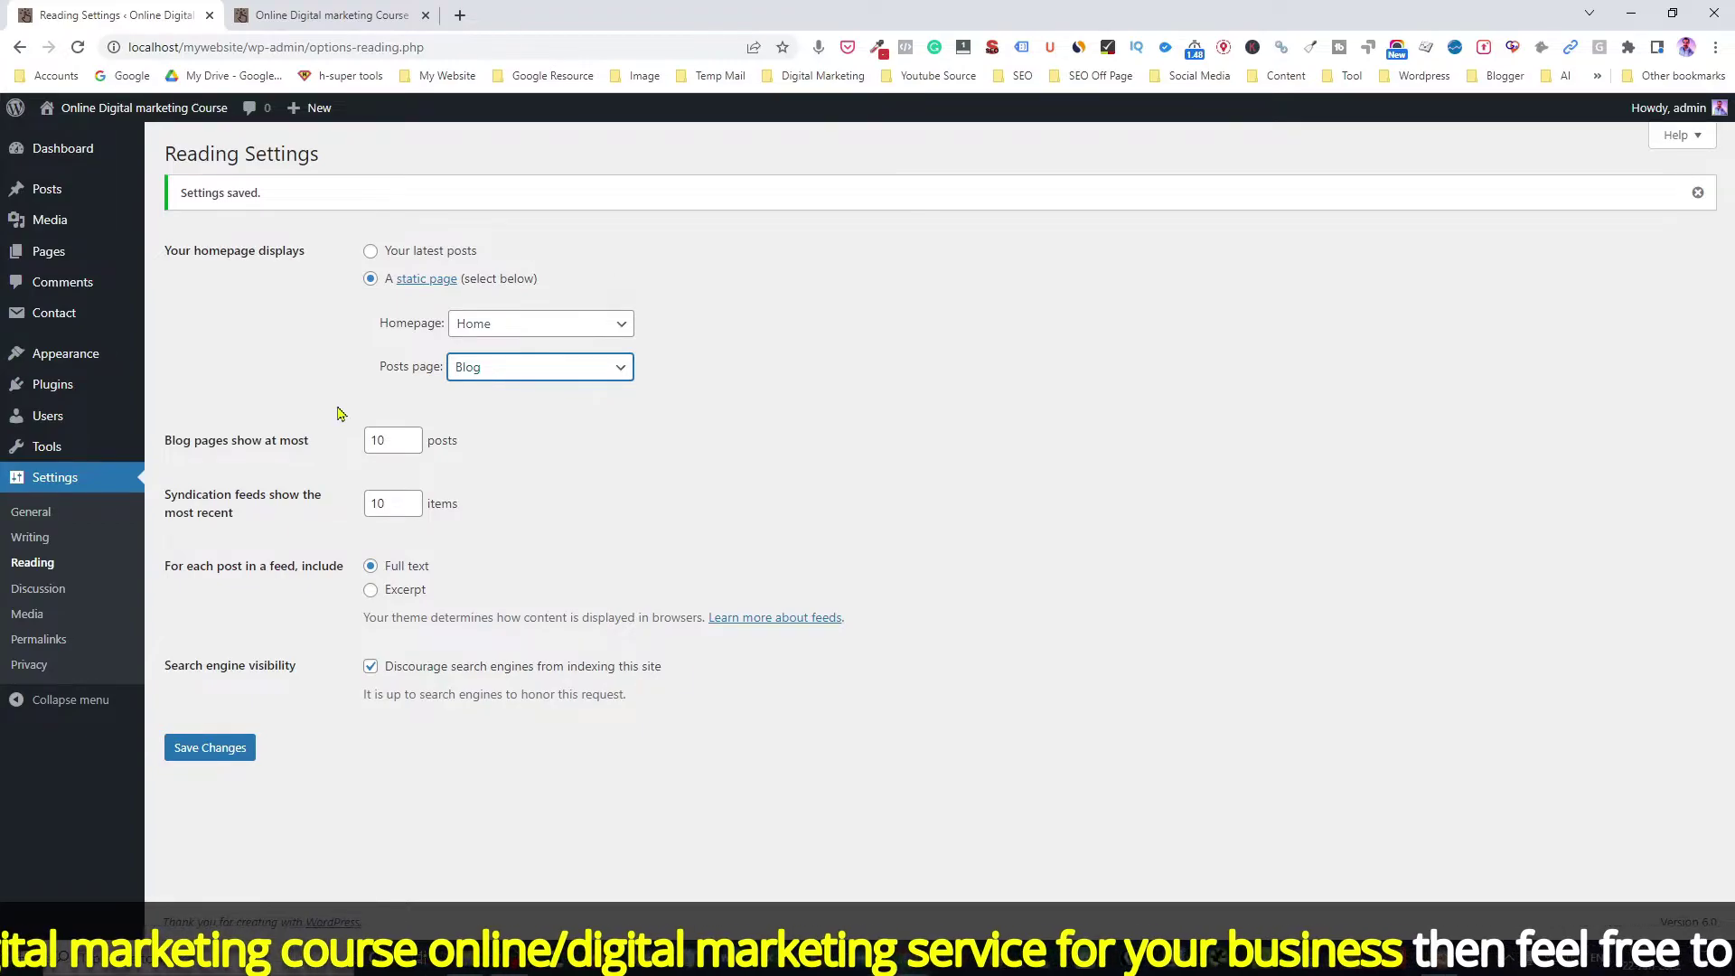
left_click(229, 756)
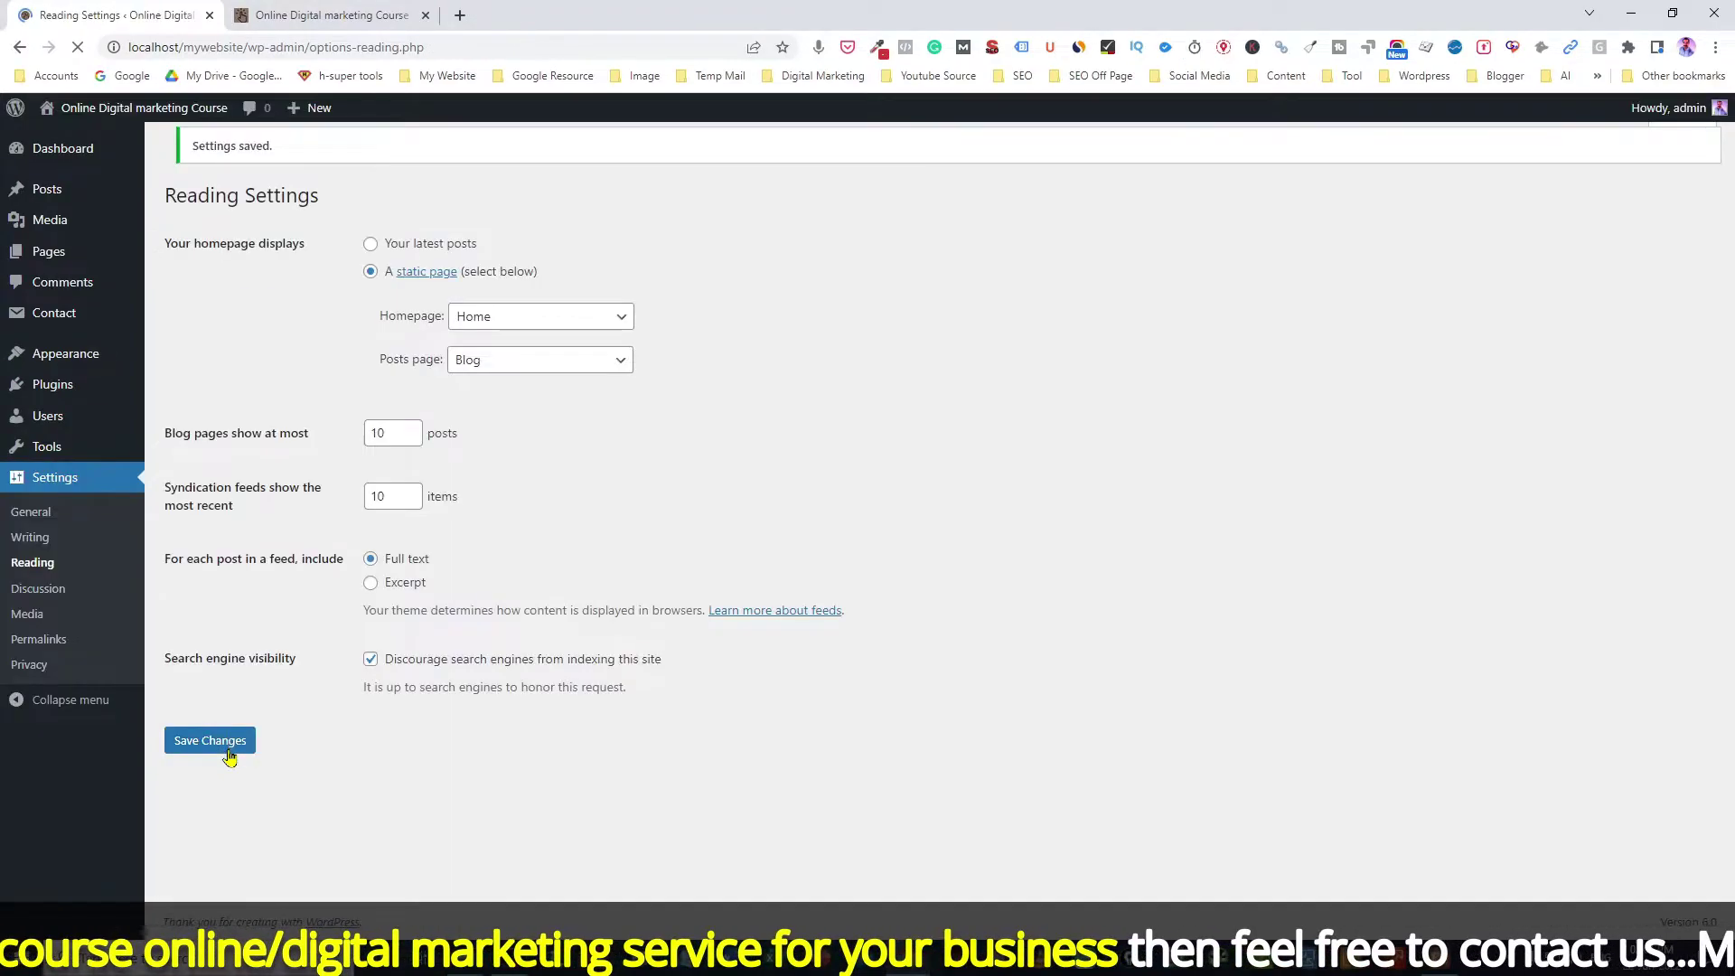
- Open the site's Blog page to check its post listing, then close the extra front-page tab
left_click(267, 16)
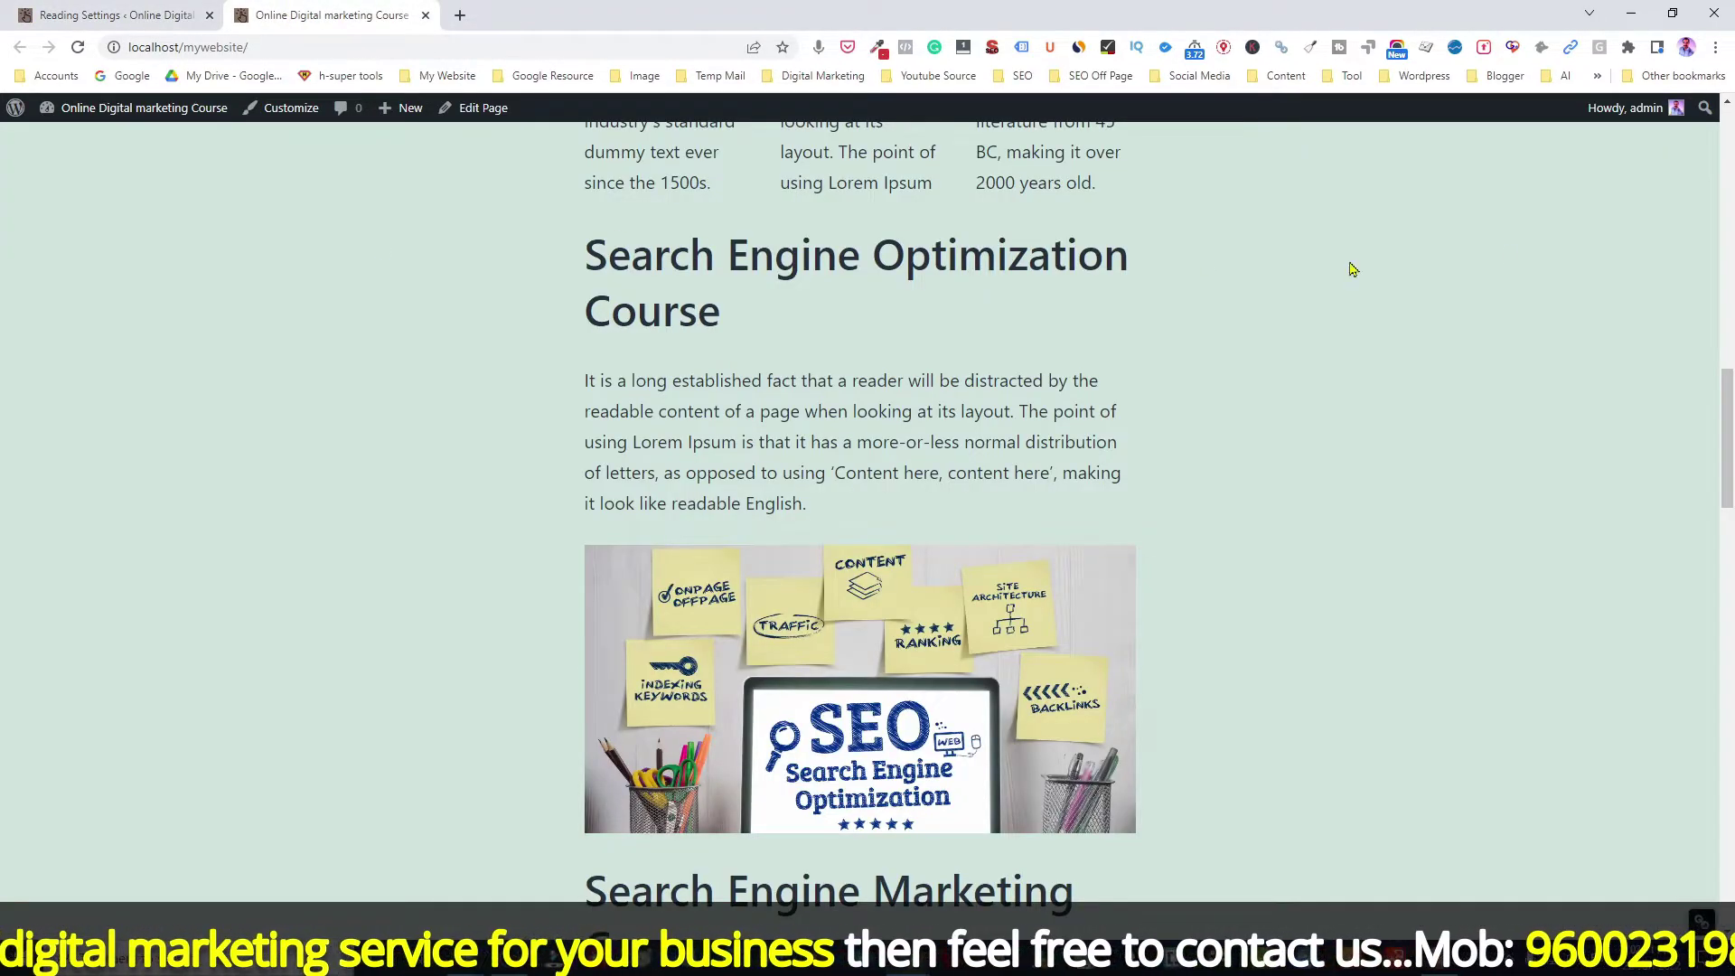
left_click_drag(1726, 407, 1727, 180)
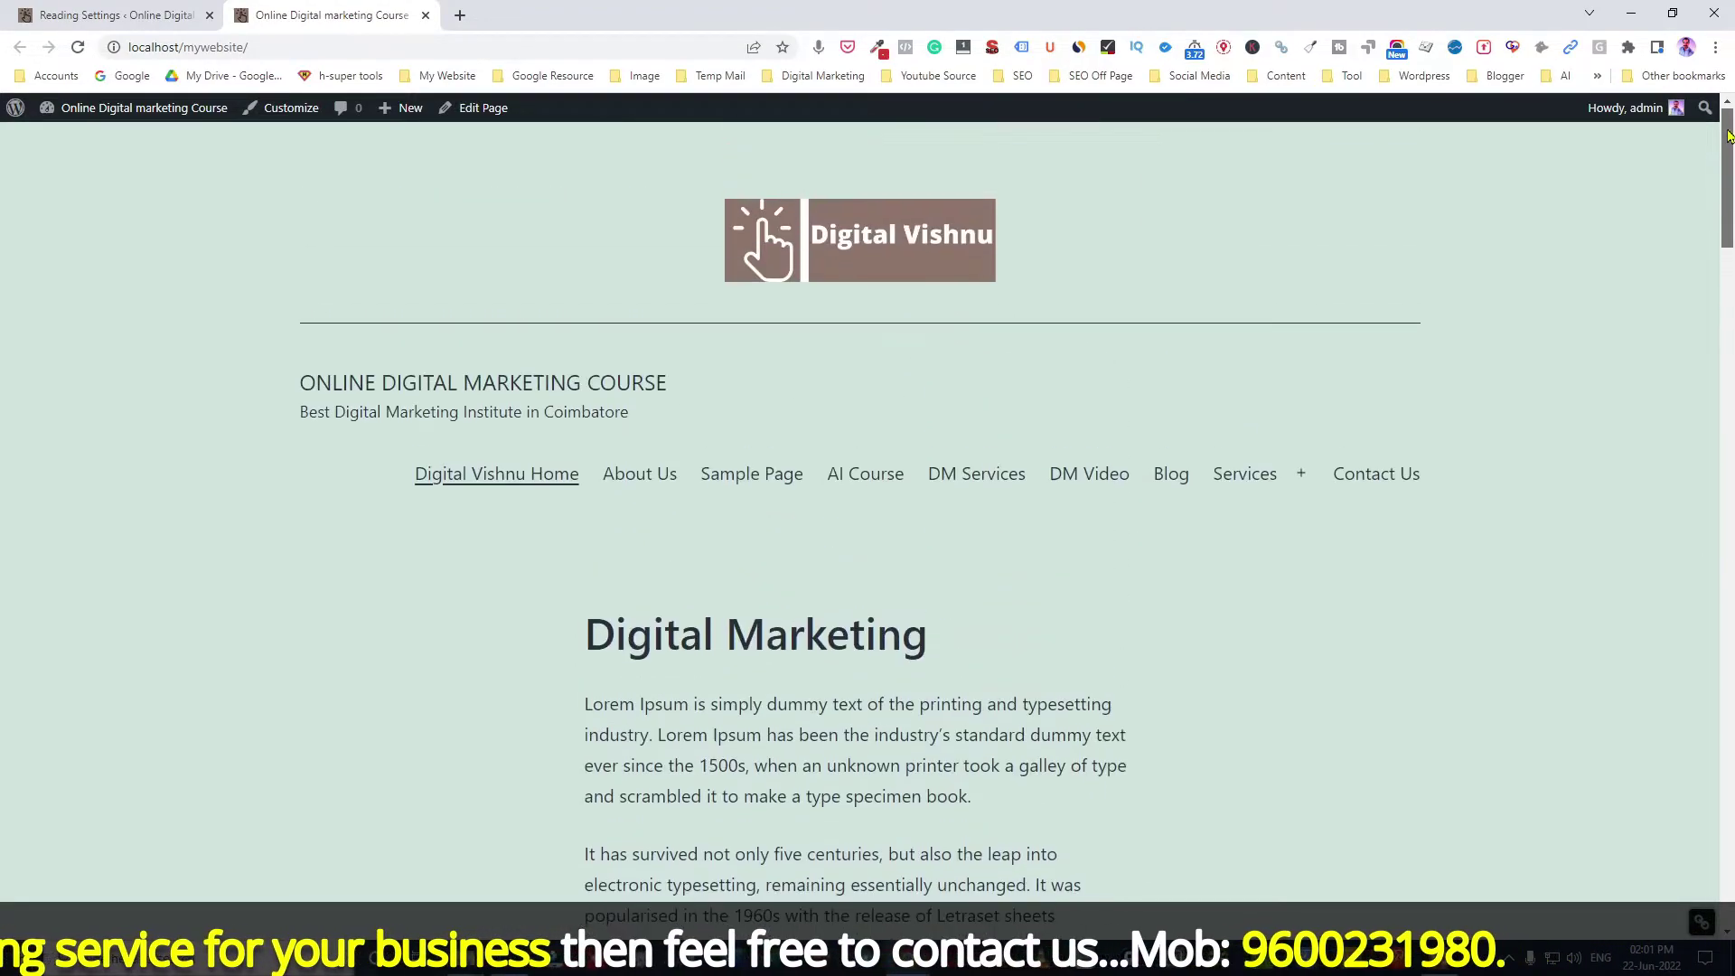
left_click(1171, 479)
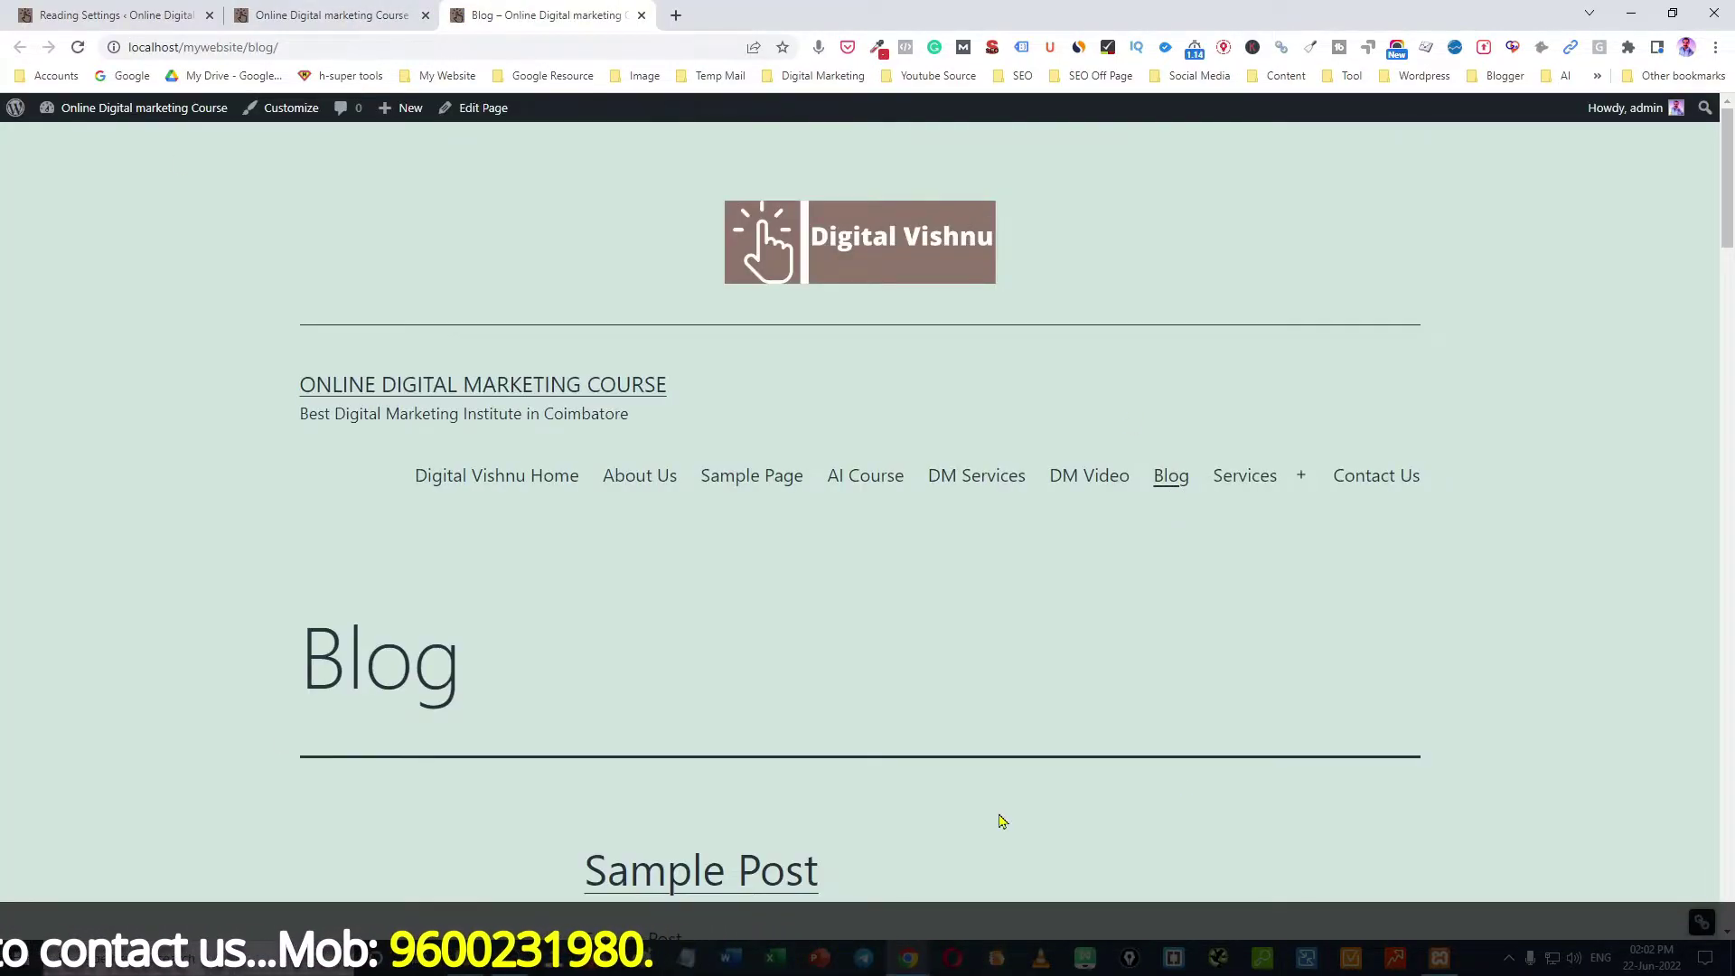
scroll(1726, 223, "down", 5)
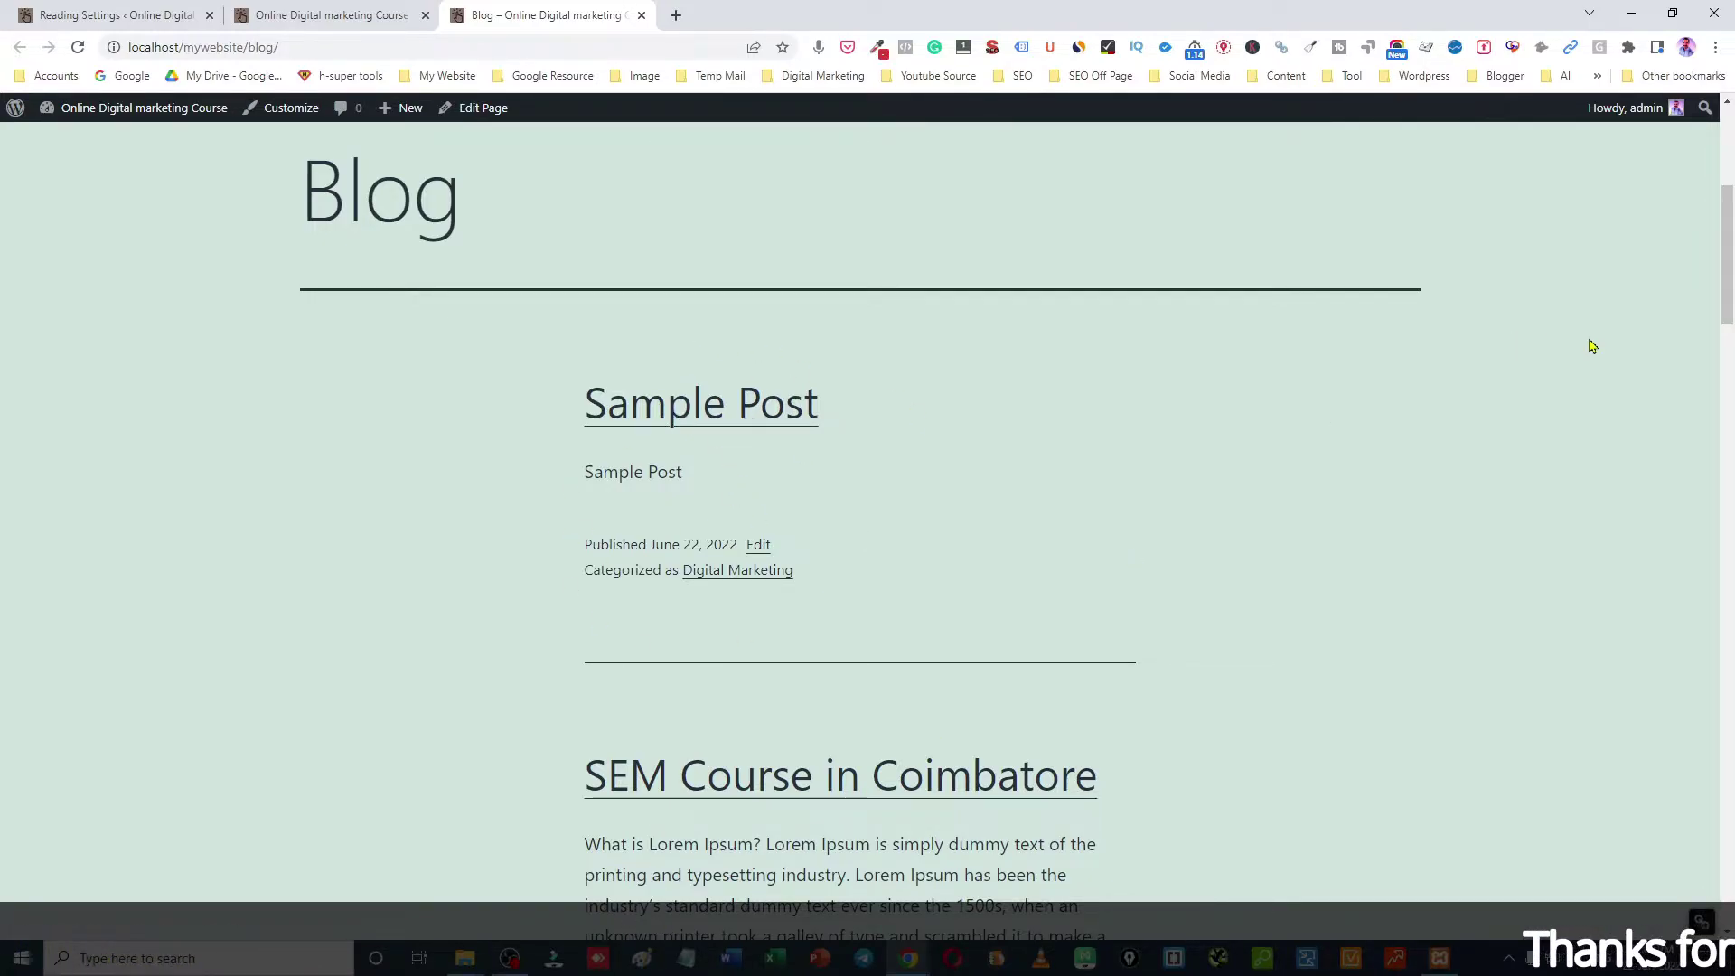
left_click_drag(1728, 303, 1729, 484)
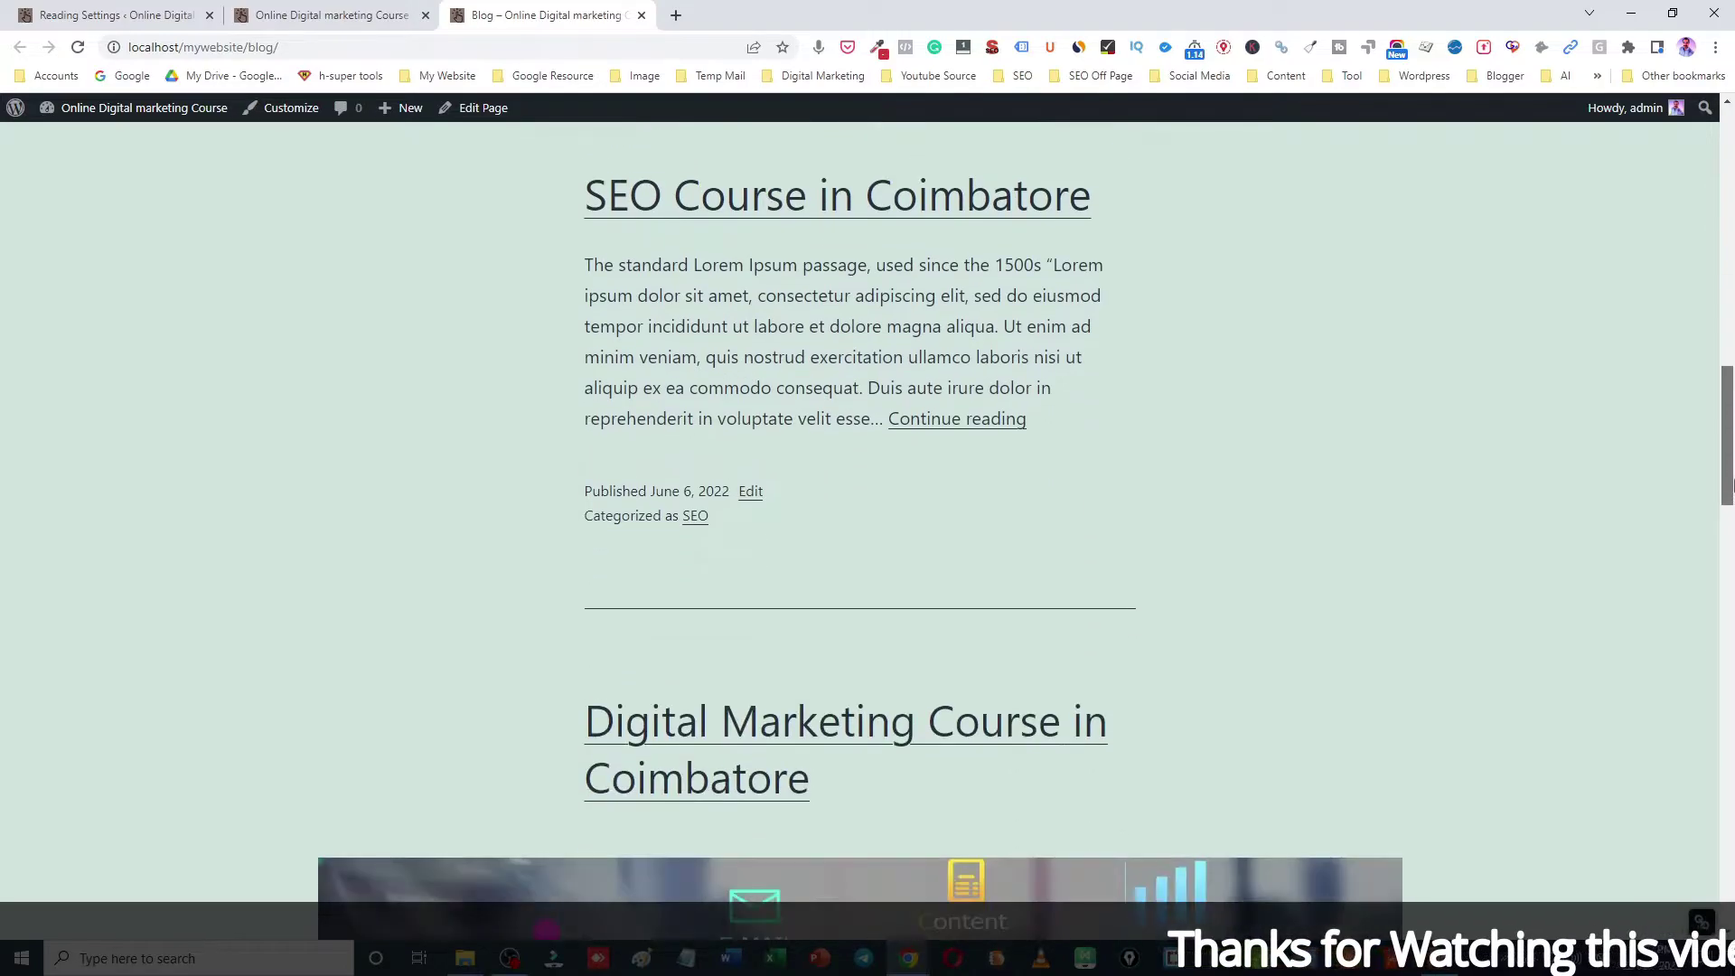
left_click(99, 18)
left_click(424, 16)
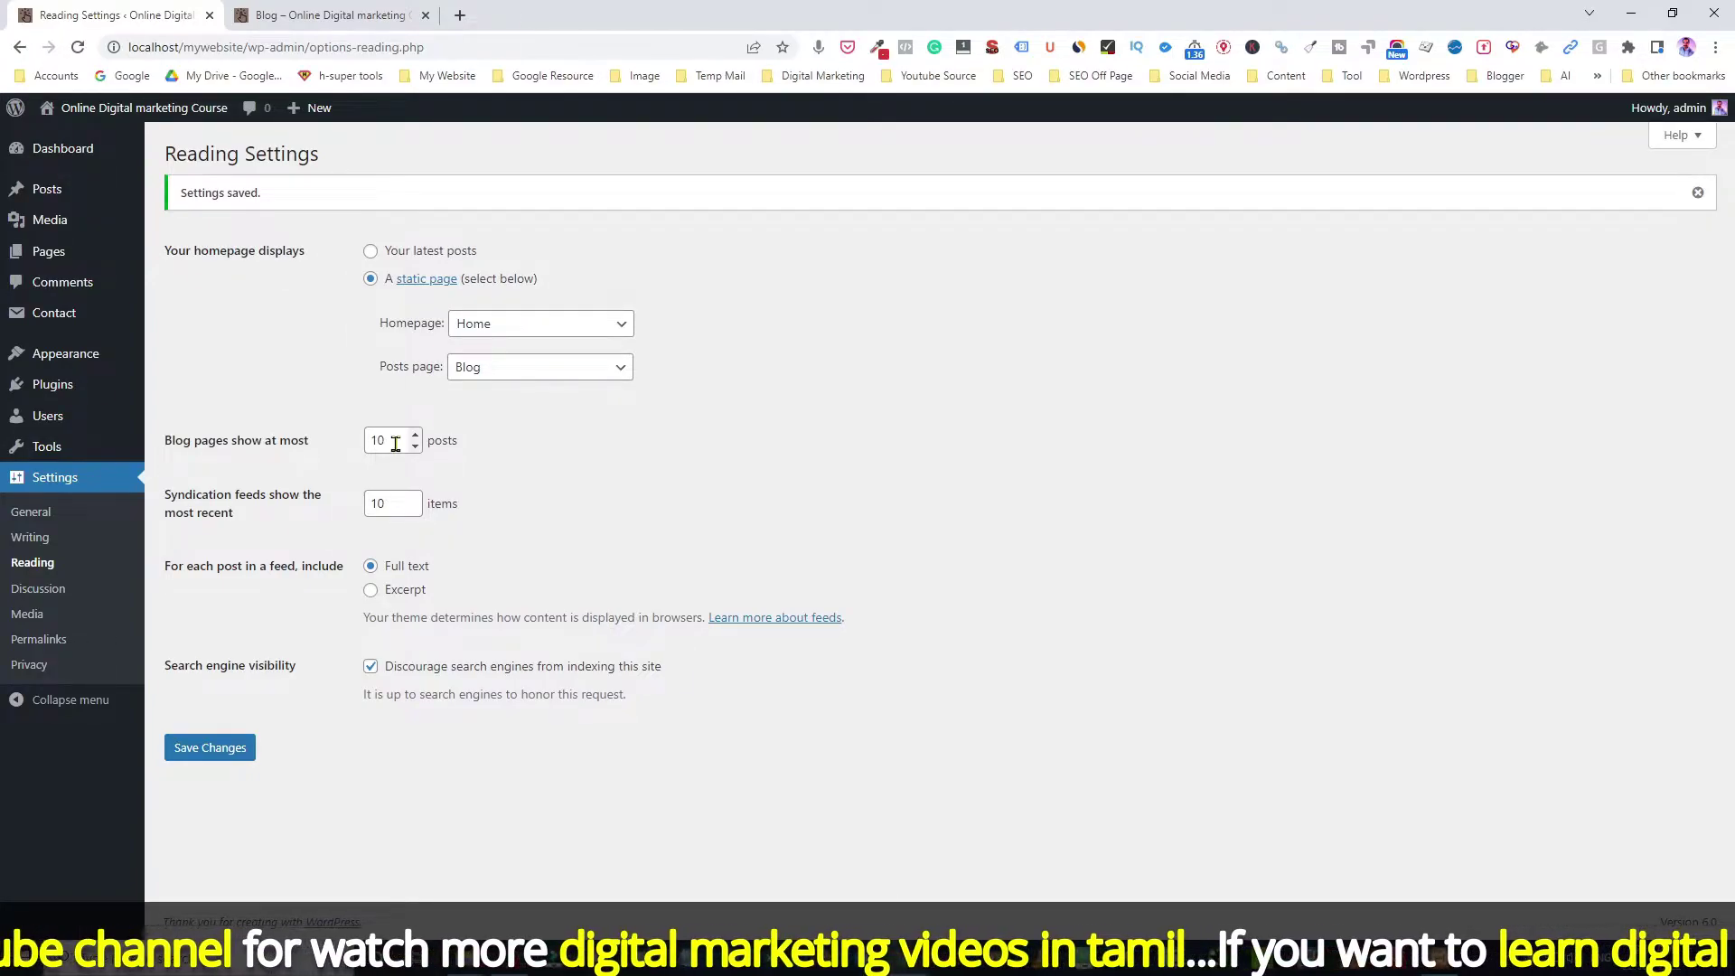
- Change 'Blog pages show at most' to 2 posts and save
left_click_drag(395, 442, 366, 440)
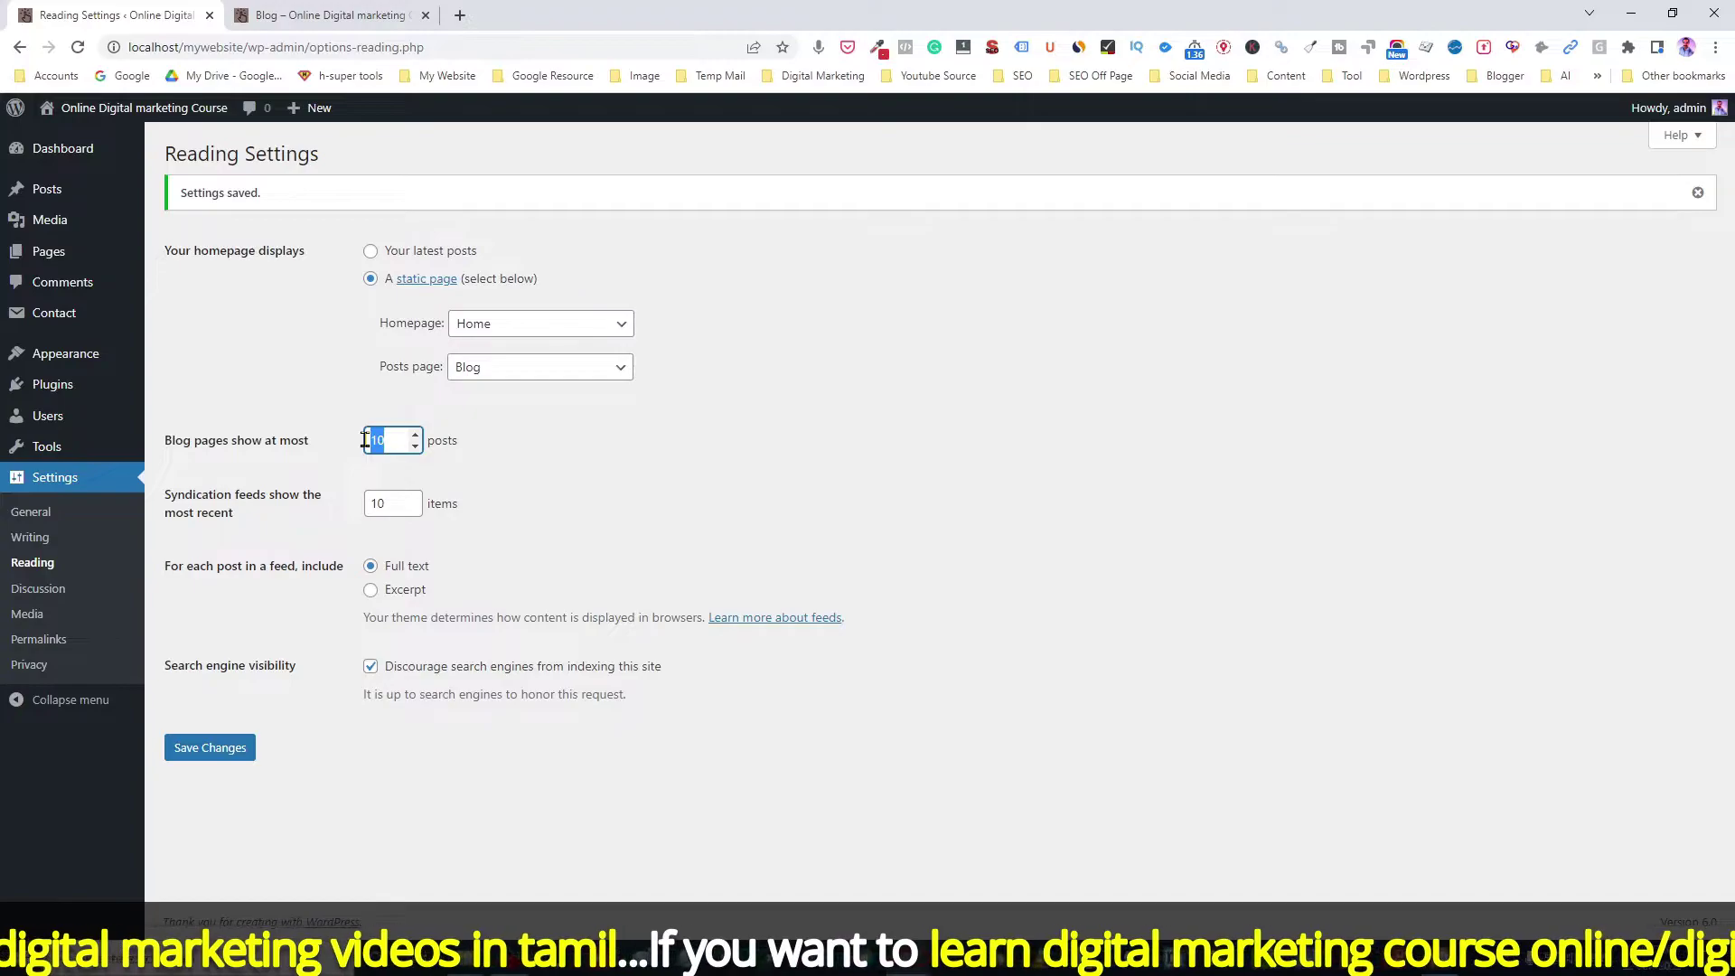
type("2")
left_click(227, 748)
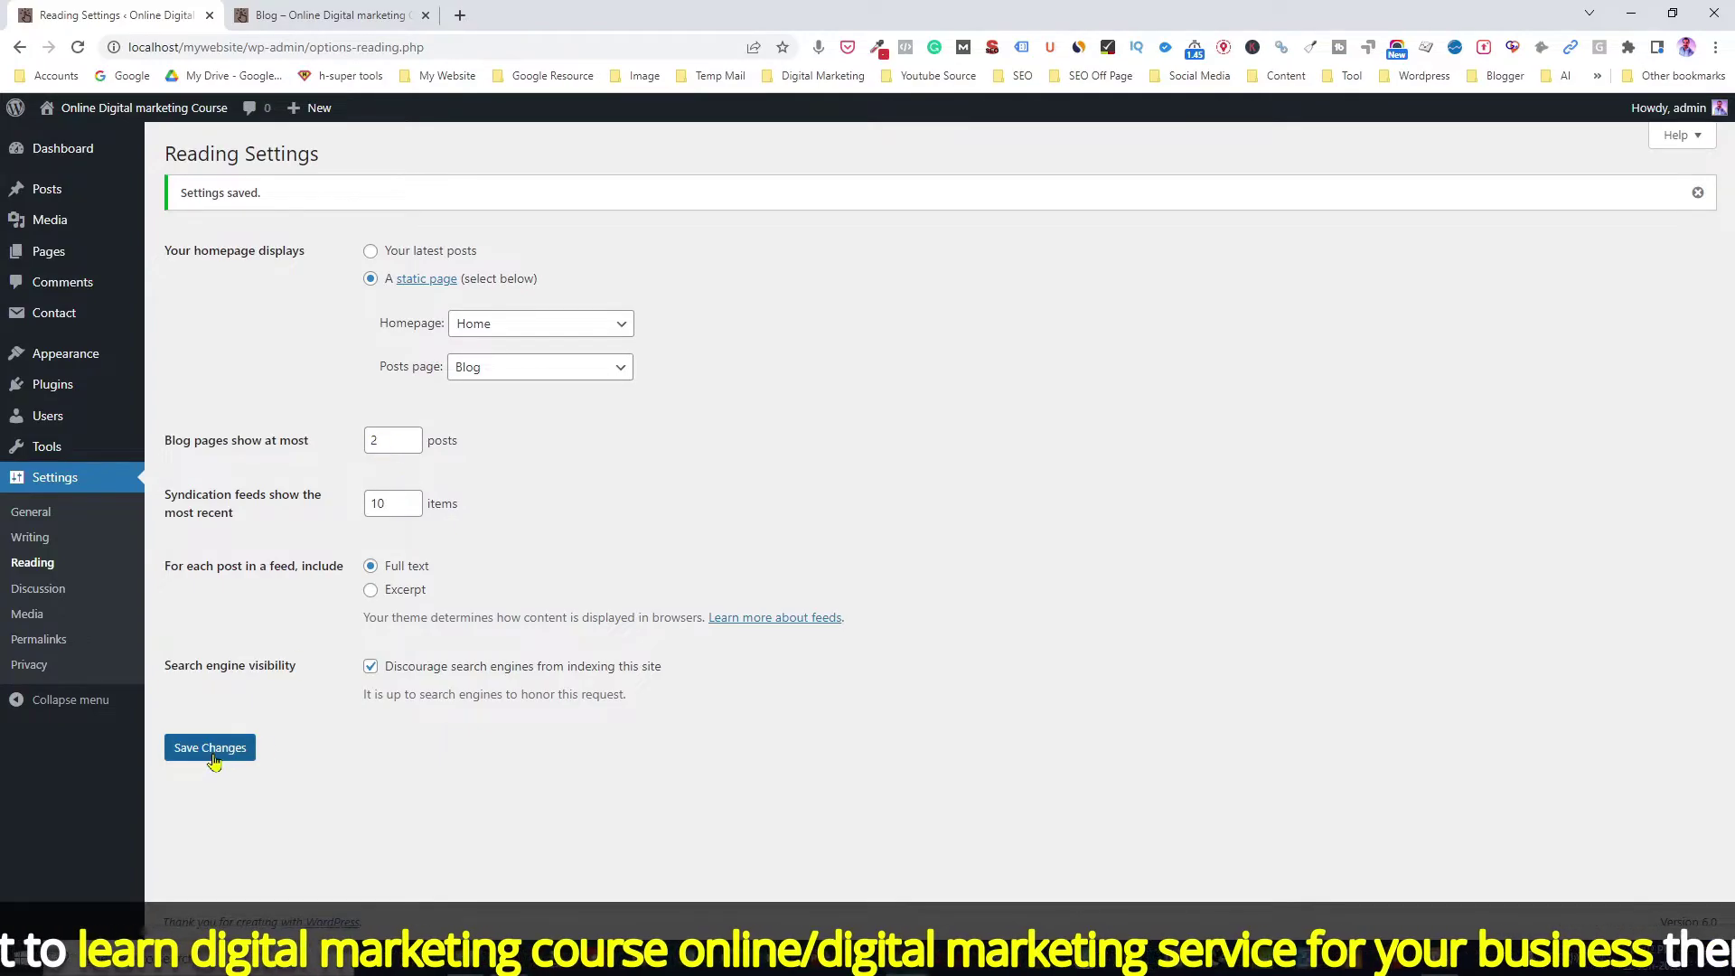
- Reload the Blog tab, view Page 2 of the posts, then return to Reading Settings
left_click(351, 11)
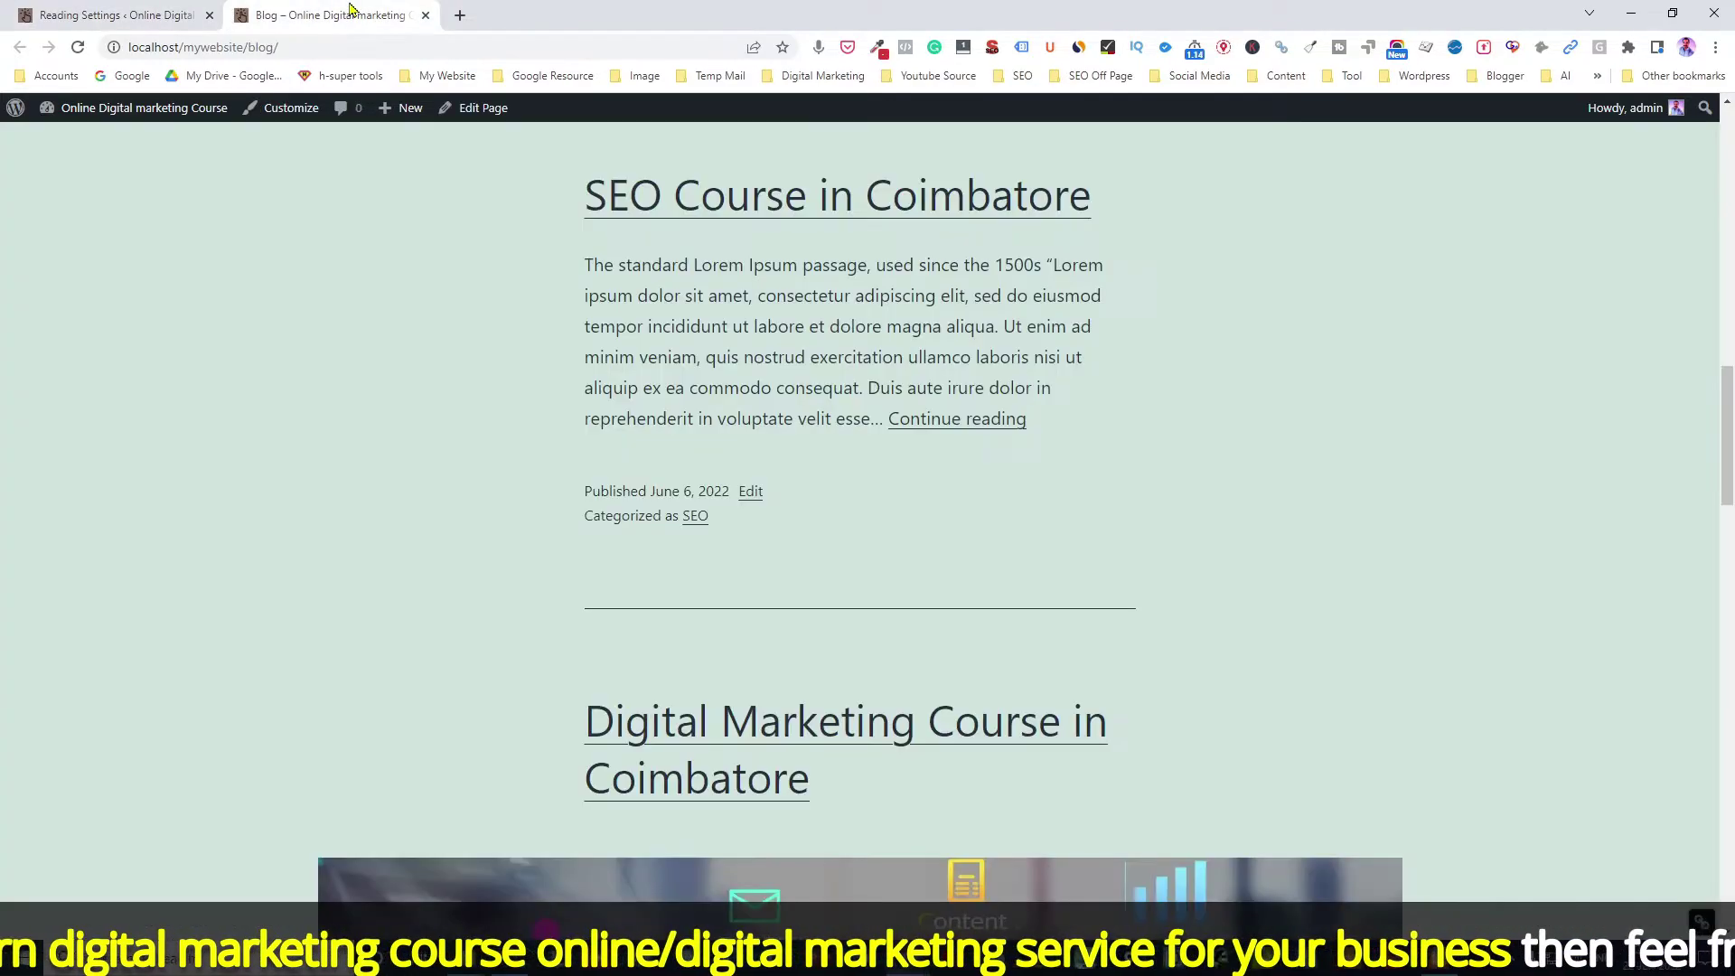
left_click(77, 47)
scroll(511, 421, "down", 15)
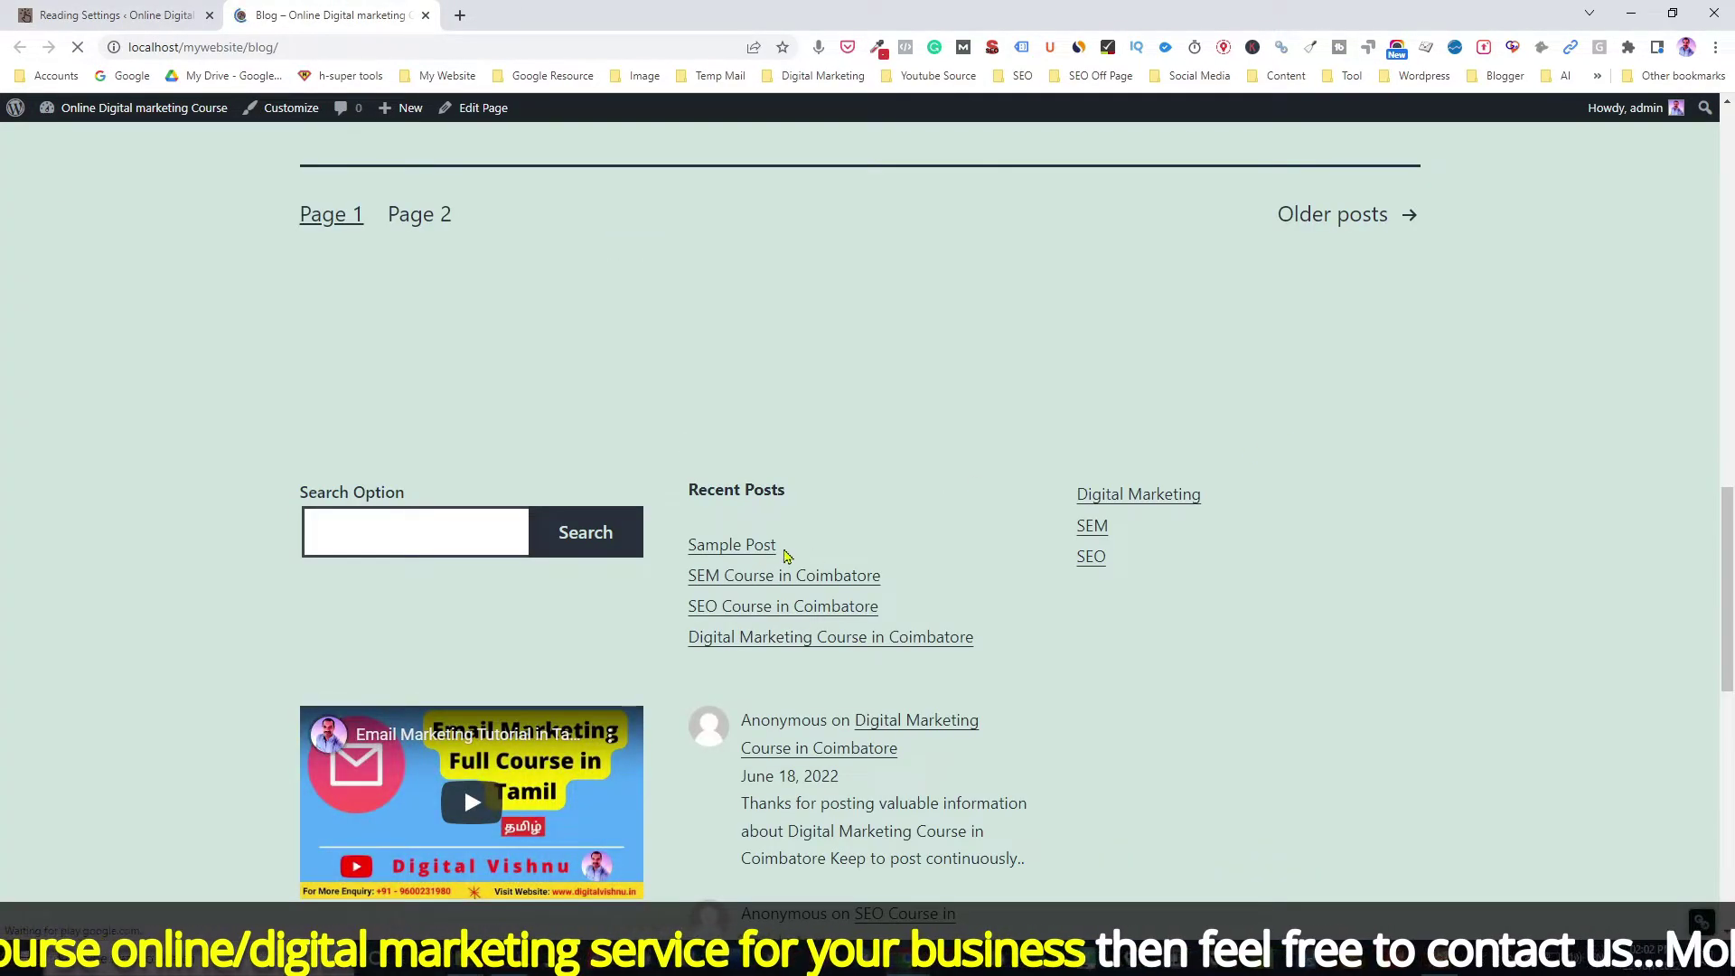
left_click_drag(1729, 556, 1728, 333)
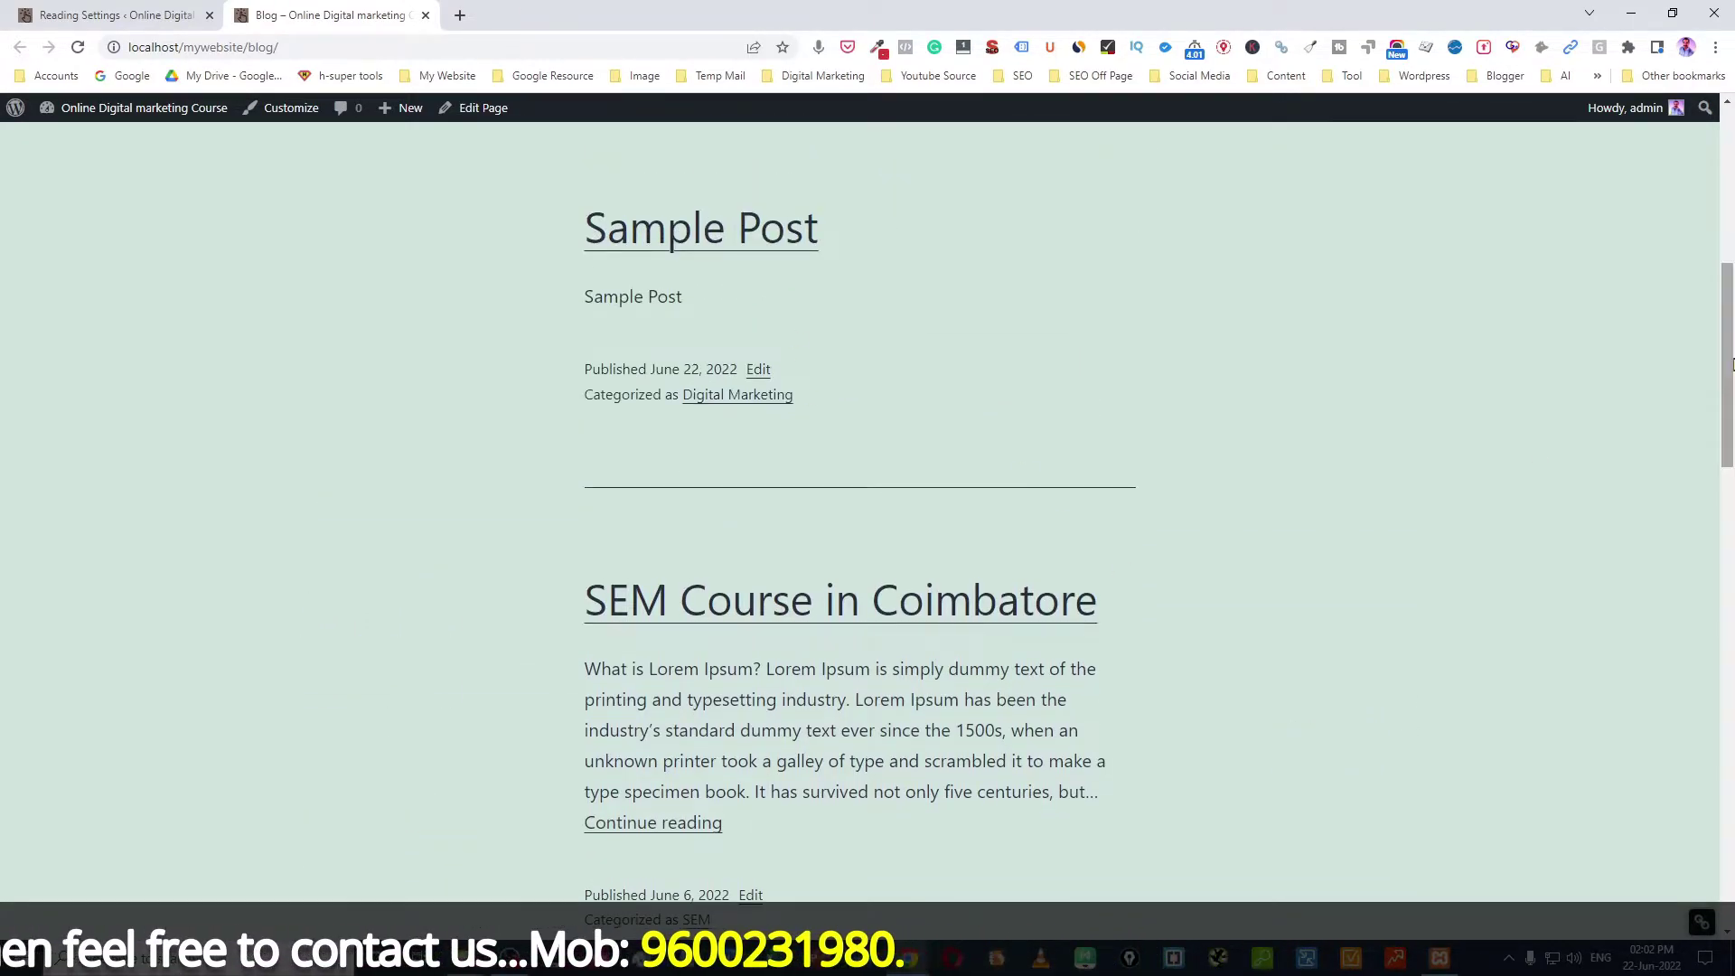
scroll(1200, 552, "down", 7)
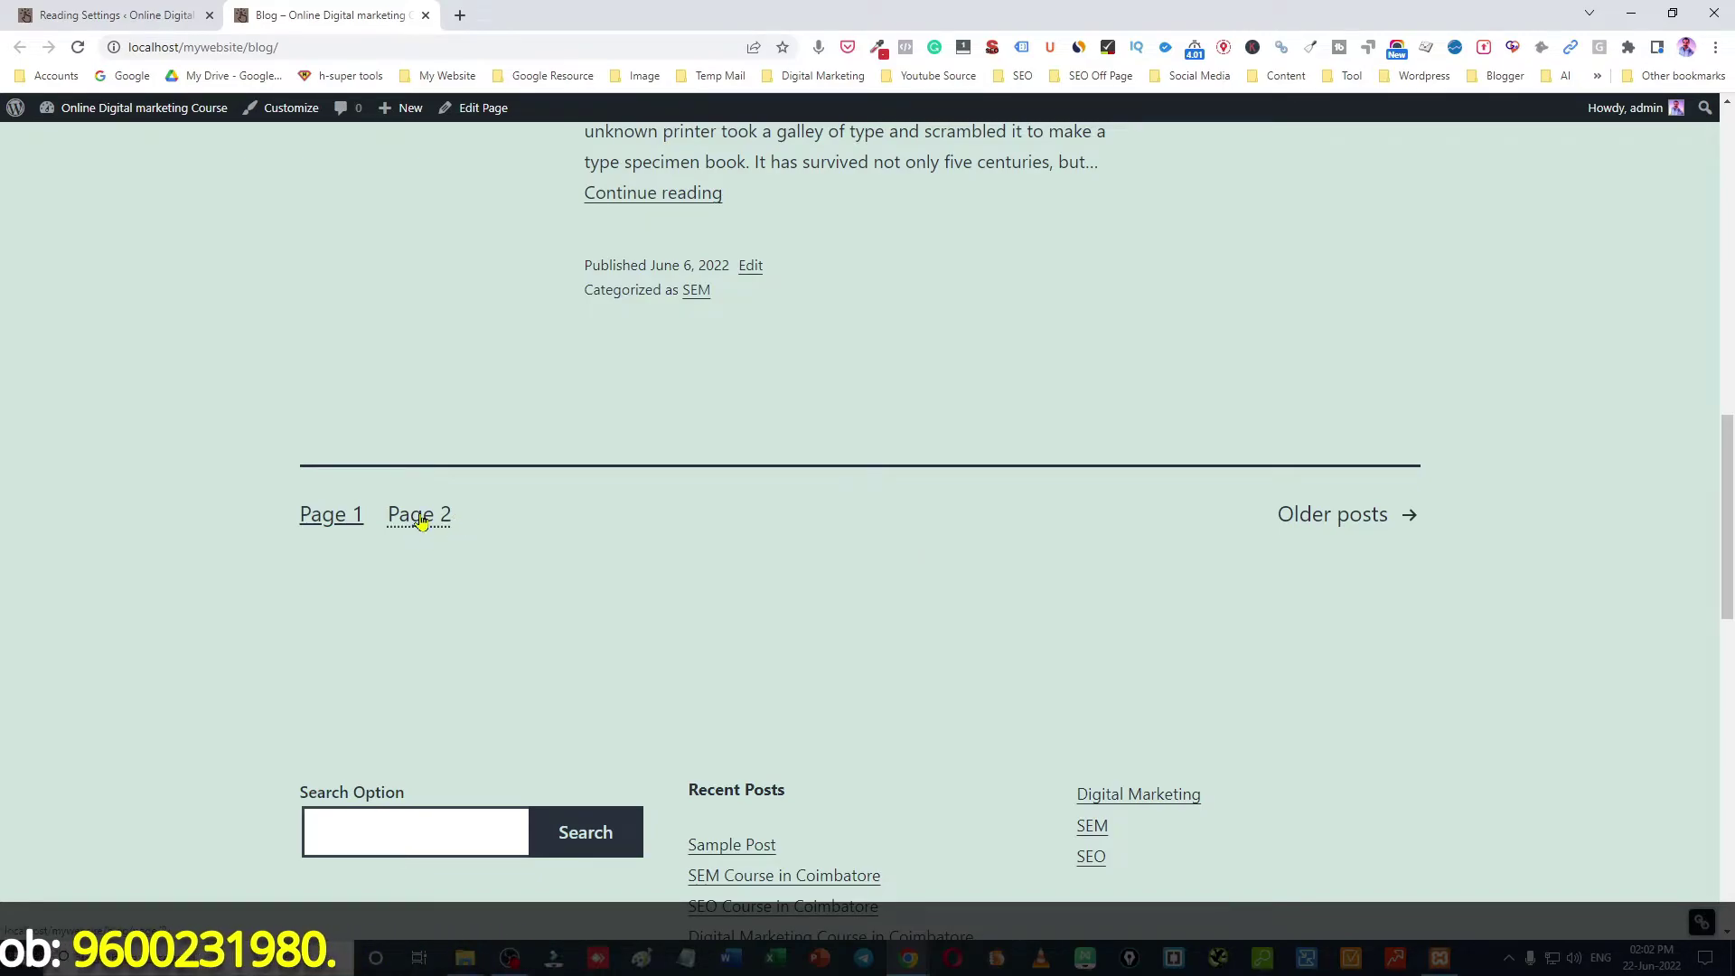
left_click(419, 514)
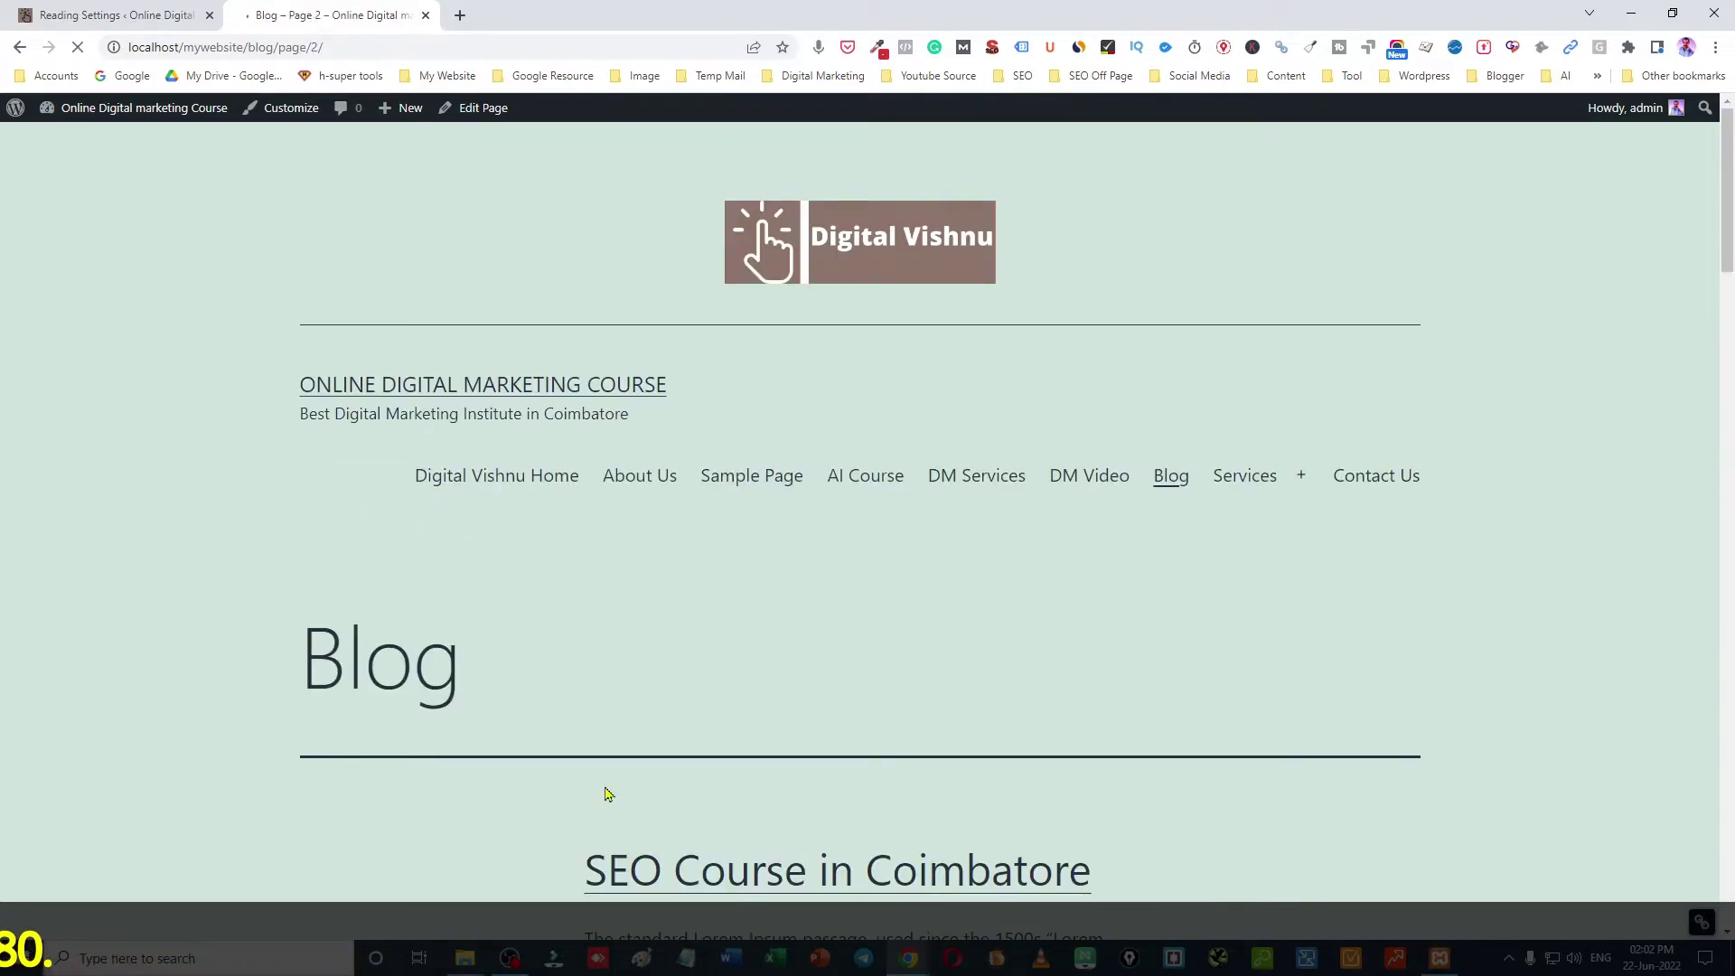
left_click(132, 13)
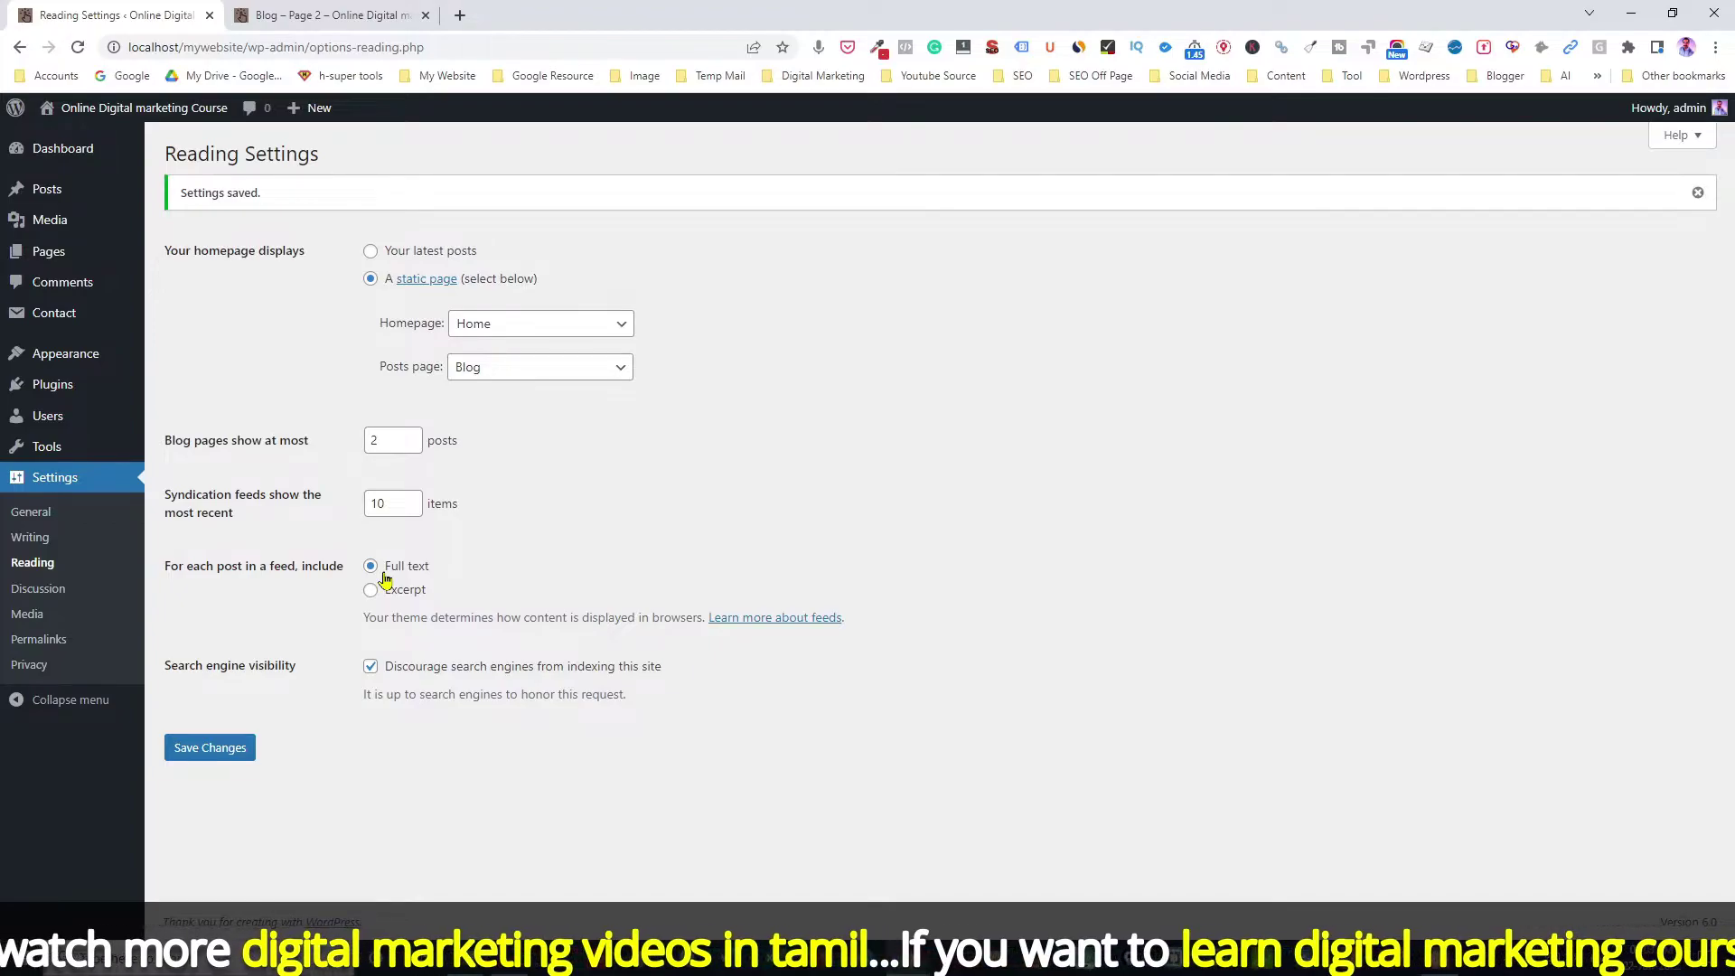
- Set feeds to show an excerpt and blog pages to at most 5 posts, then save
left_click(372, 591)
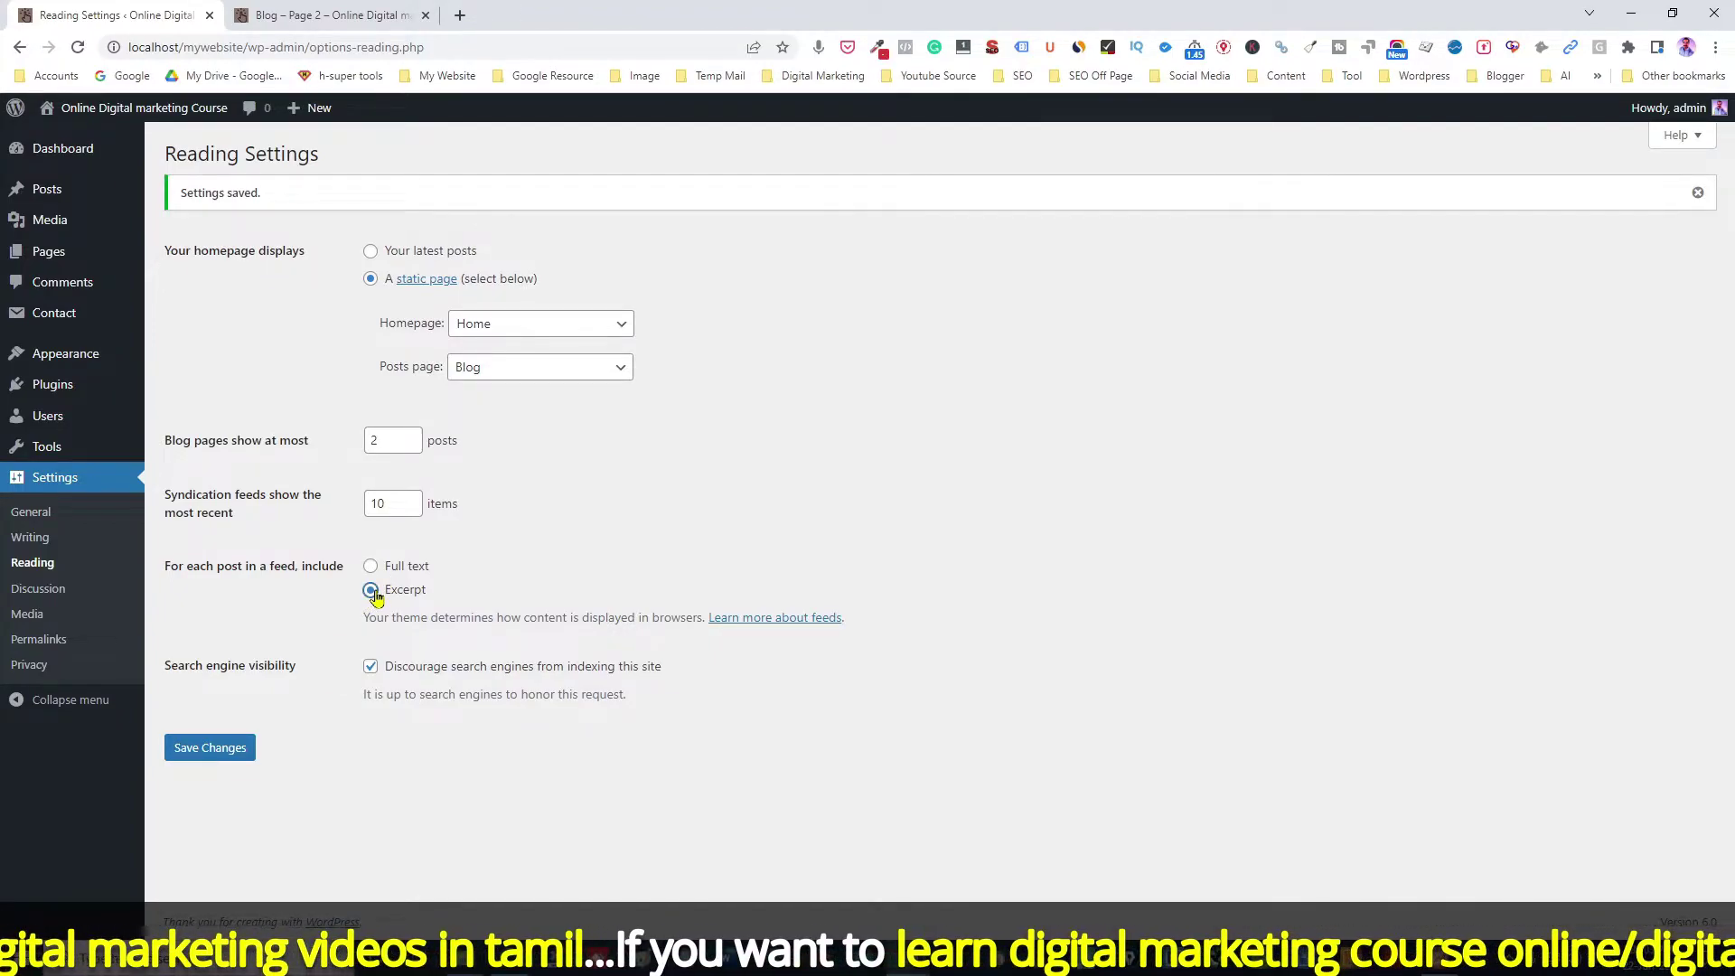
left_click_drag(390, 442, 343, 449)
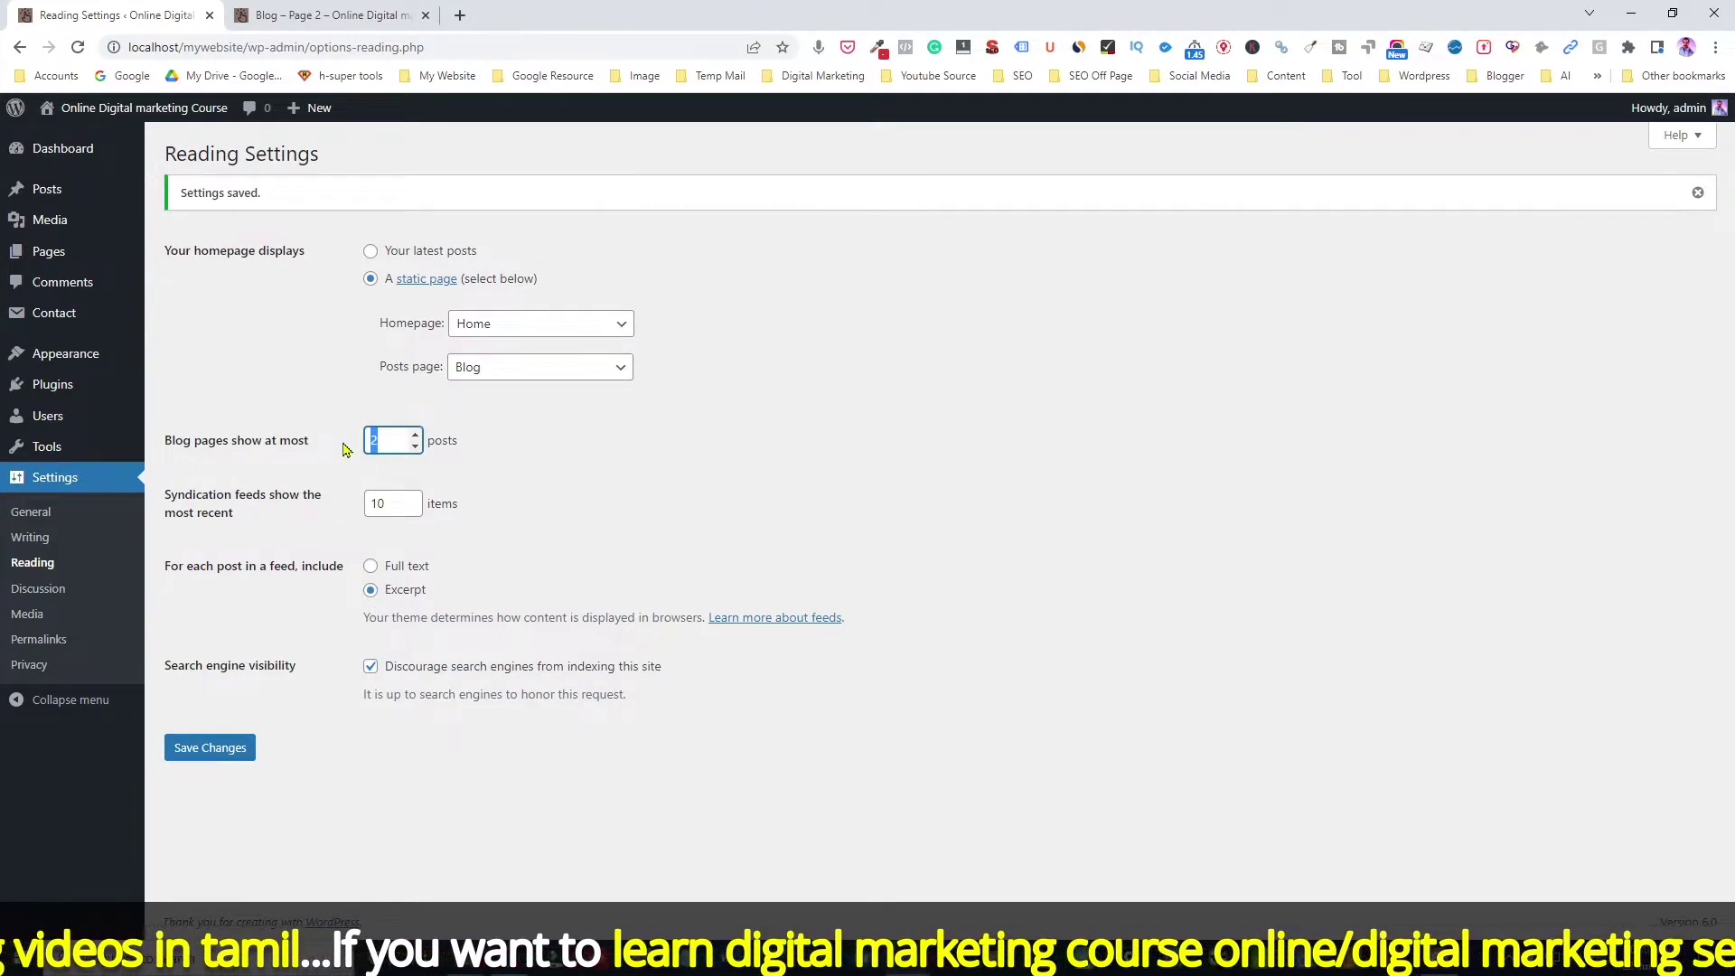
type("5")
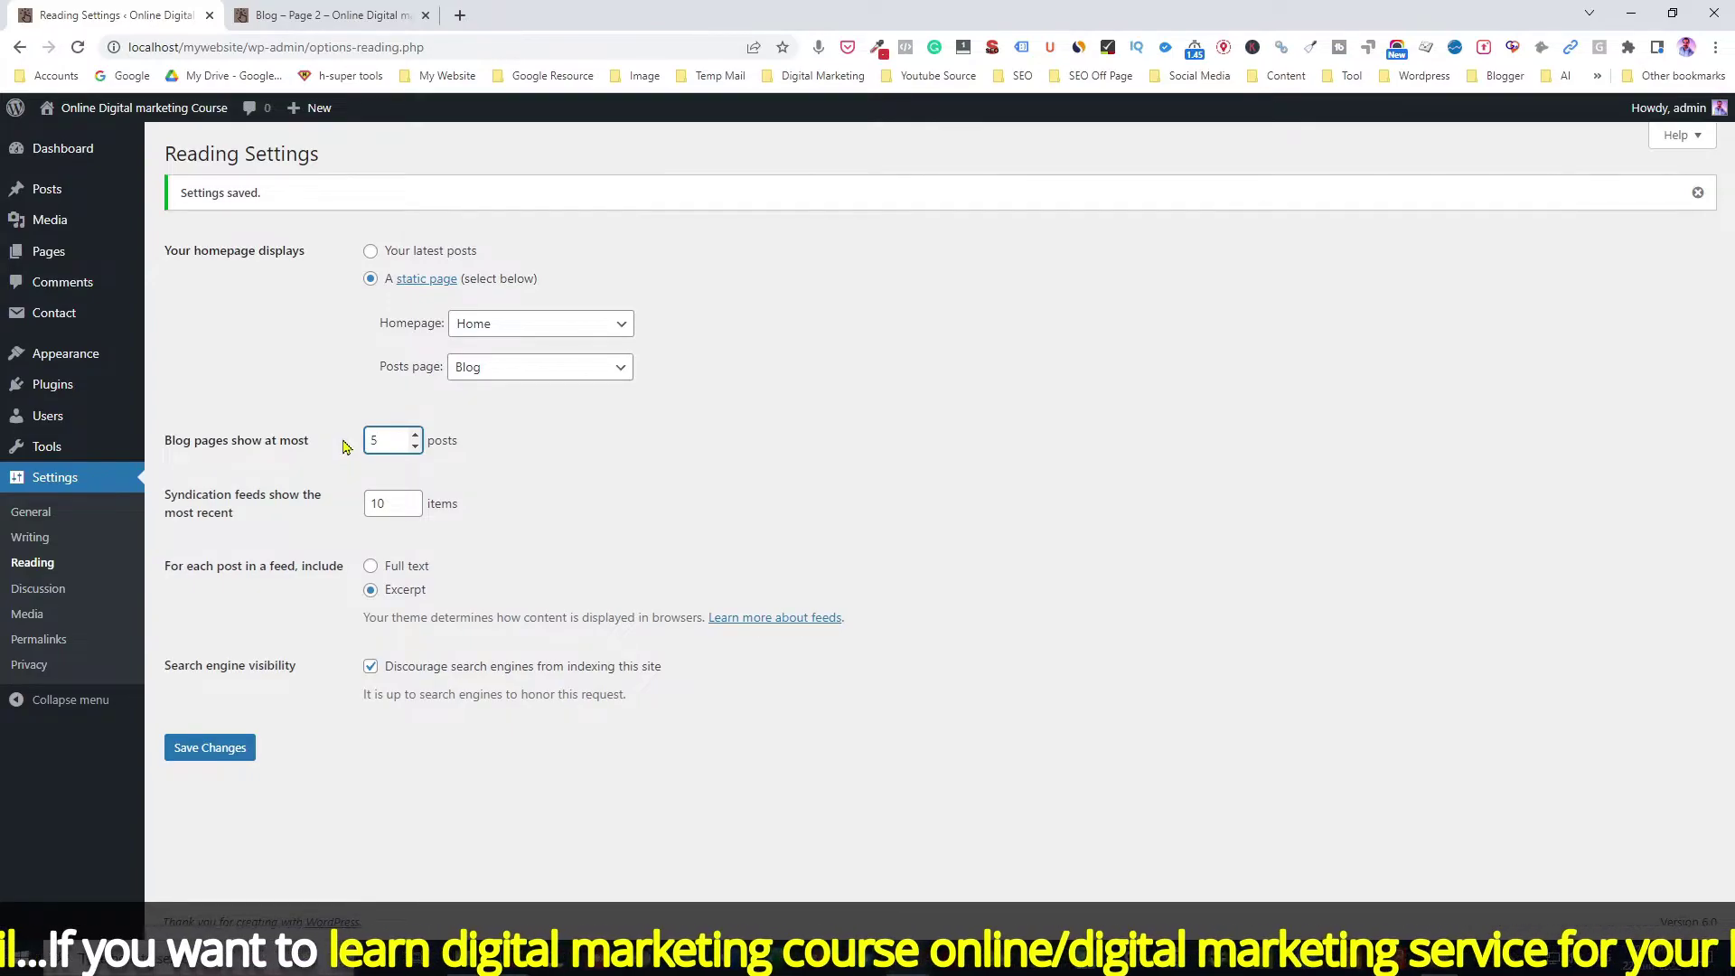
left_click(235, 754)
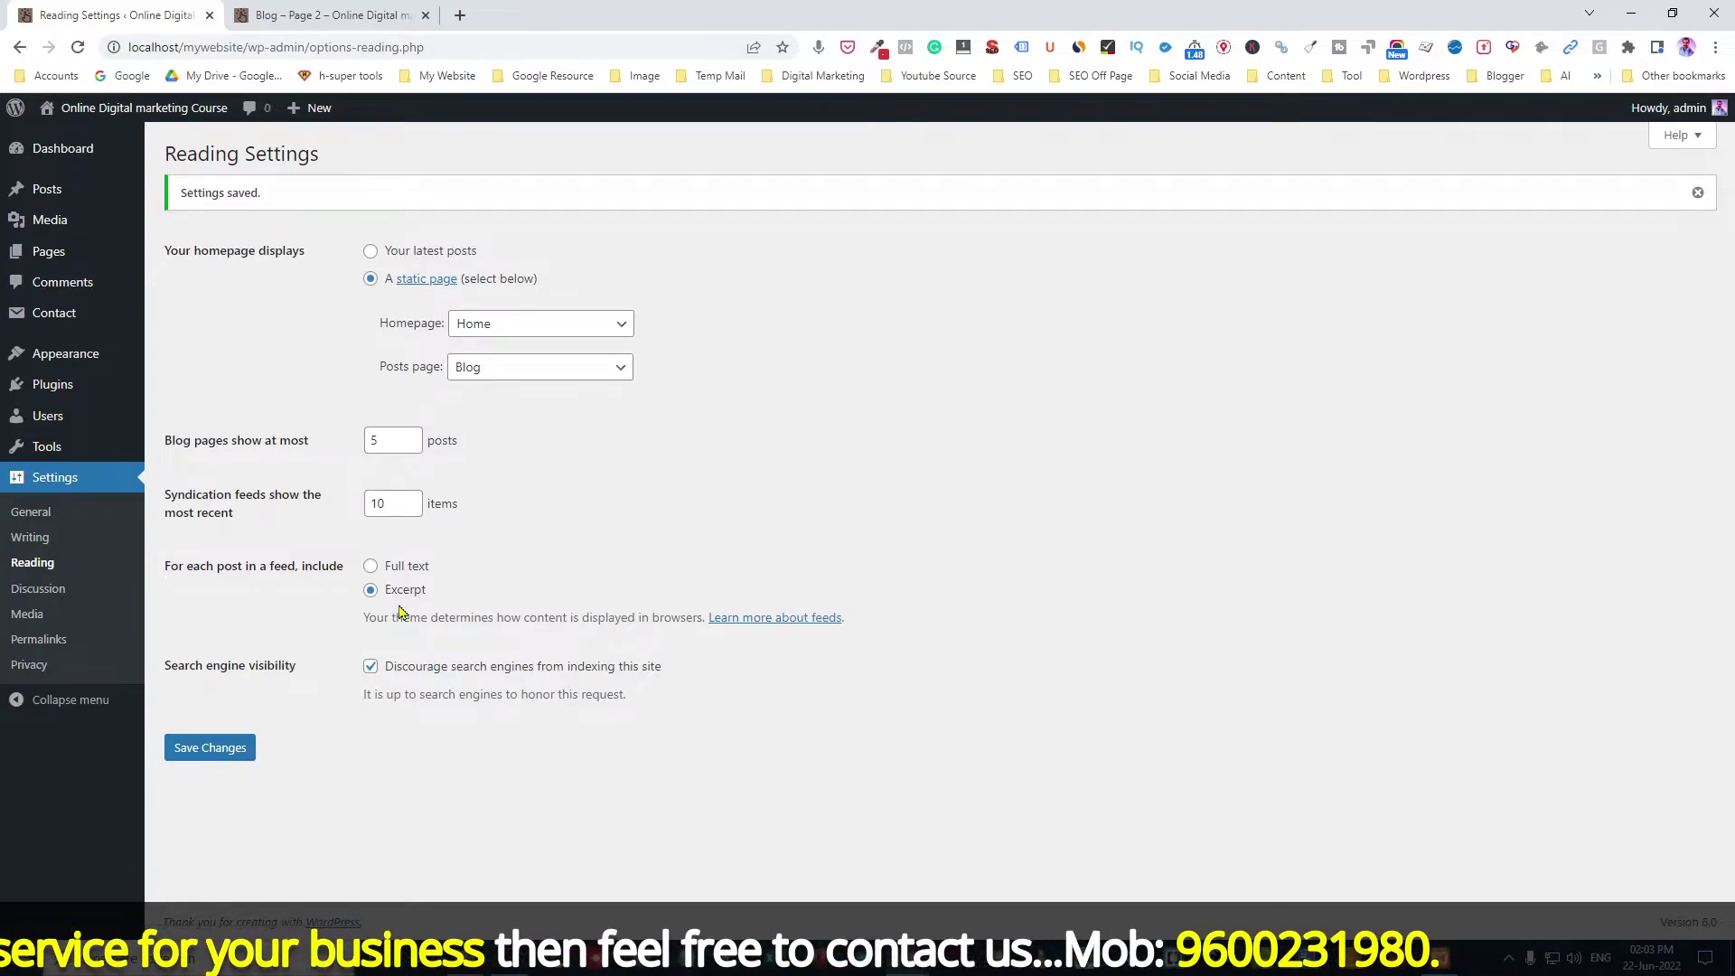
- Close the outdated Blog – Page 2 tab and open the live site homepage in a new tab
left_click(256, 15)
left_click(425, 15)
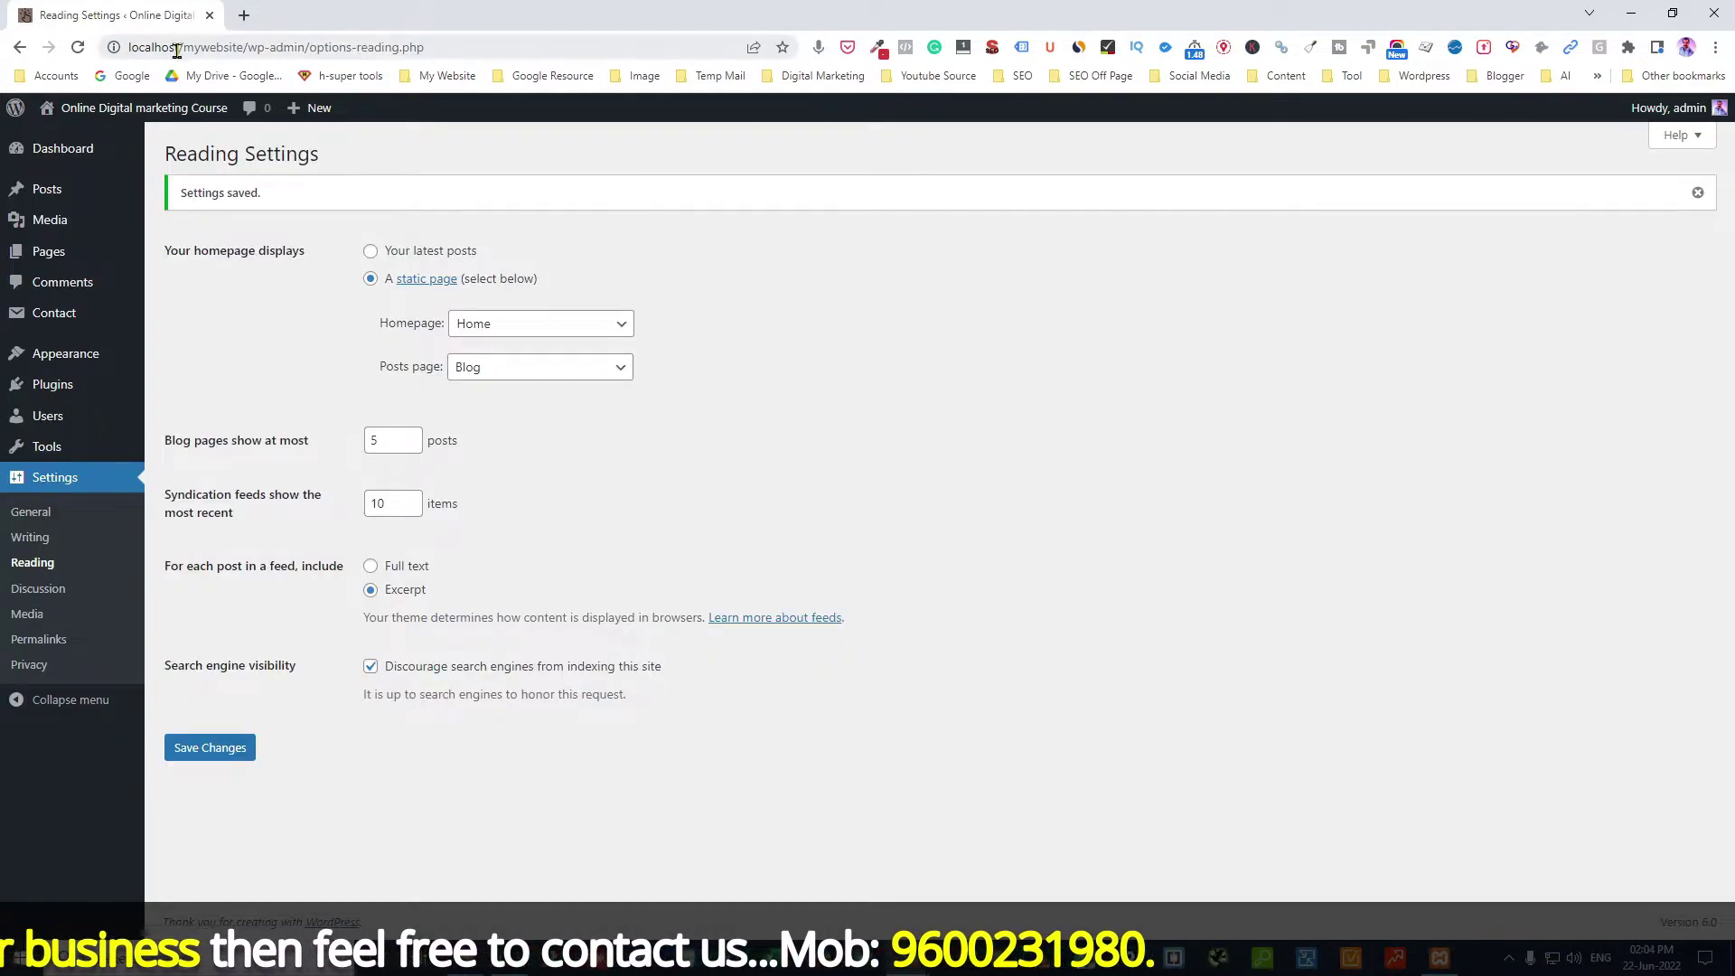
mouse_move(136, 108)
right_click(65, 139)
left_click(113, 148)
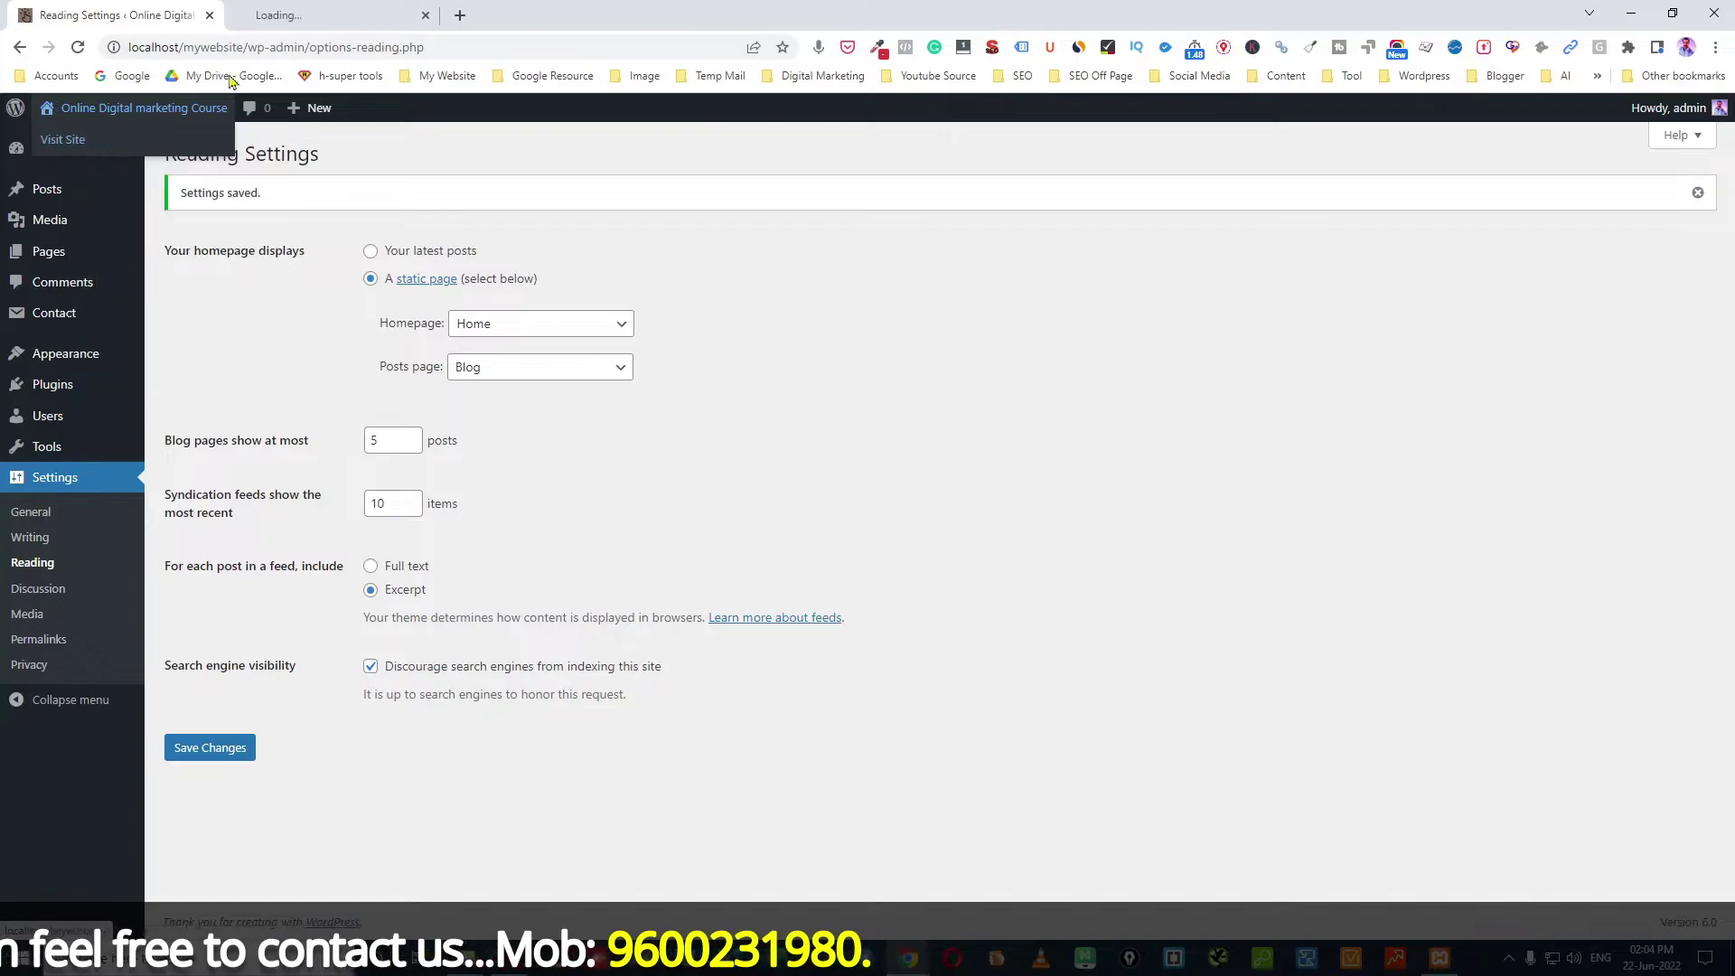
left_click(339, 15)
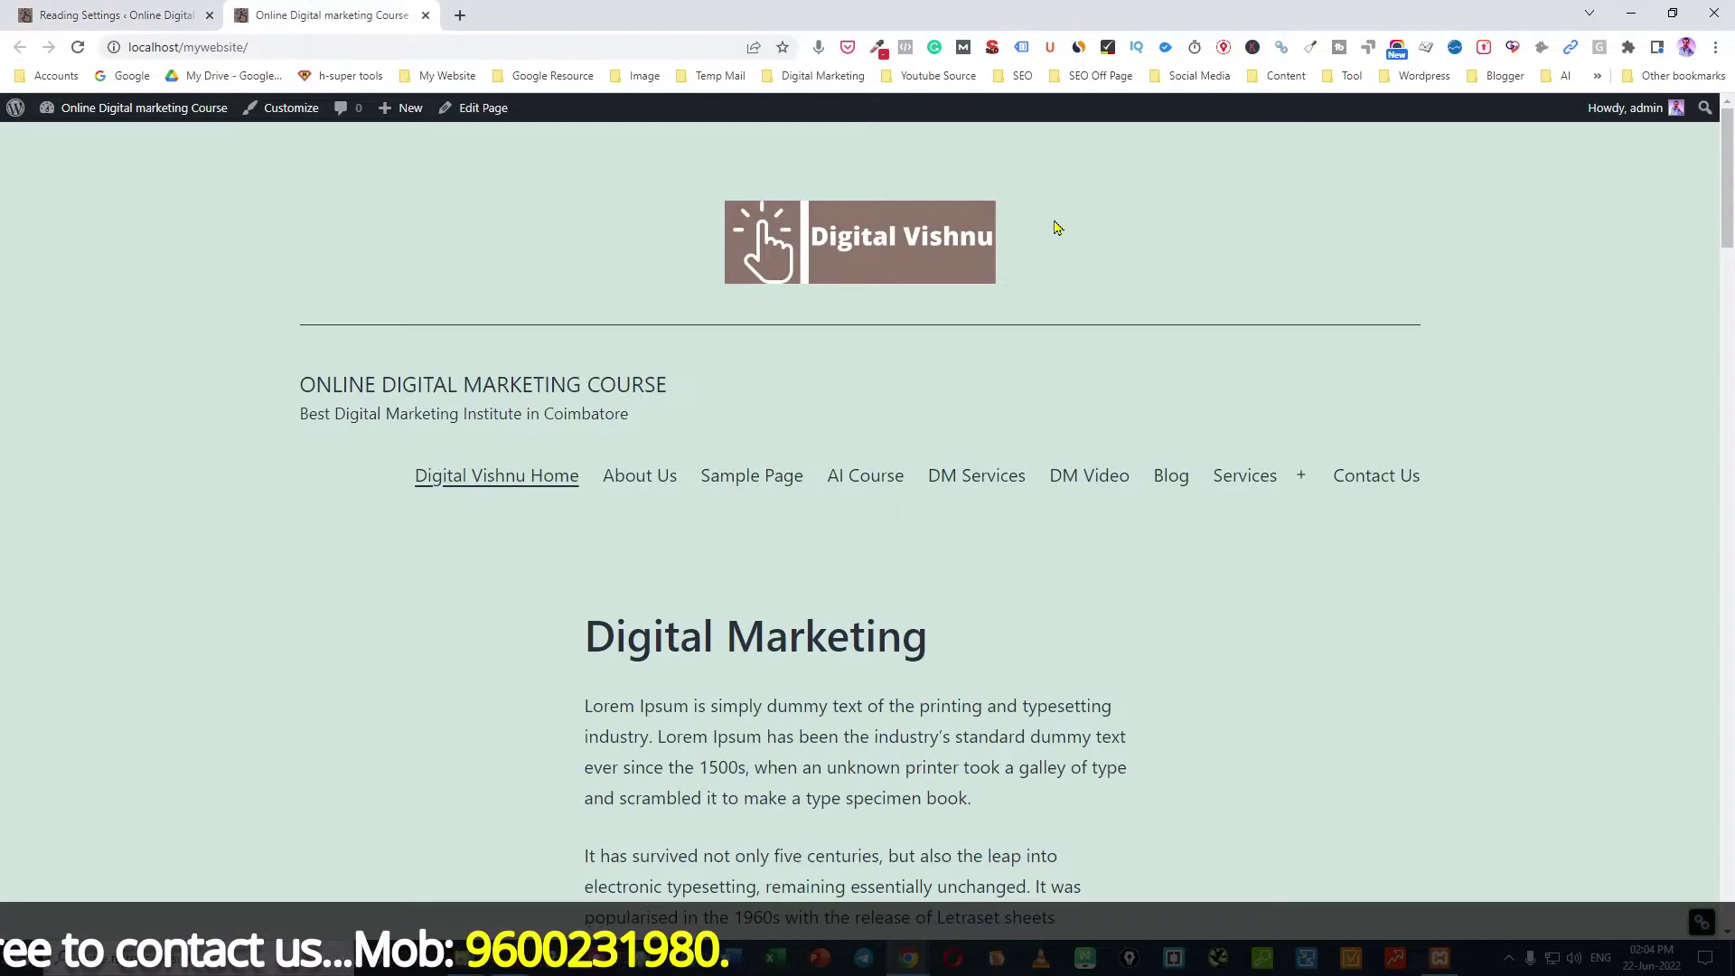
- Check the Blog page's longer post list, then return to Reading Settings
left_click(1170, 479)
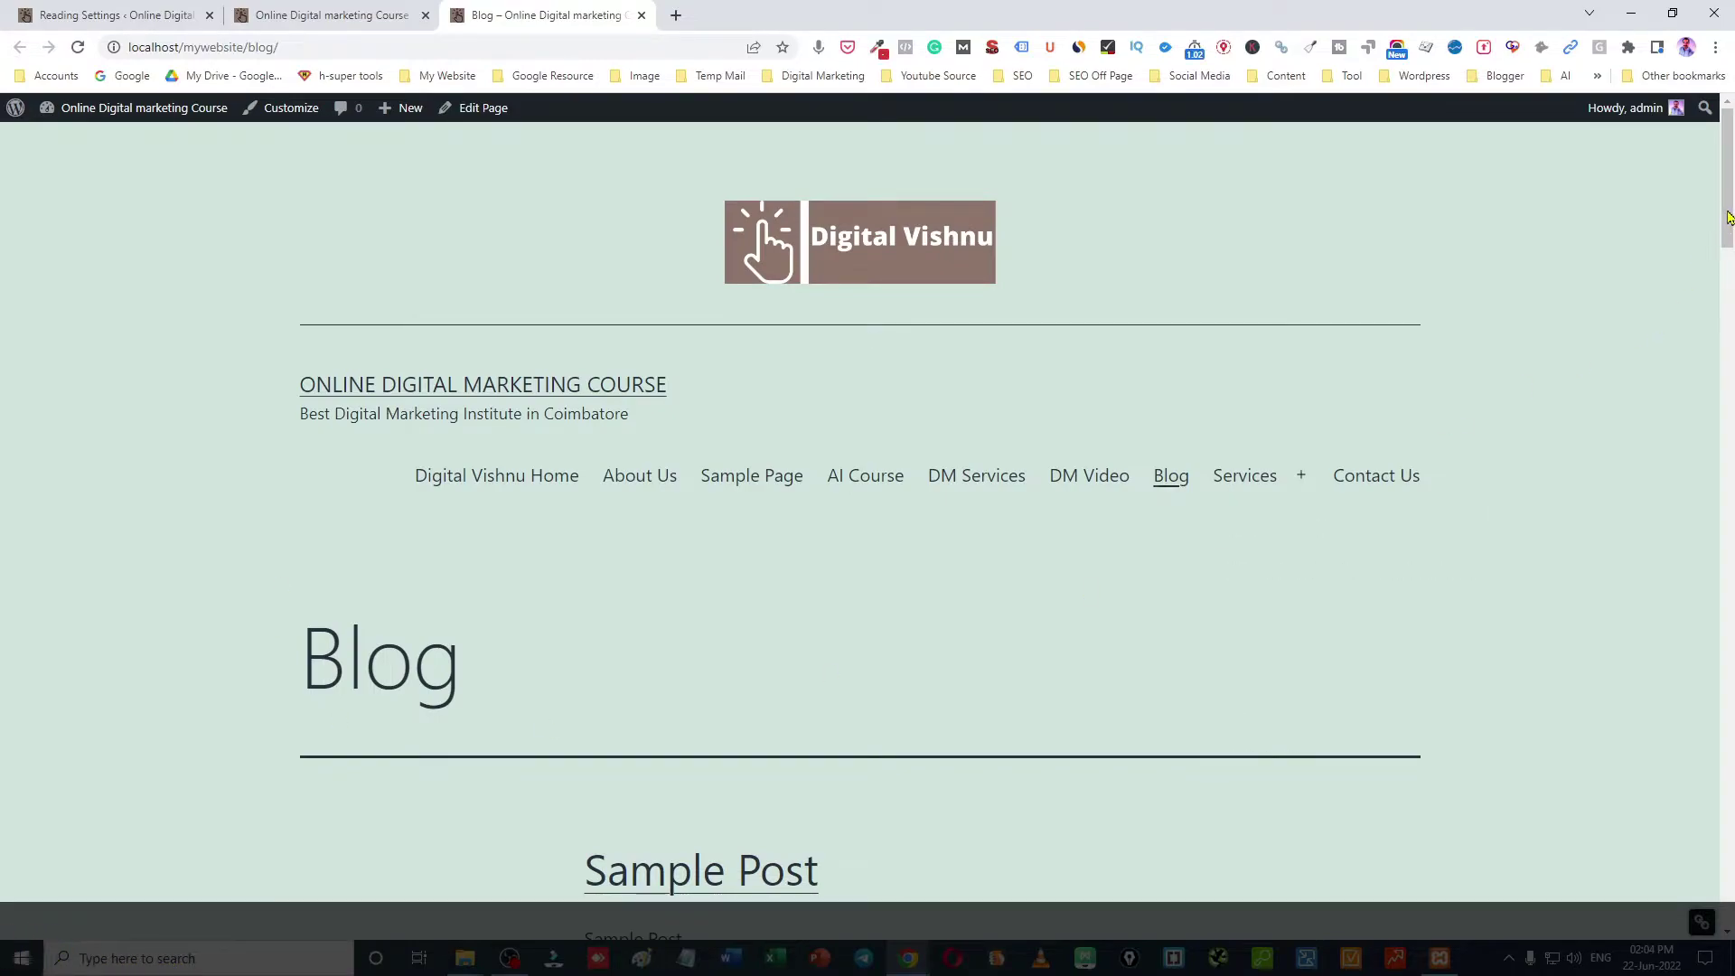
left_click_drag(1725, 226, 1728, 357)
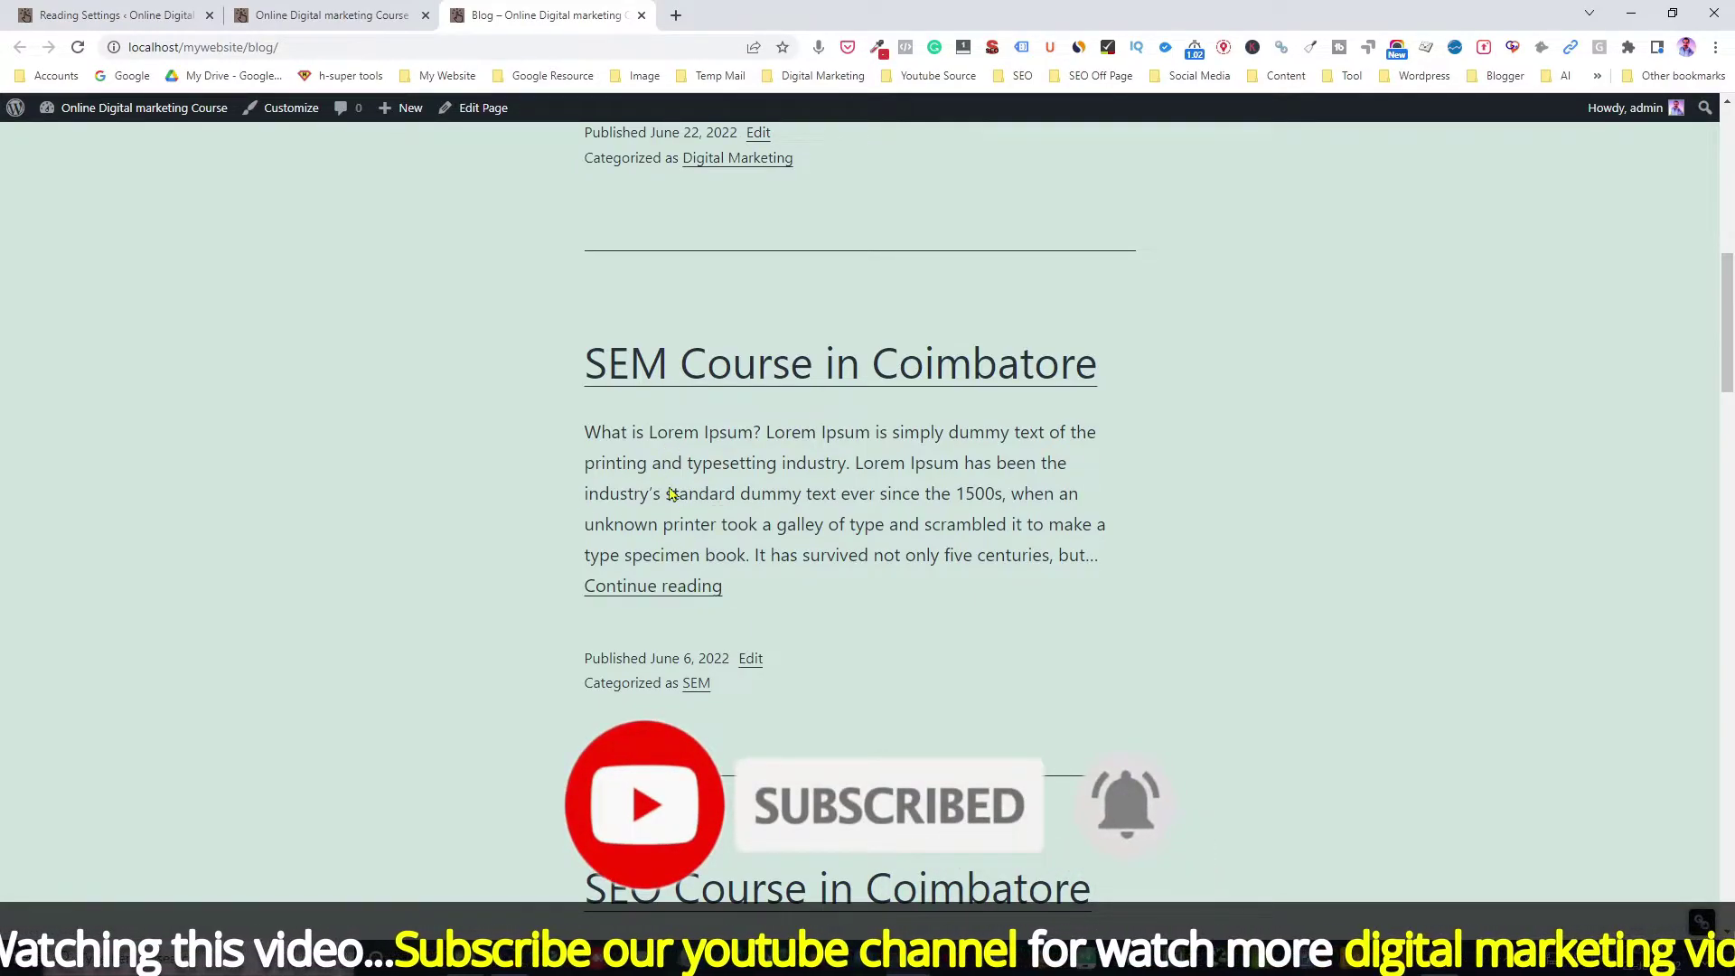
left_click_drag(1729, 388, 1723, 457)
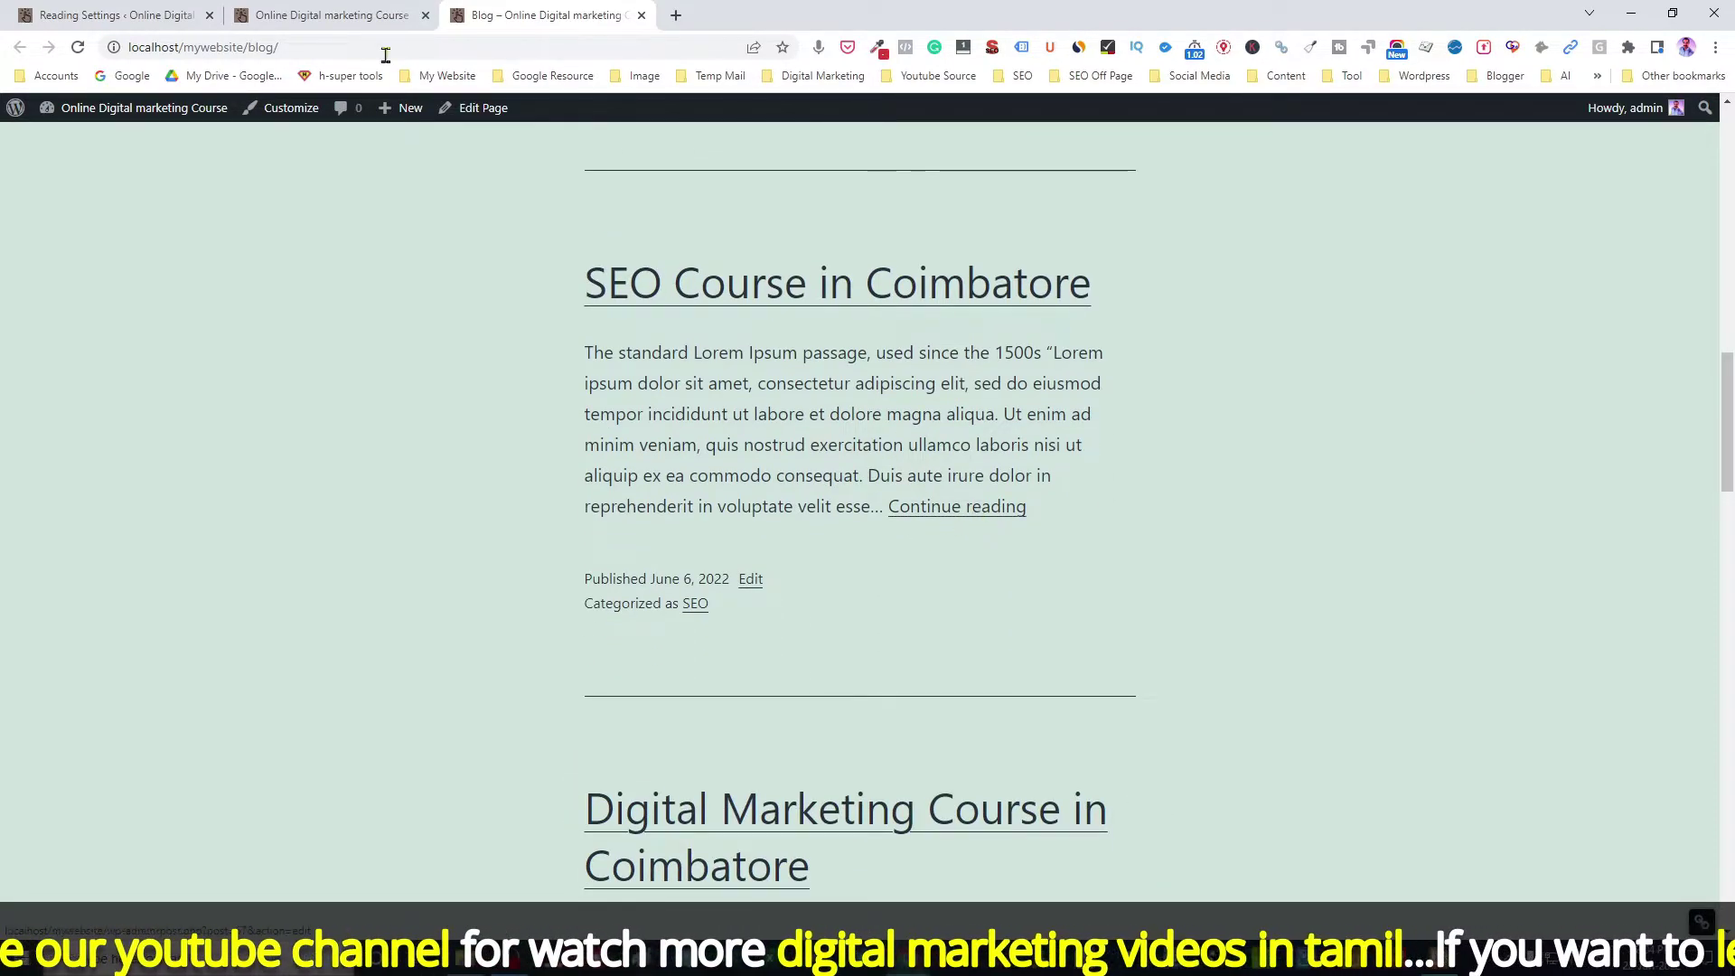
left_click(127, 11)
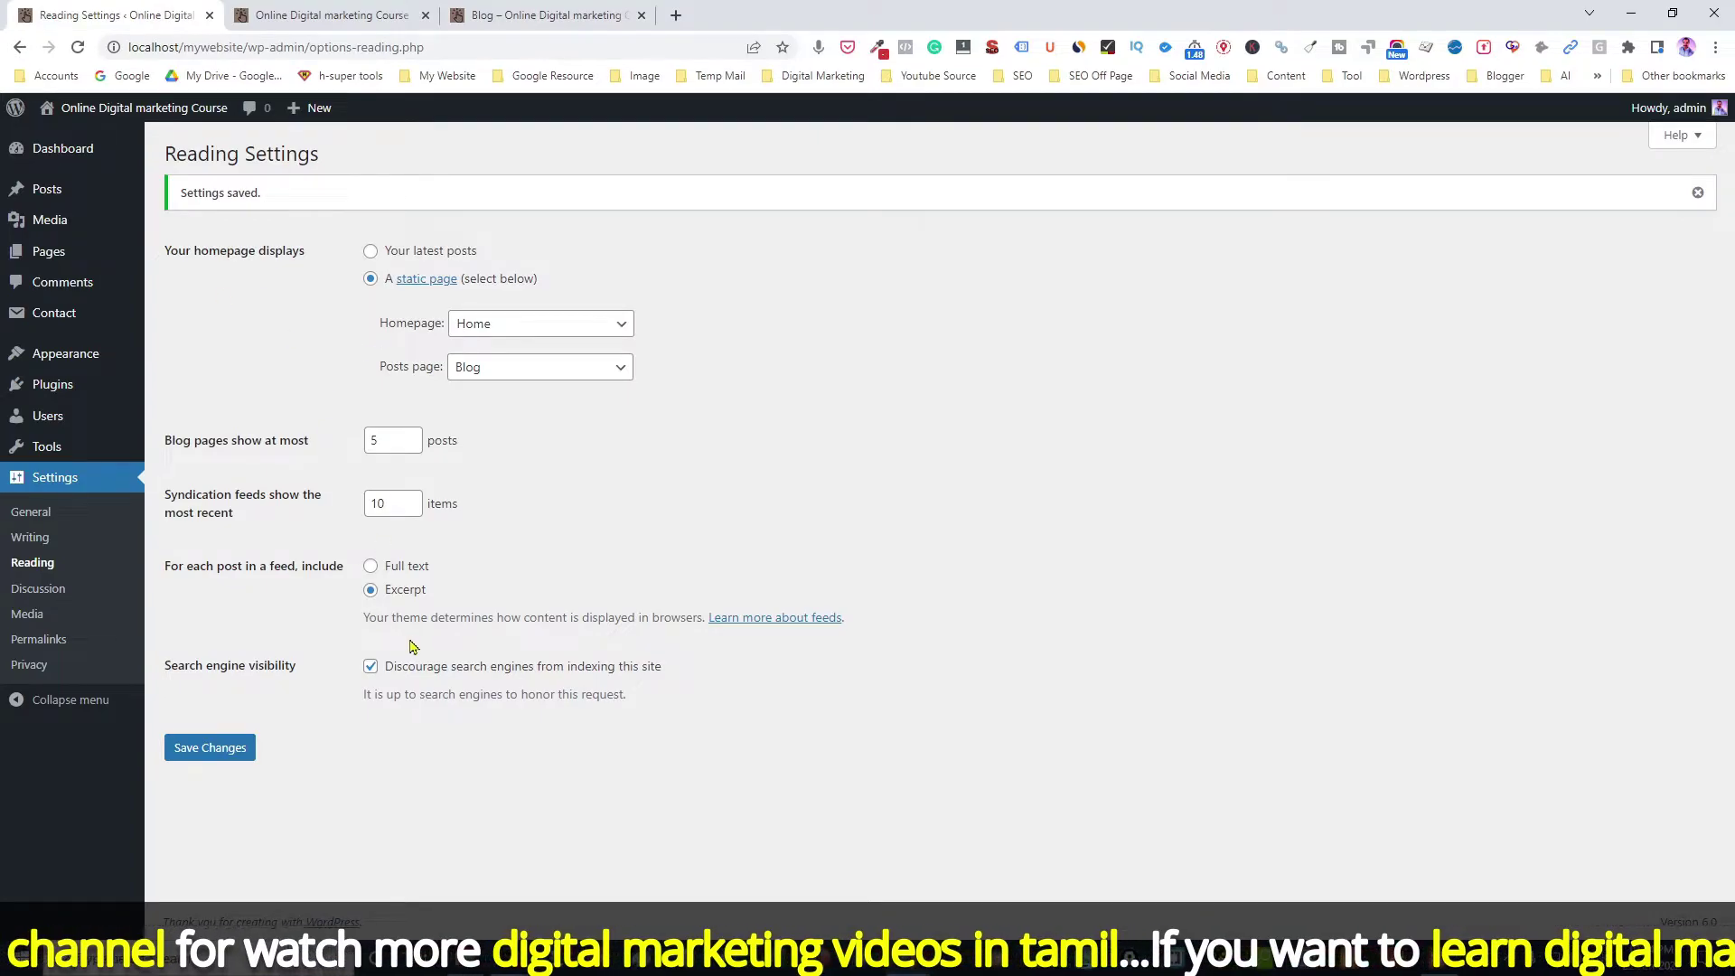
left_click(373, 569)
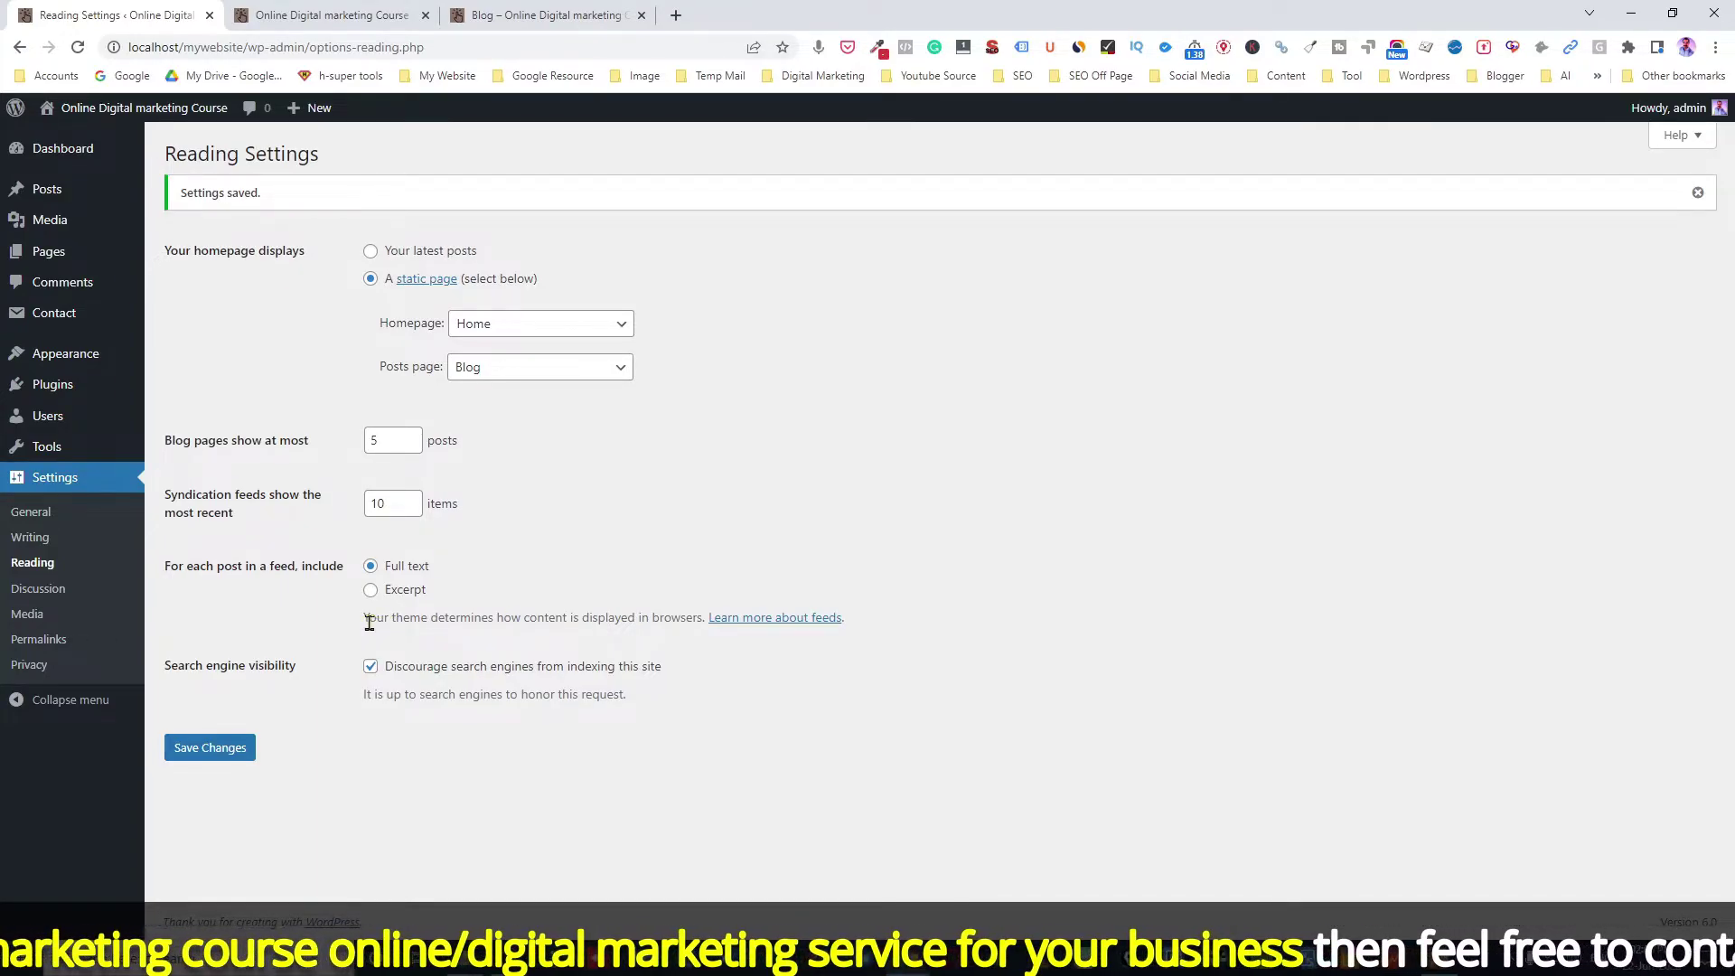
left_click_drag(369, 624, 693, 637)
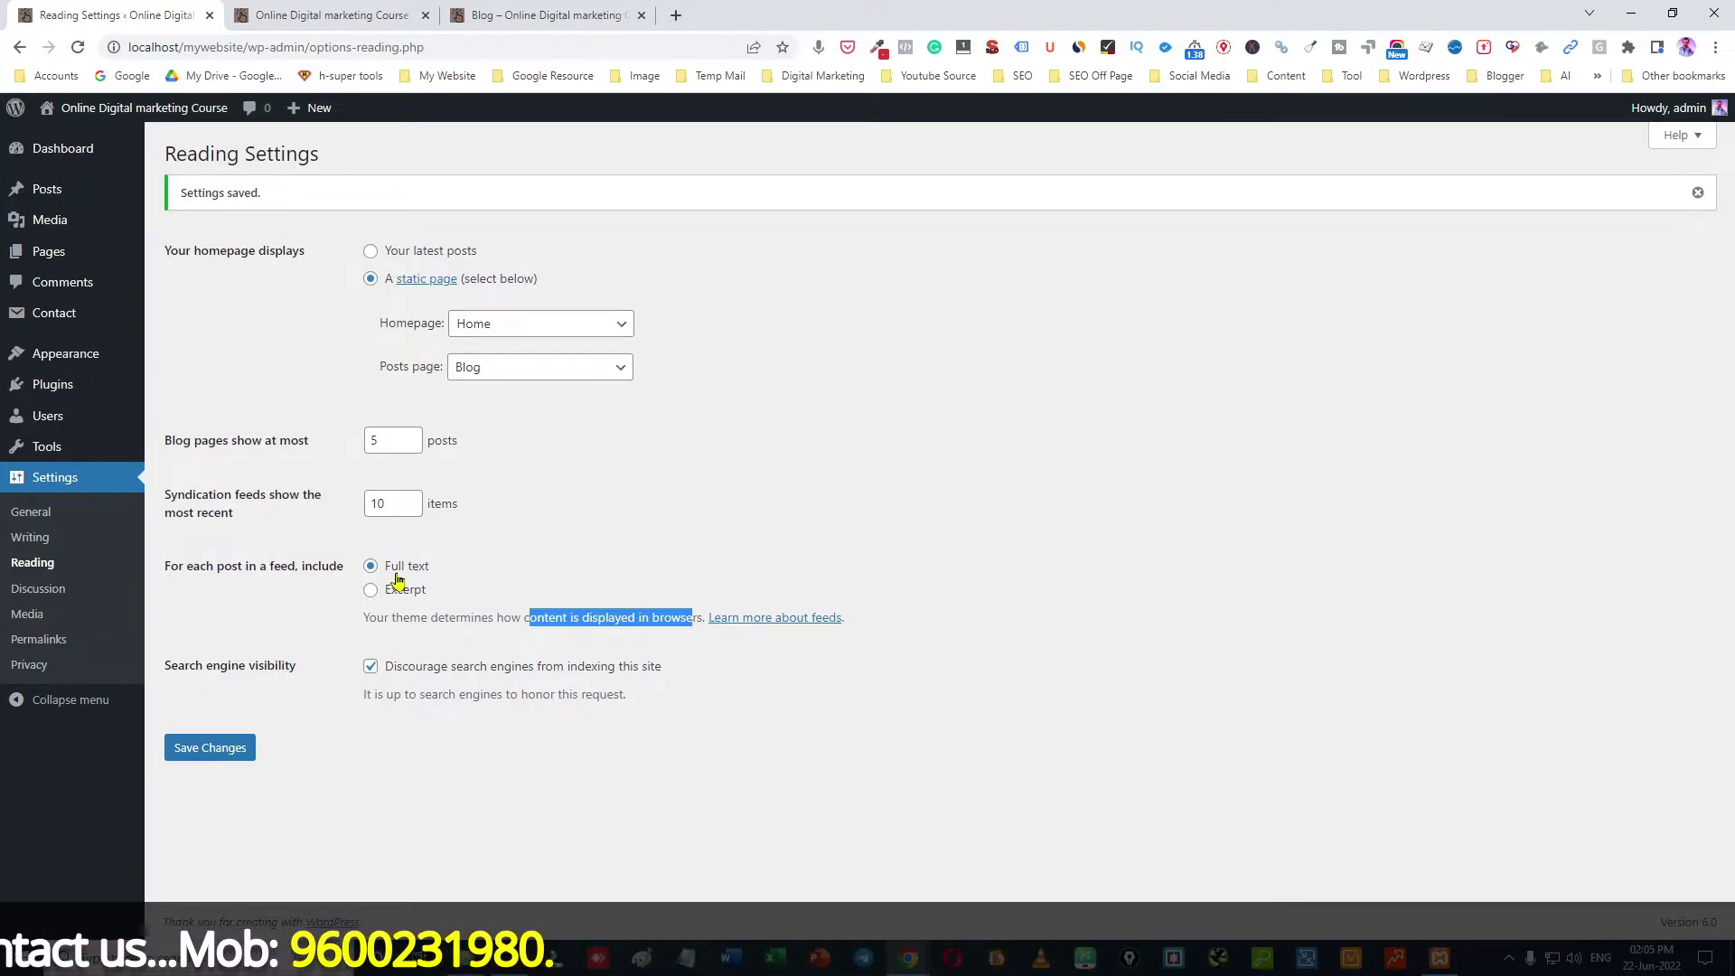
left_click(399, 588)
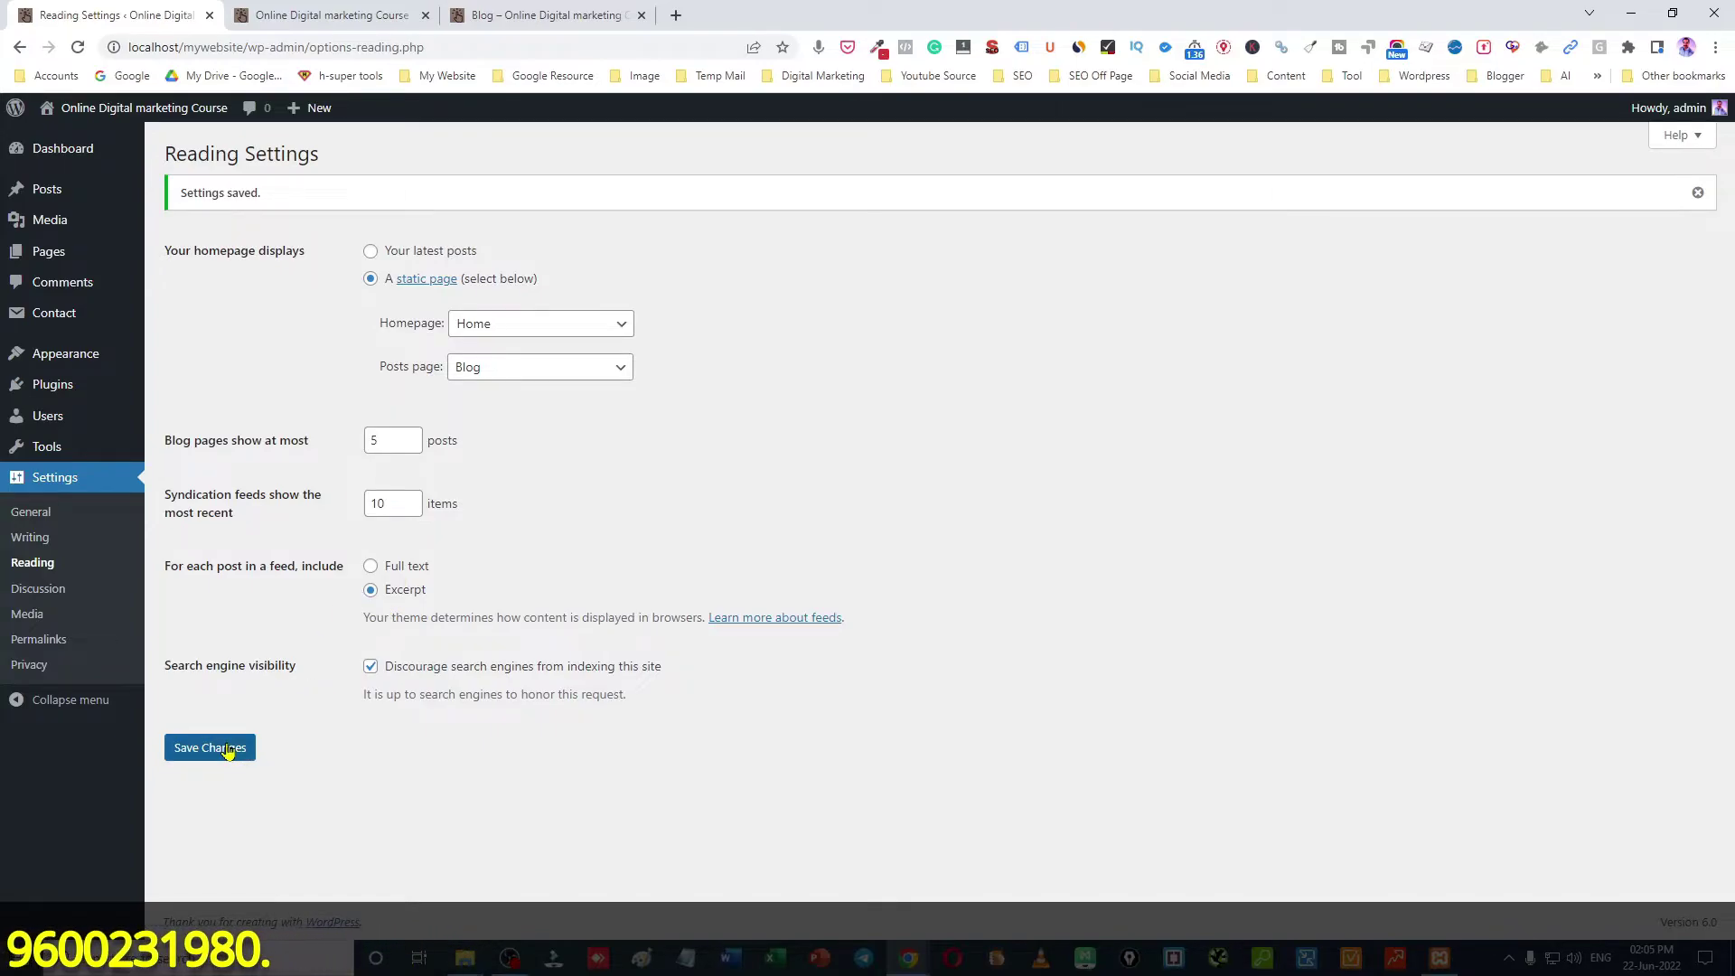
- Turn off link notifications from other blogs, leaving the commenter login requirement unchecked
left_click(39, 588)
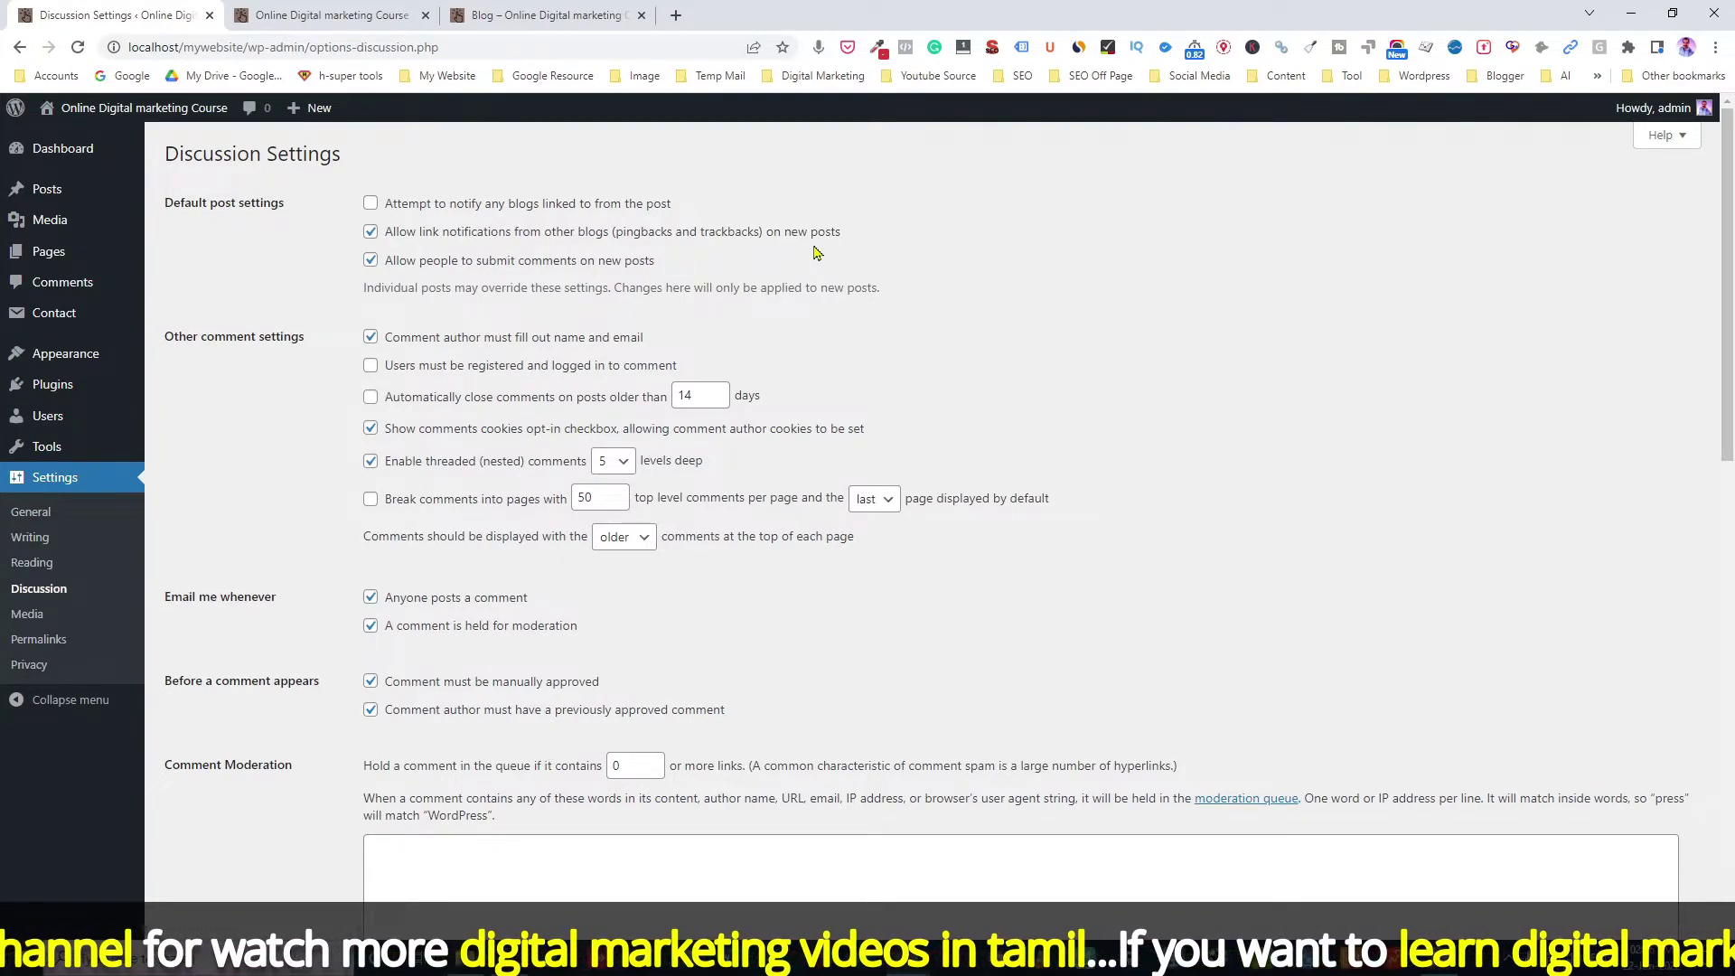
left_click(372, 234)
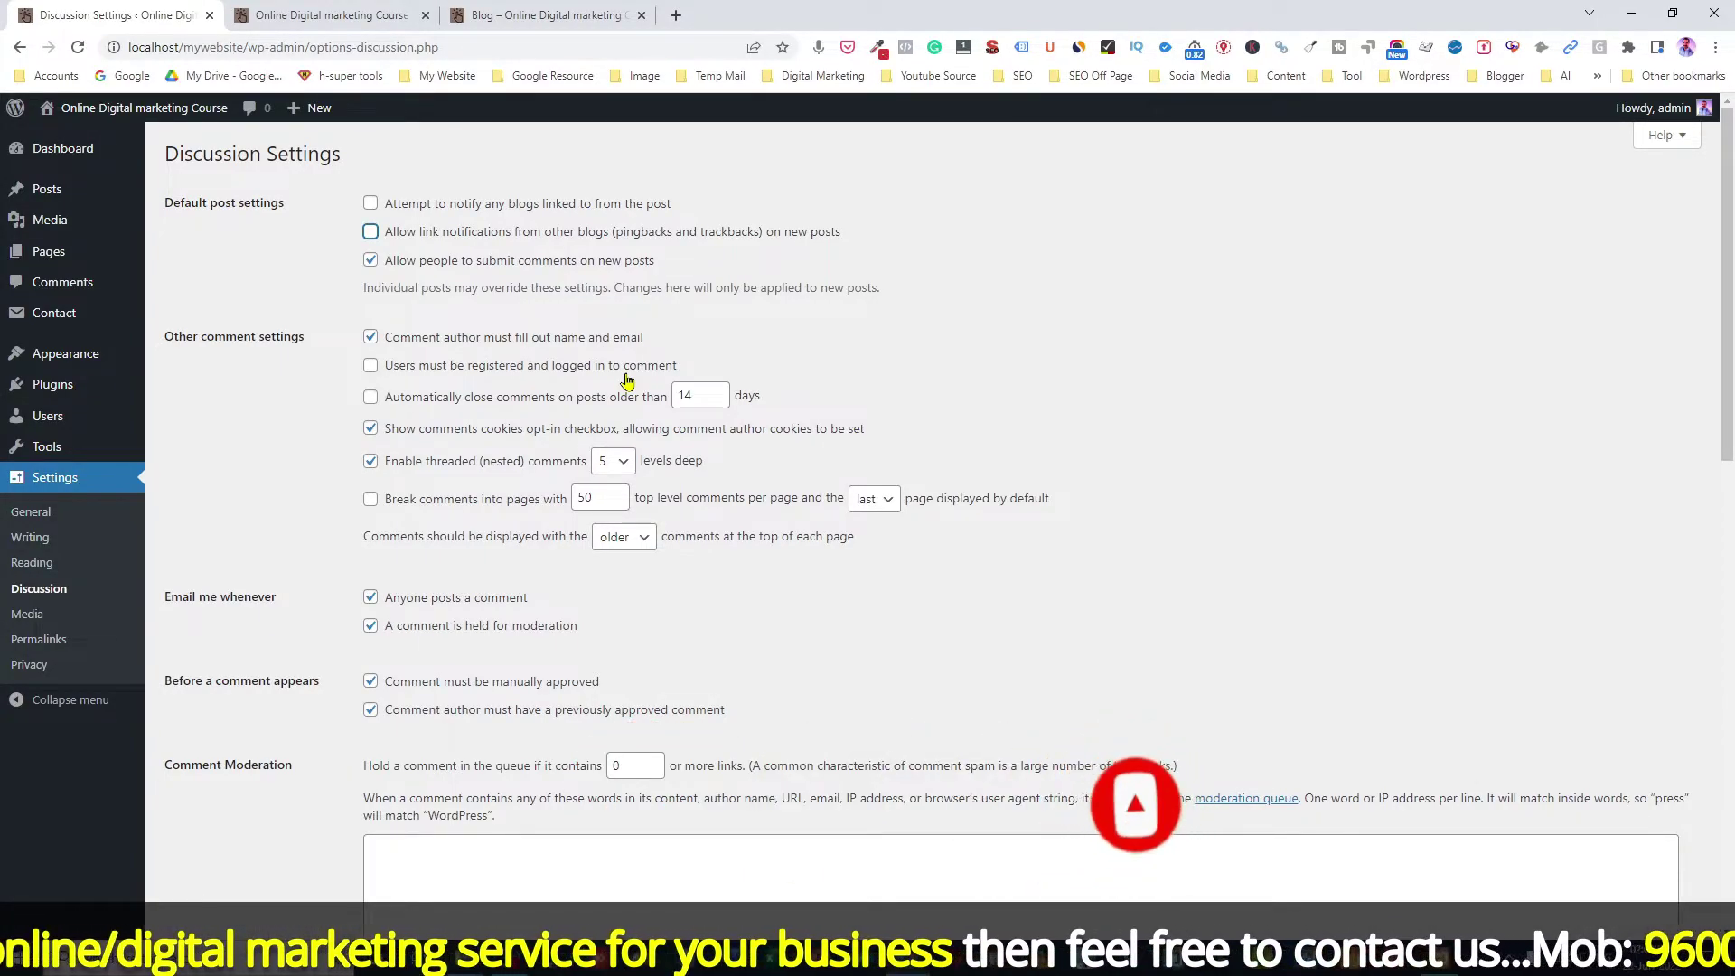
left_click(370, 367)
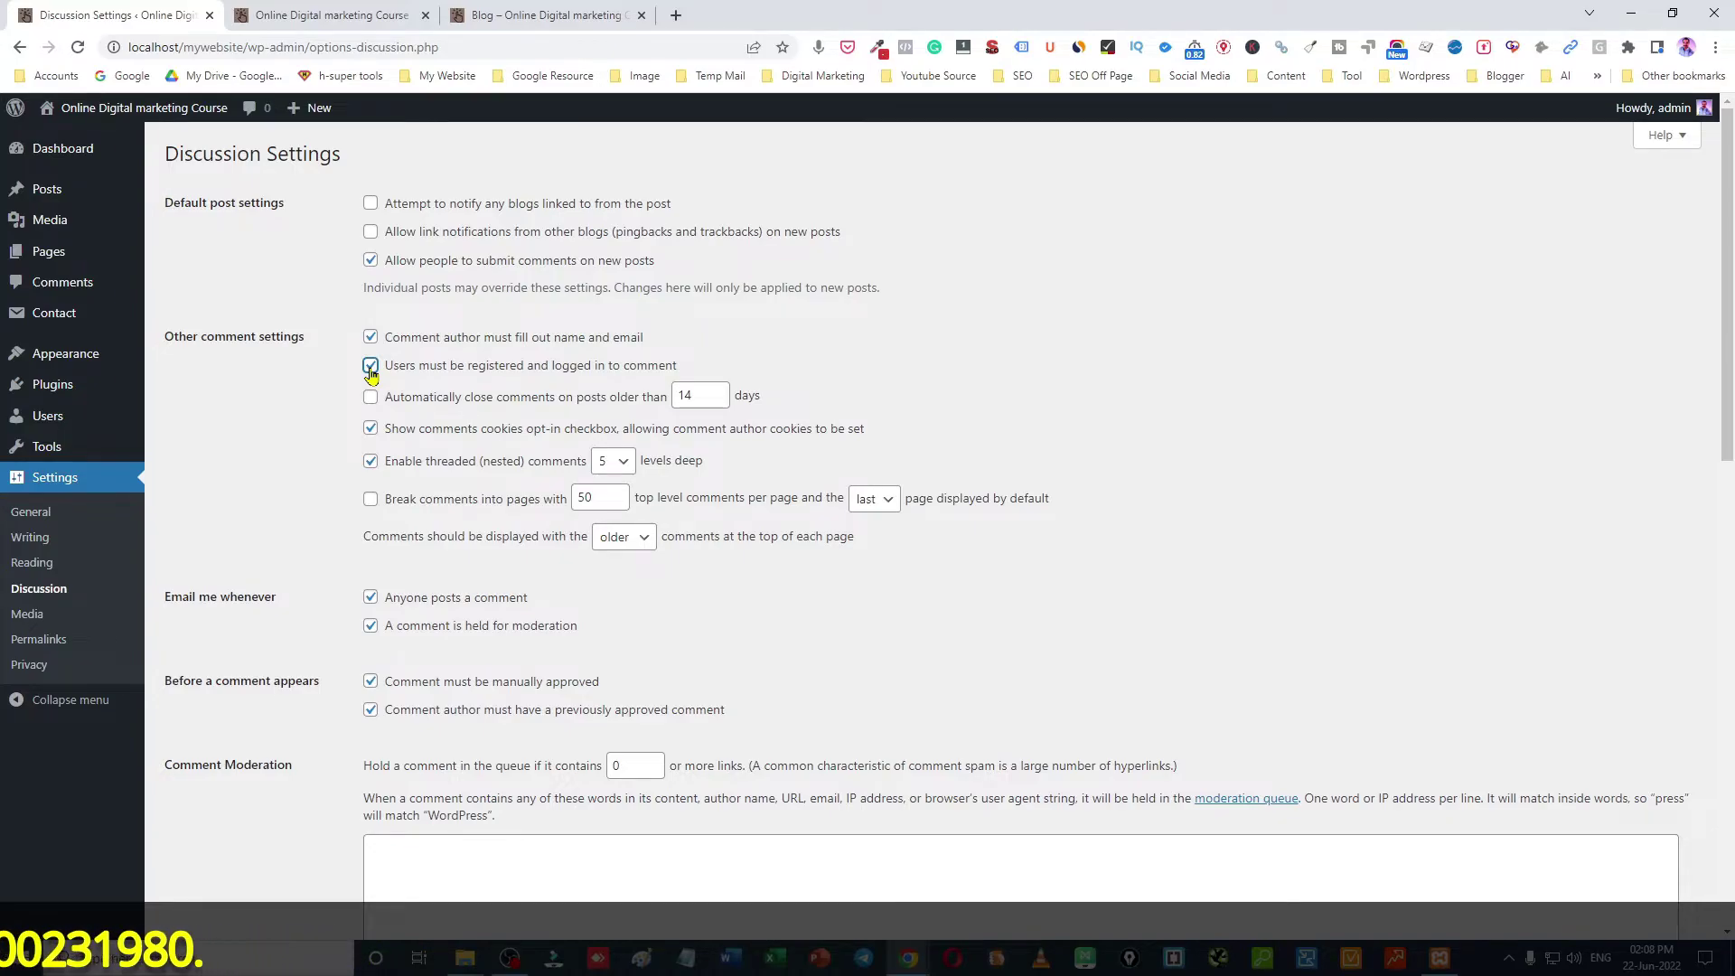
left_click(370, 367)
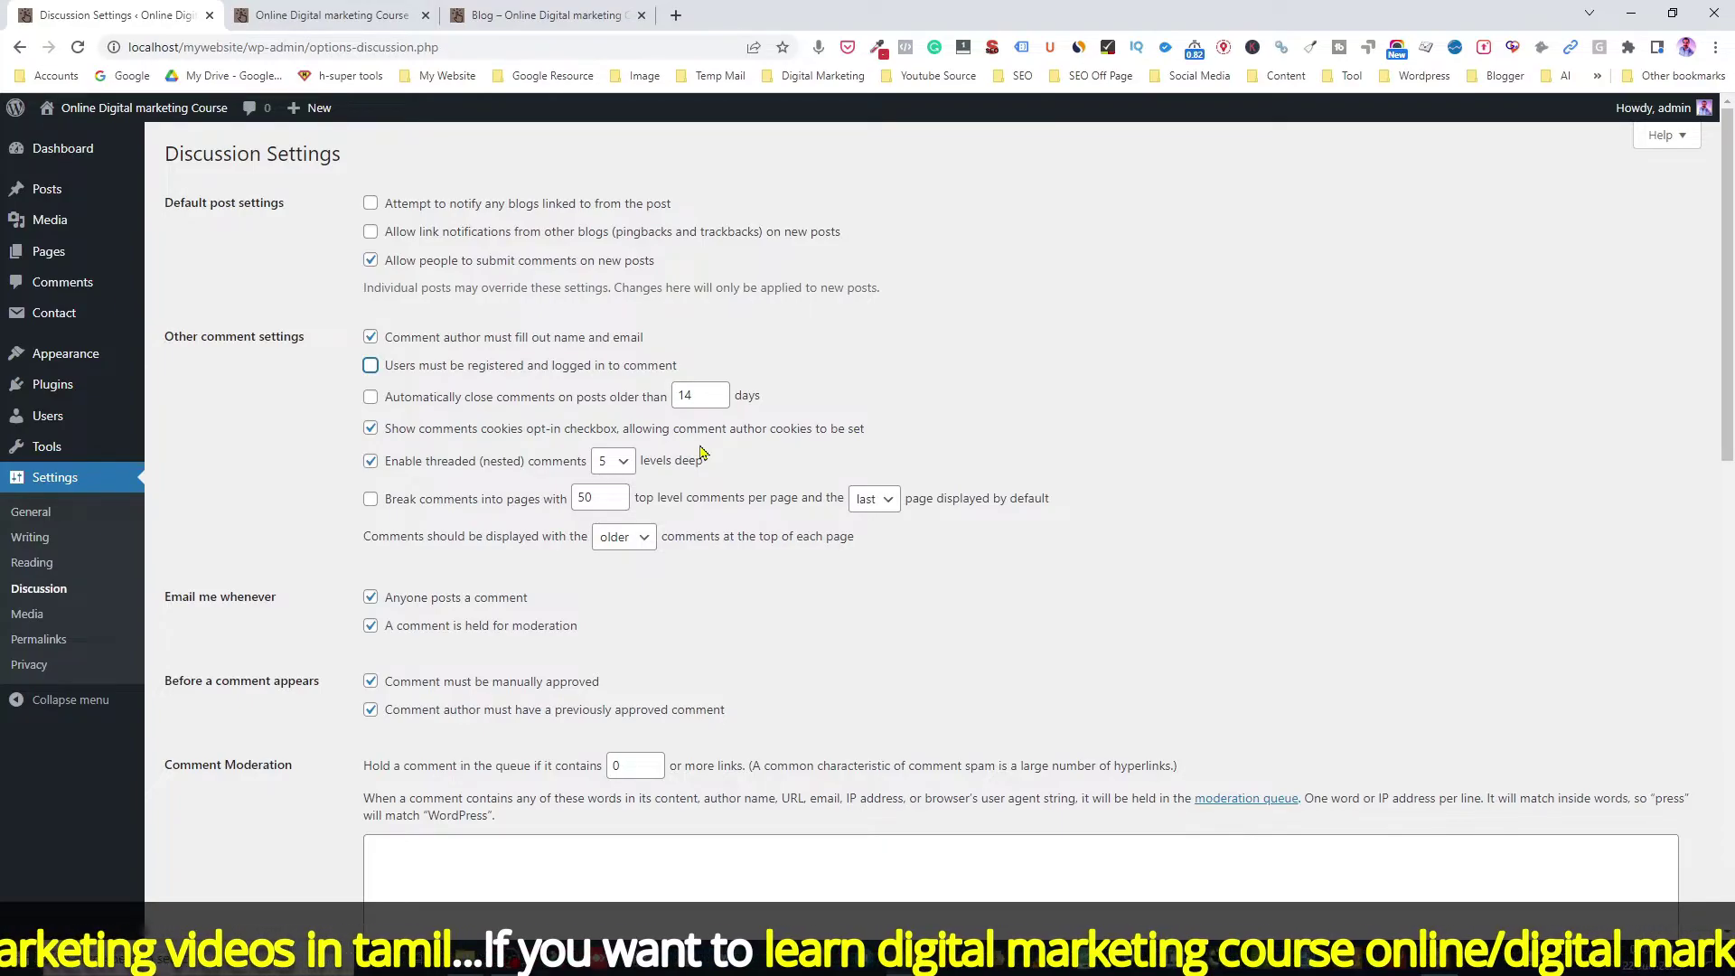
left_click(624, 461)
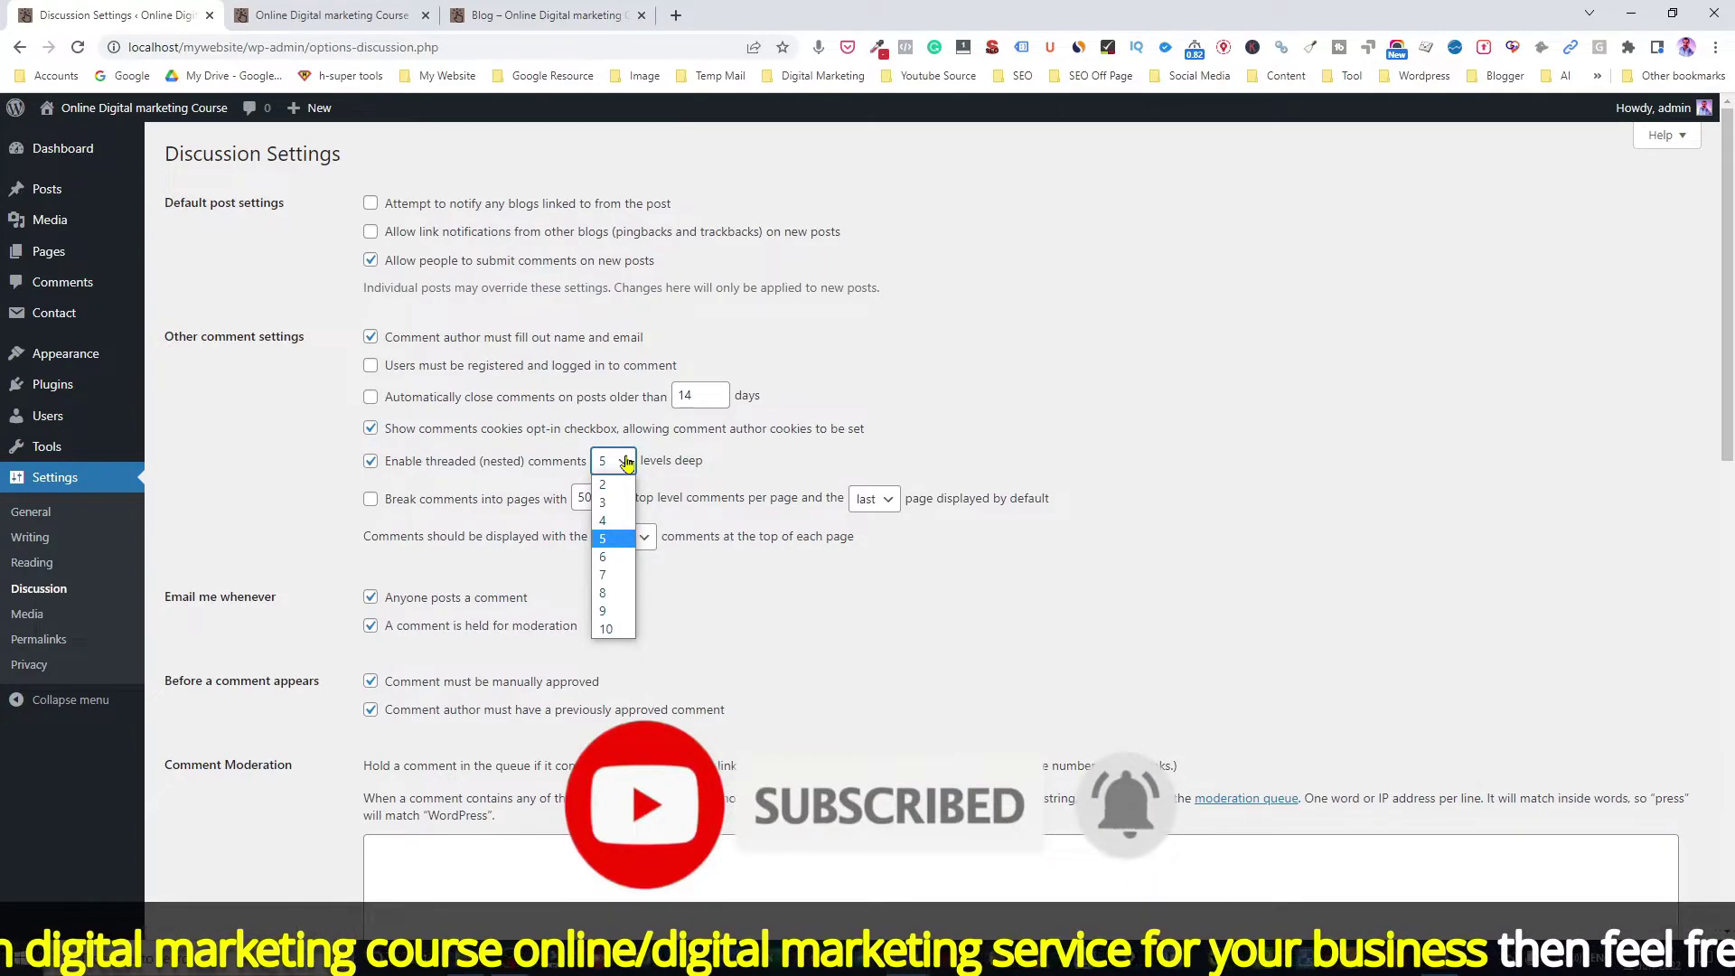
left_click(737, 461)
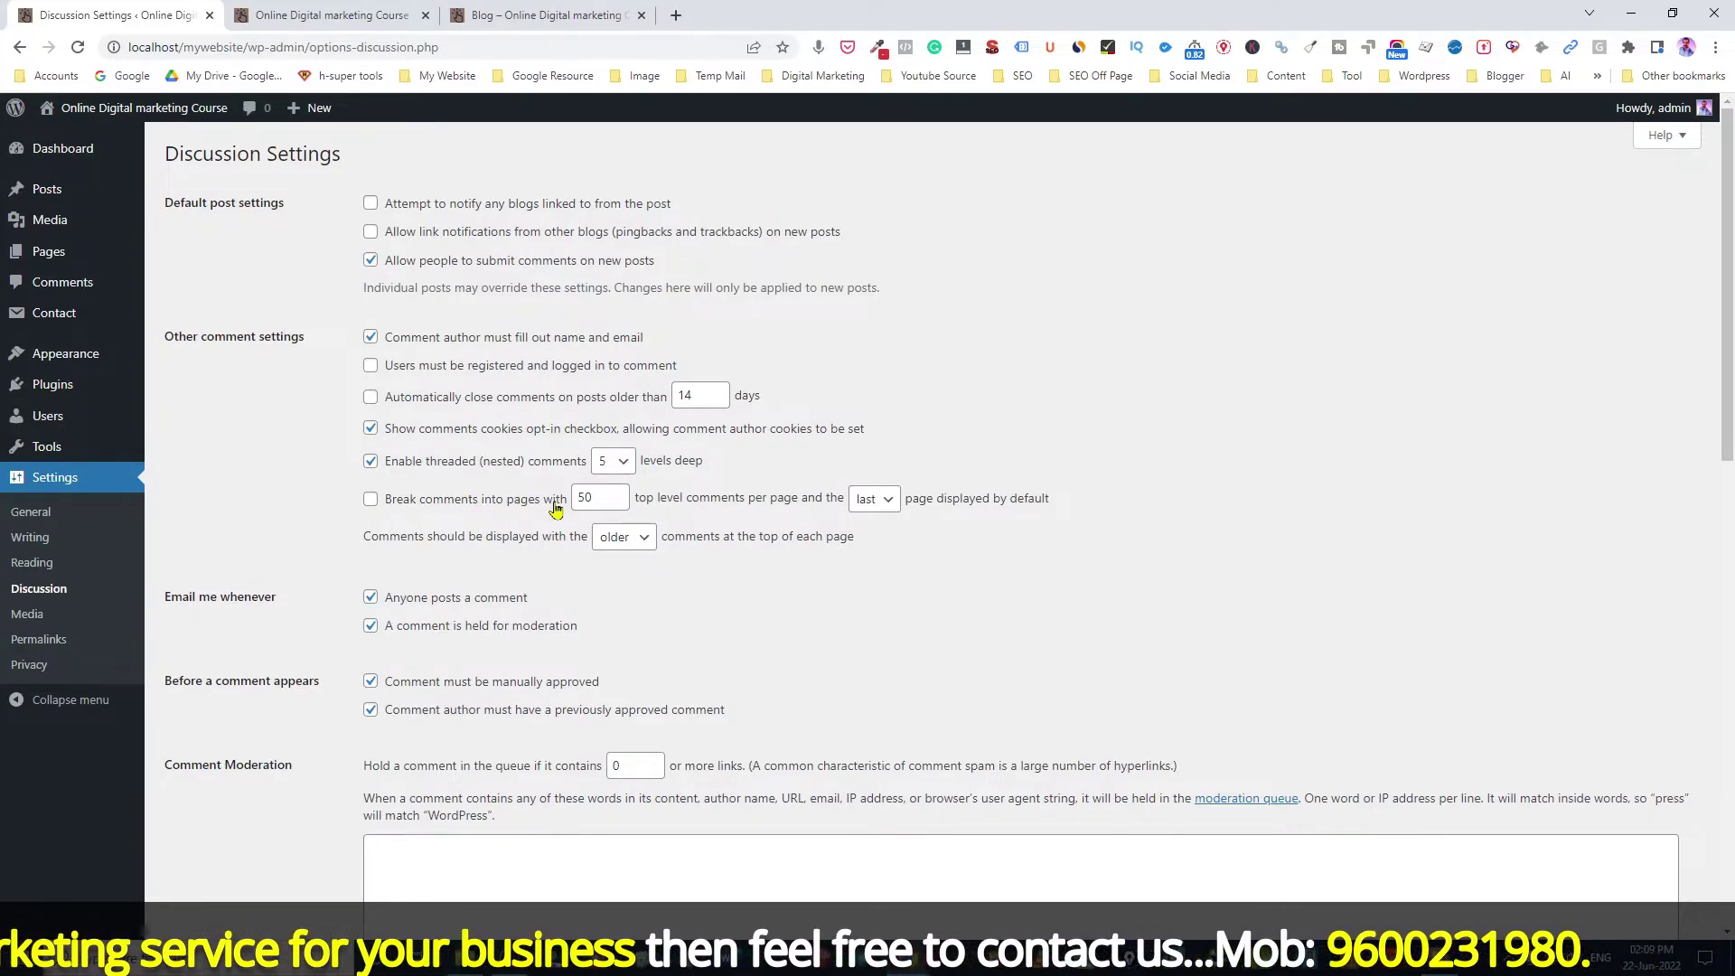
left_click(587, 497)
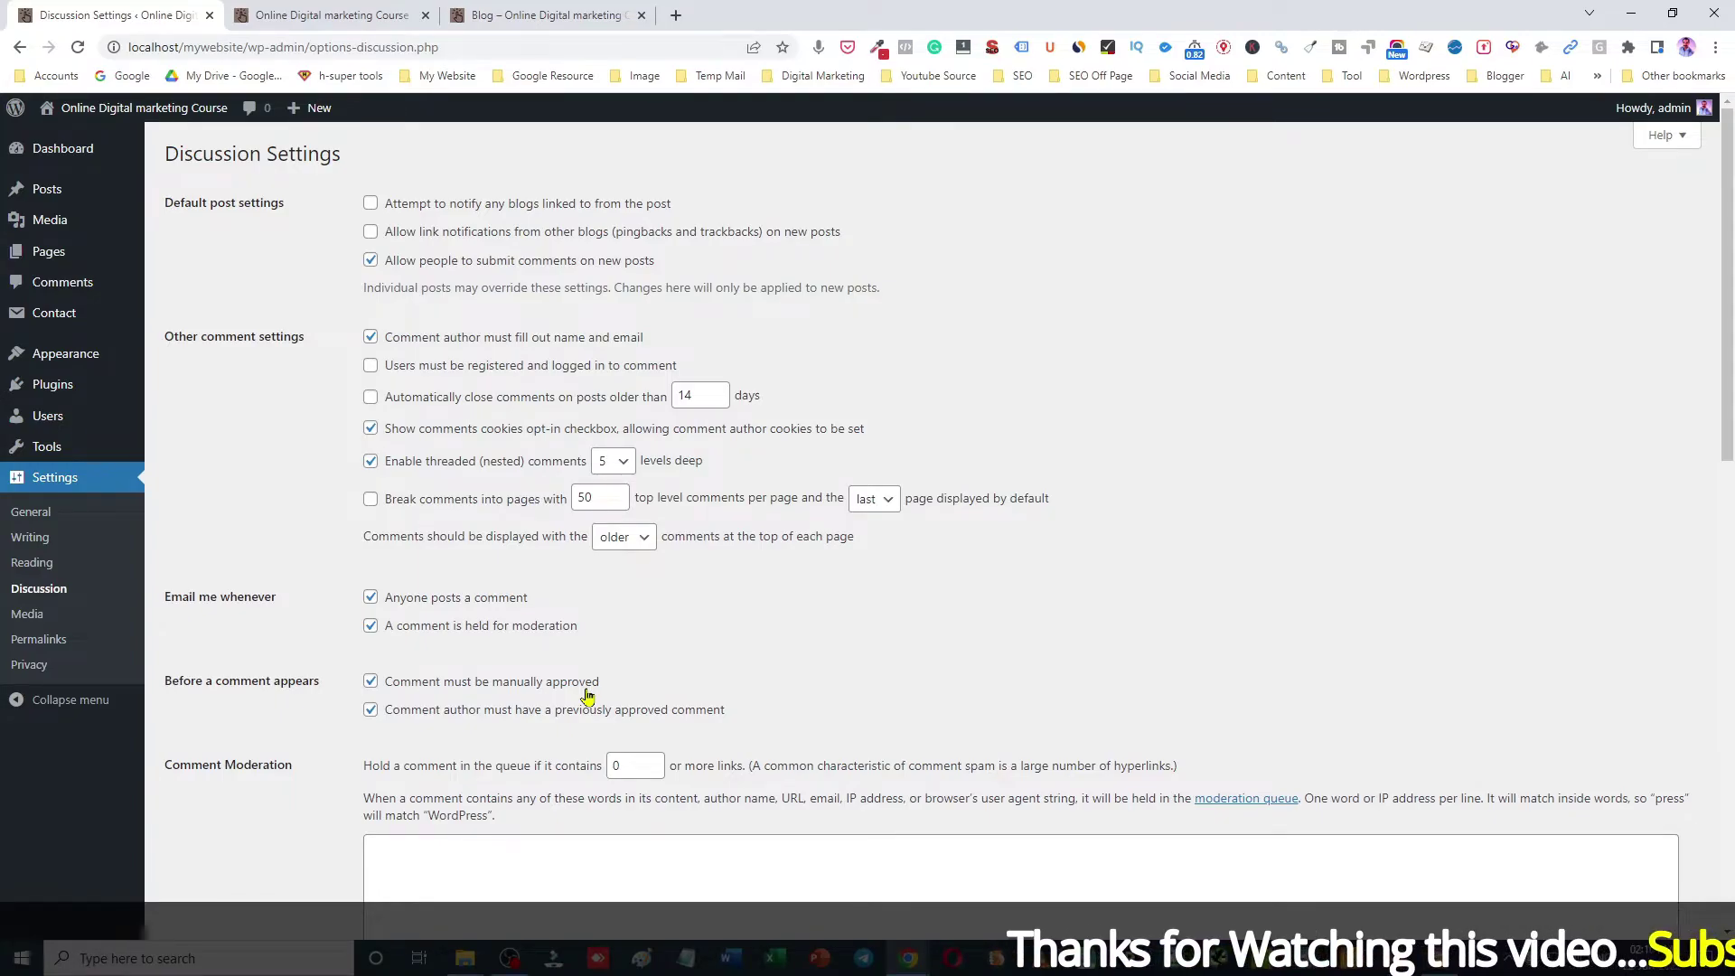
- Change the Comment Moderation link threshold from 0 to 1 link
scroll(393, 710, "down", 3)
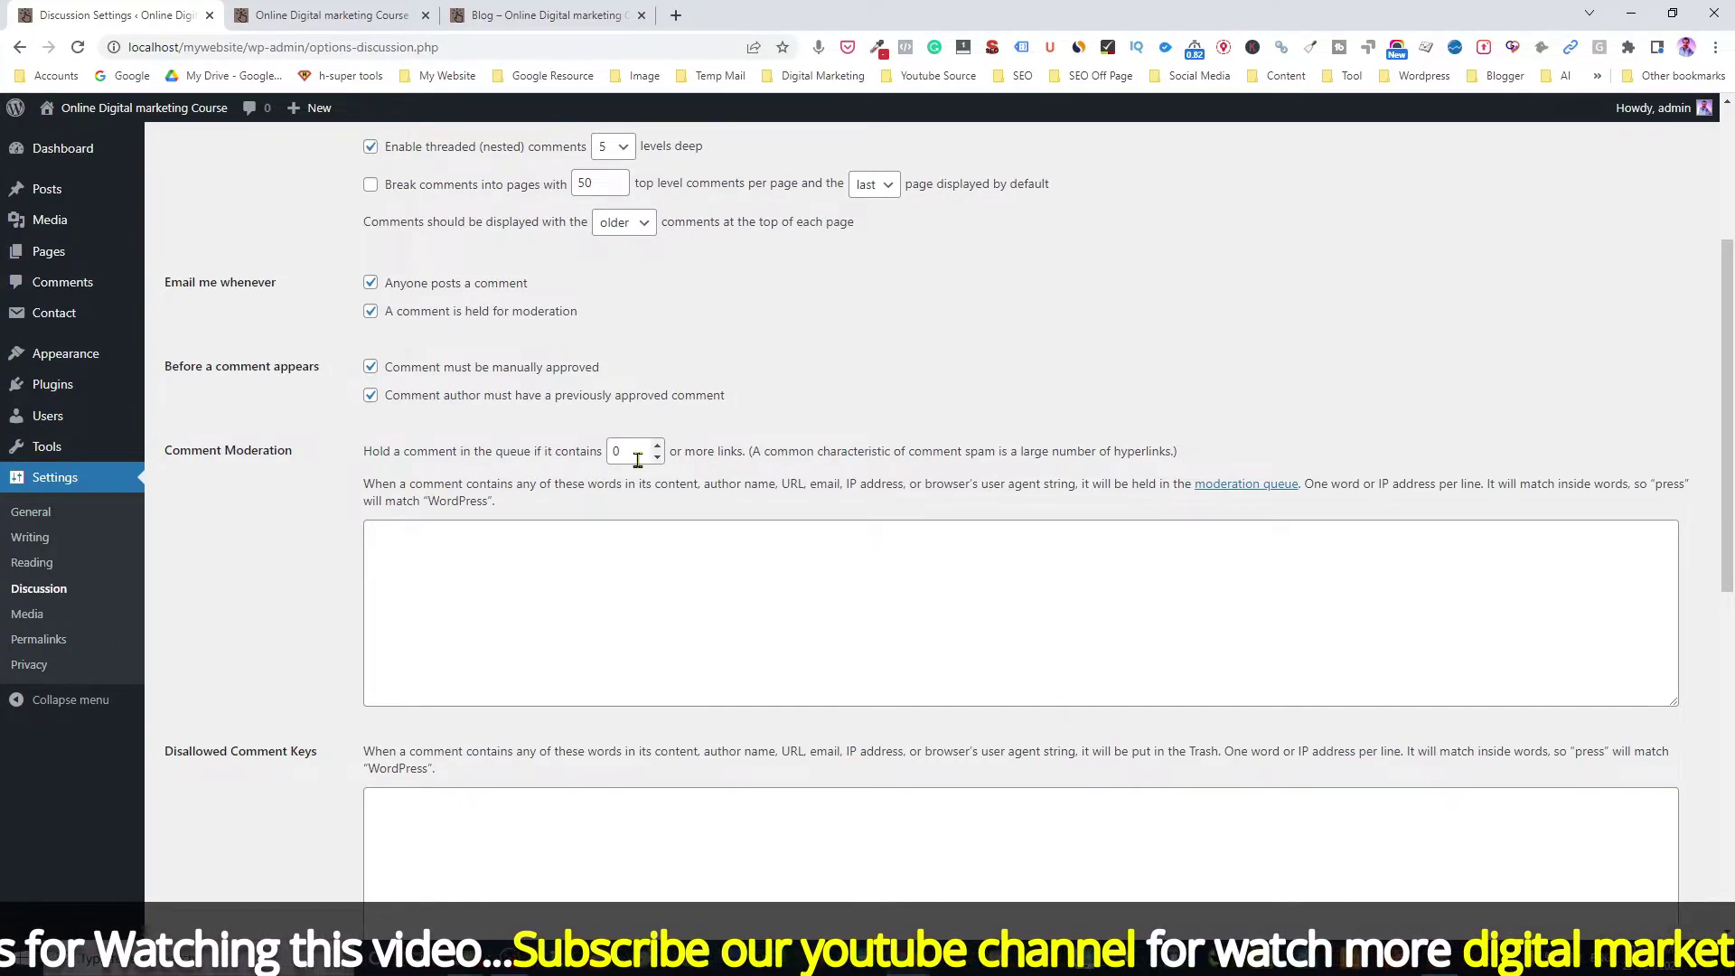
left_click_drag(638, 453, 599, 462)
type("1")
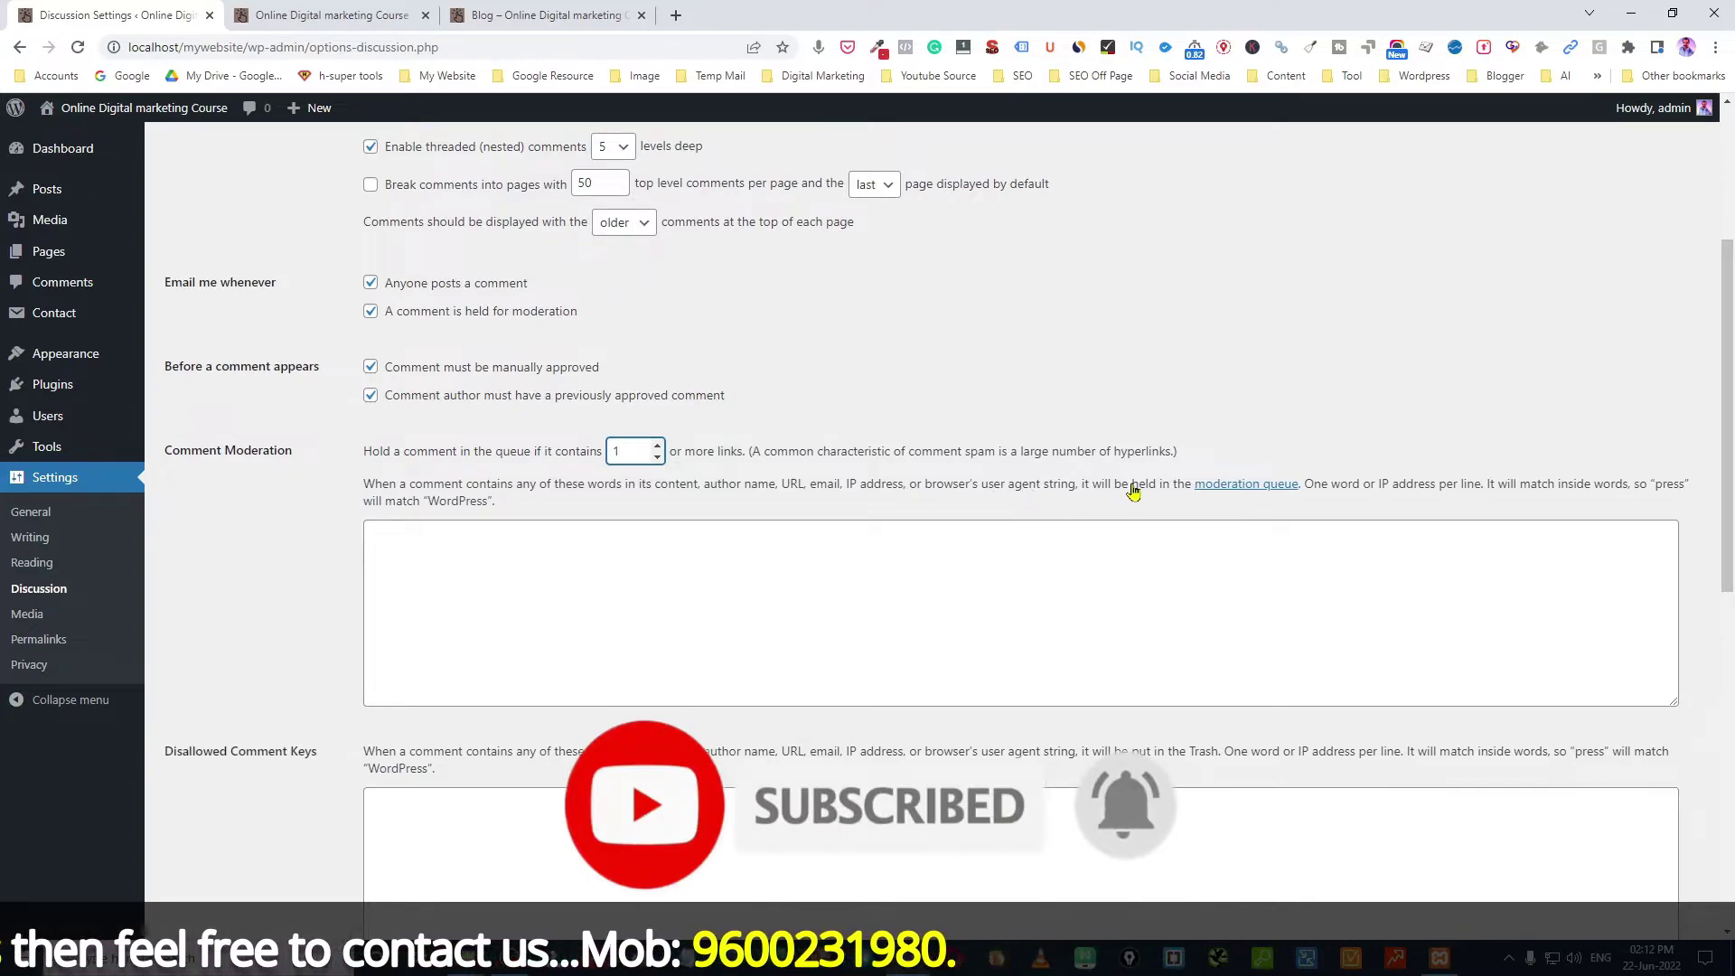
left_click(466, 564)
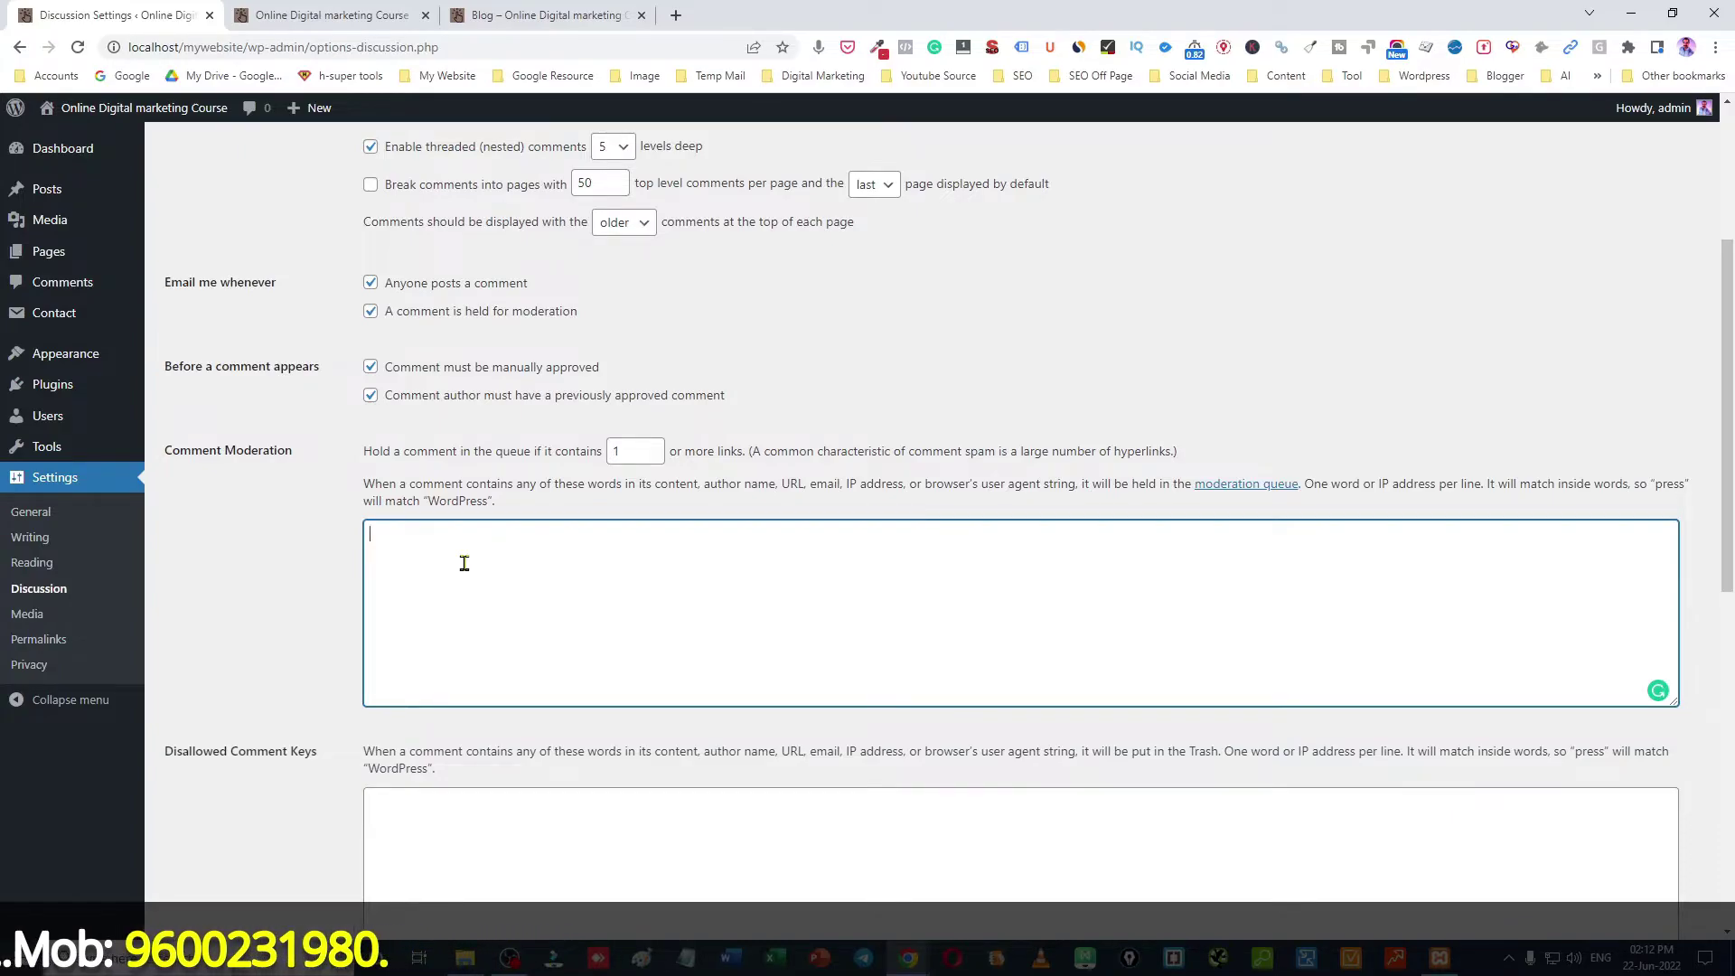
- Add 'free' and a commenter's e-mail address on separate lines of the moderation word list
type("free")
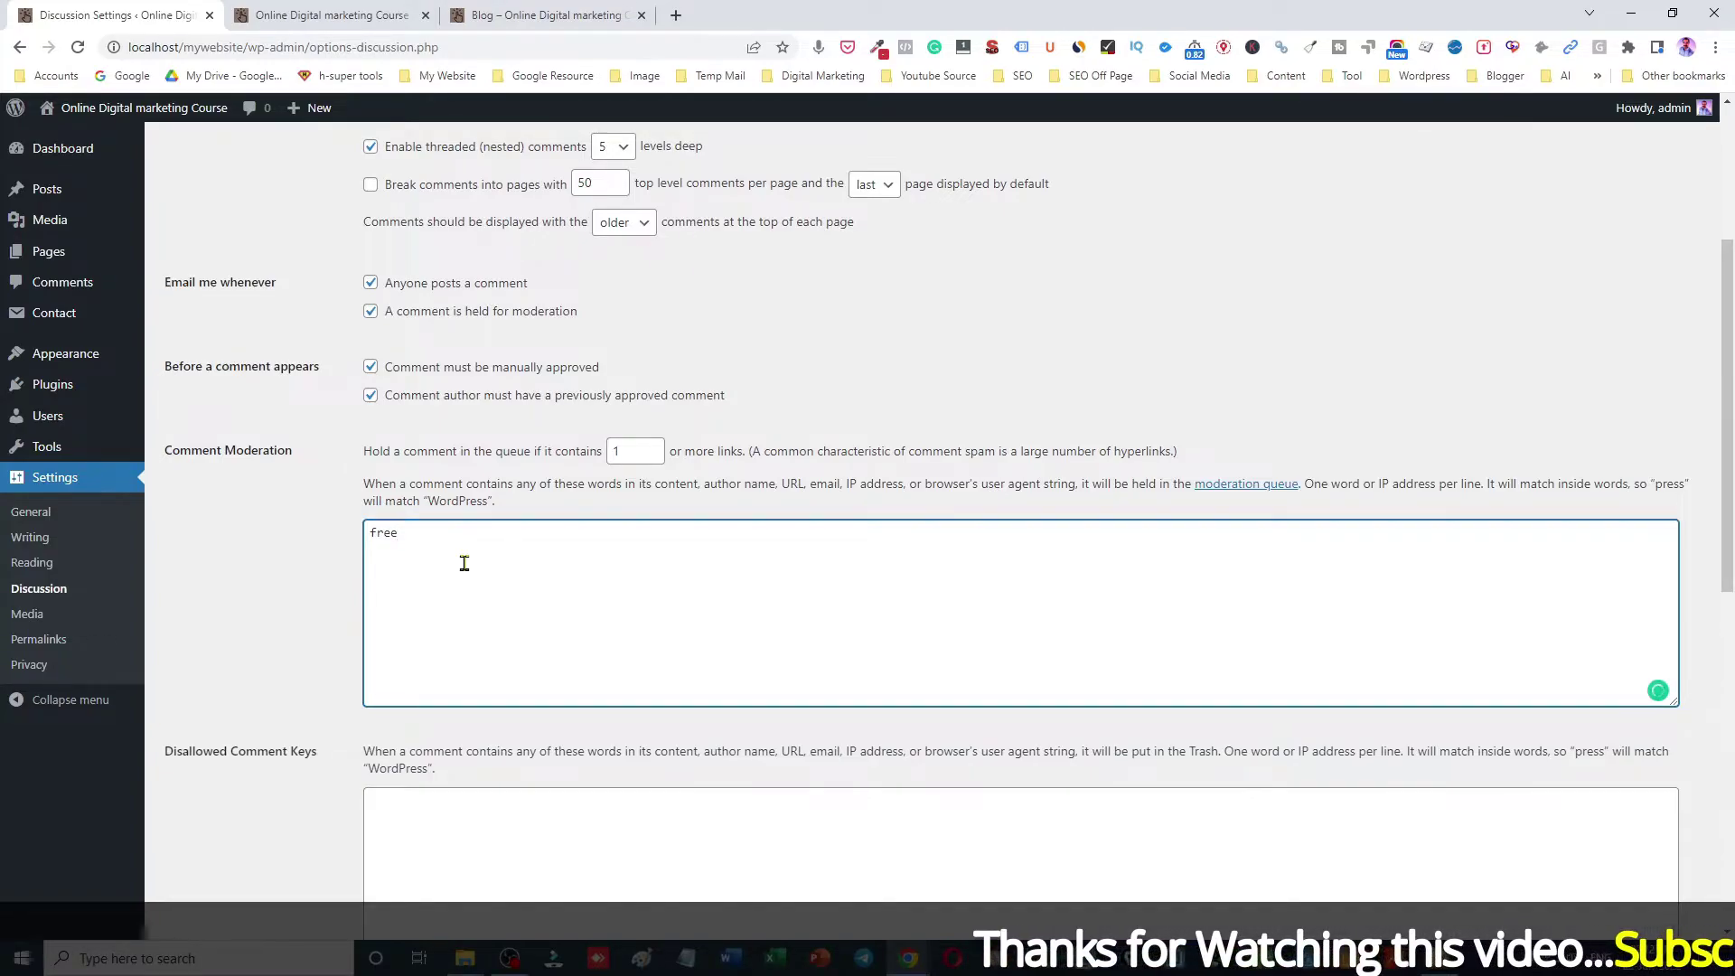
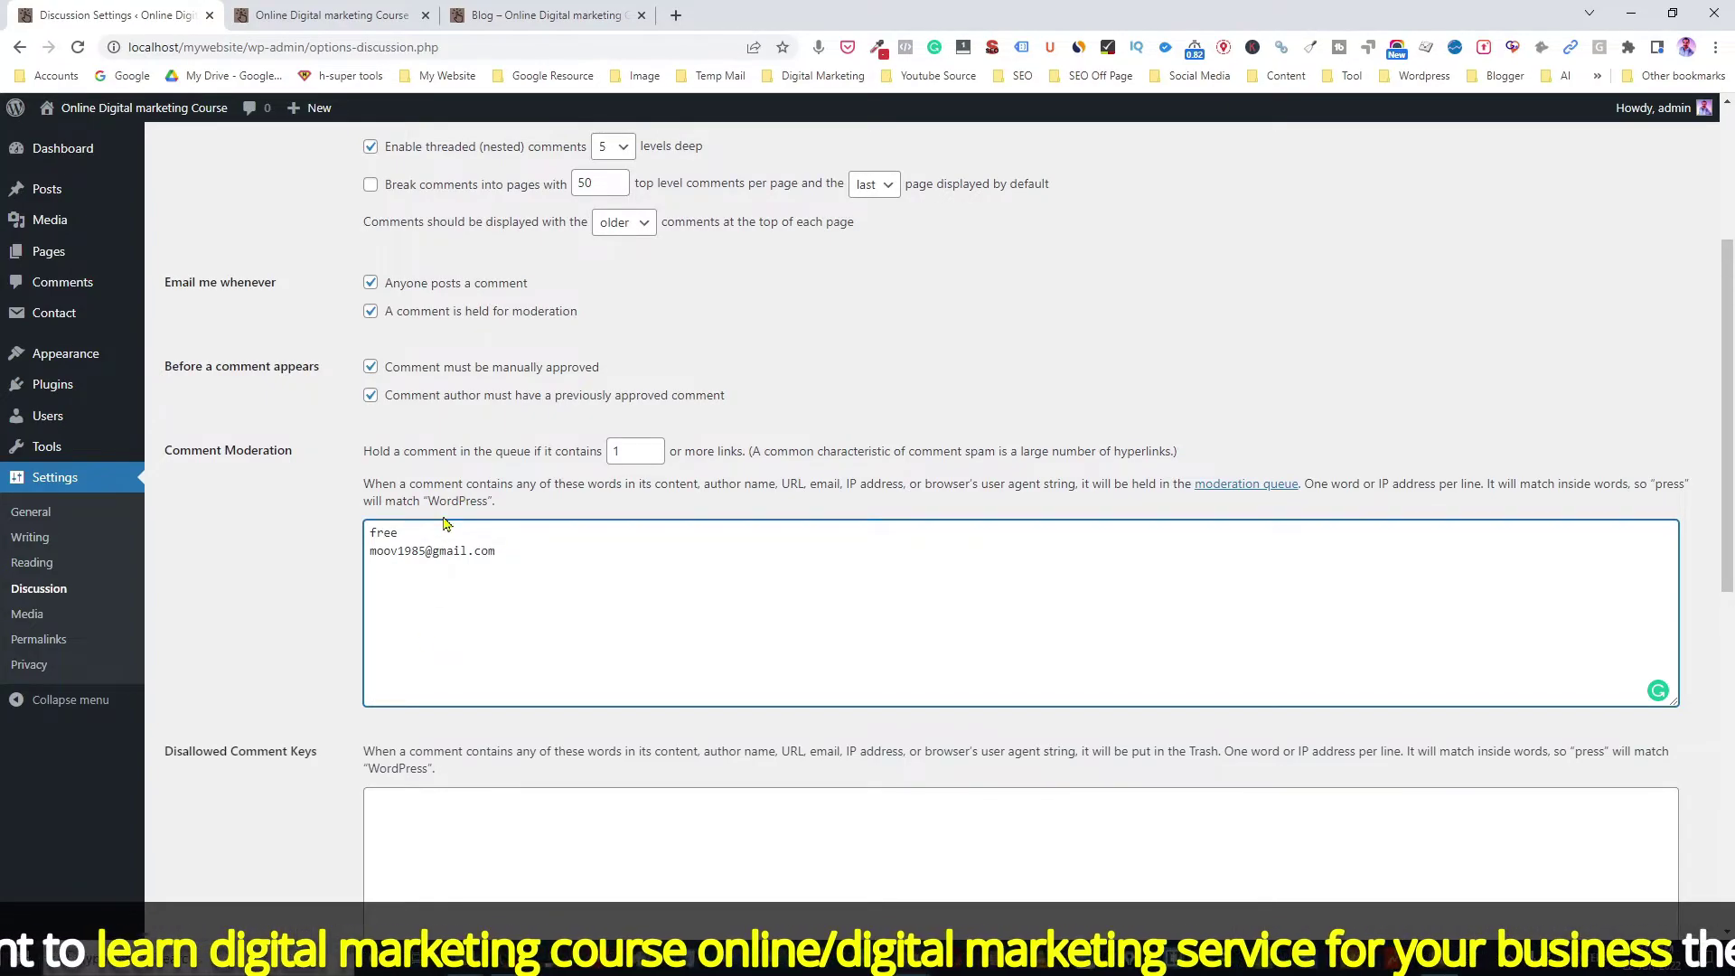
left_click_drag(1728, 461, 1728, 594)
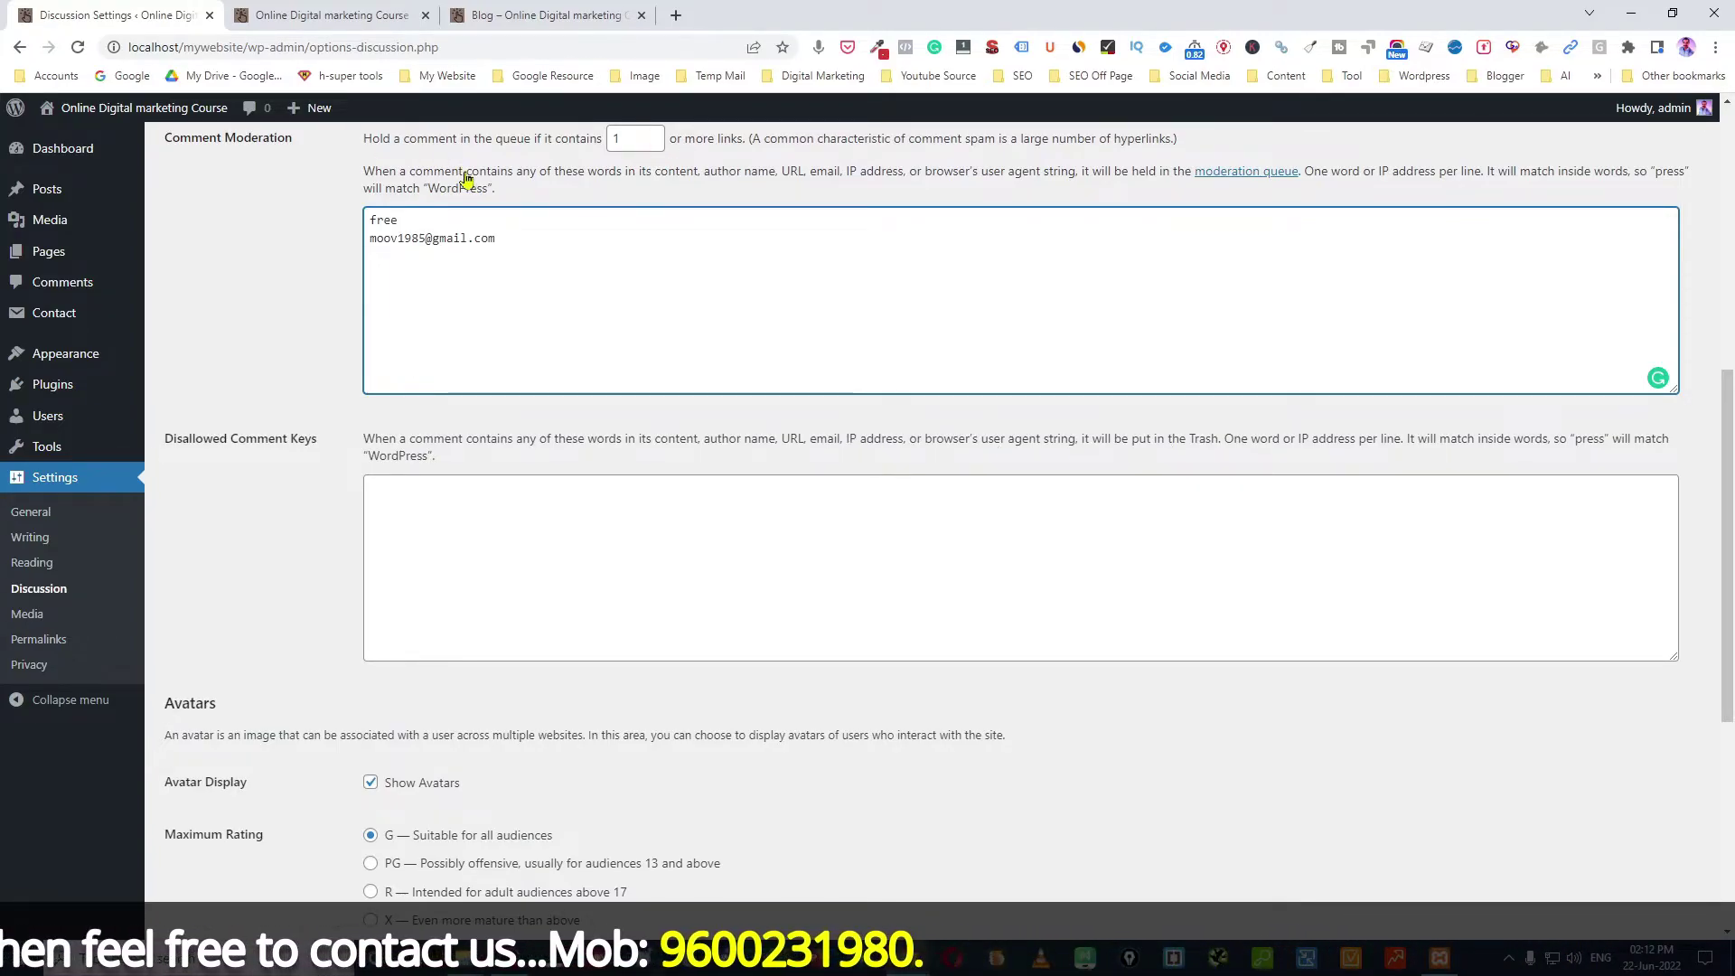
left_click_drag(520, 237, 368, 224)
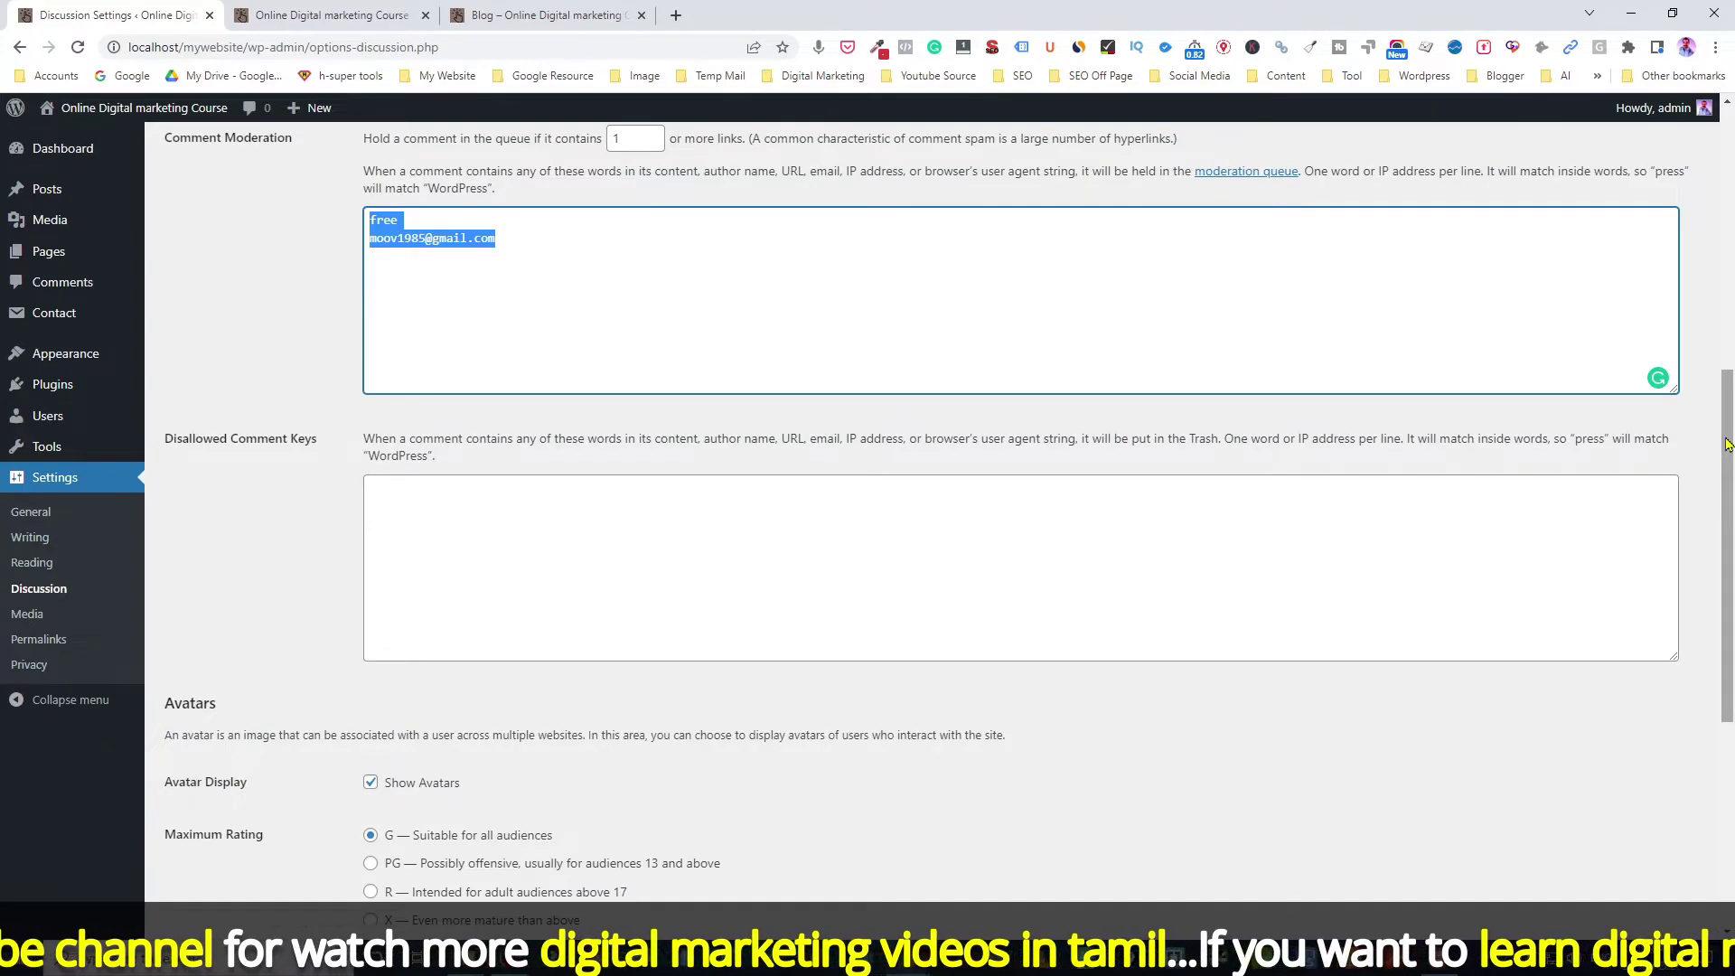
scroll(1727, 443, "down", 3)
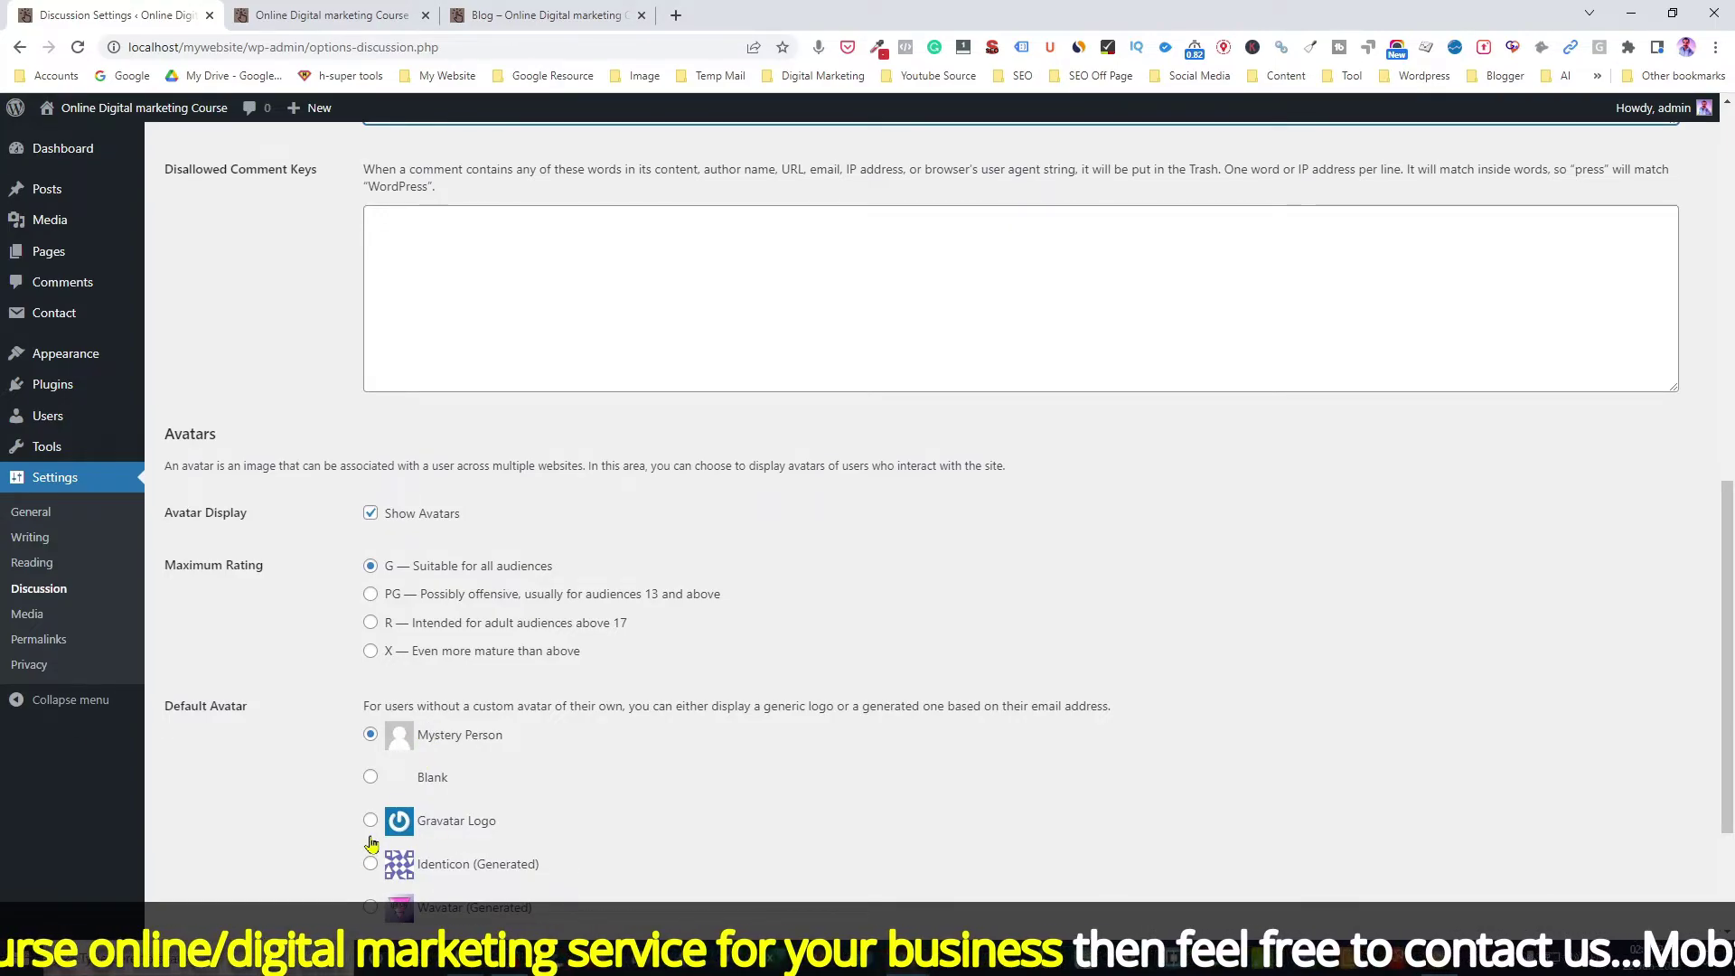
- Choose Wavatar (Generated) as the default avatar and save the Discussion Settings
left_click(371, 907)
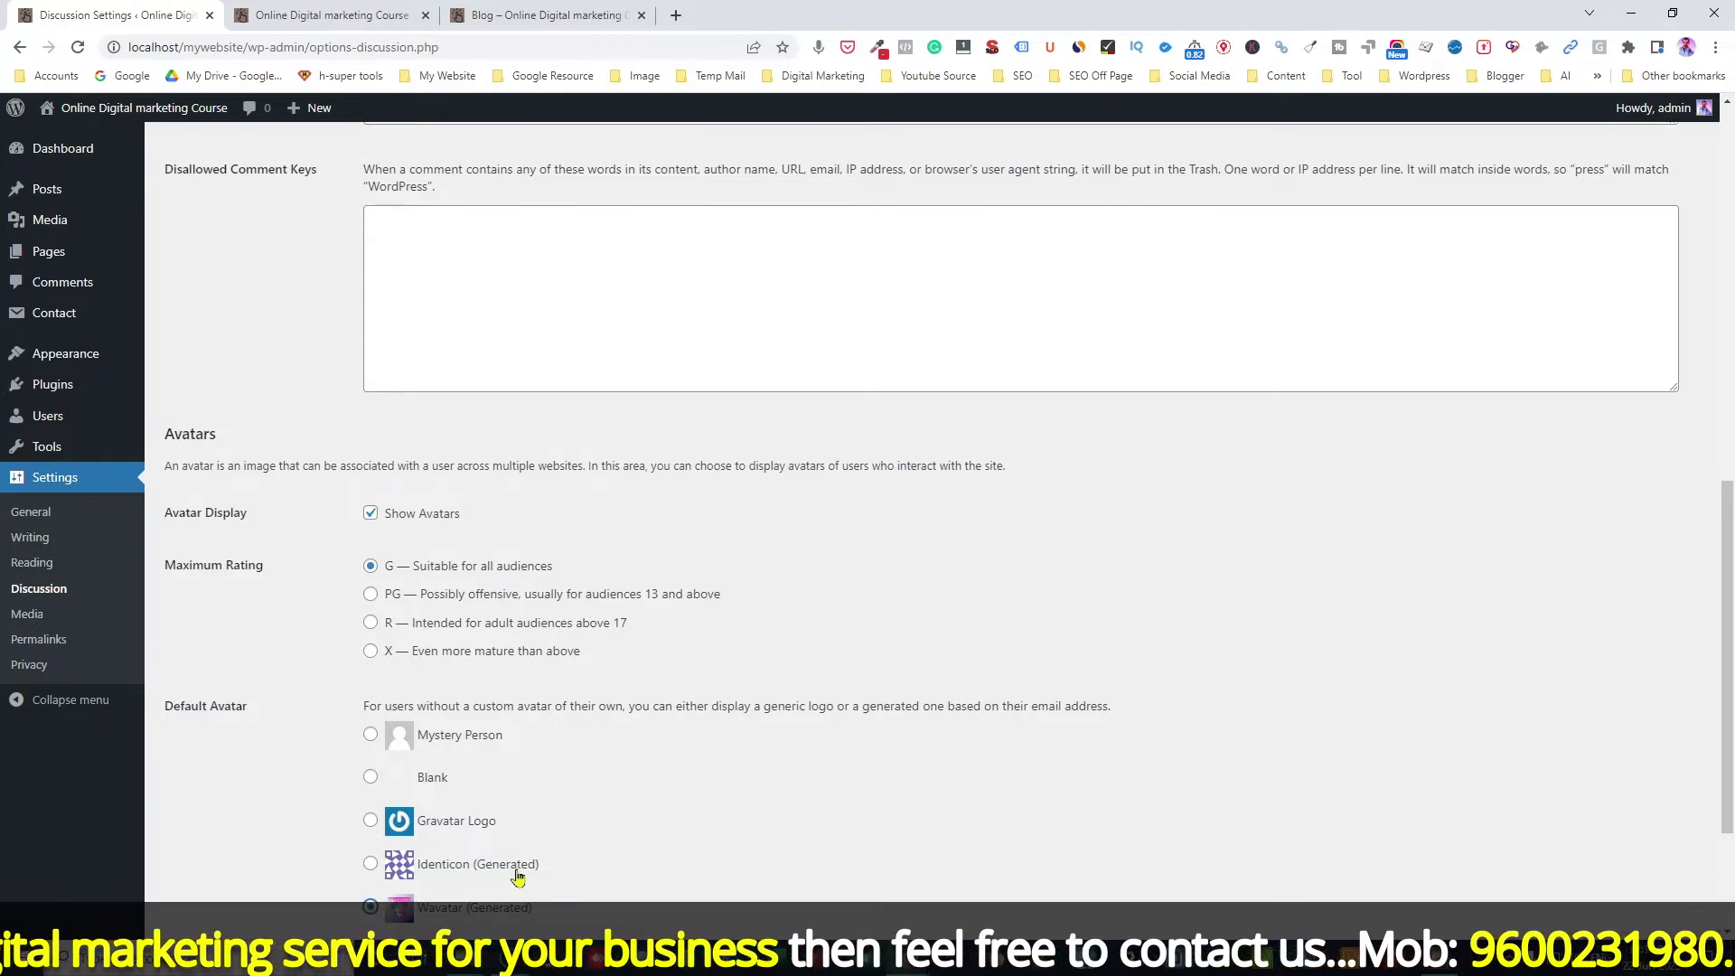
left_click_drag(1726, 580, 1733, 682)
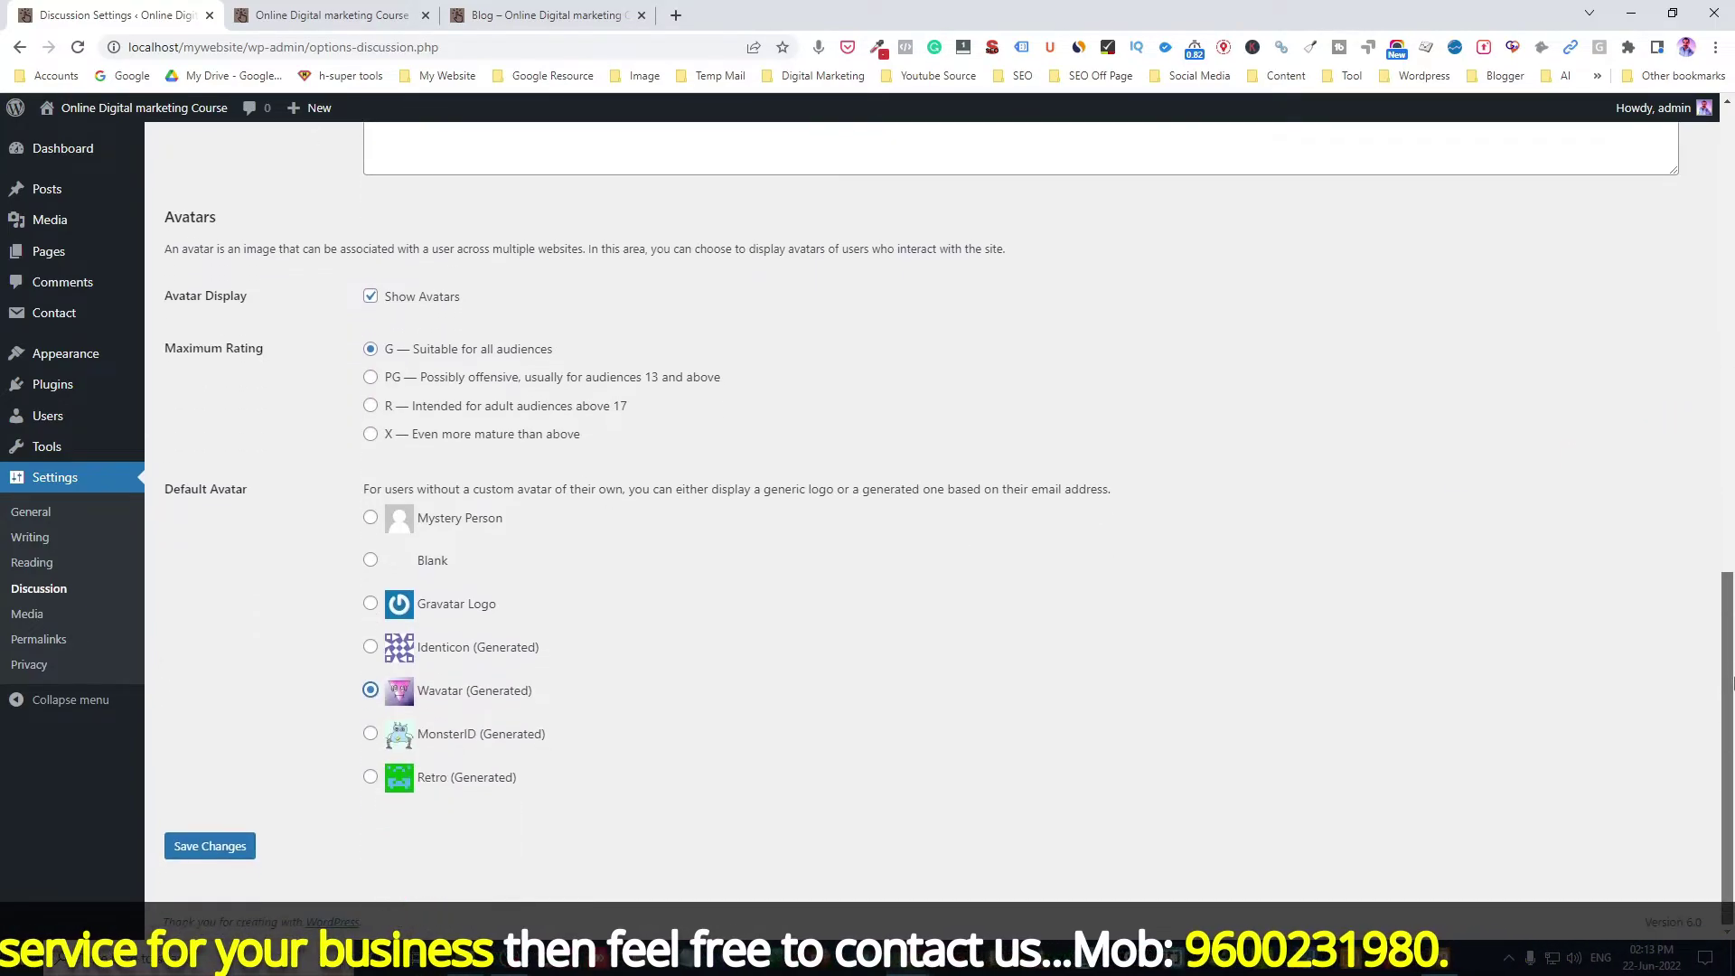
left_click(207, 847)
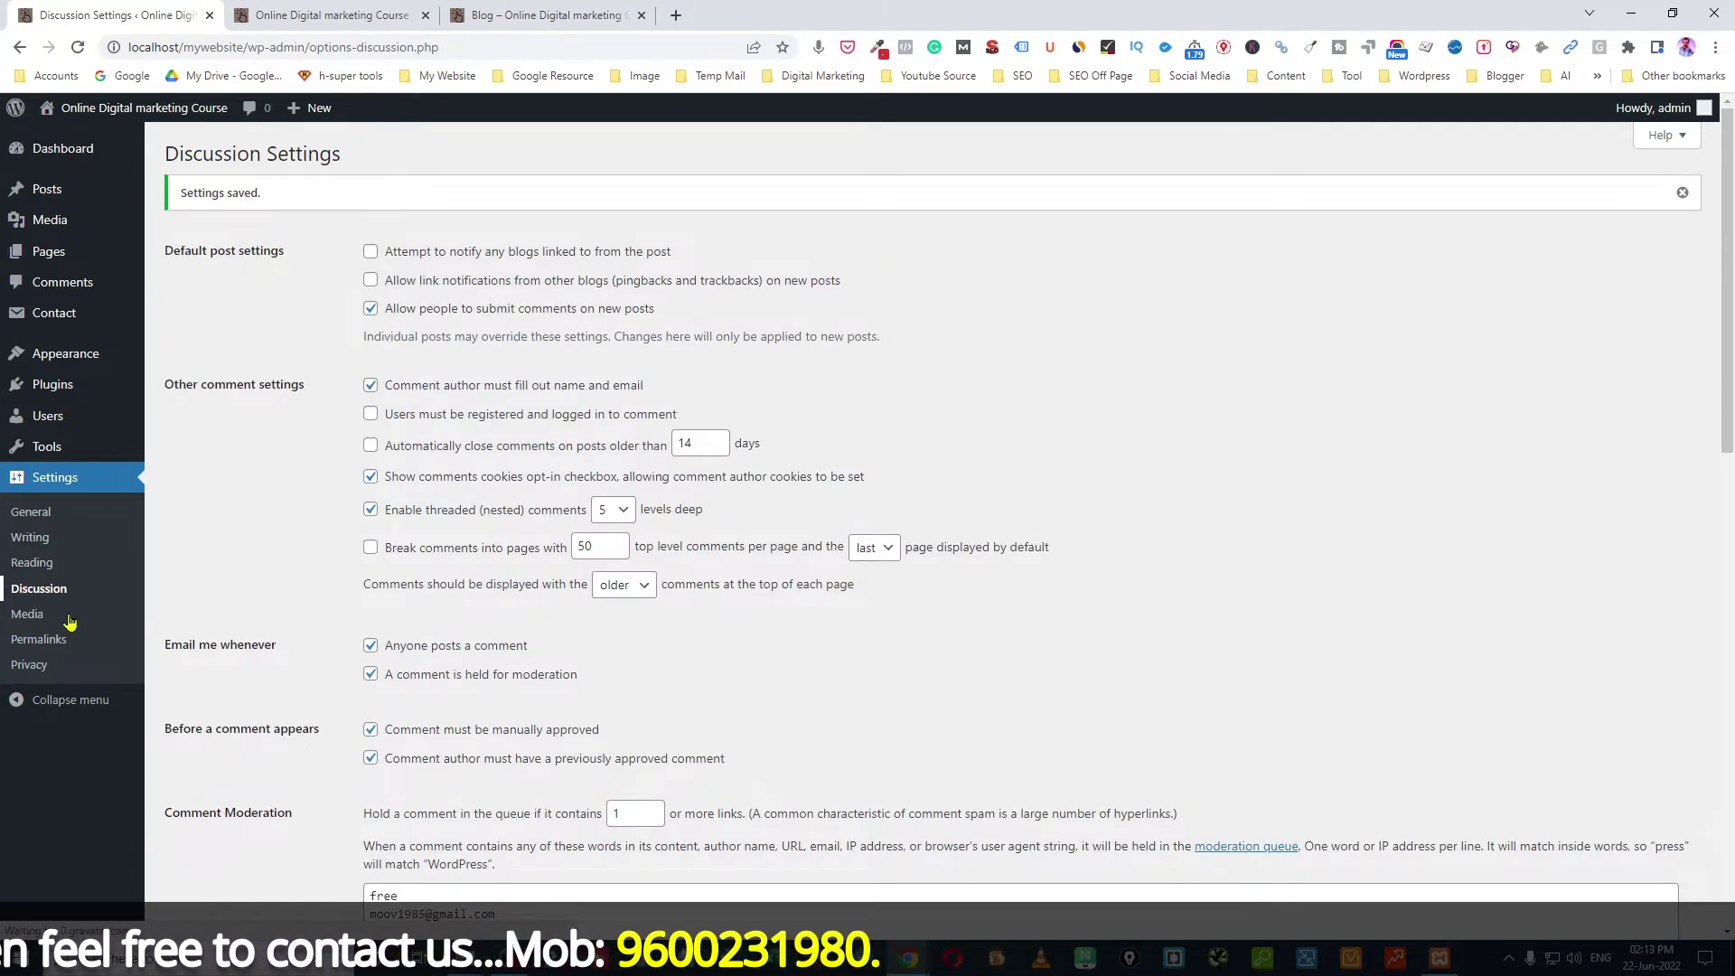
- Change the Media Settings thumbnail size from 150 × 150 to 200 × 200 and save
left_click(40, 617)
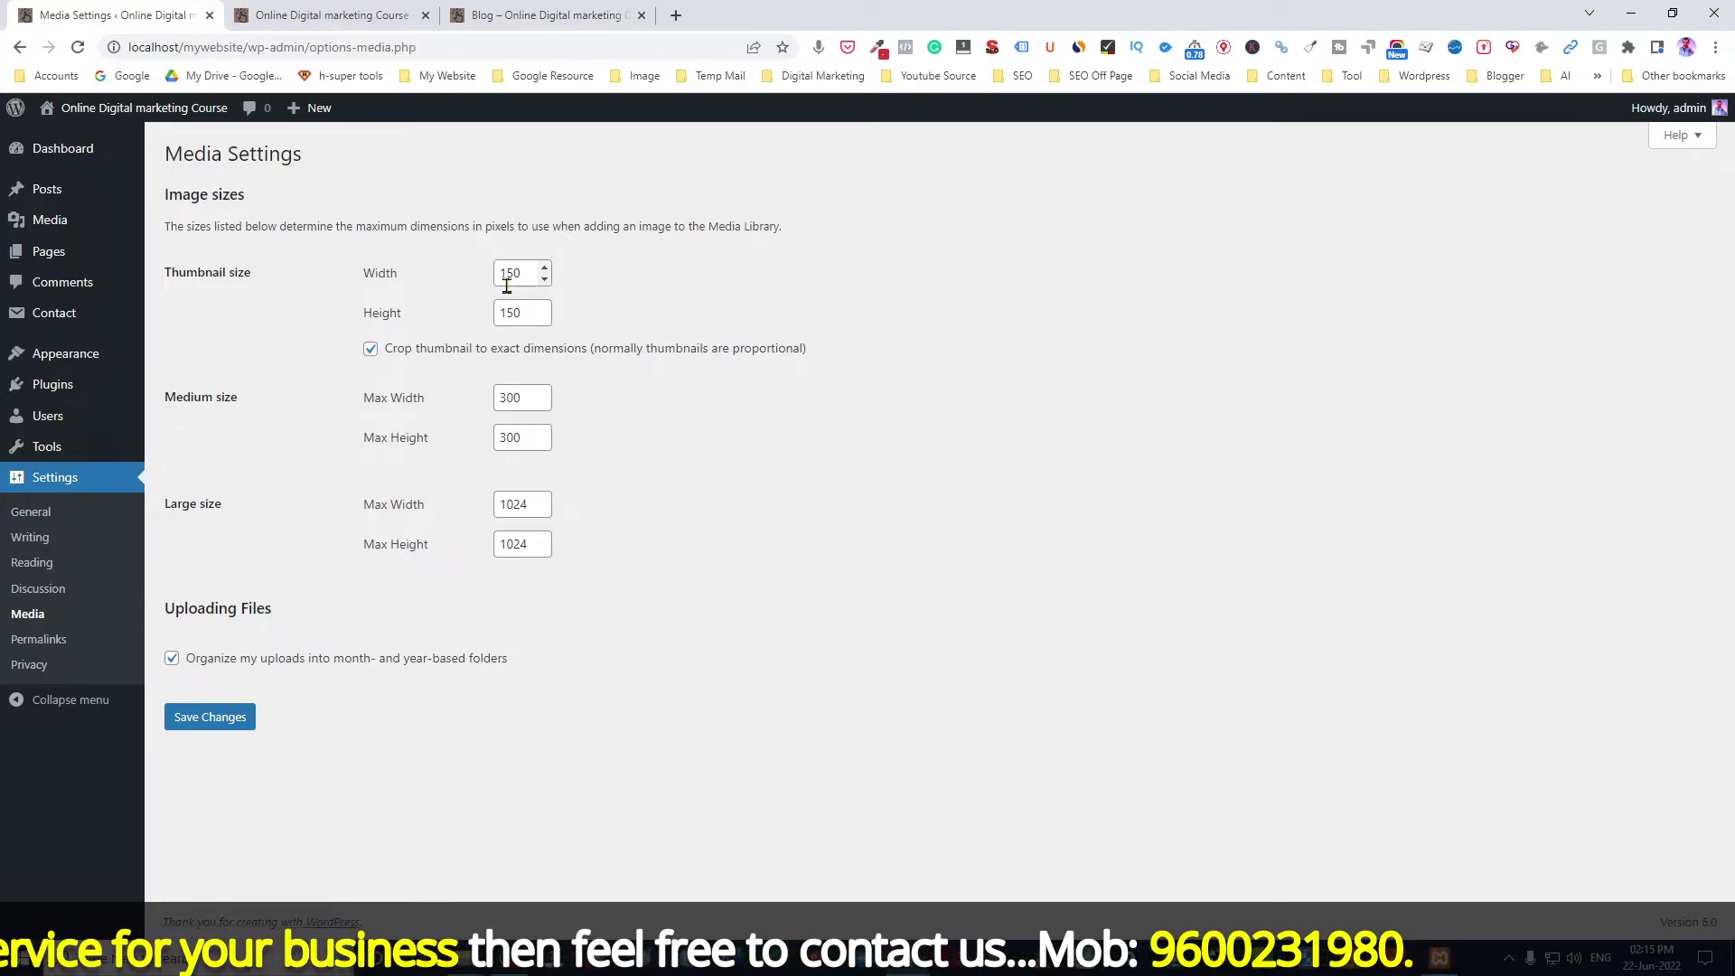
left_click_drag(519, 273, 478, 323)
type("20020")
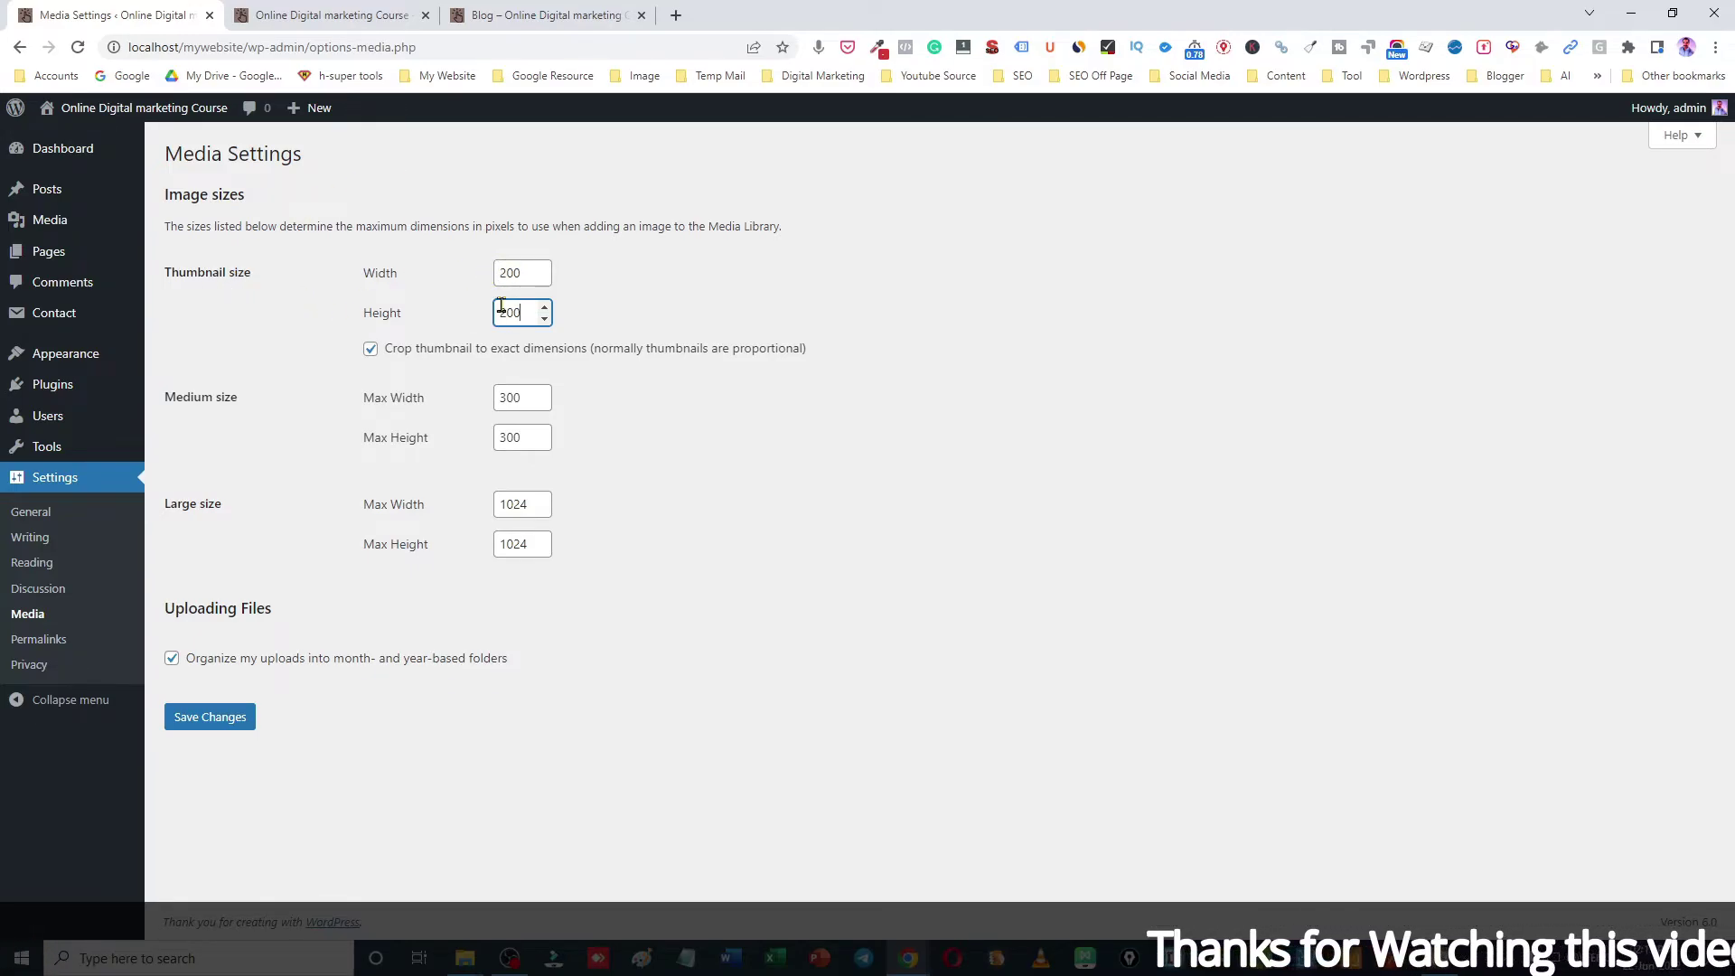
left_click(210, 717)
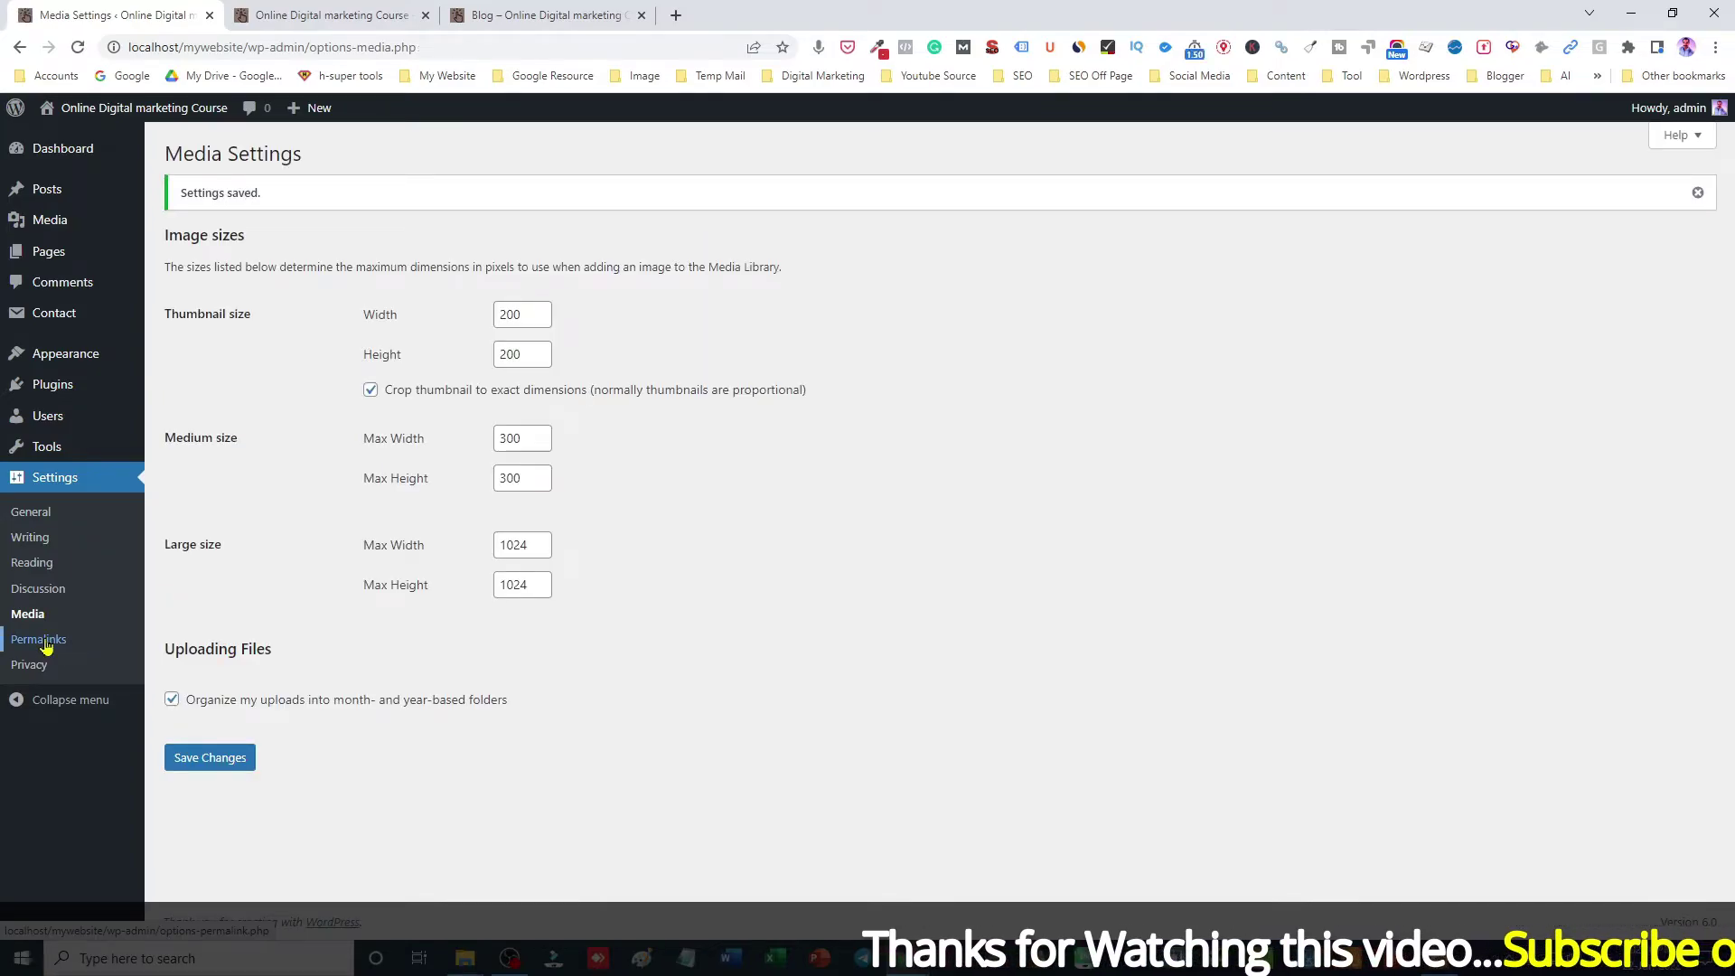
- Go to Settings > Permalinks, where Post name is the current structure
left_click(39, 640)
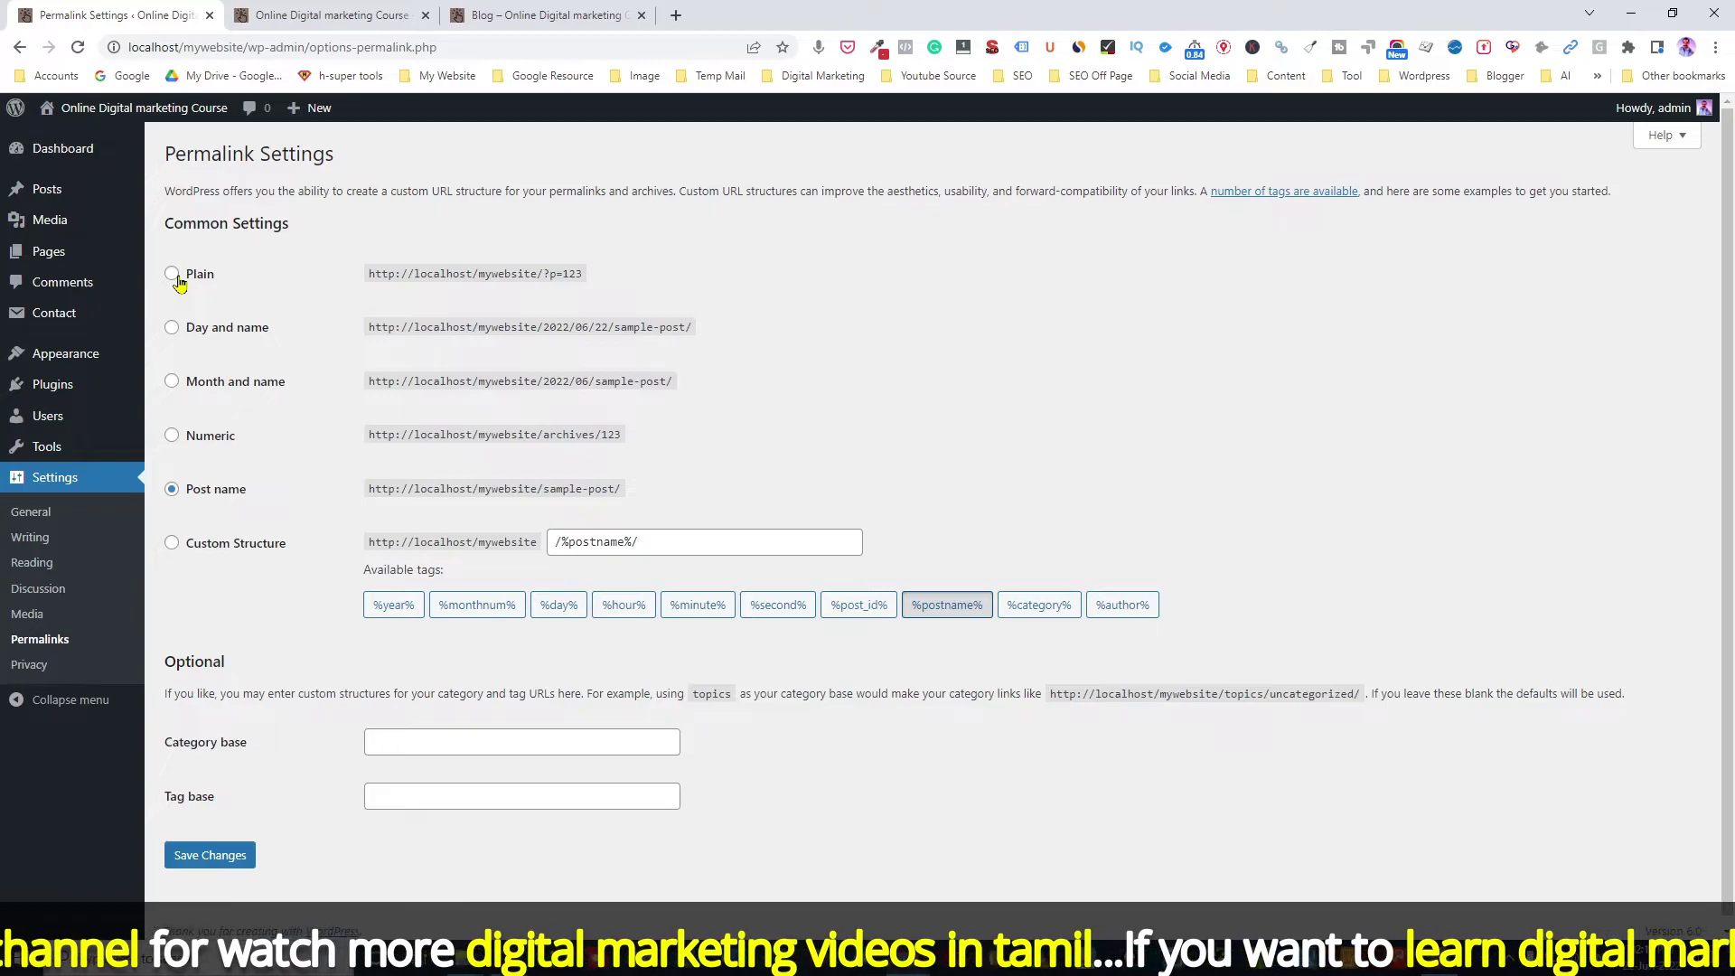
- Save permalinks as Plain and confirm the About Us page address uses ?page_id=65
left_click(171, 276)
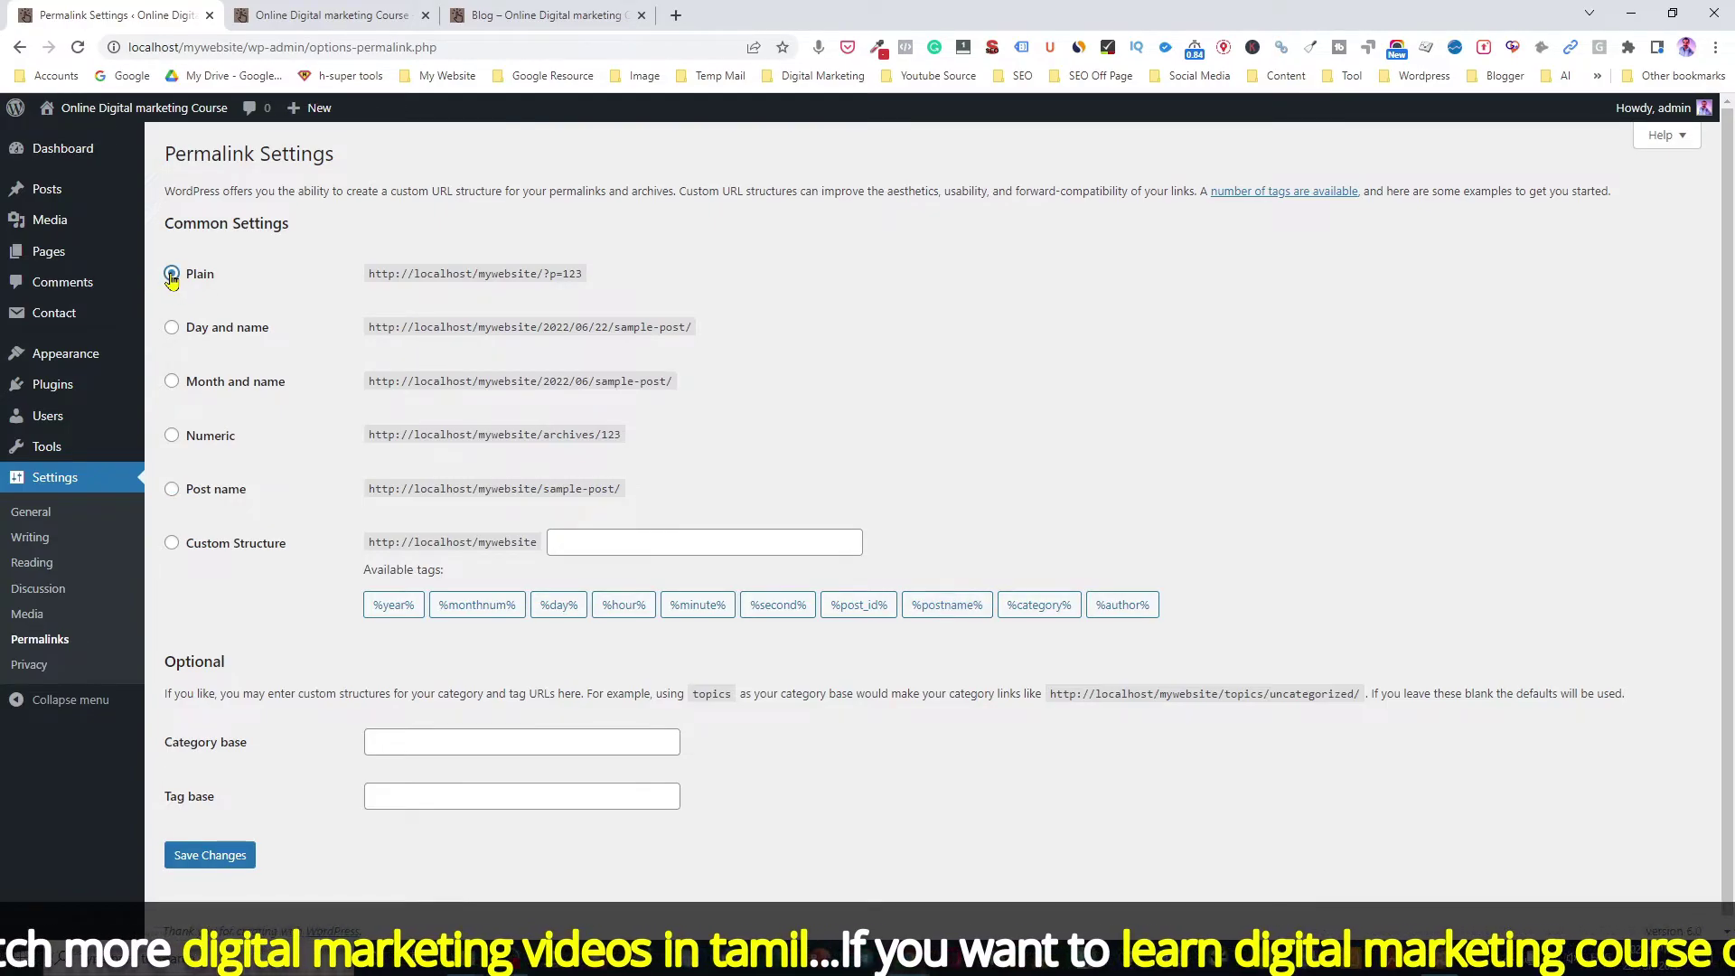
left_click(222, 857)
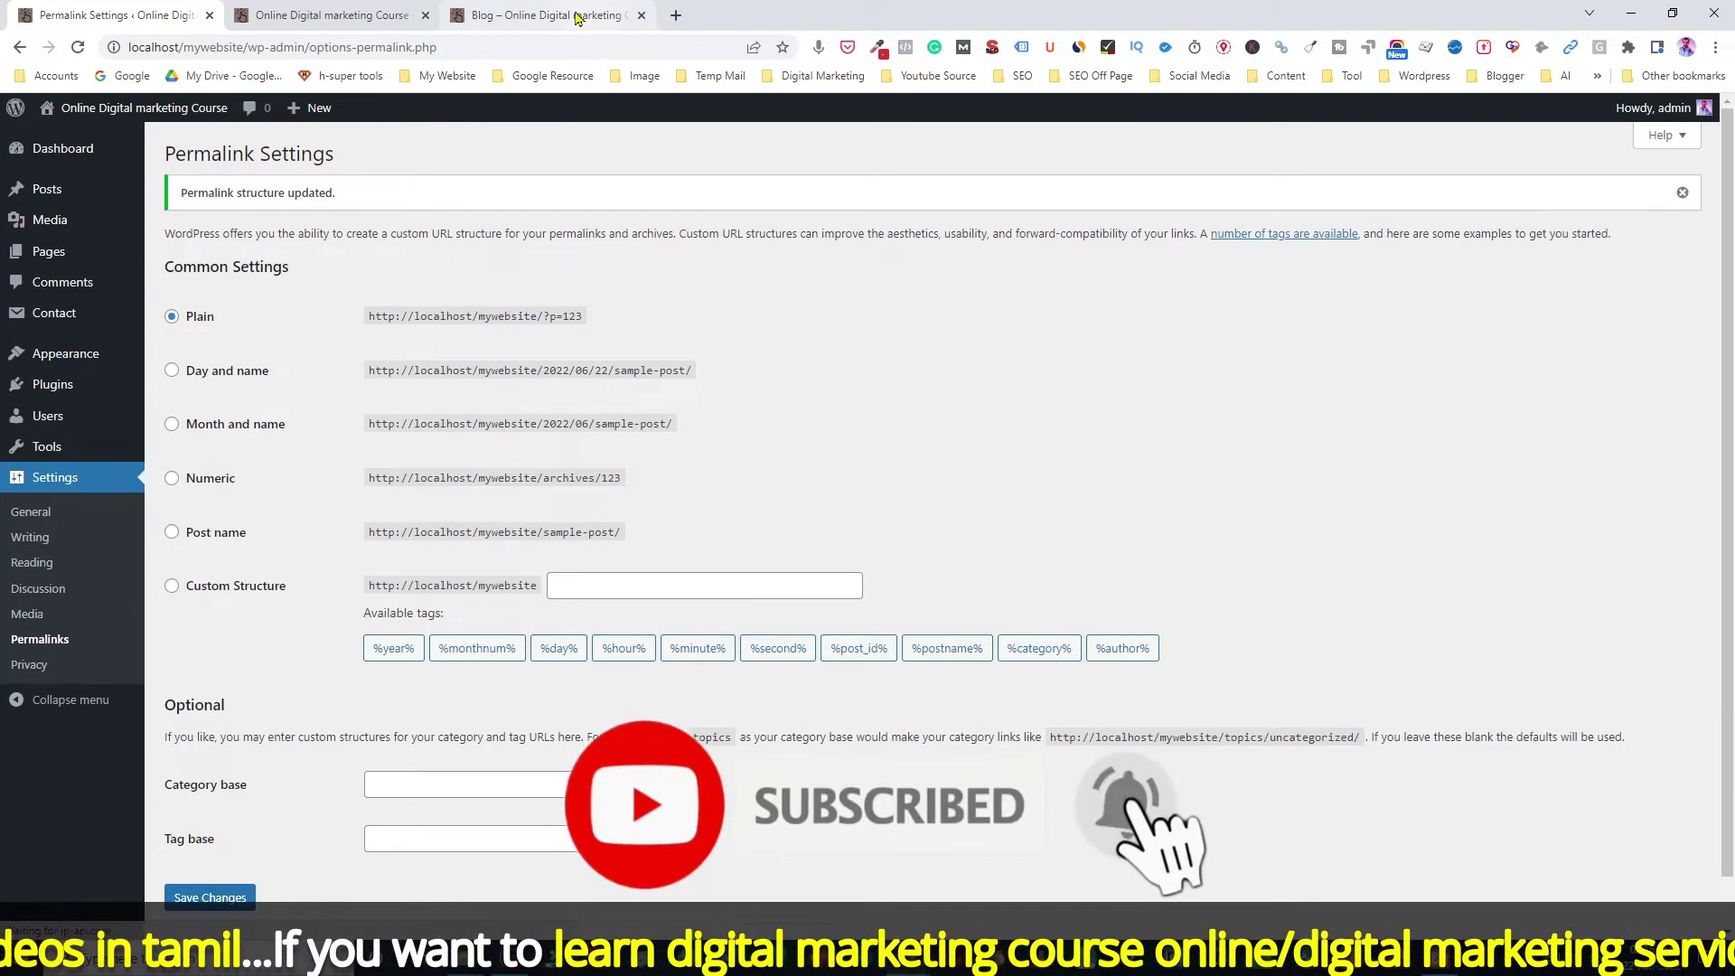
left_click(575, 19)
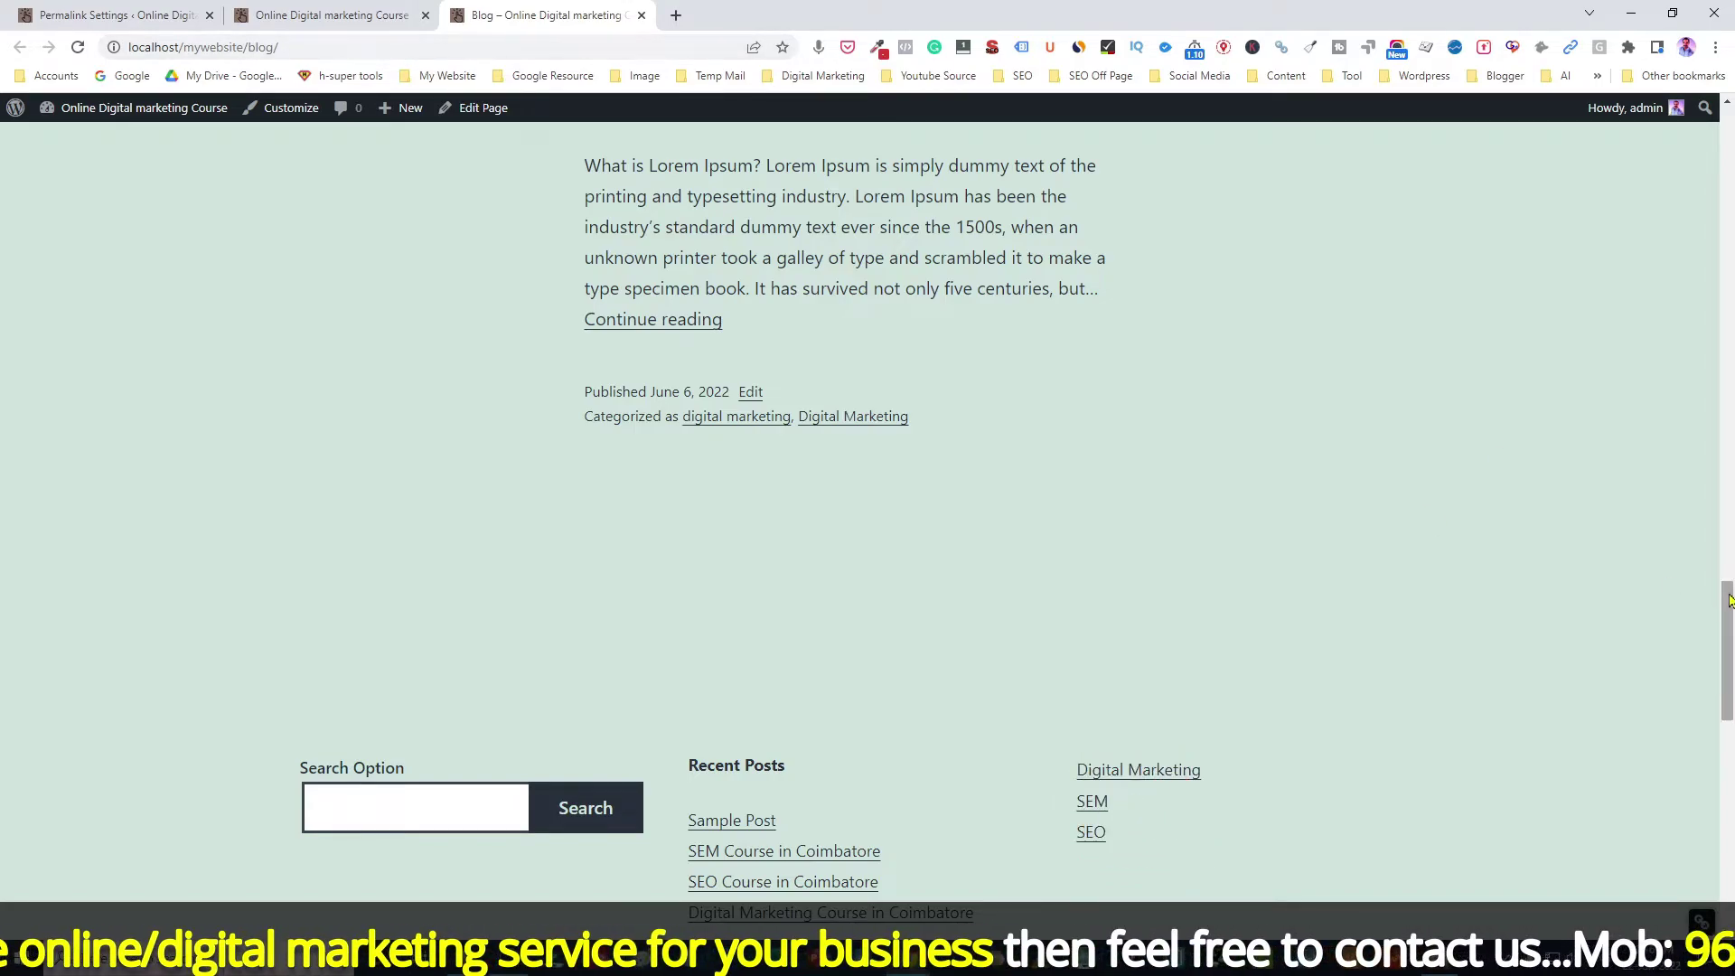
key("ctrl+w")
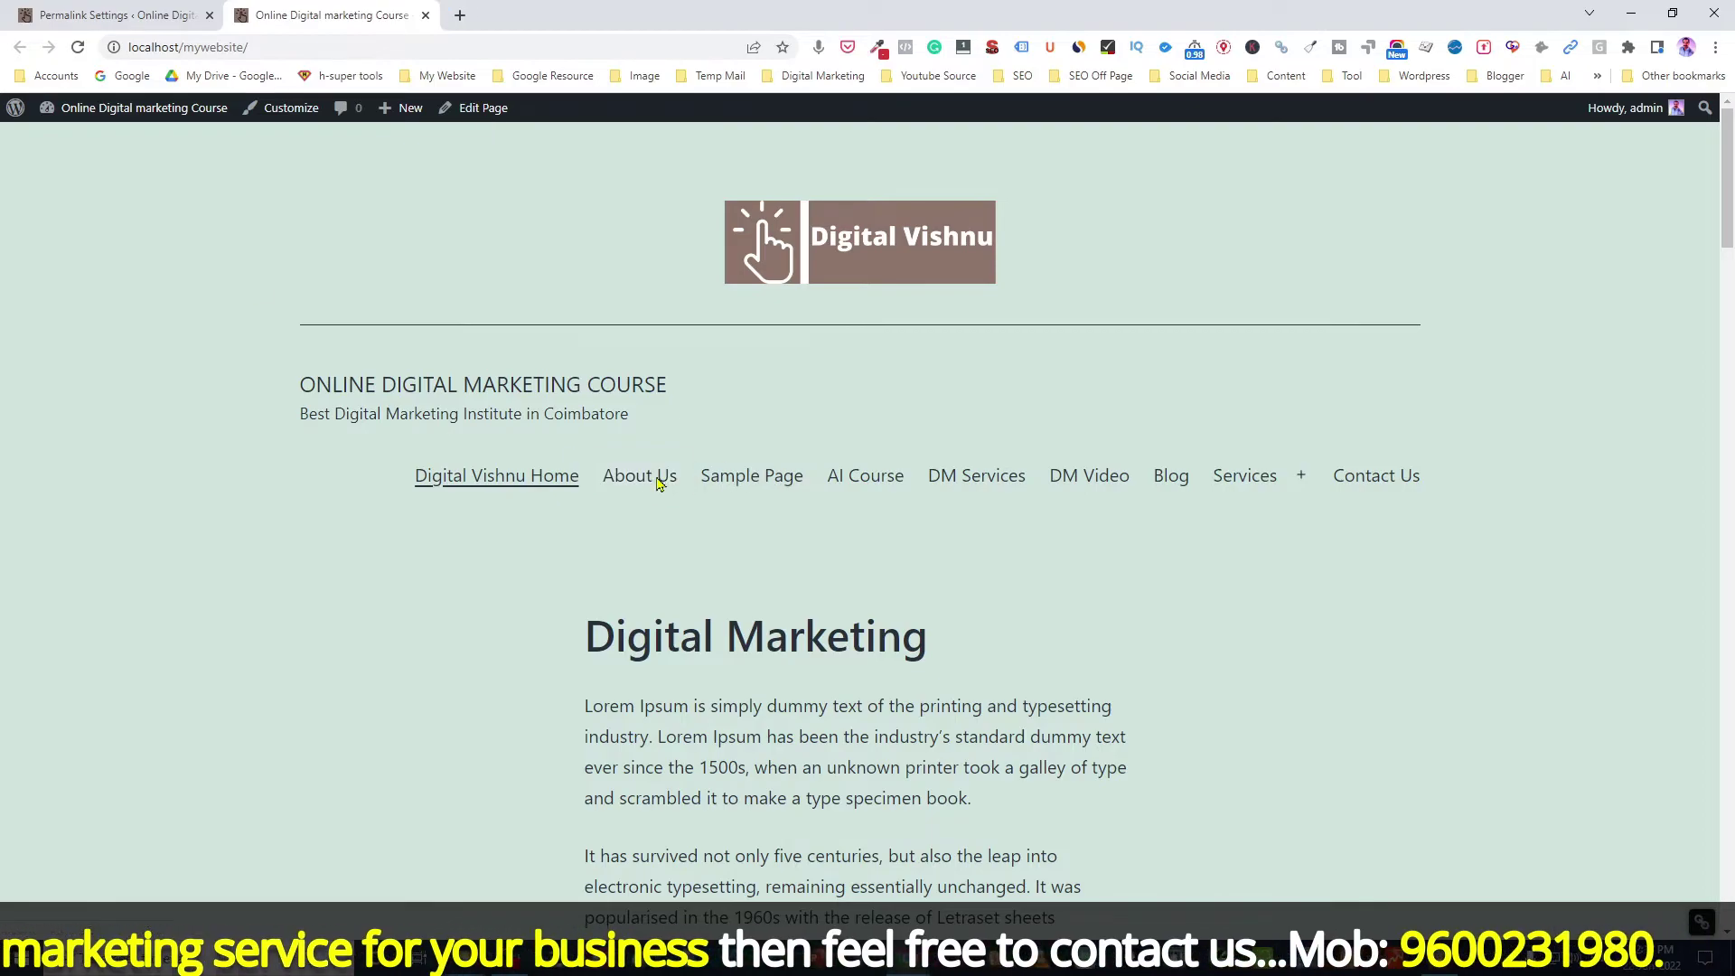
left_click(662, 479)
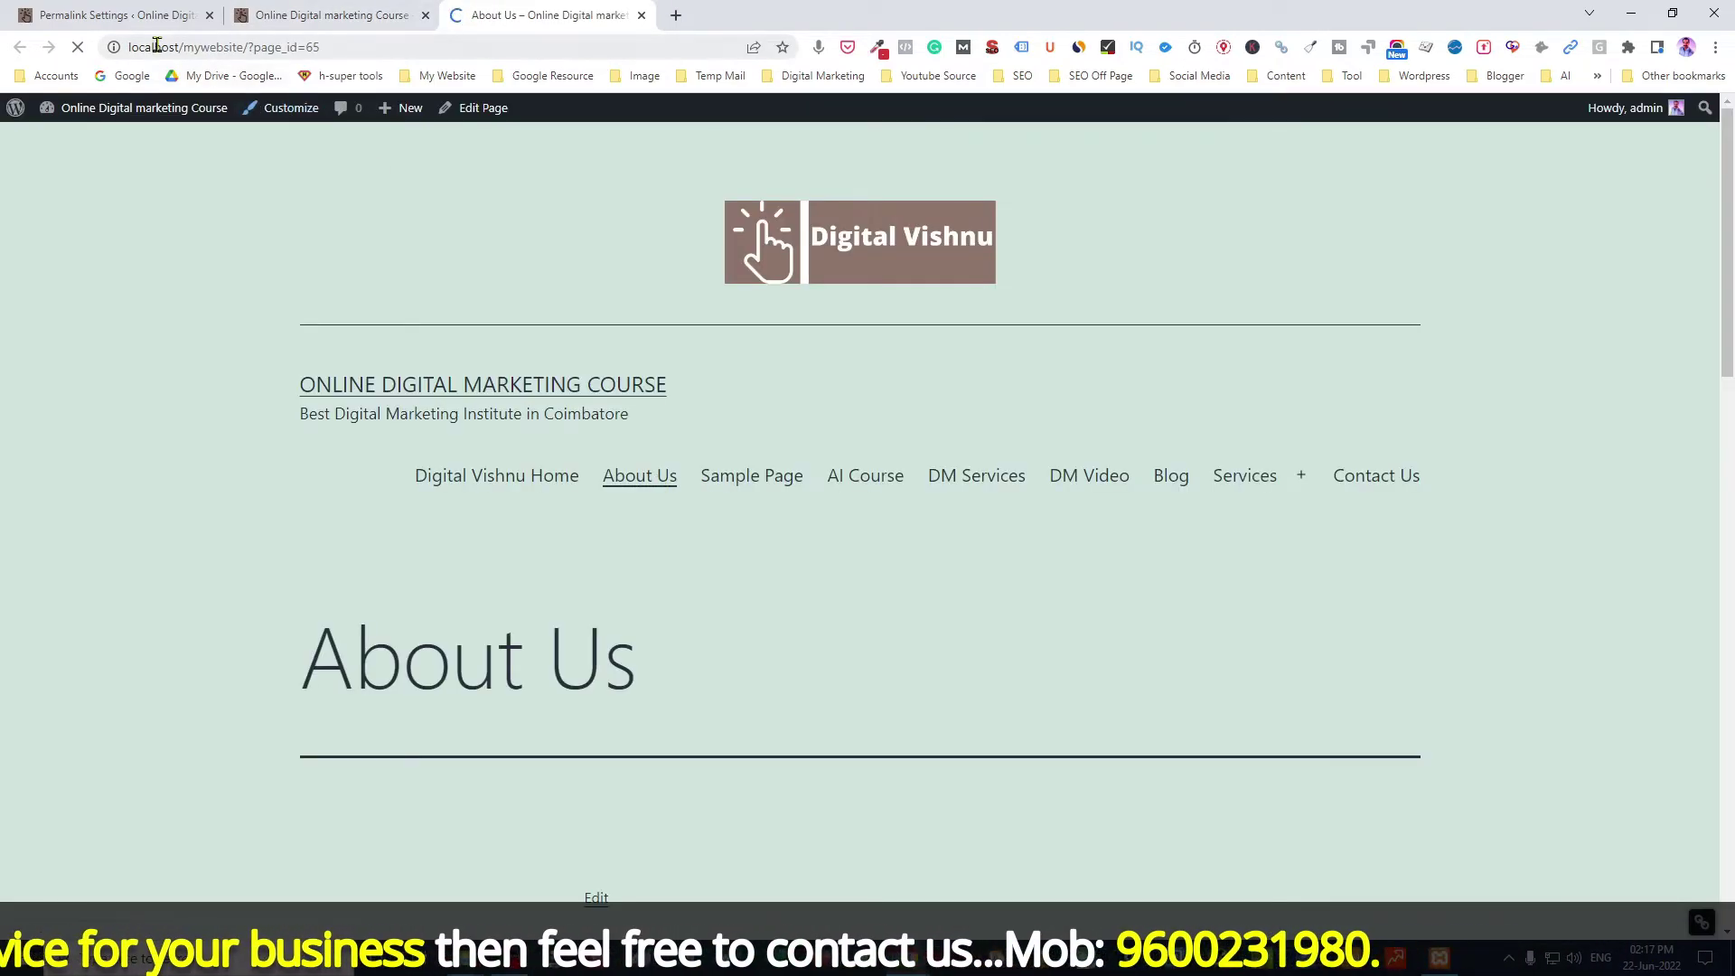
left_click_drag(128, 47, 243, 47)
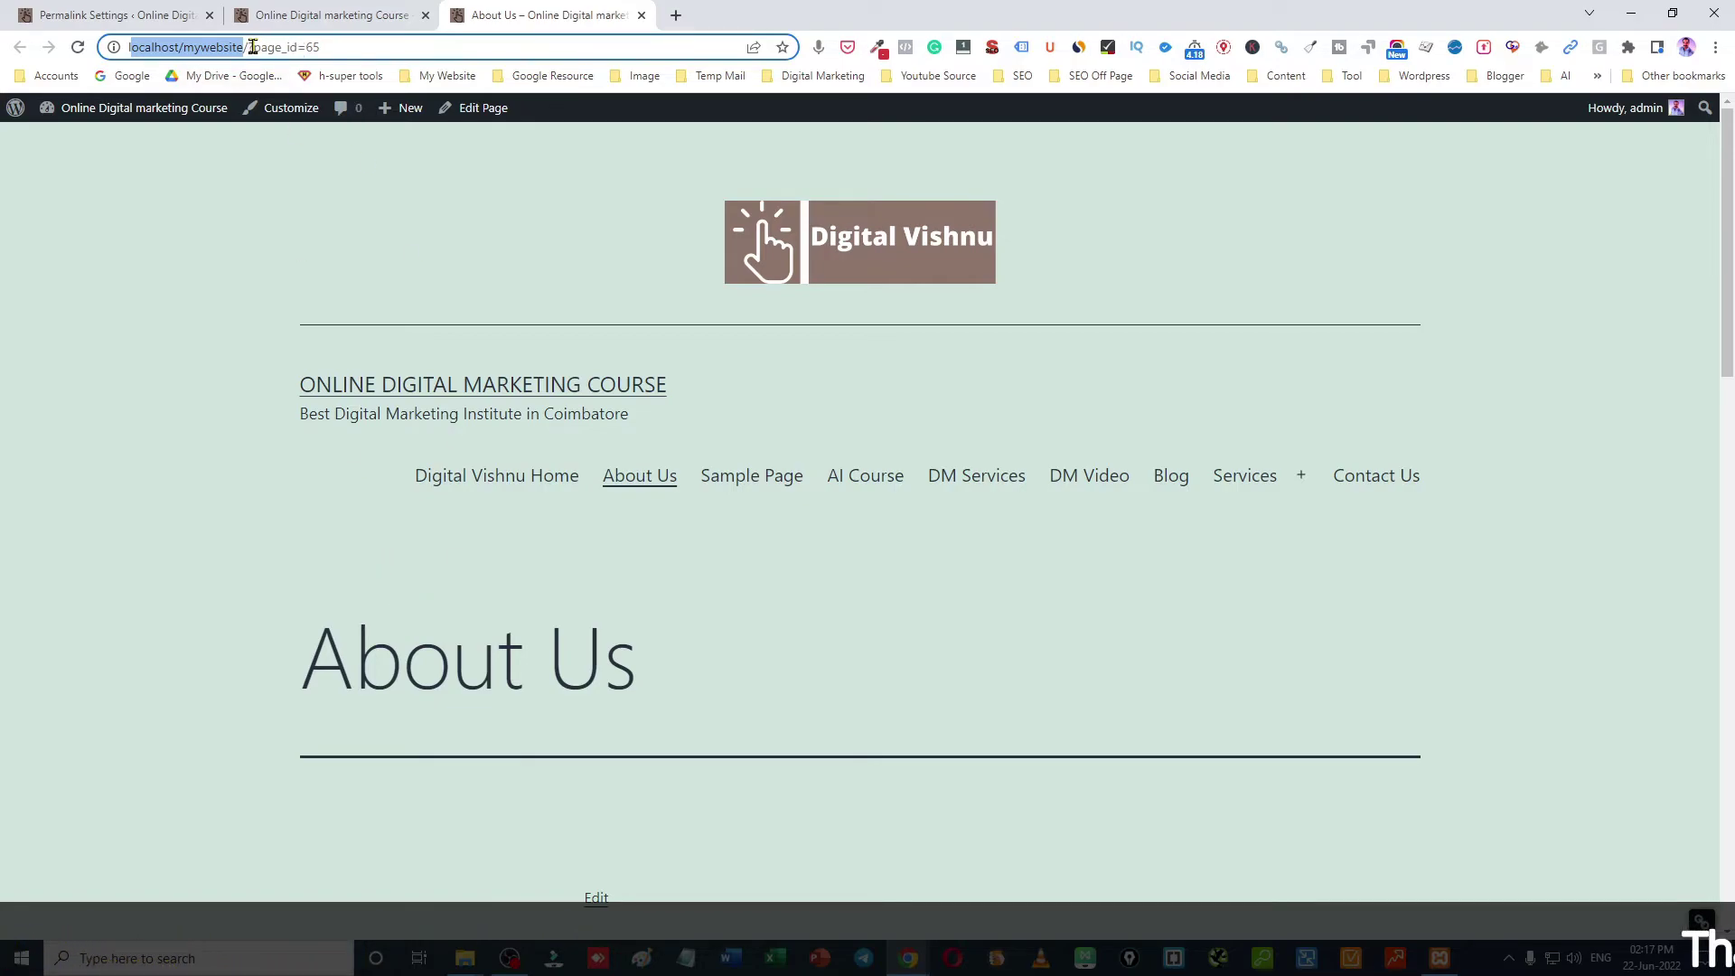
left_click_drag(253, 47, 322, 41)
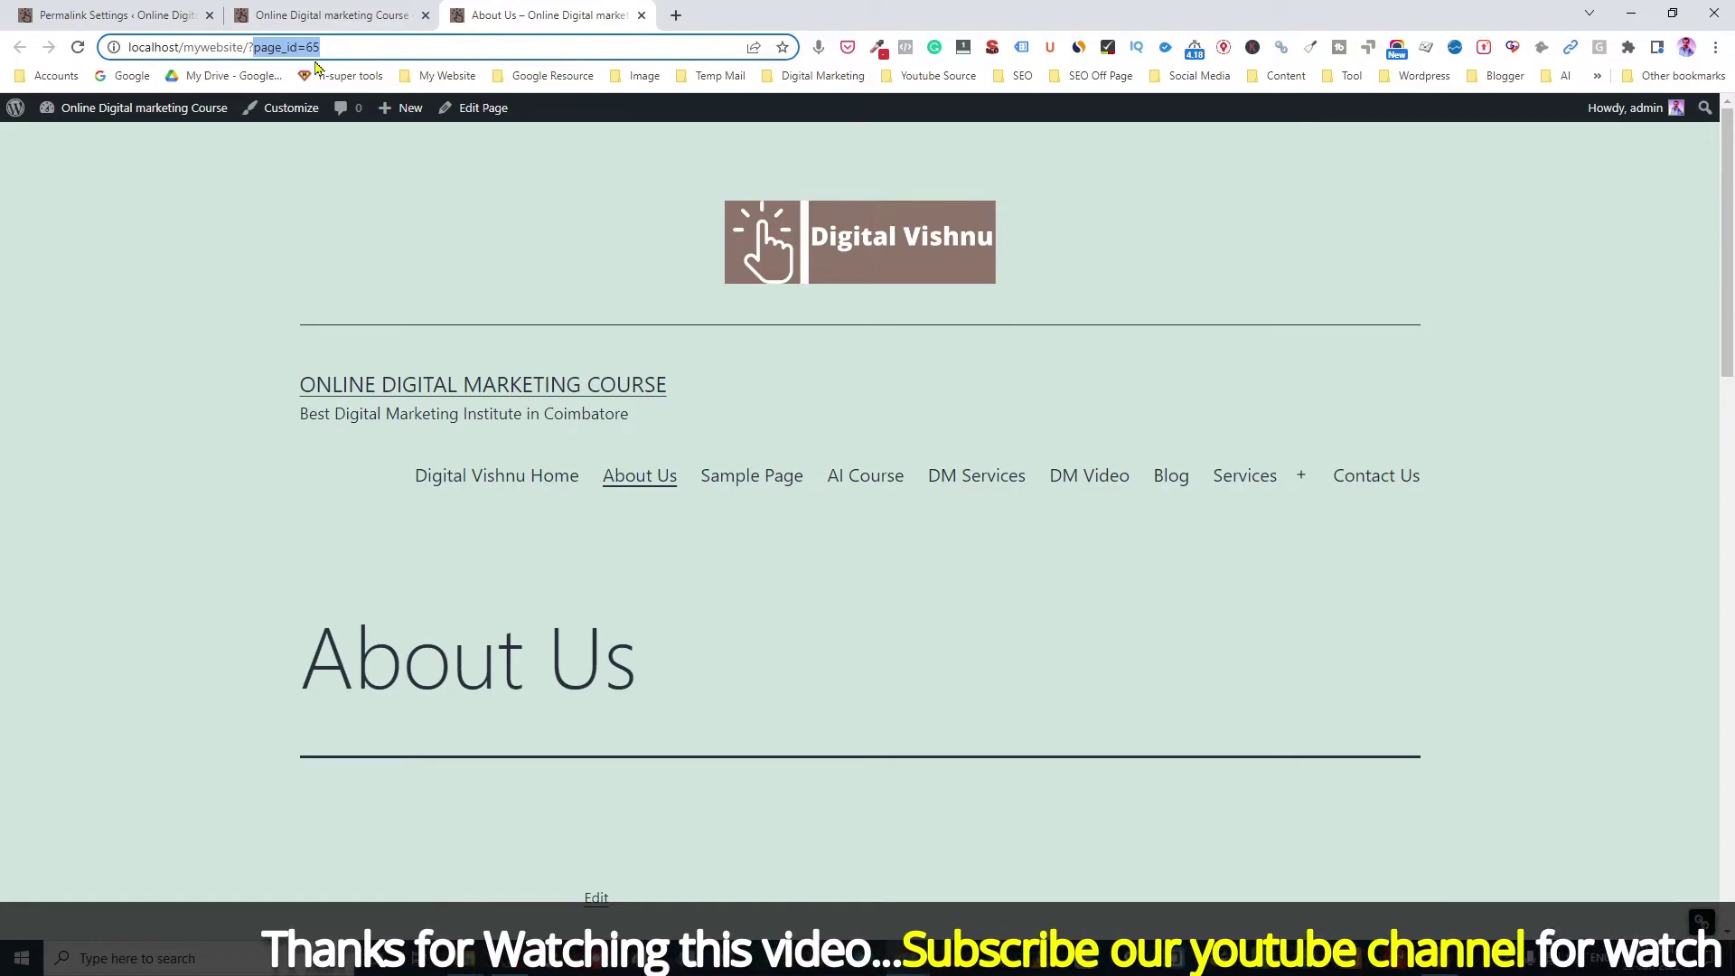
left_click(154, 13)
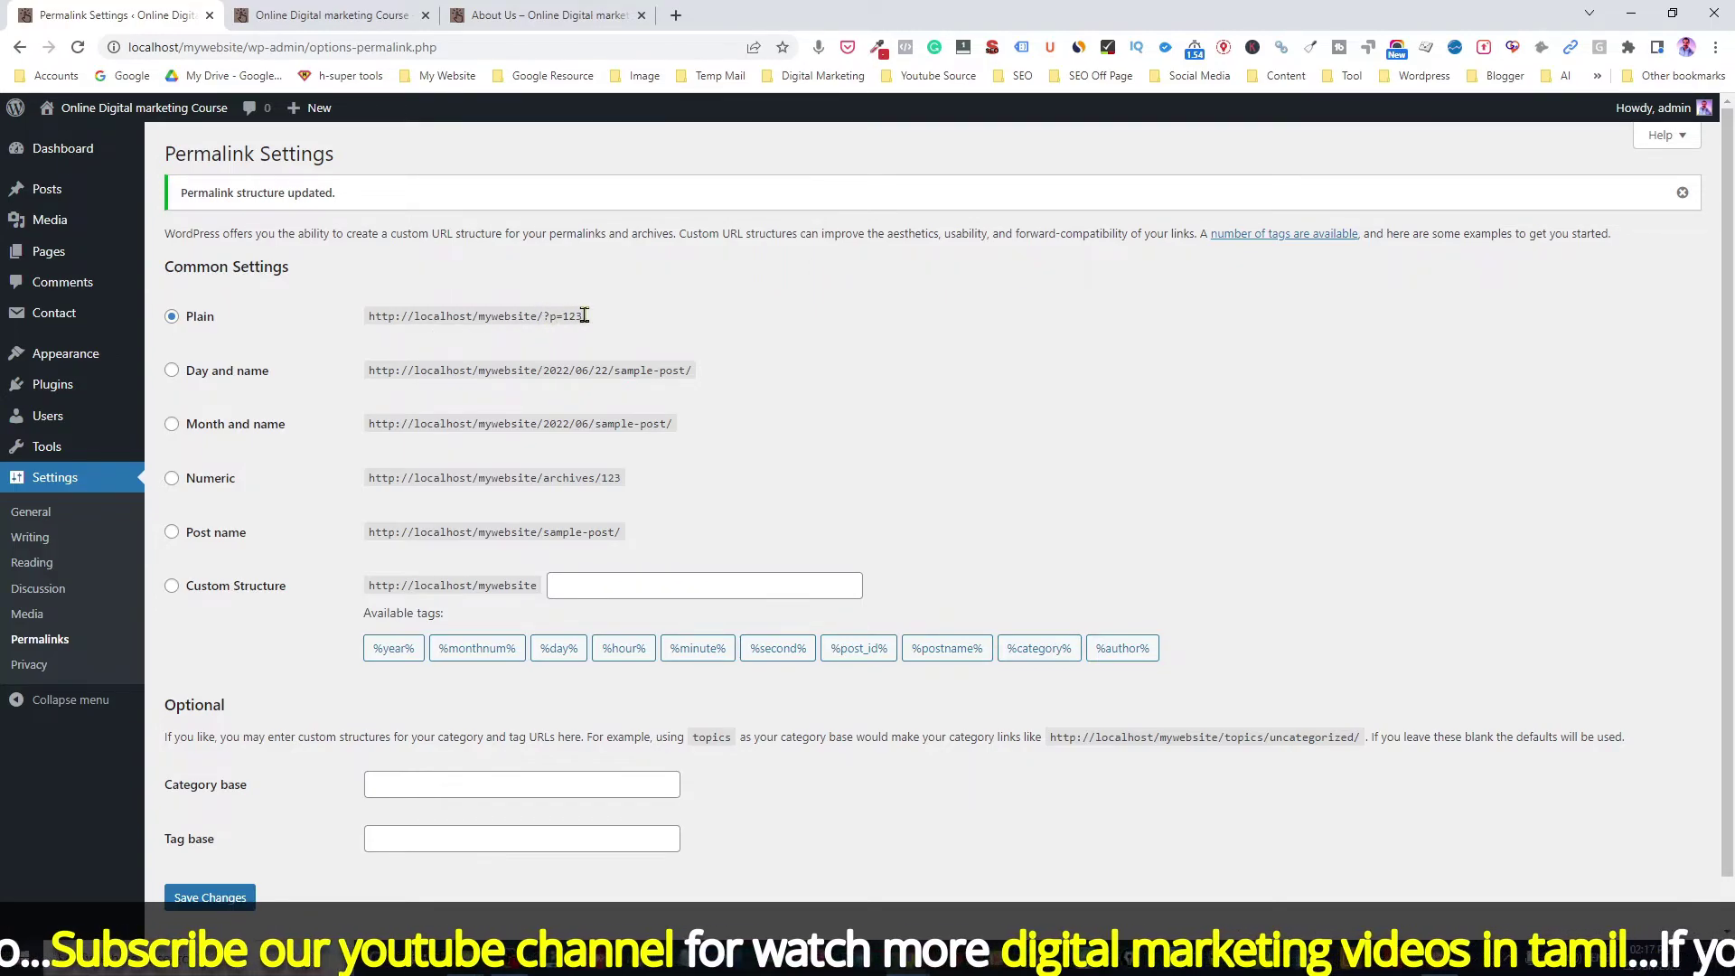
- Save permalinks as Day and name and check the Sample Post address contains 2022/06/22
left_click(171, 370)
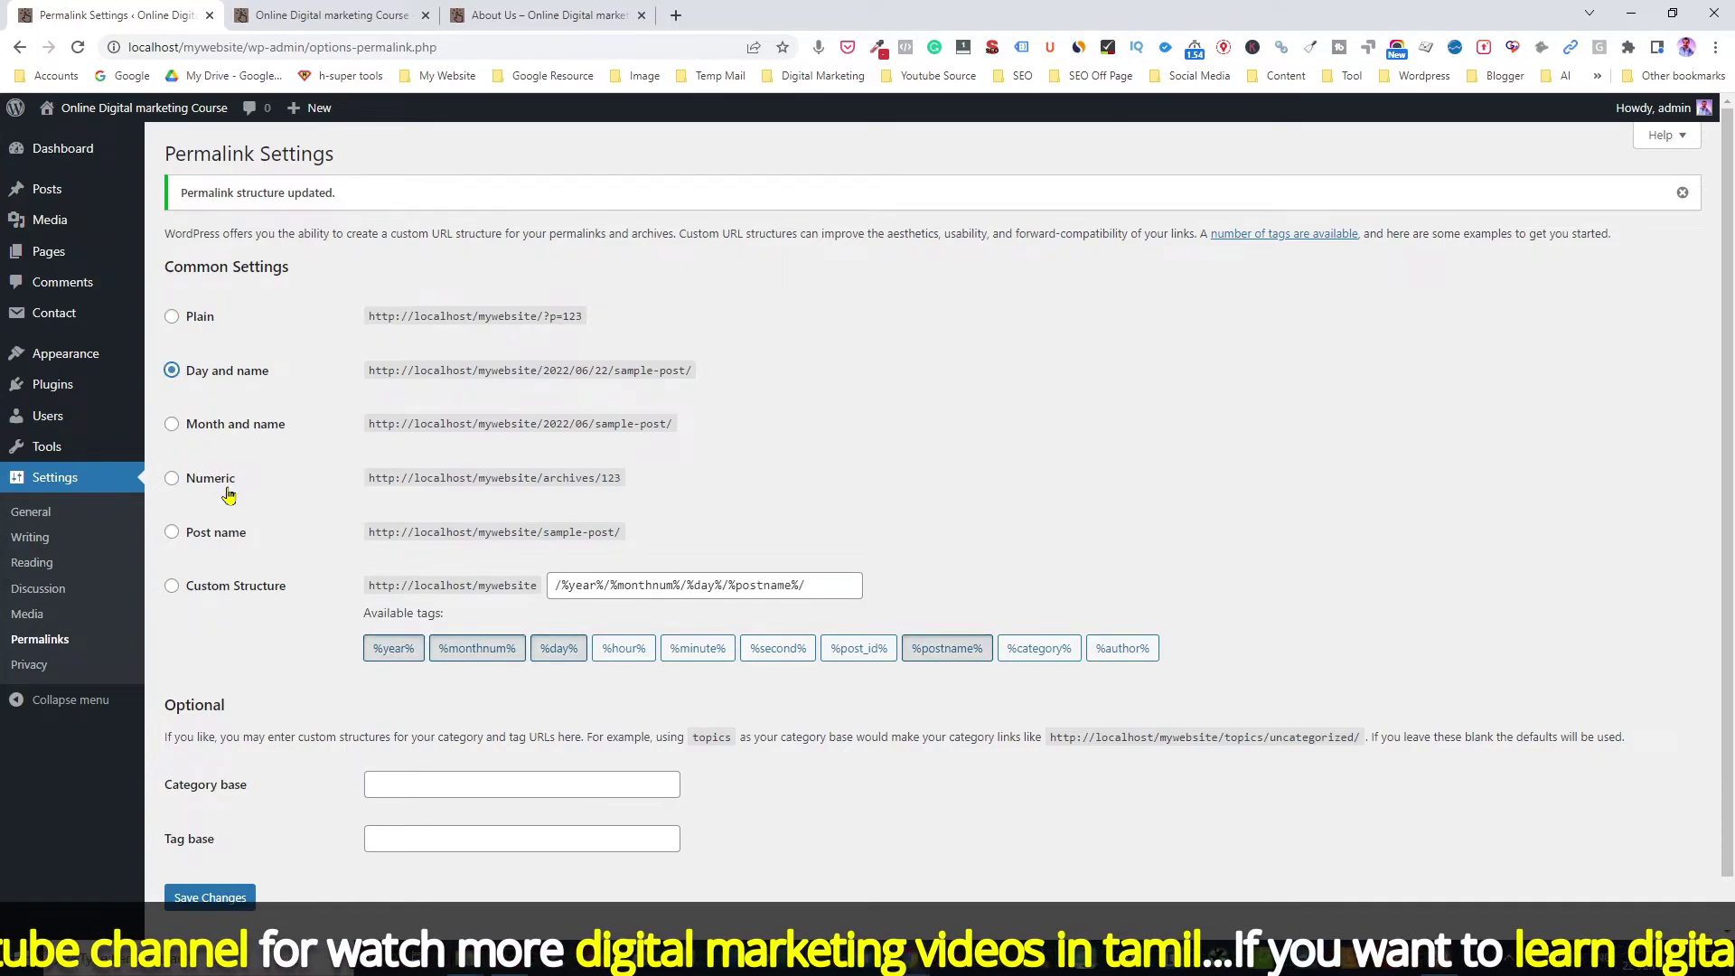
left_click(232, 900)
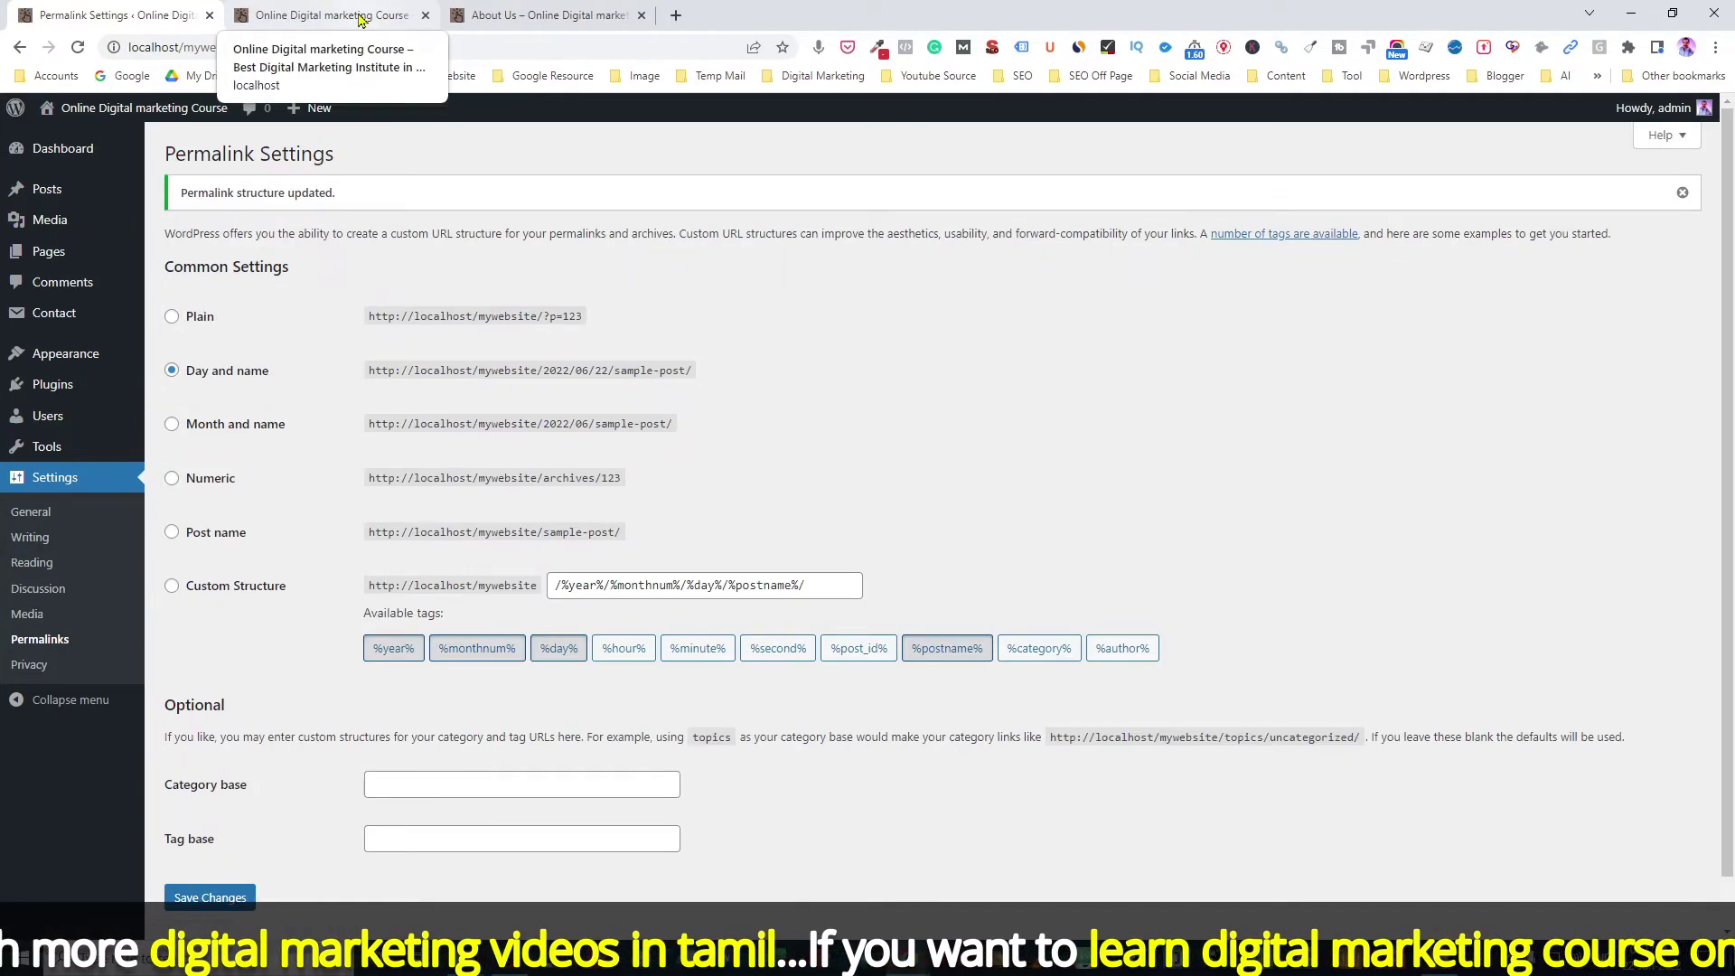
left_click(540, 16)
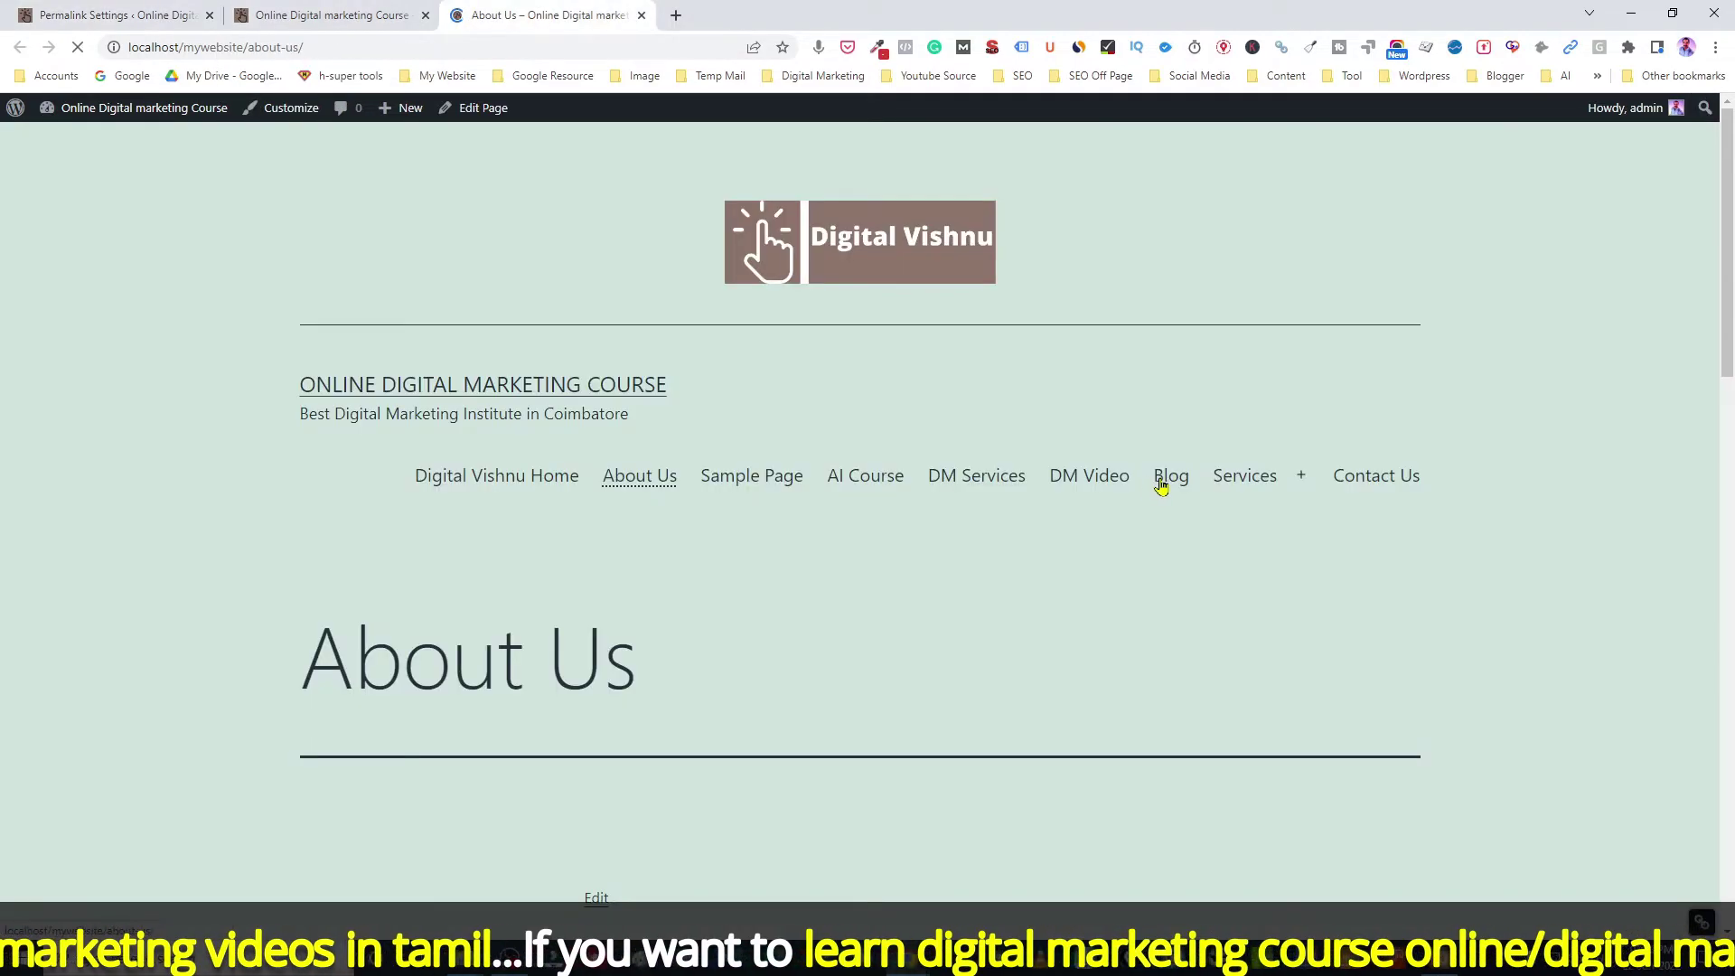
left_click(1165, 477)
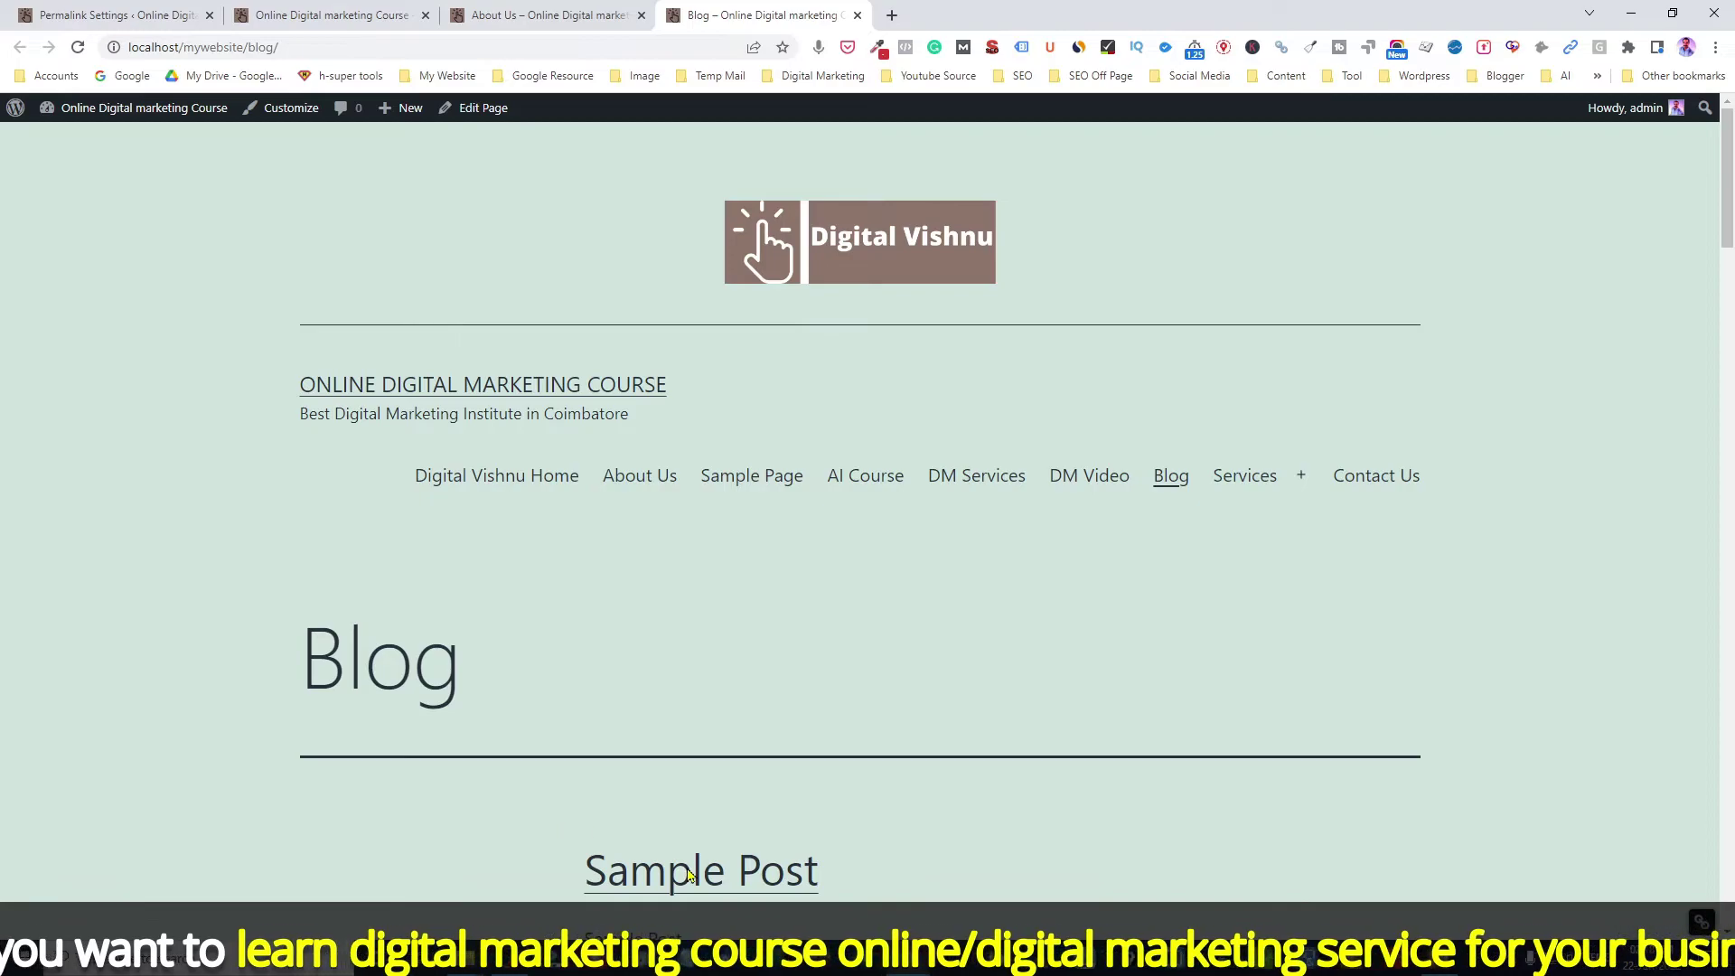
scroll(814, 509, "down", 5)
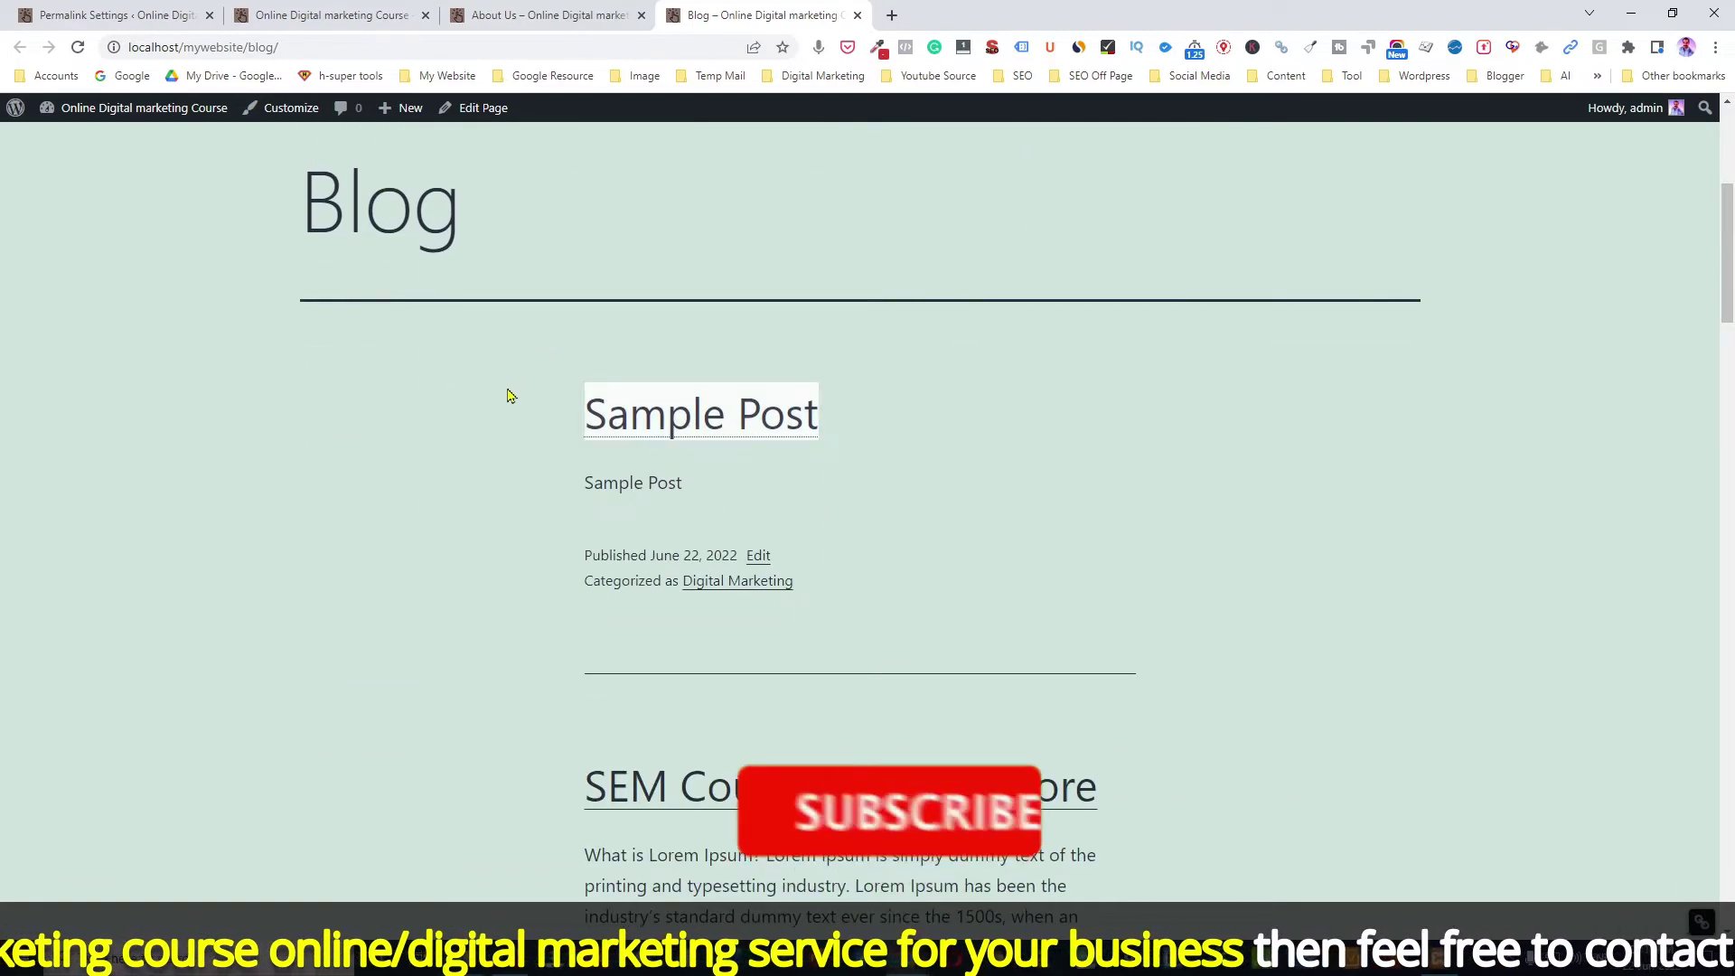
left_click(719, 421)
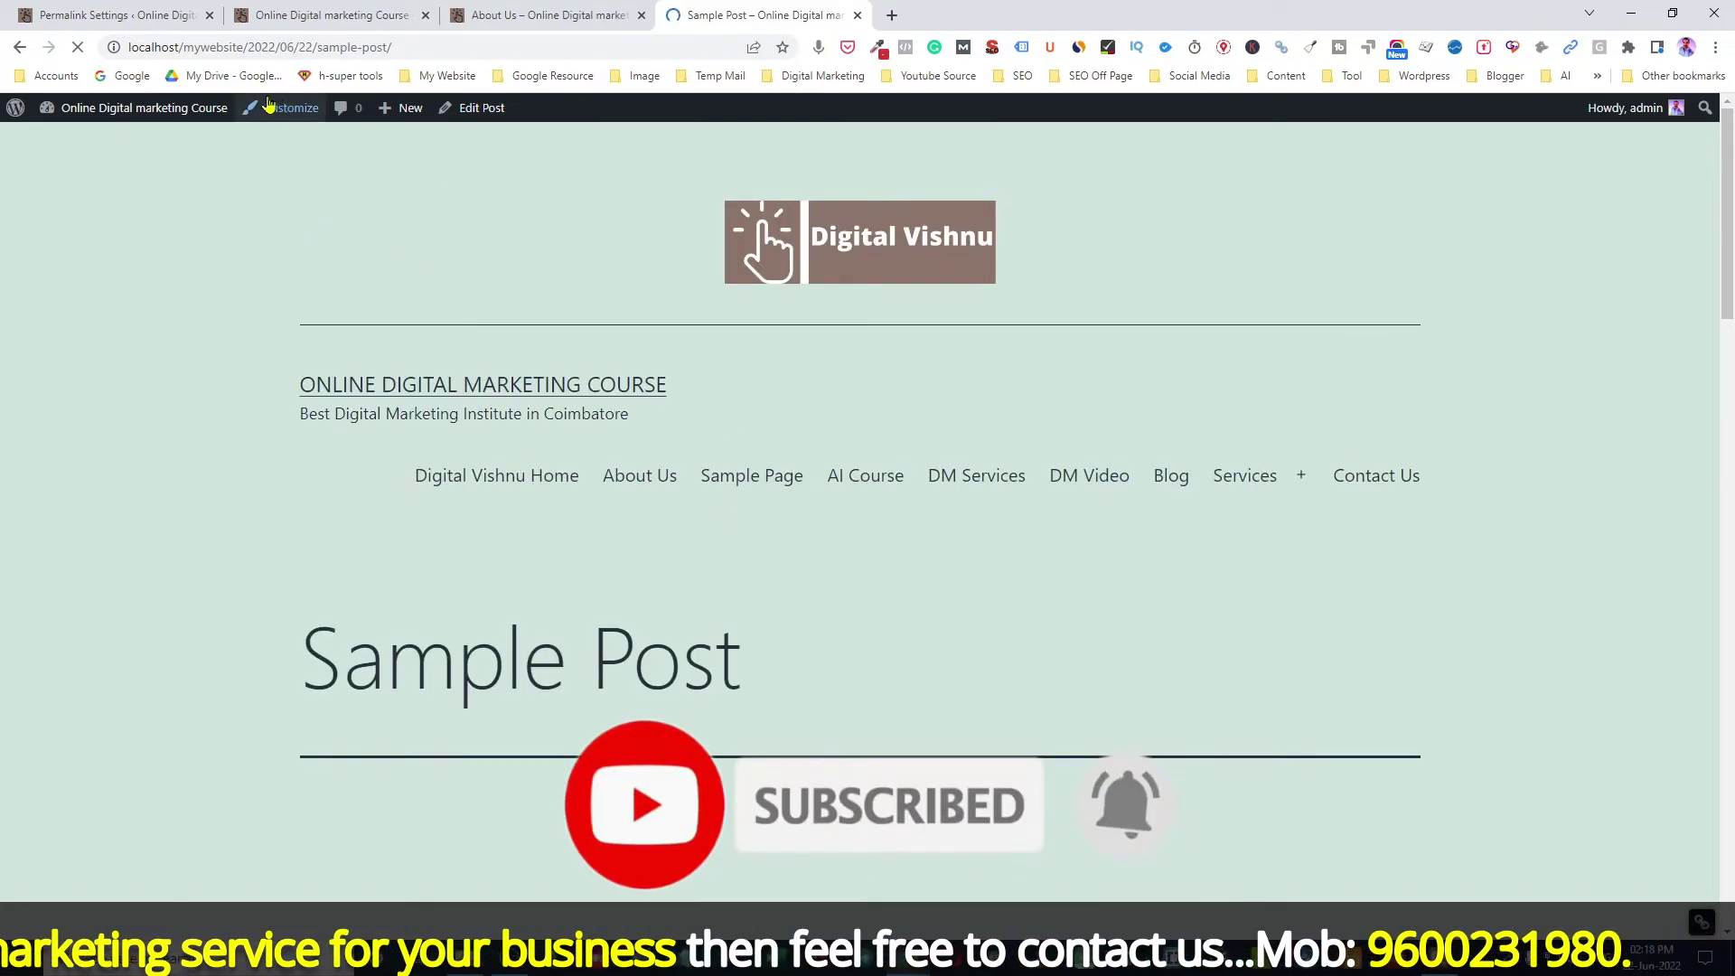
left_click(284, 47)
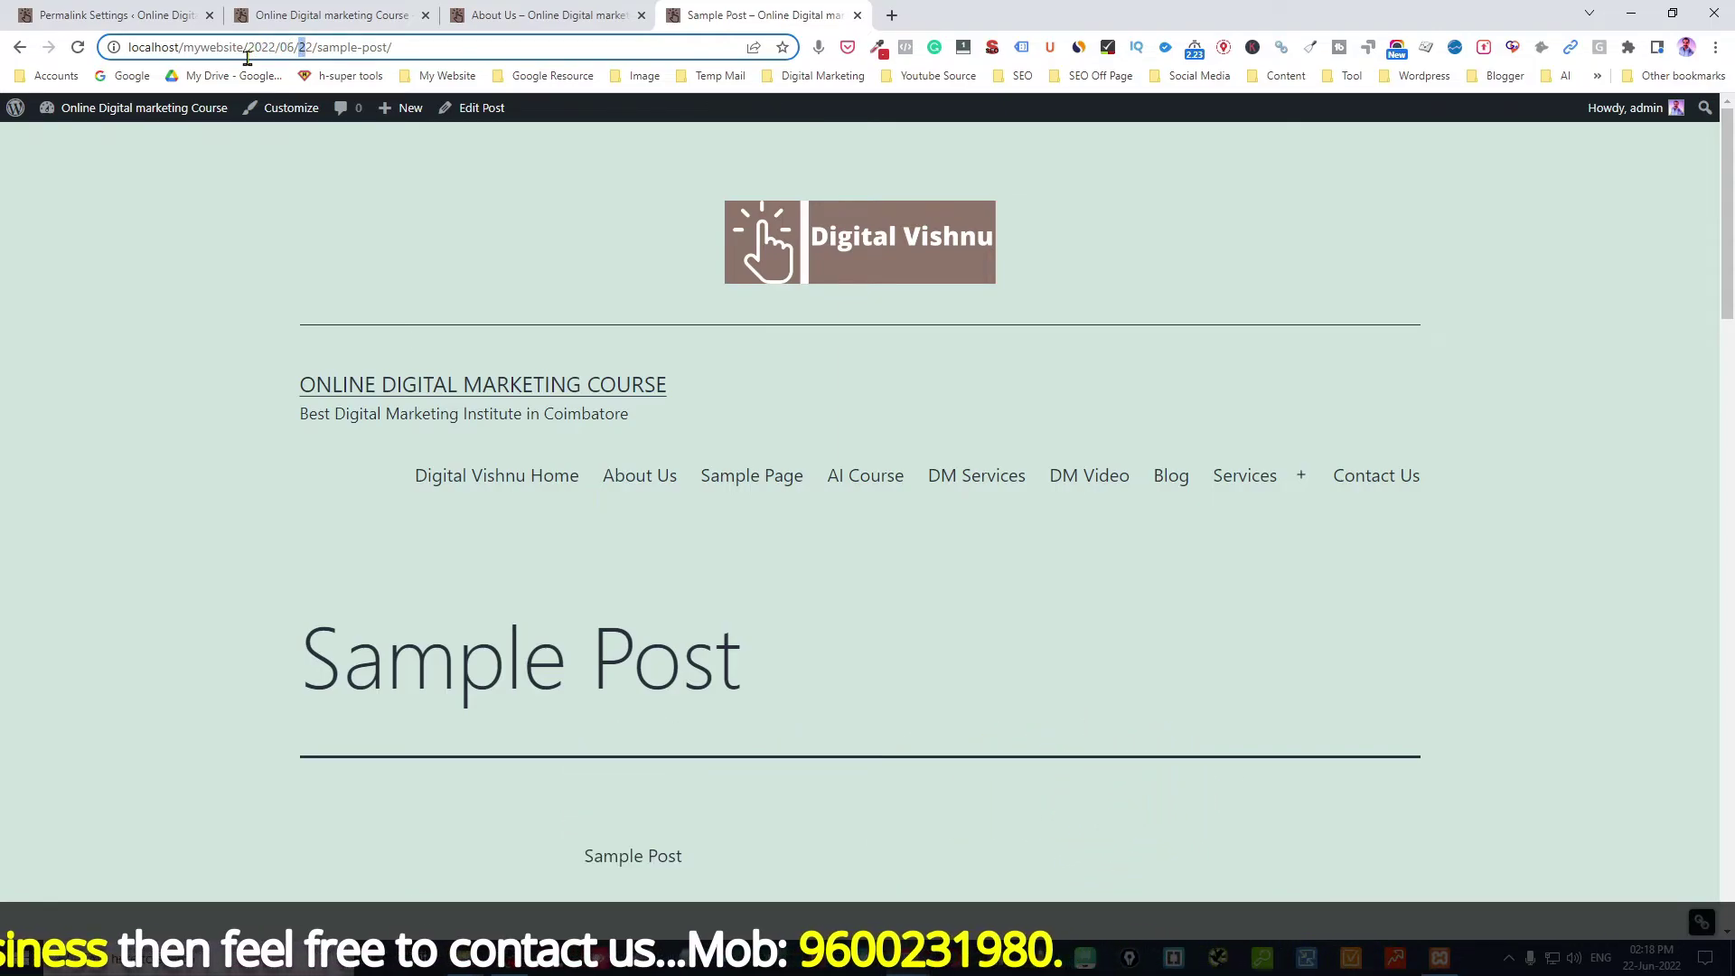
left_click_drag(306, 47, 293, 51)
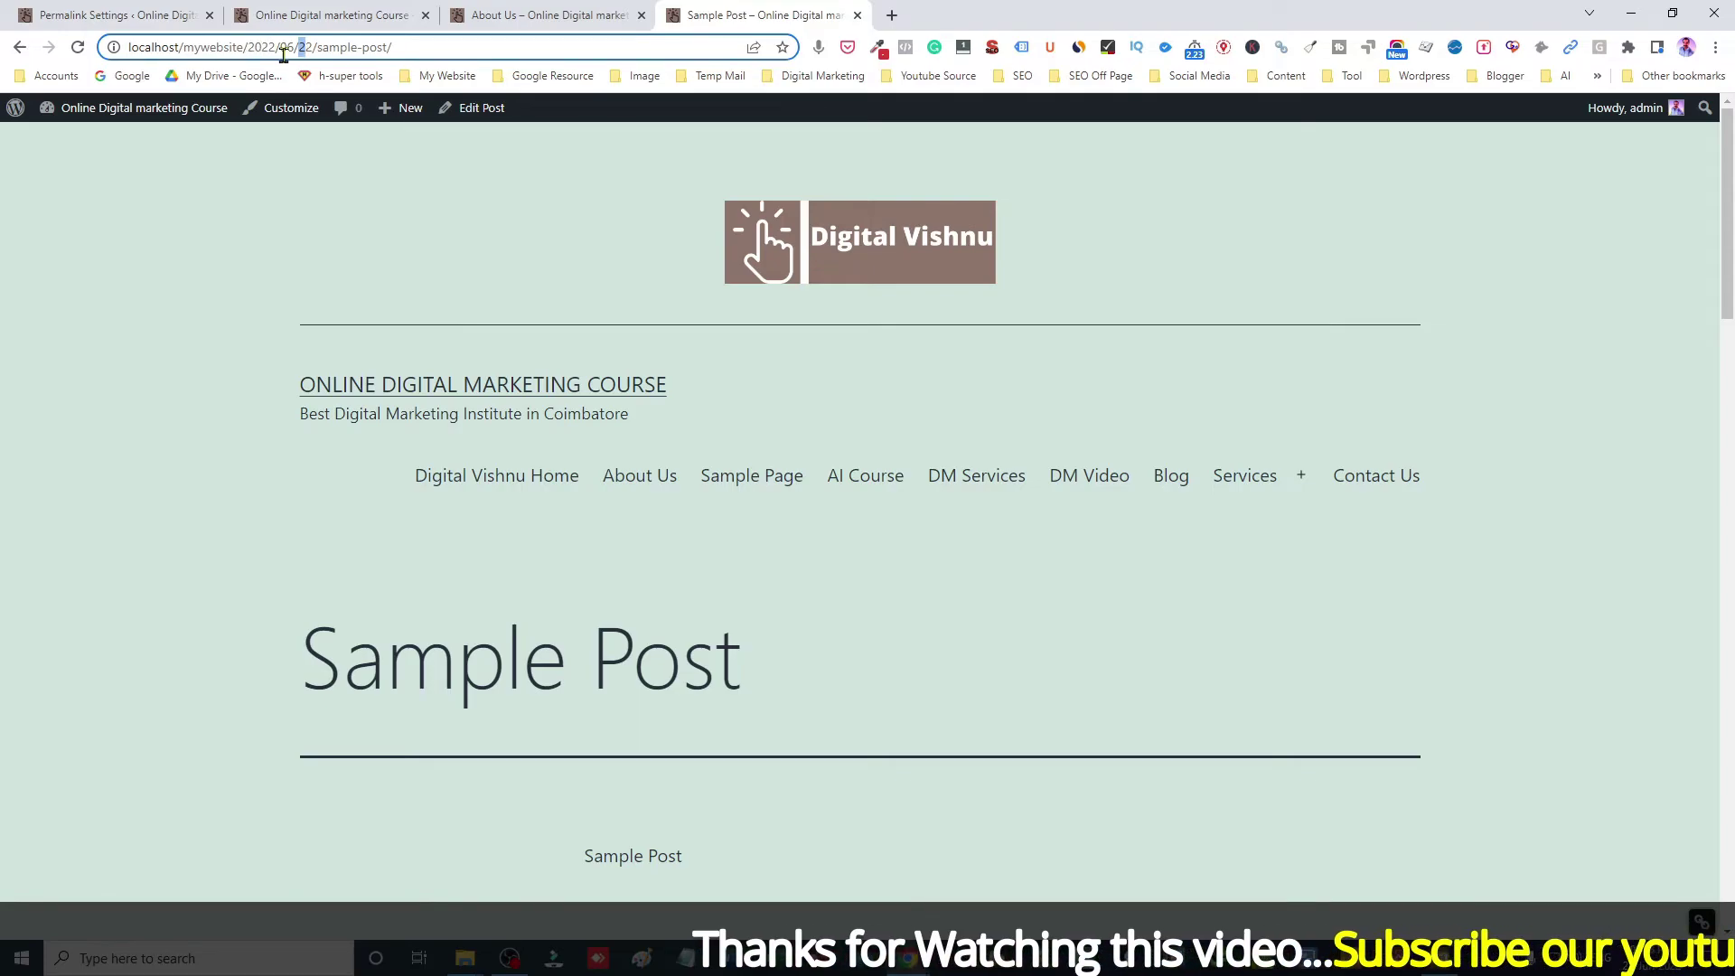
left_click(134, 15)
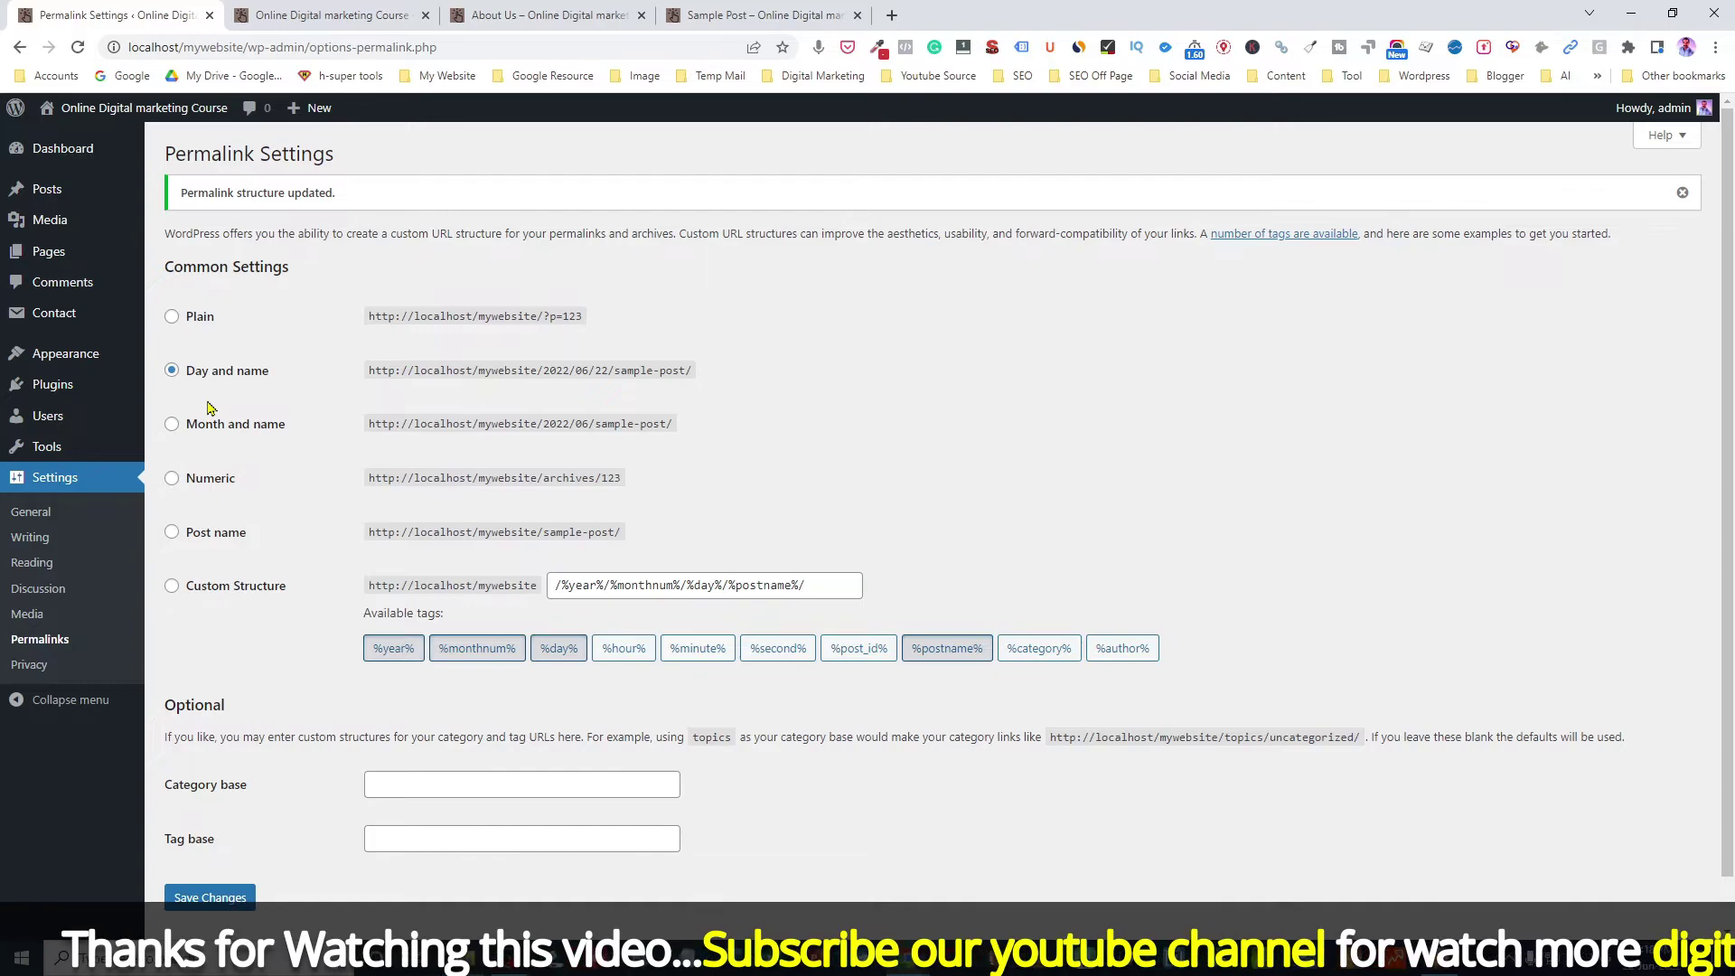
- Save permalinks as Post name and close the old Sample Post, About Us and home preview tabs
left_click(172, 533)
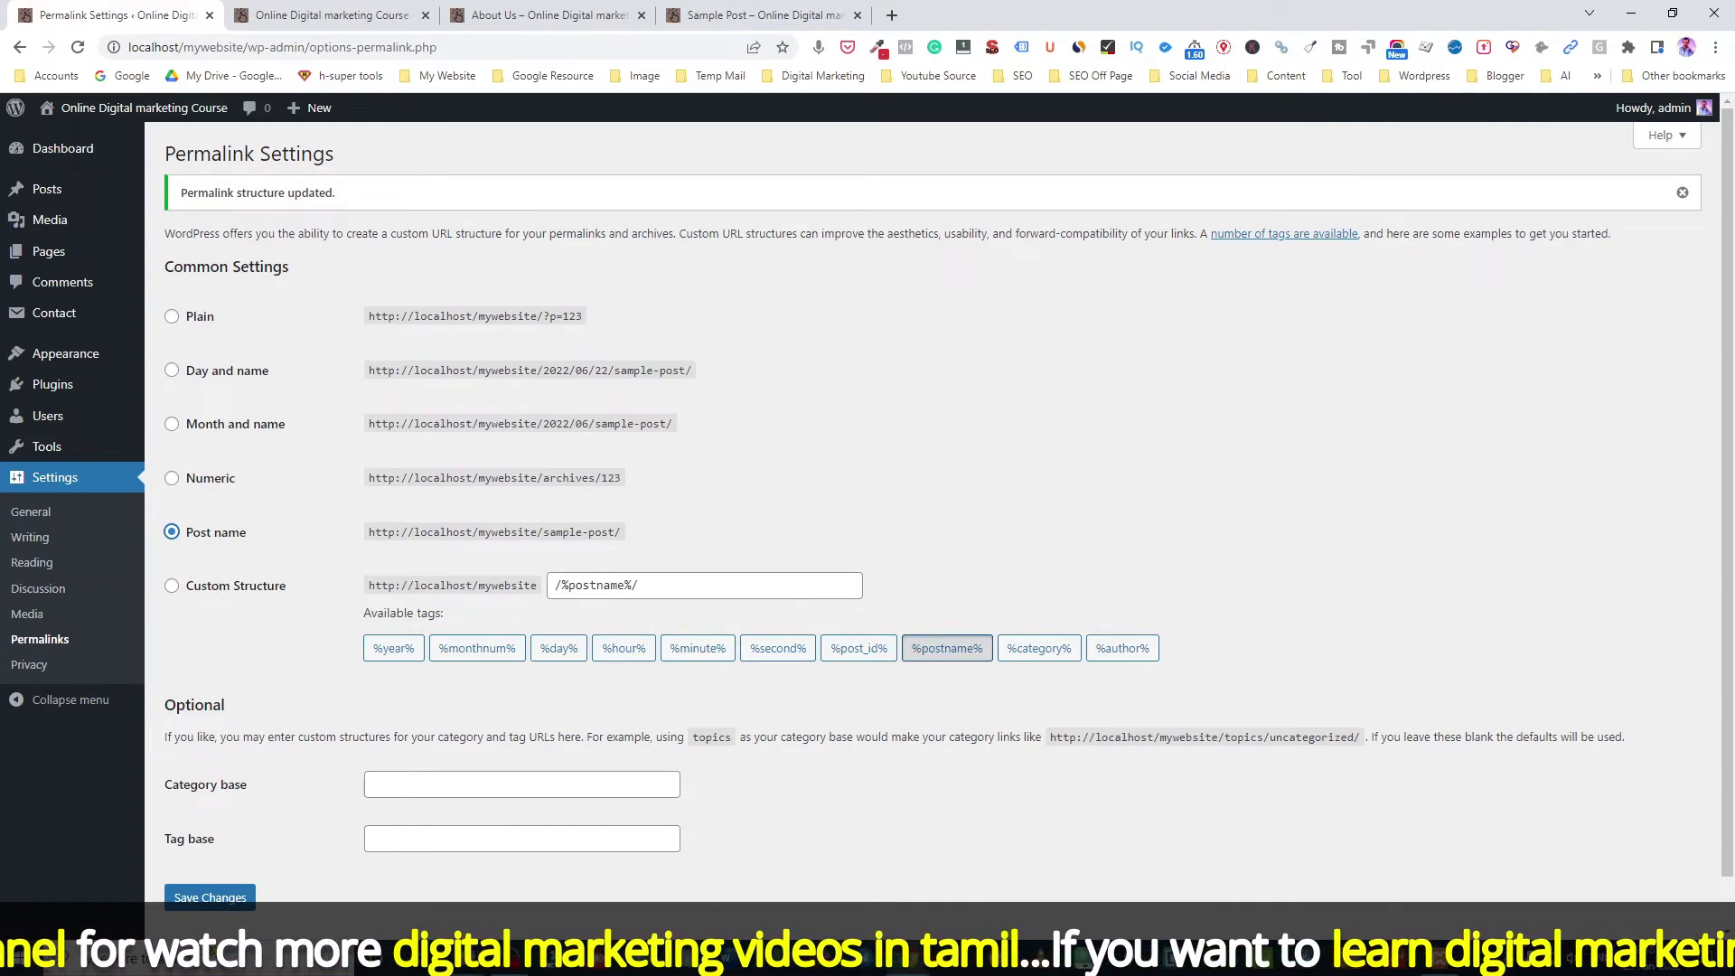
left_click(228, 899)
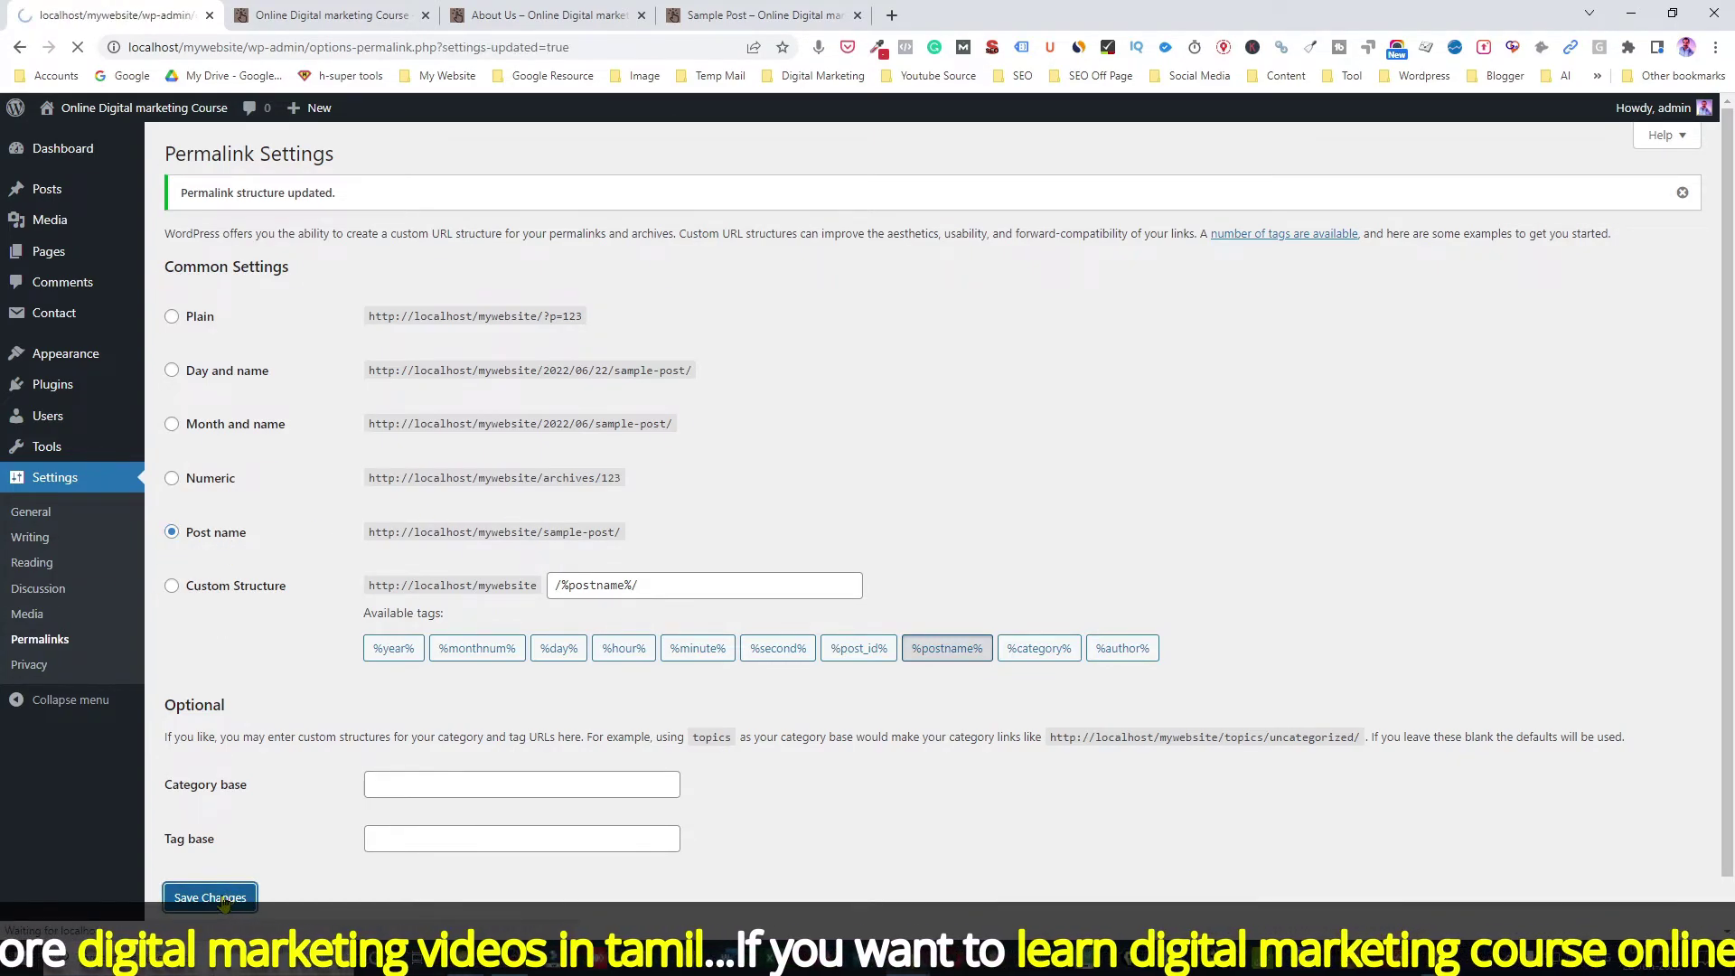
left_click(726, 15)
left_click(858, 15)
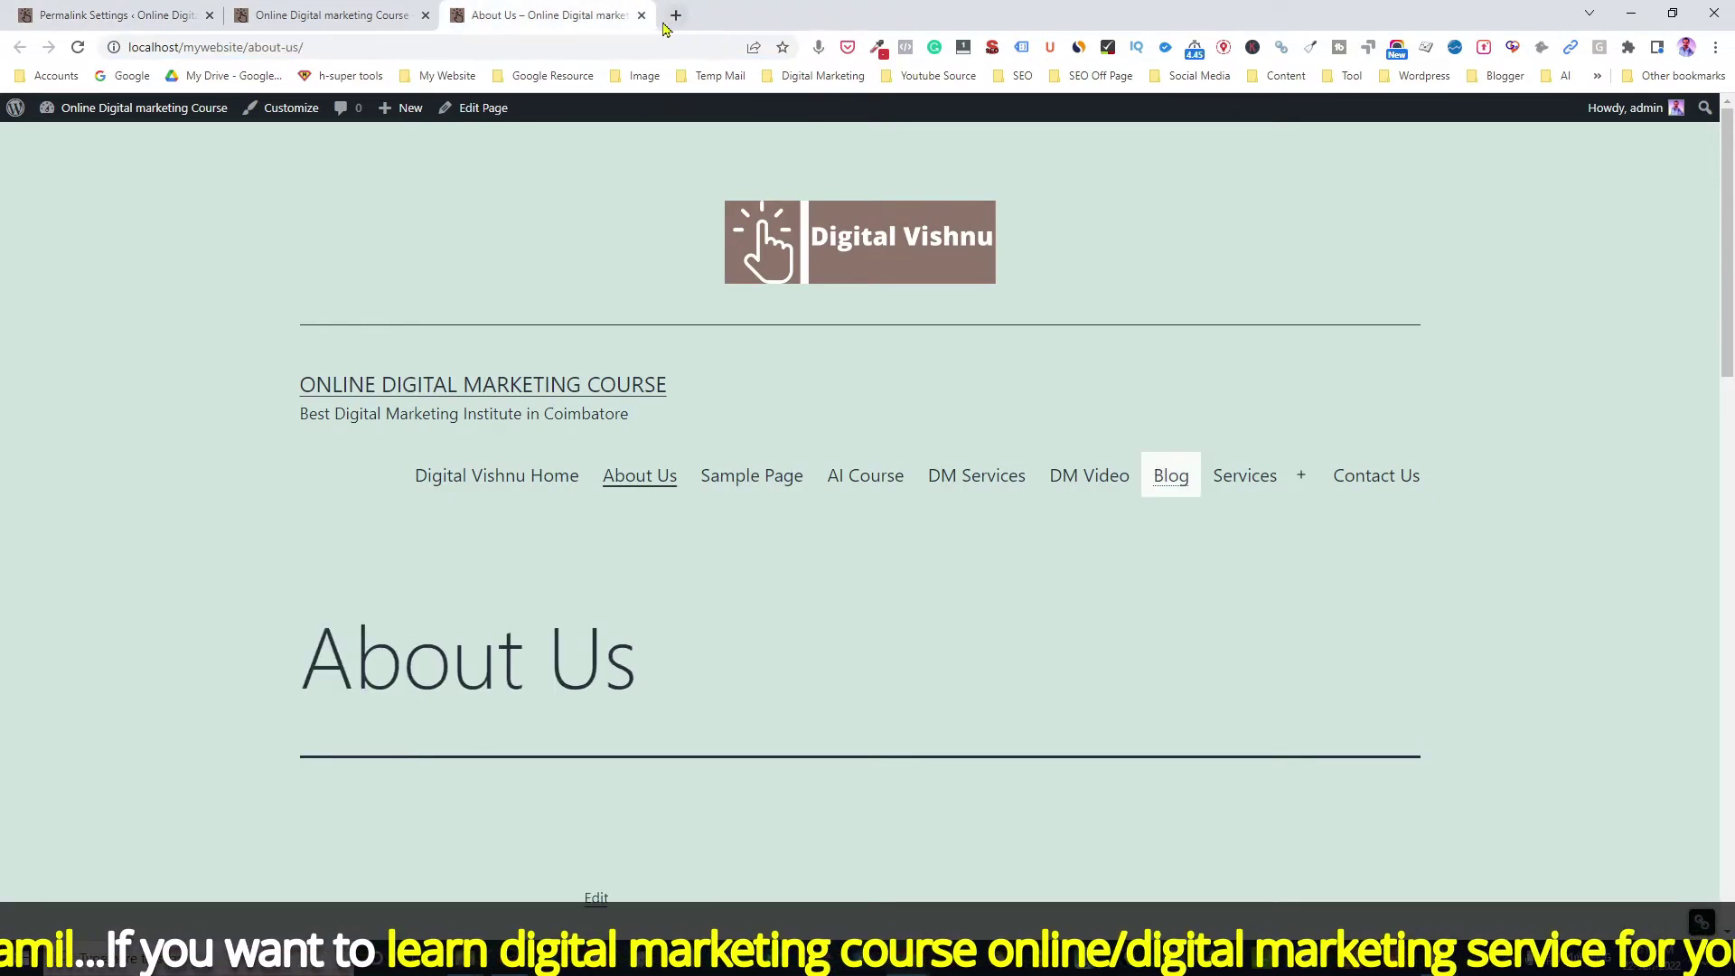
left_click(642, 15)
left_click(426, 15)
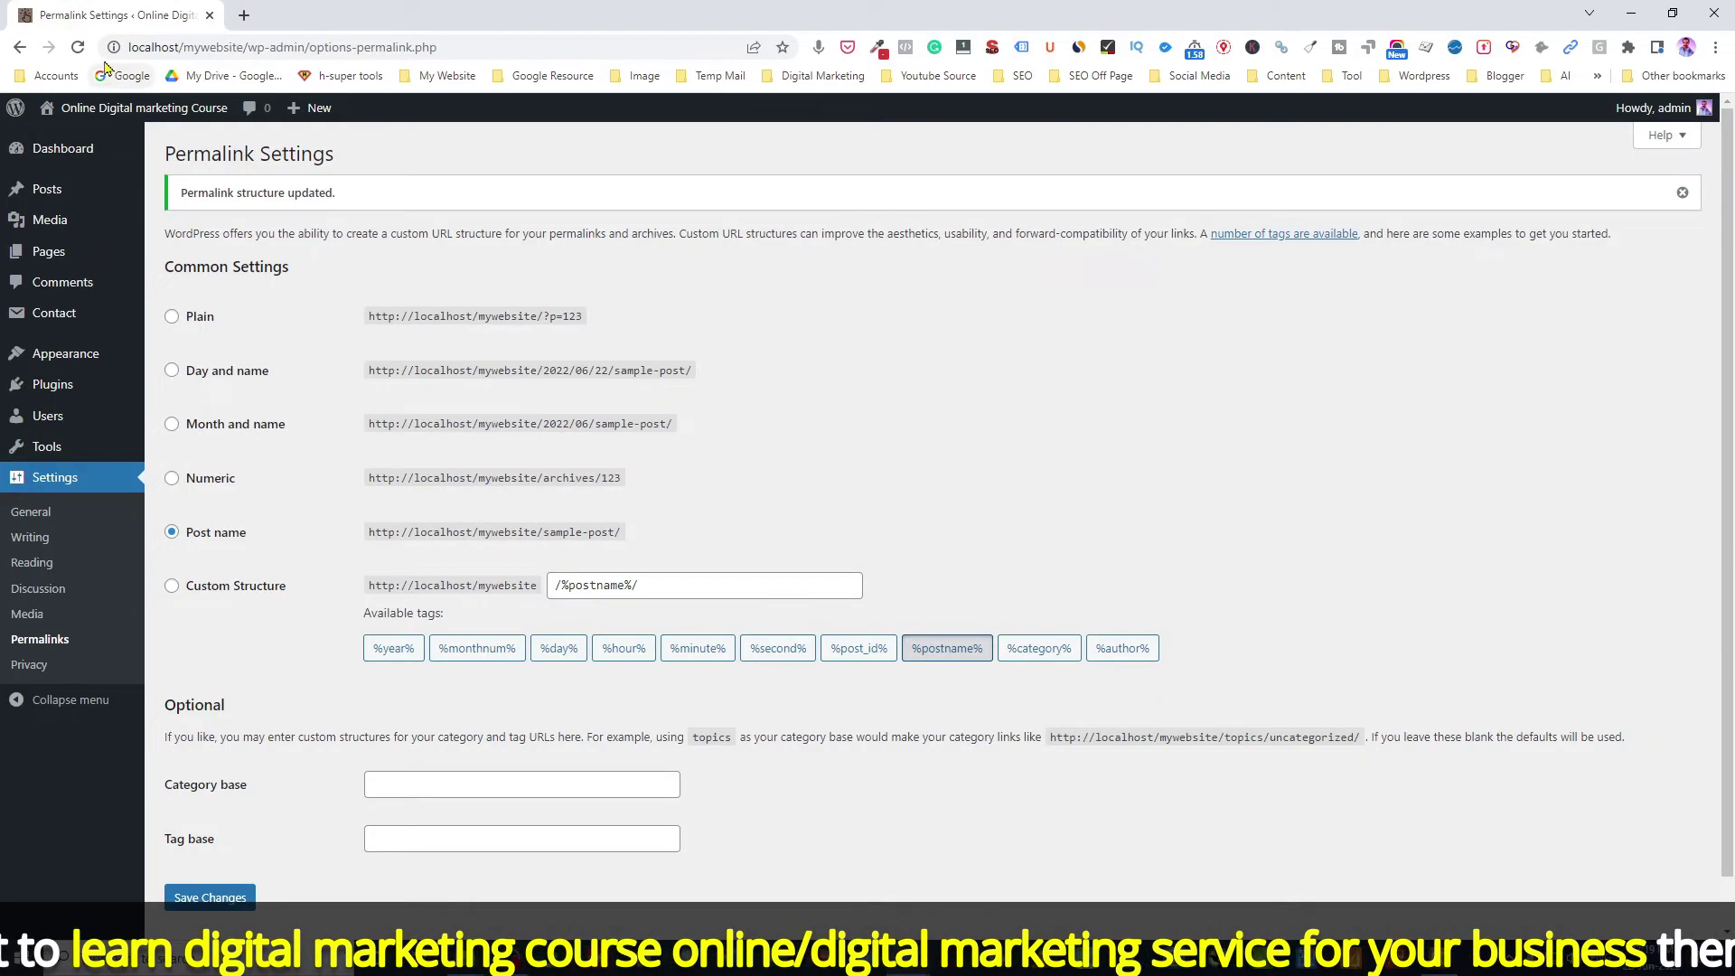
- Open the live site in a new tab and verify the Sample Post now uses /sample-post/
mouse_move(86, 113)
right_click(67, 141)
left_click(149, 151)
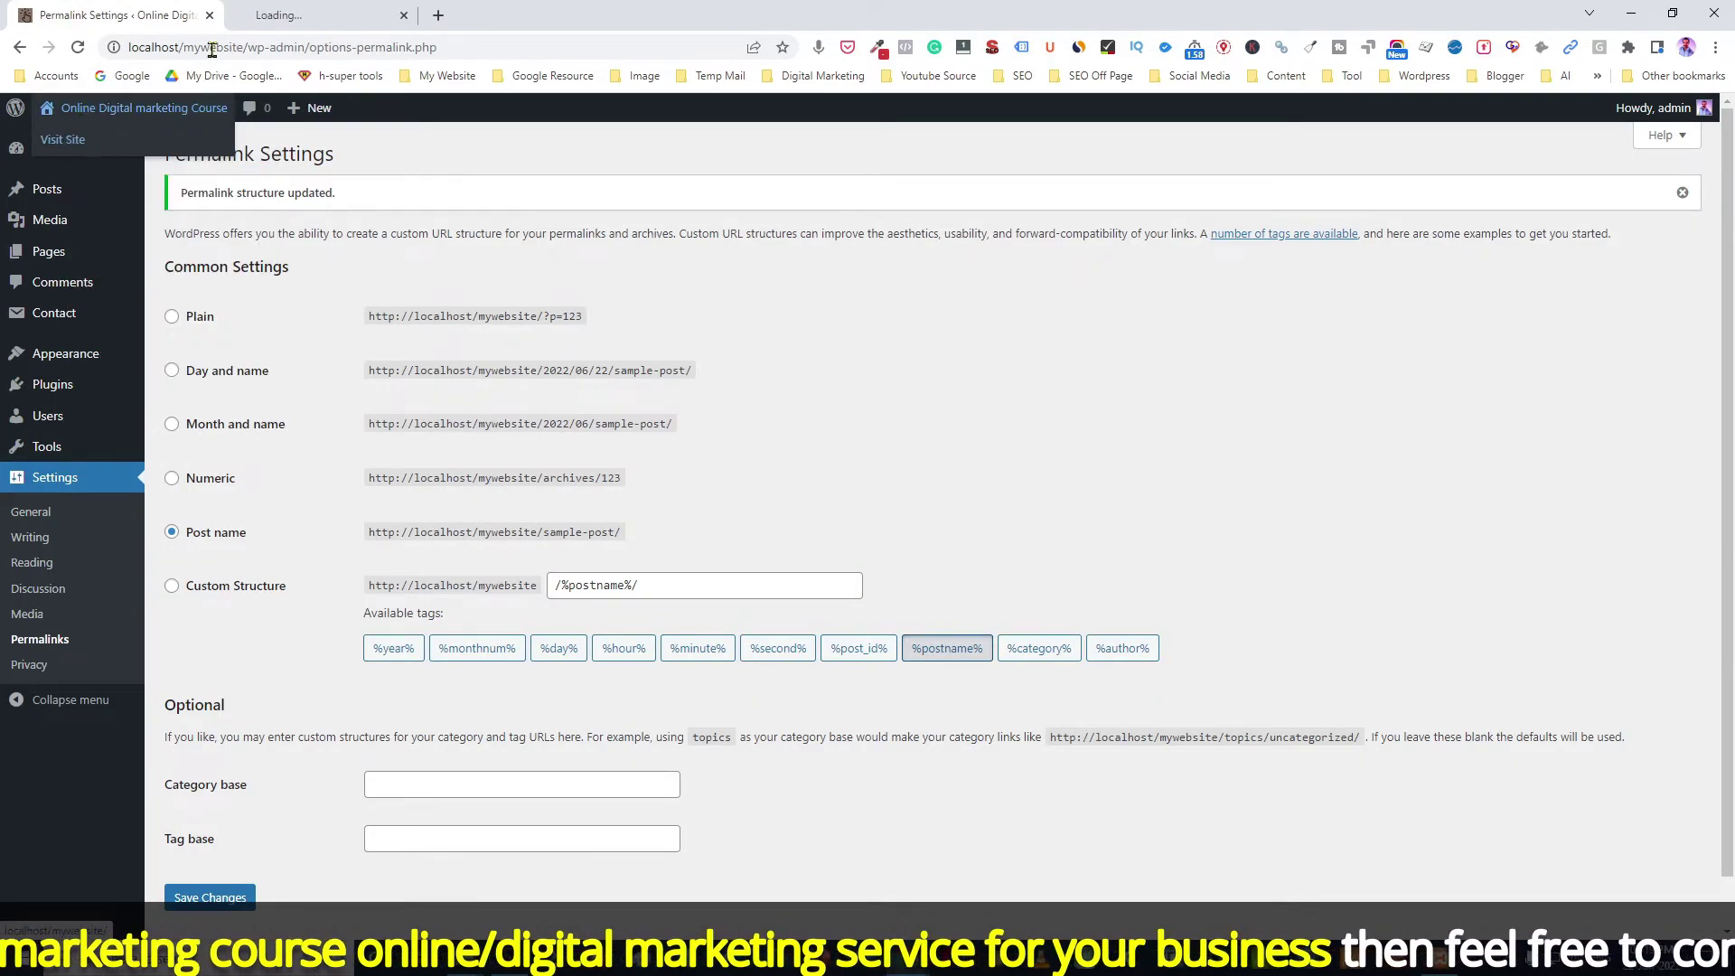
left_click(325, 16)
mouse_move(1200, 485)
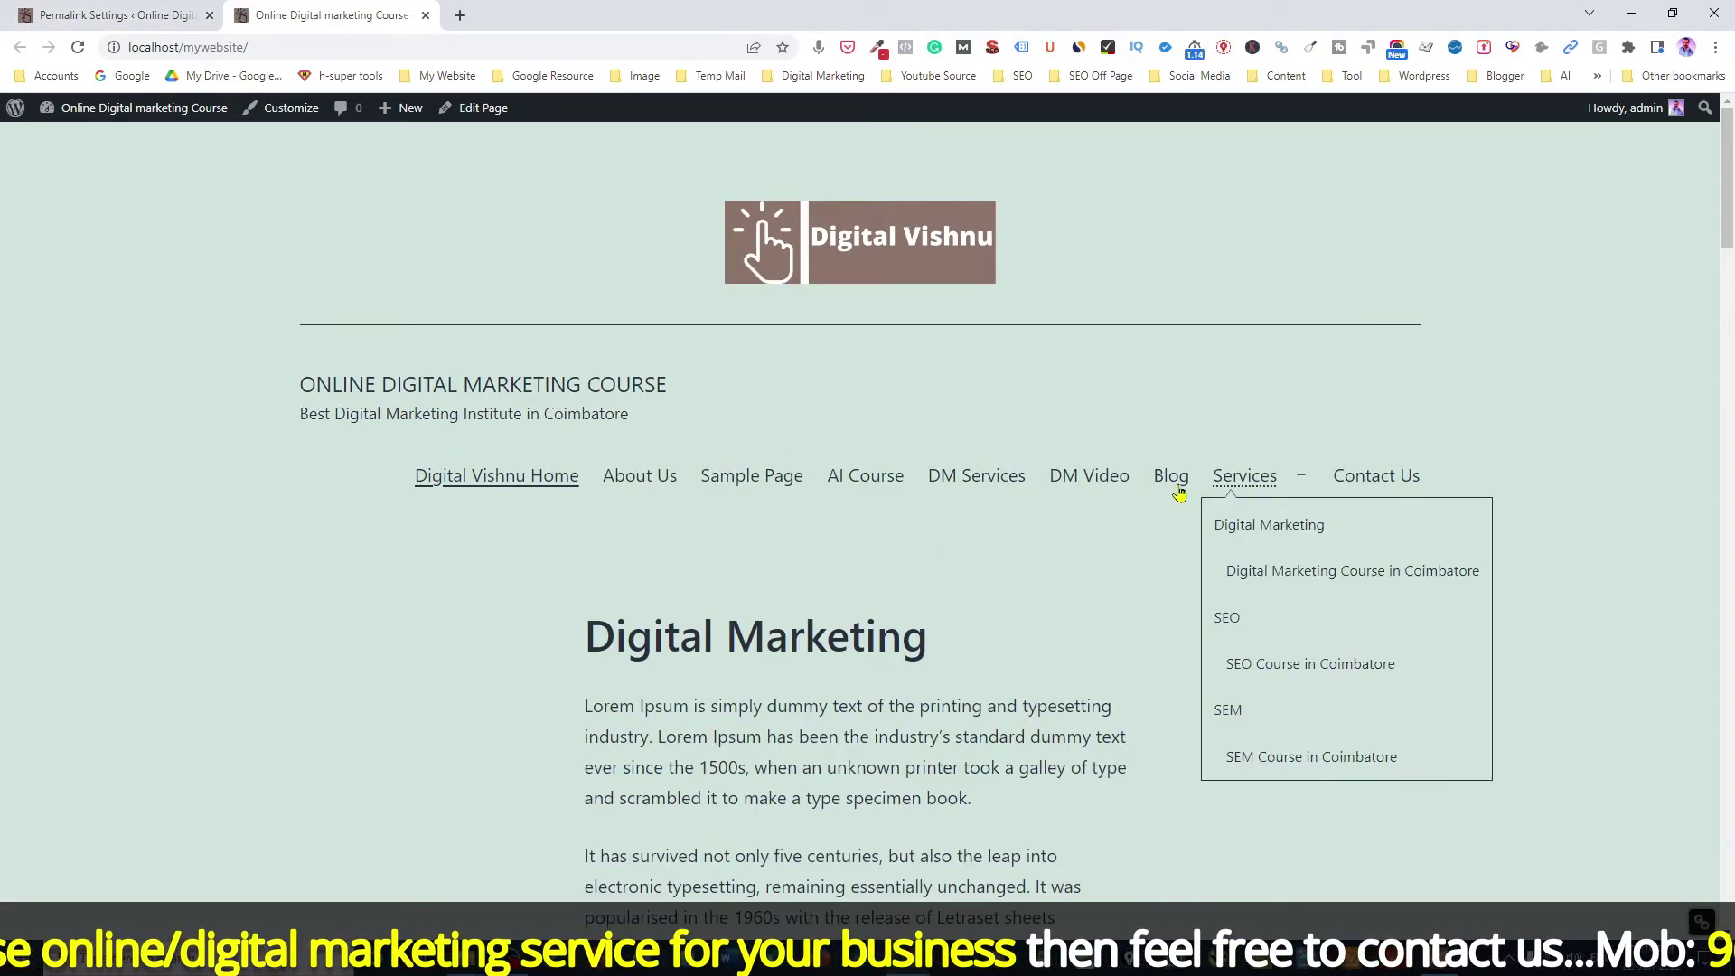
left_click(1172, 479)
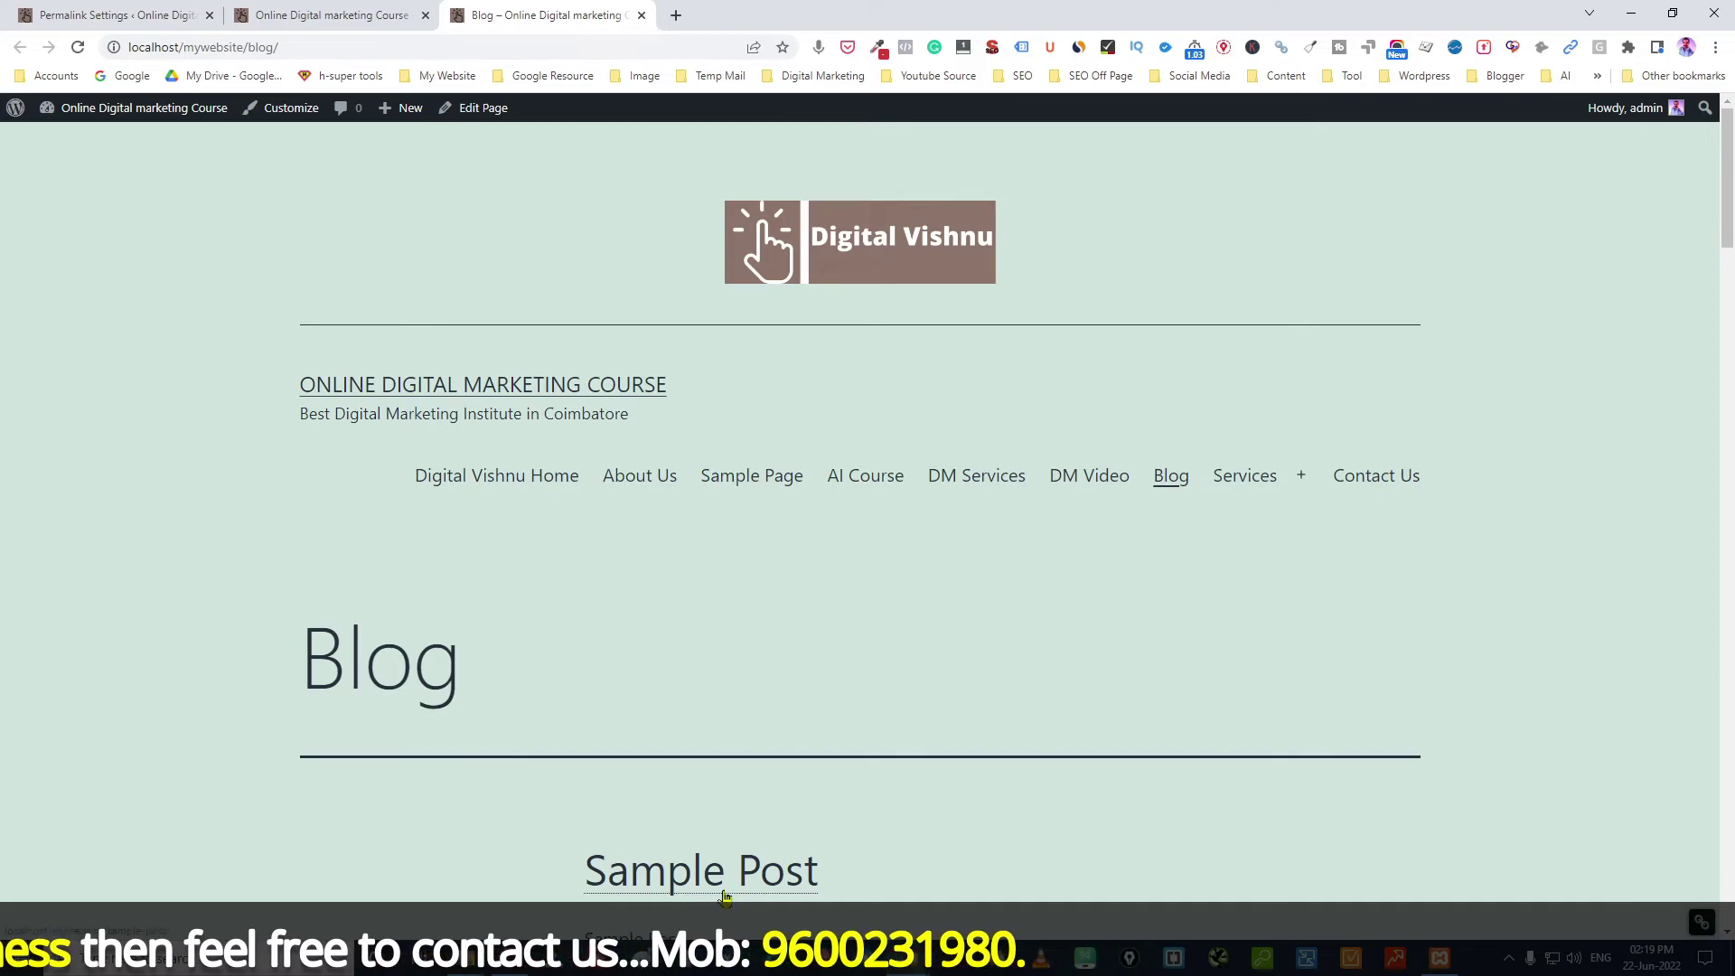
left_click(724, 892)
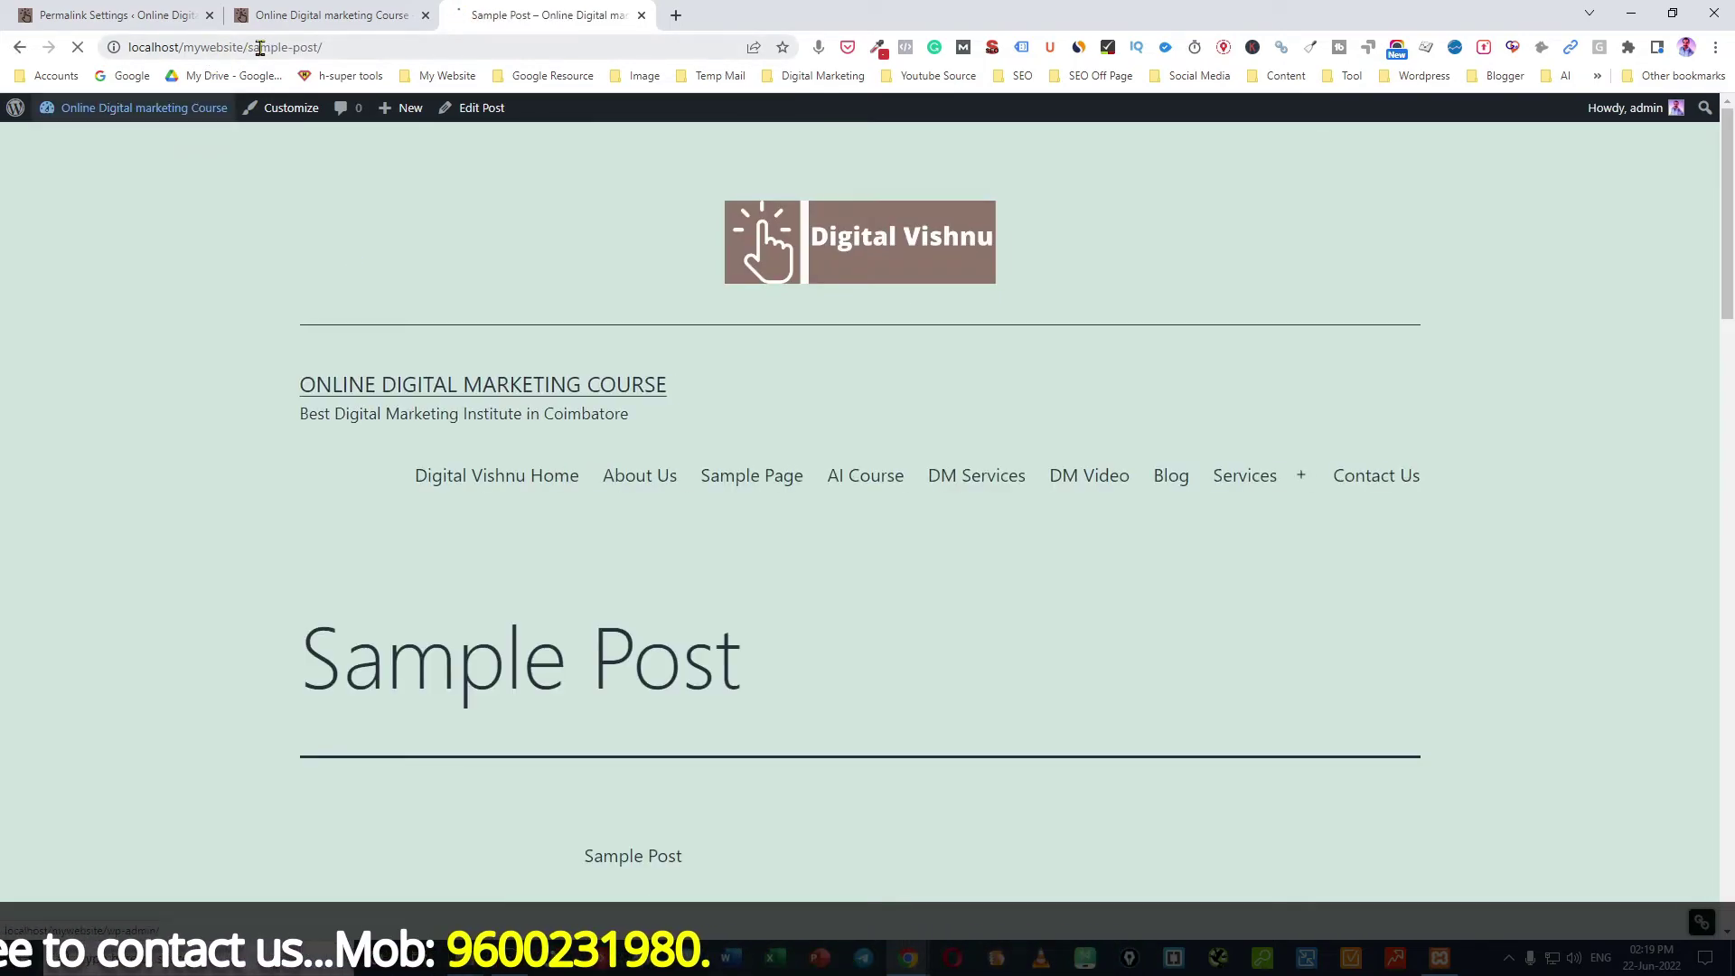
left_click_drag(251, 47, 323, 47)
key("ctrl+1")
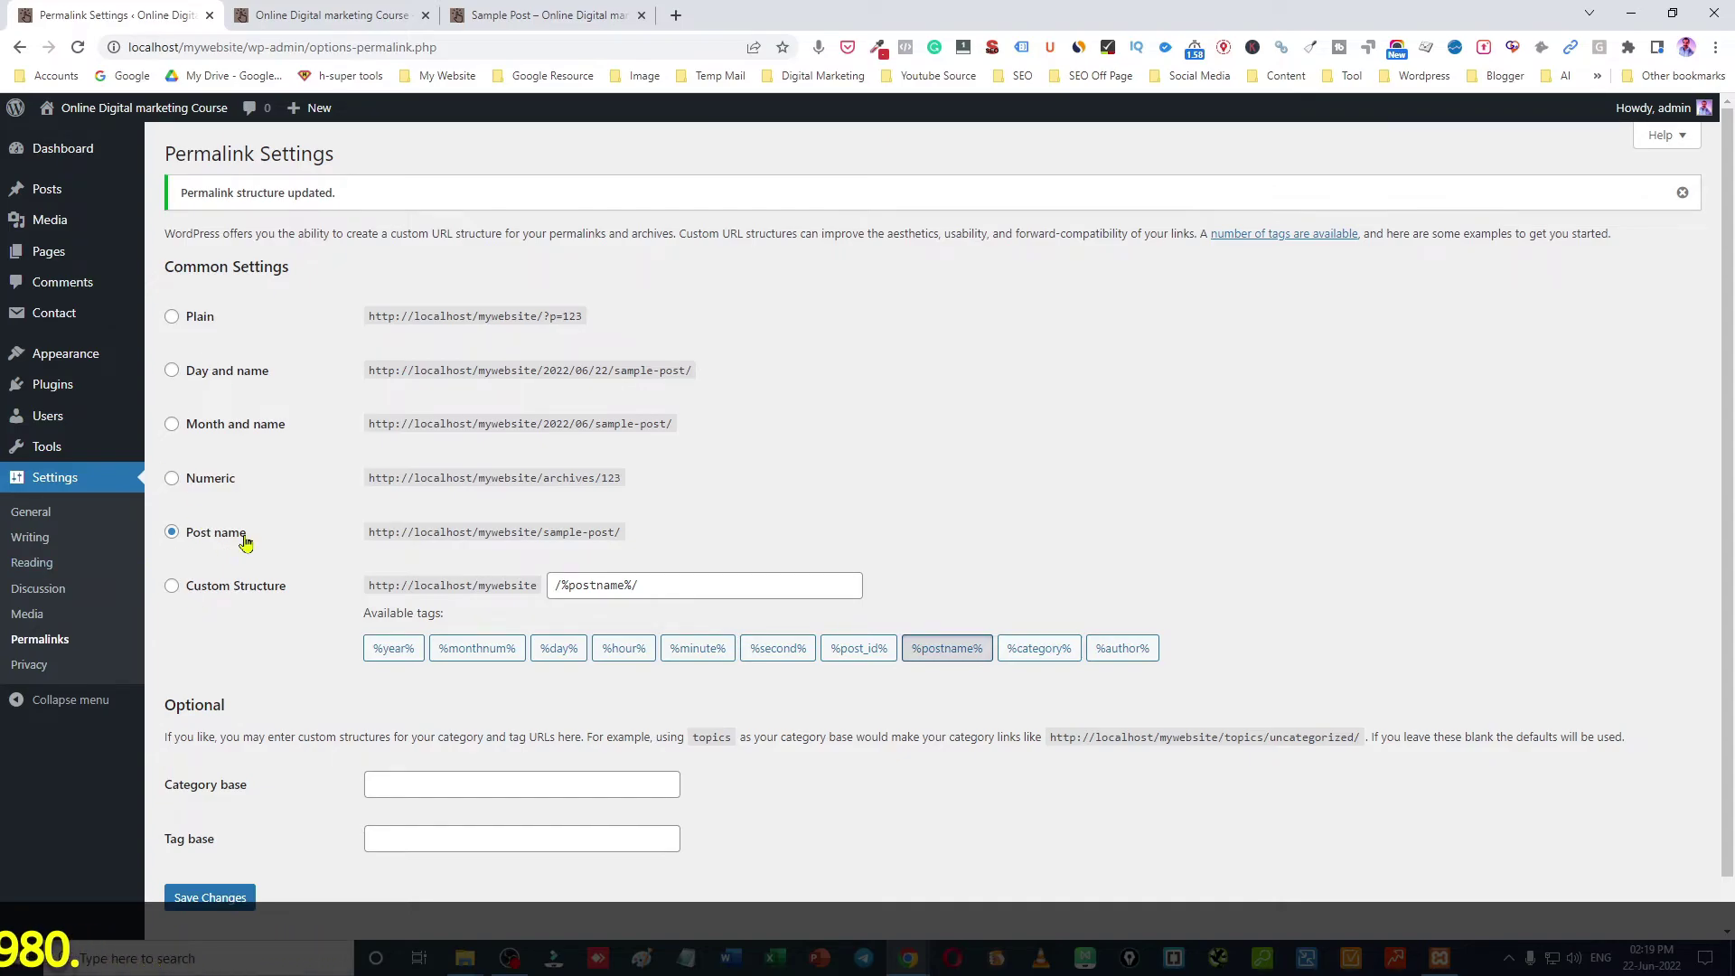
- Create a Privacy Policy page from the suggested text, publish it, and return to the Pages list
left_click(31, 671)
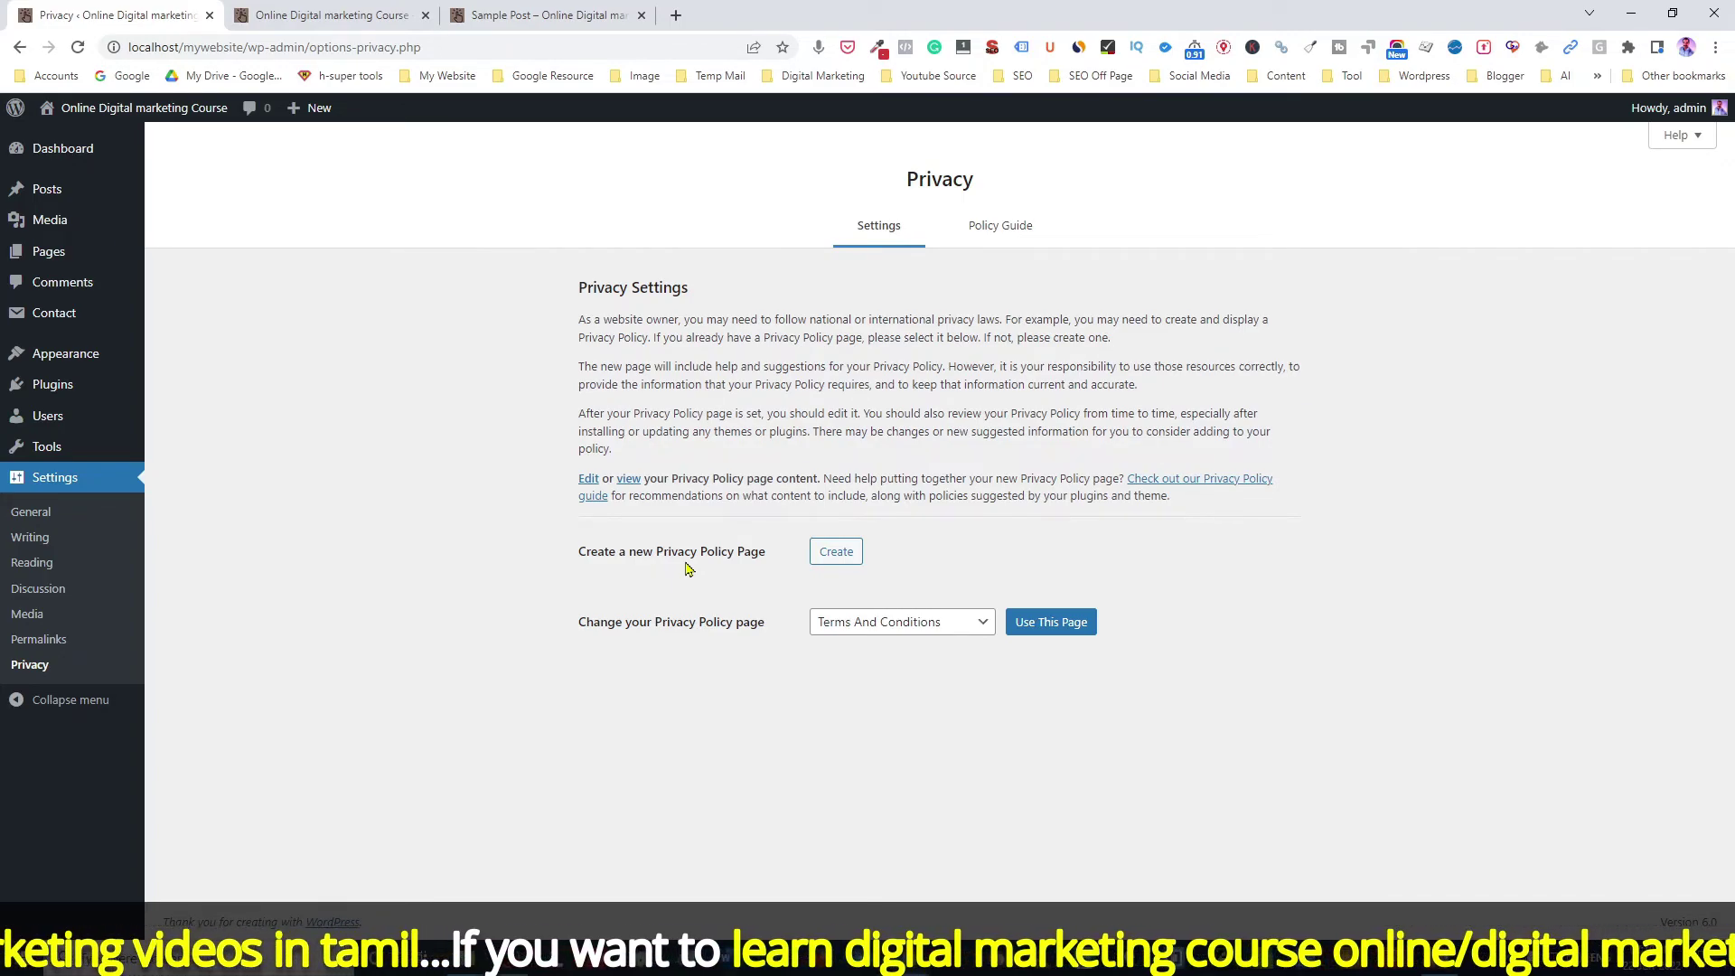
left_click(836, 555)
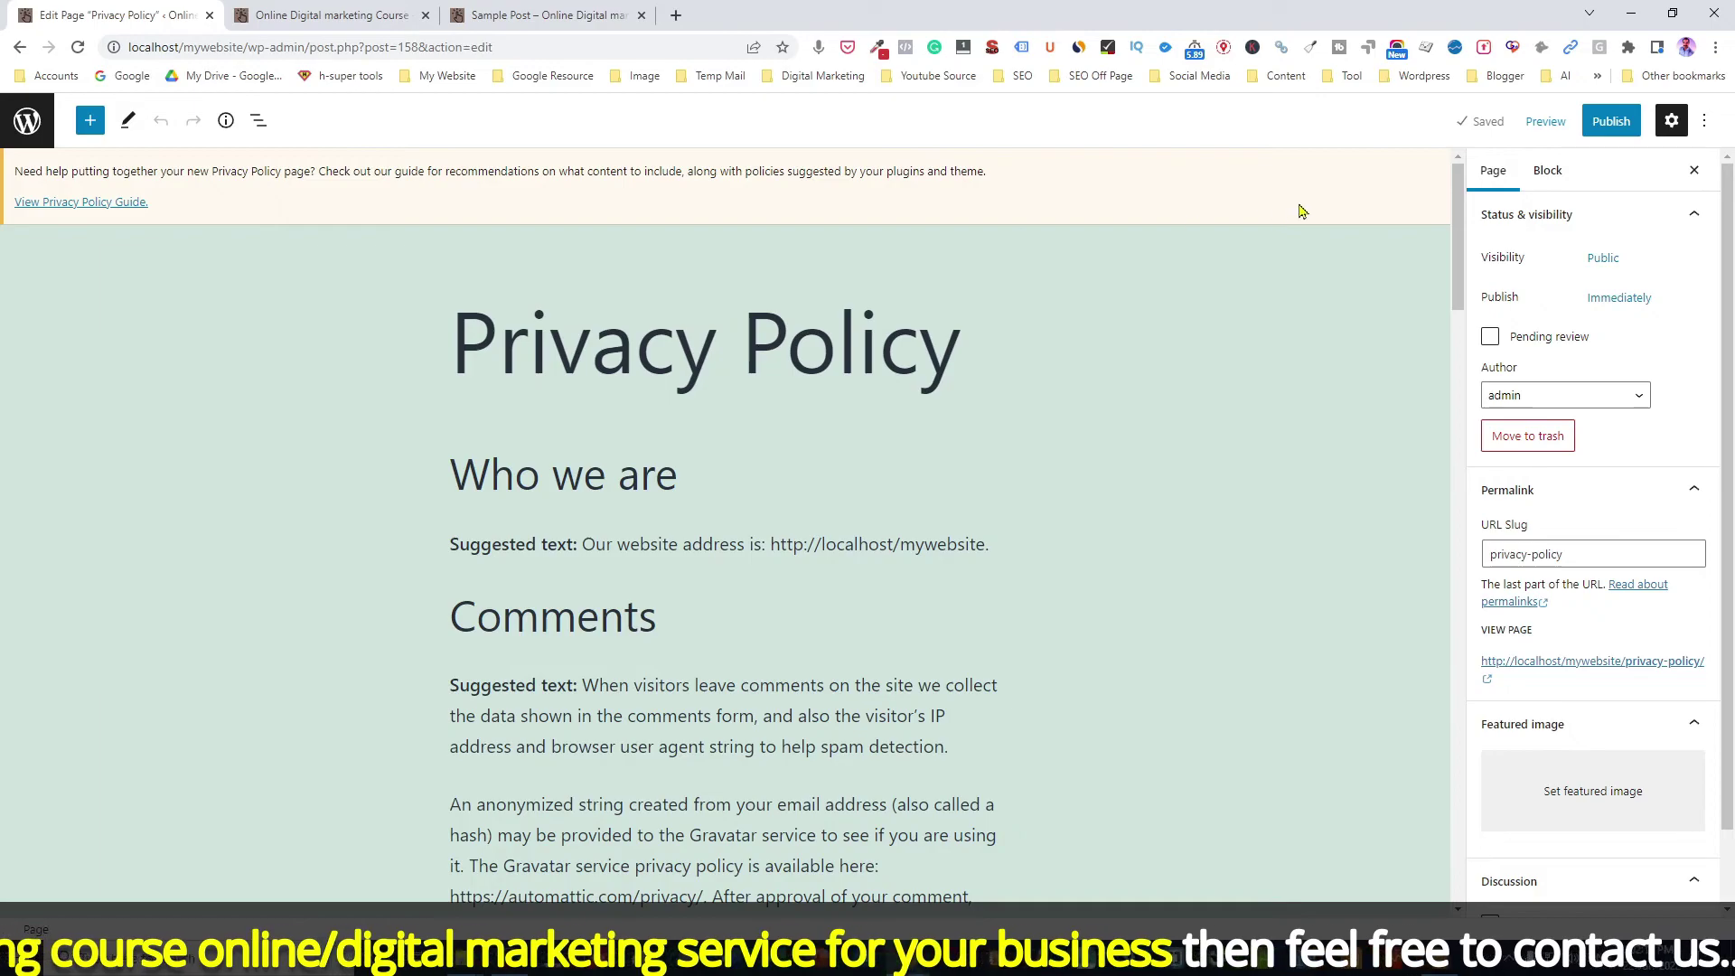
left_click(1598, 124)
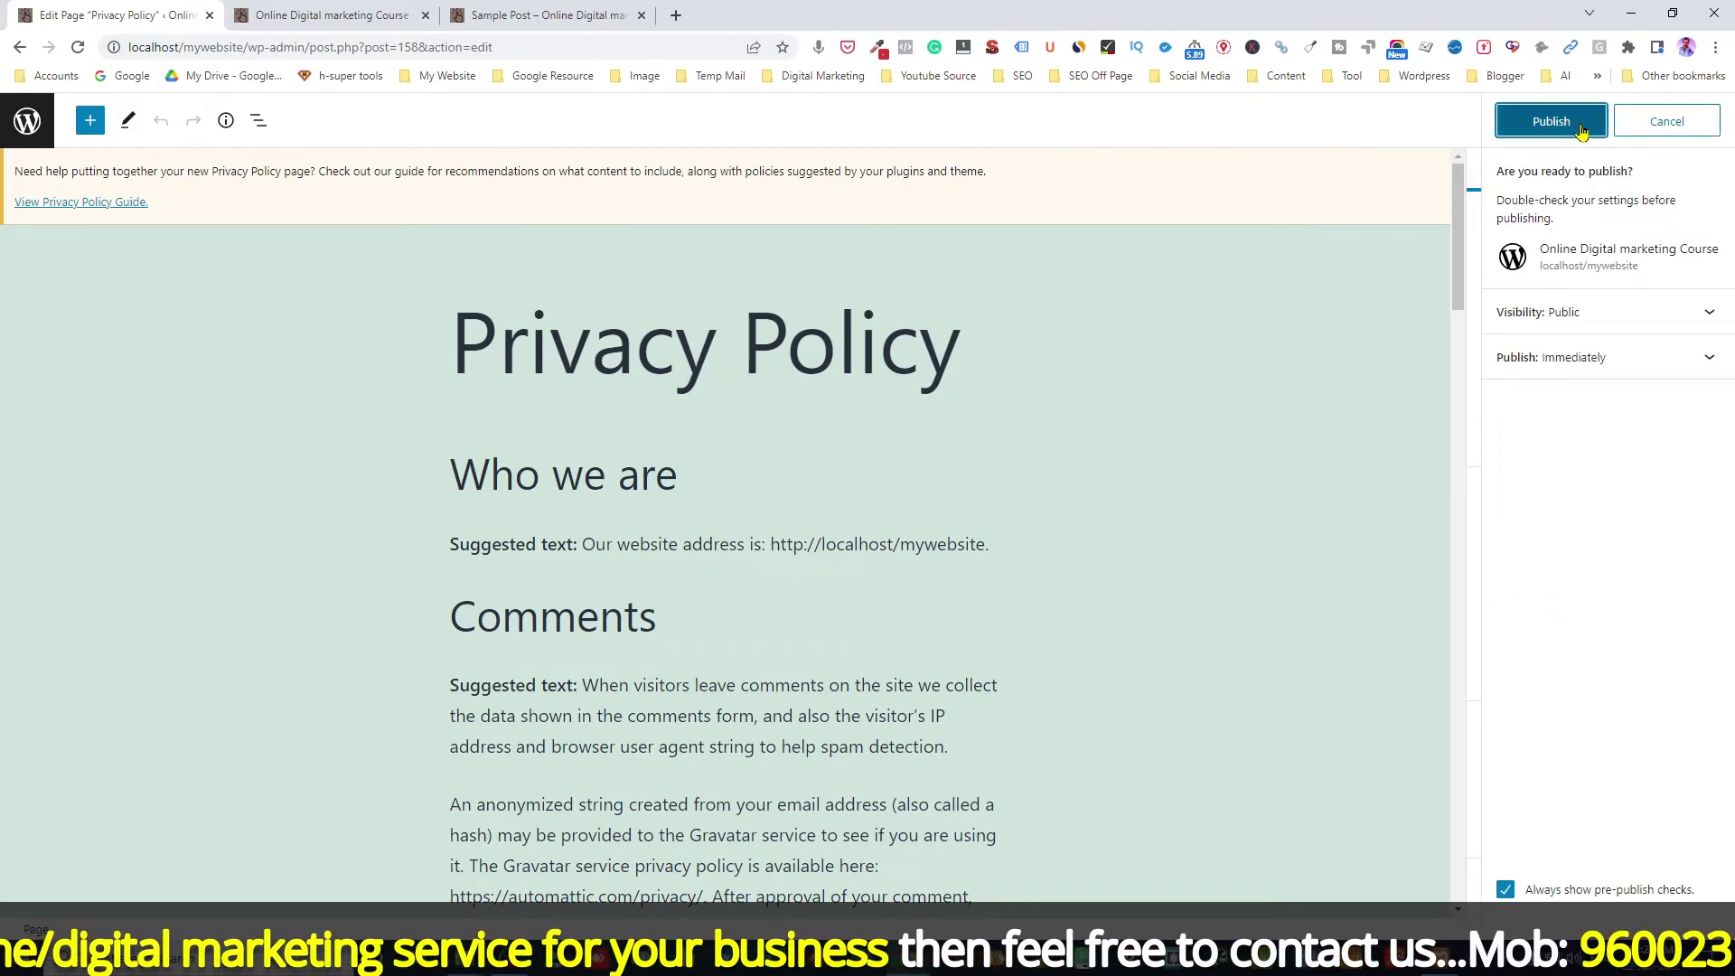
left_click(1581, 131)
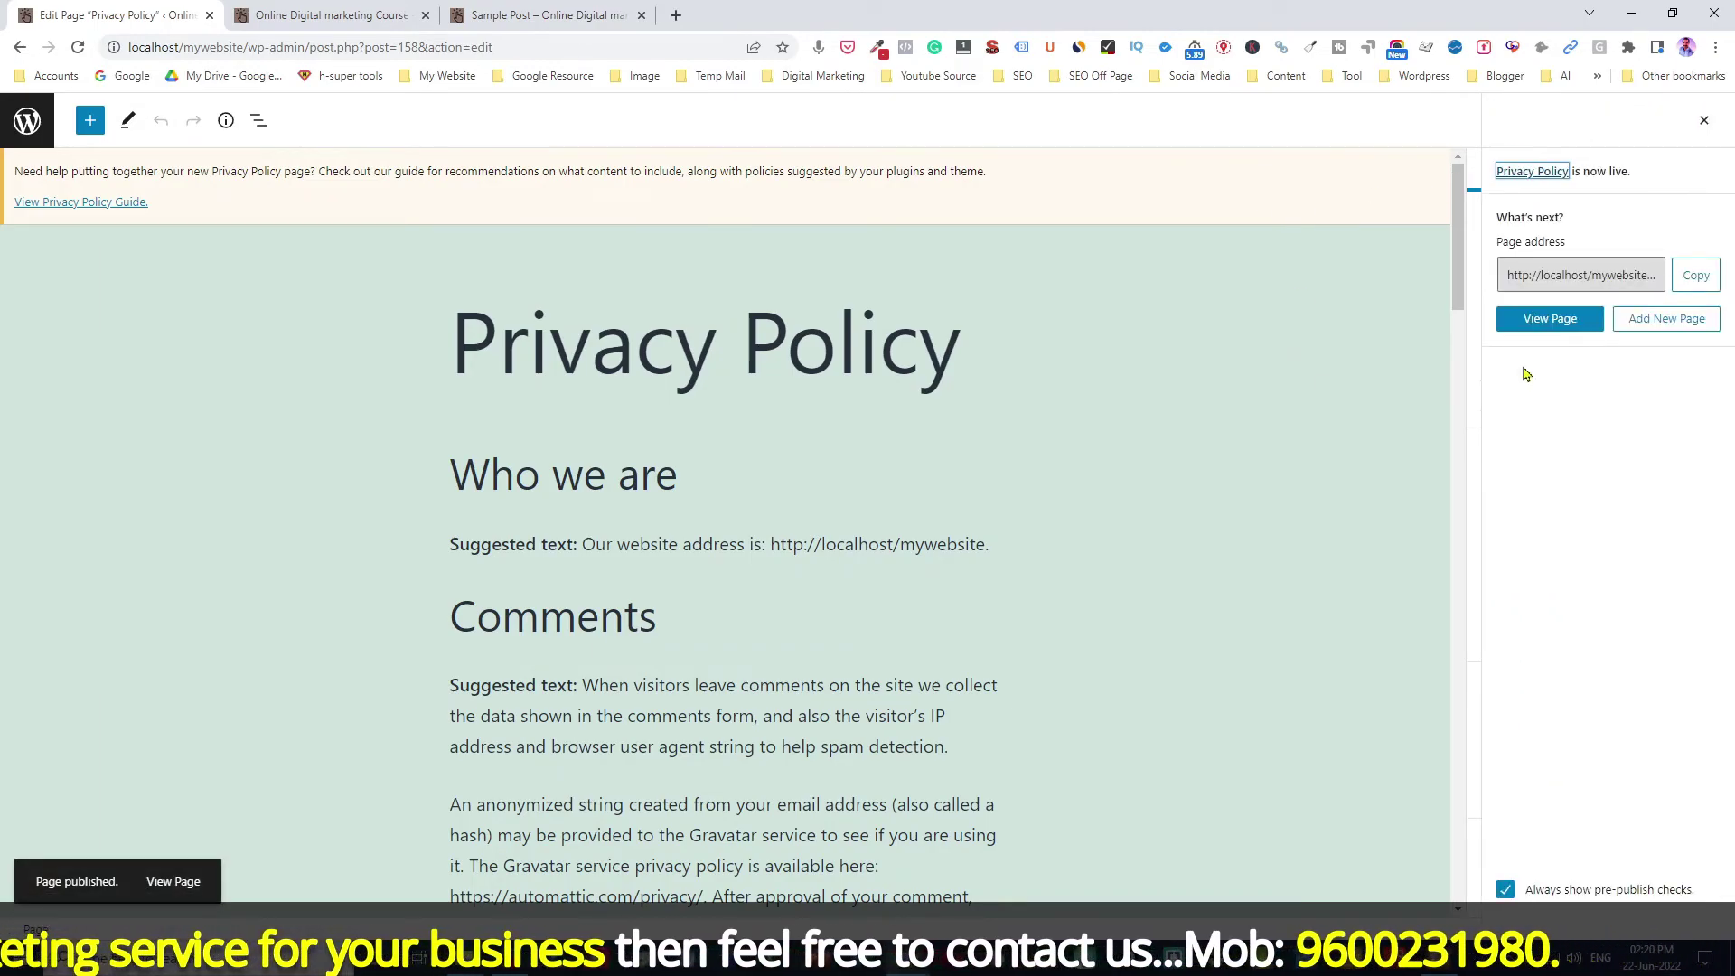
left_click(11, 113)
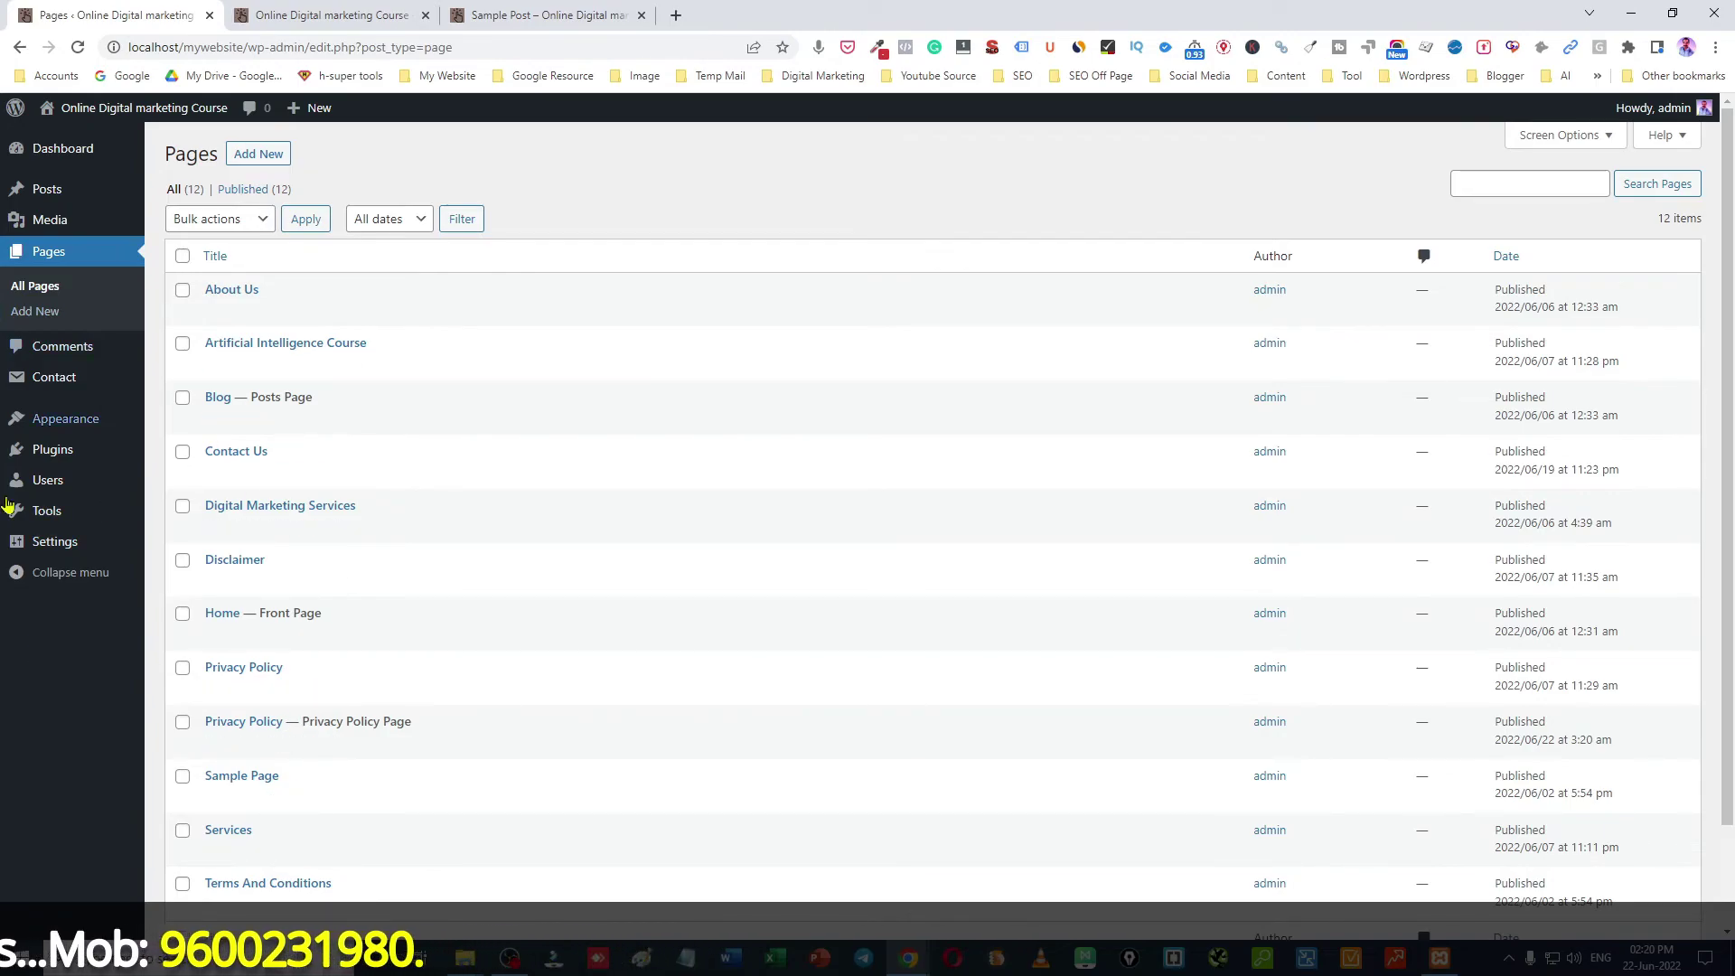
- In Settings > Privacy, select the new Privacy Policy page and apply it with Use This Page
mouse_move(63, 551)
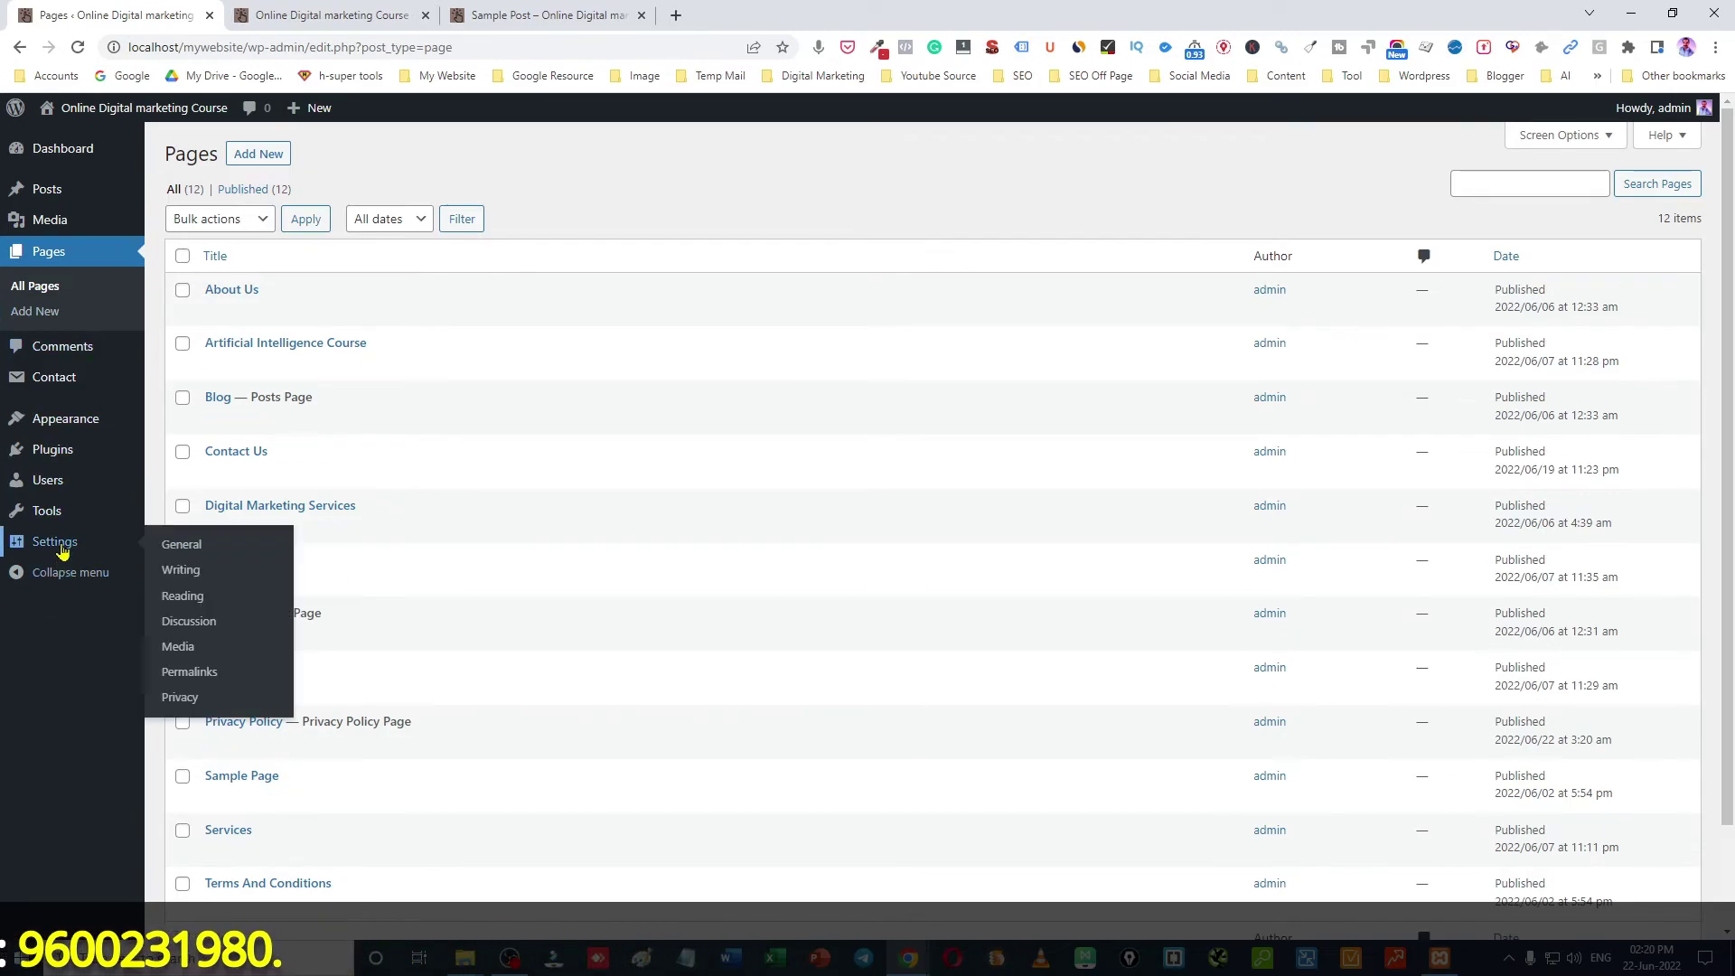
left_click(180, 697)
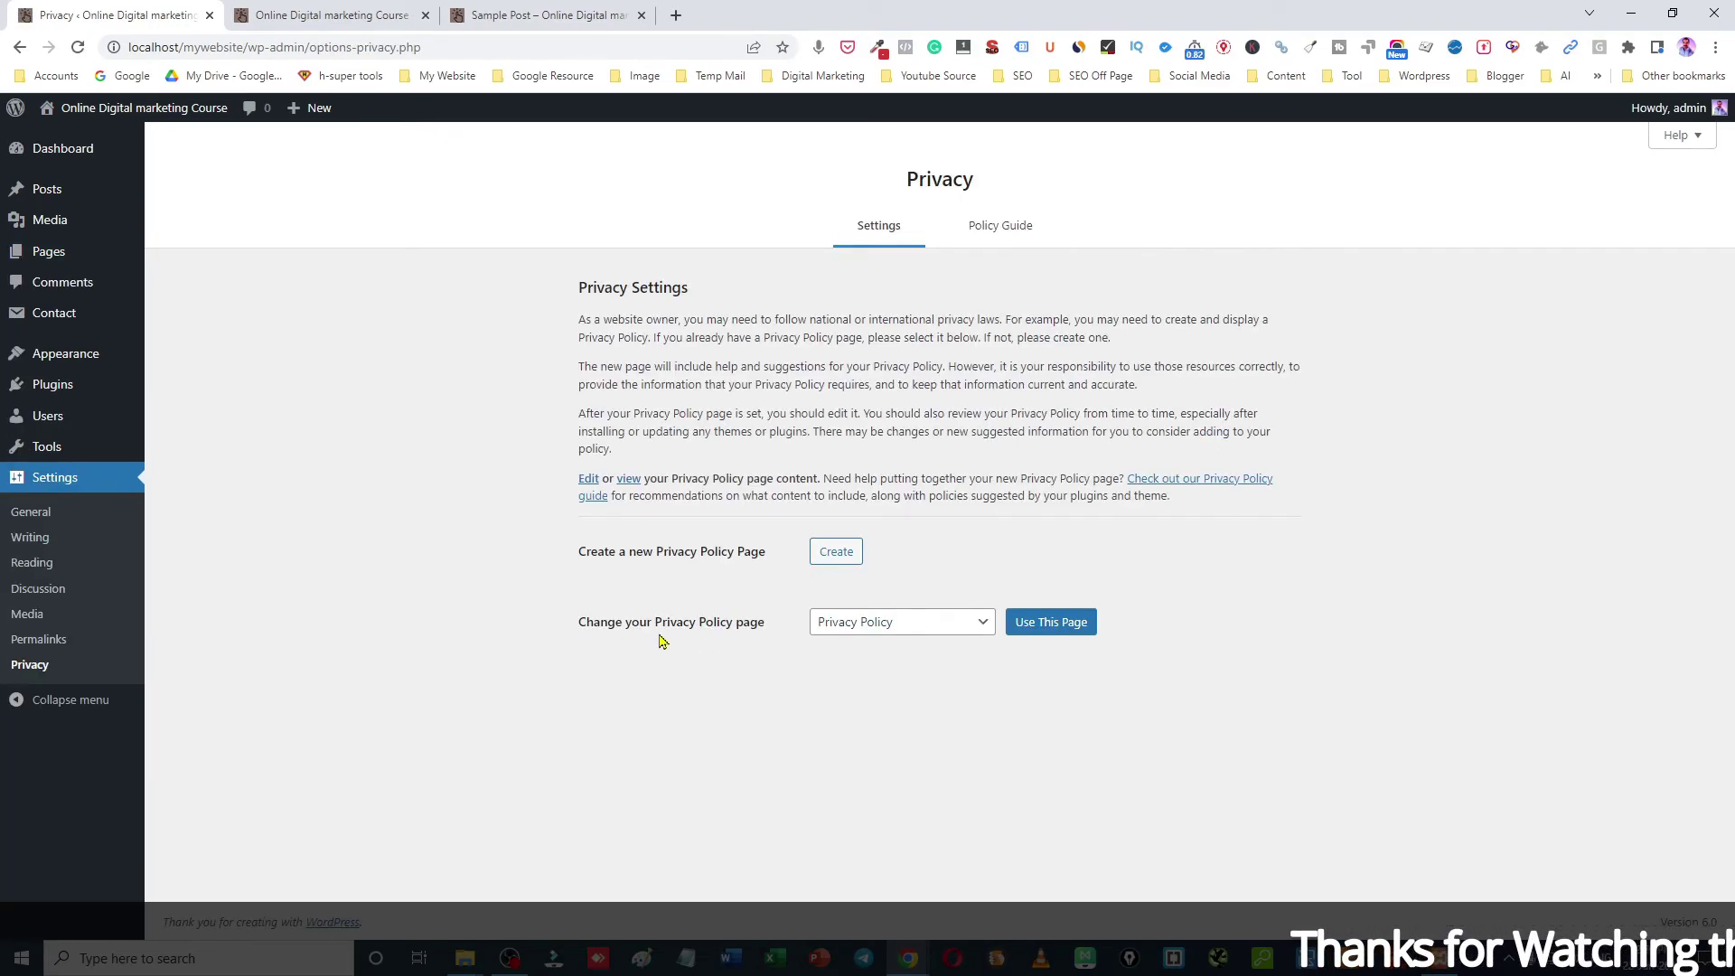
left_click(983, 623)
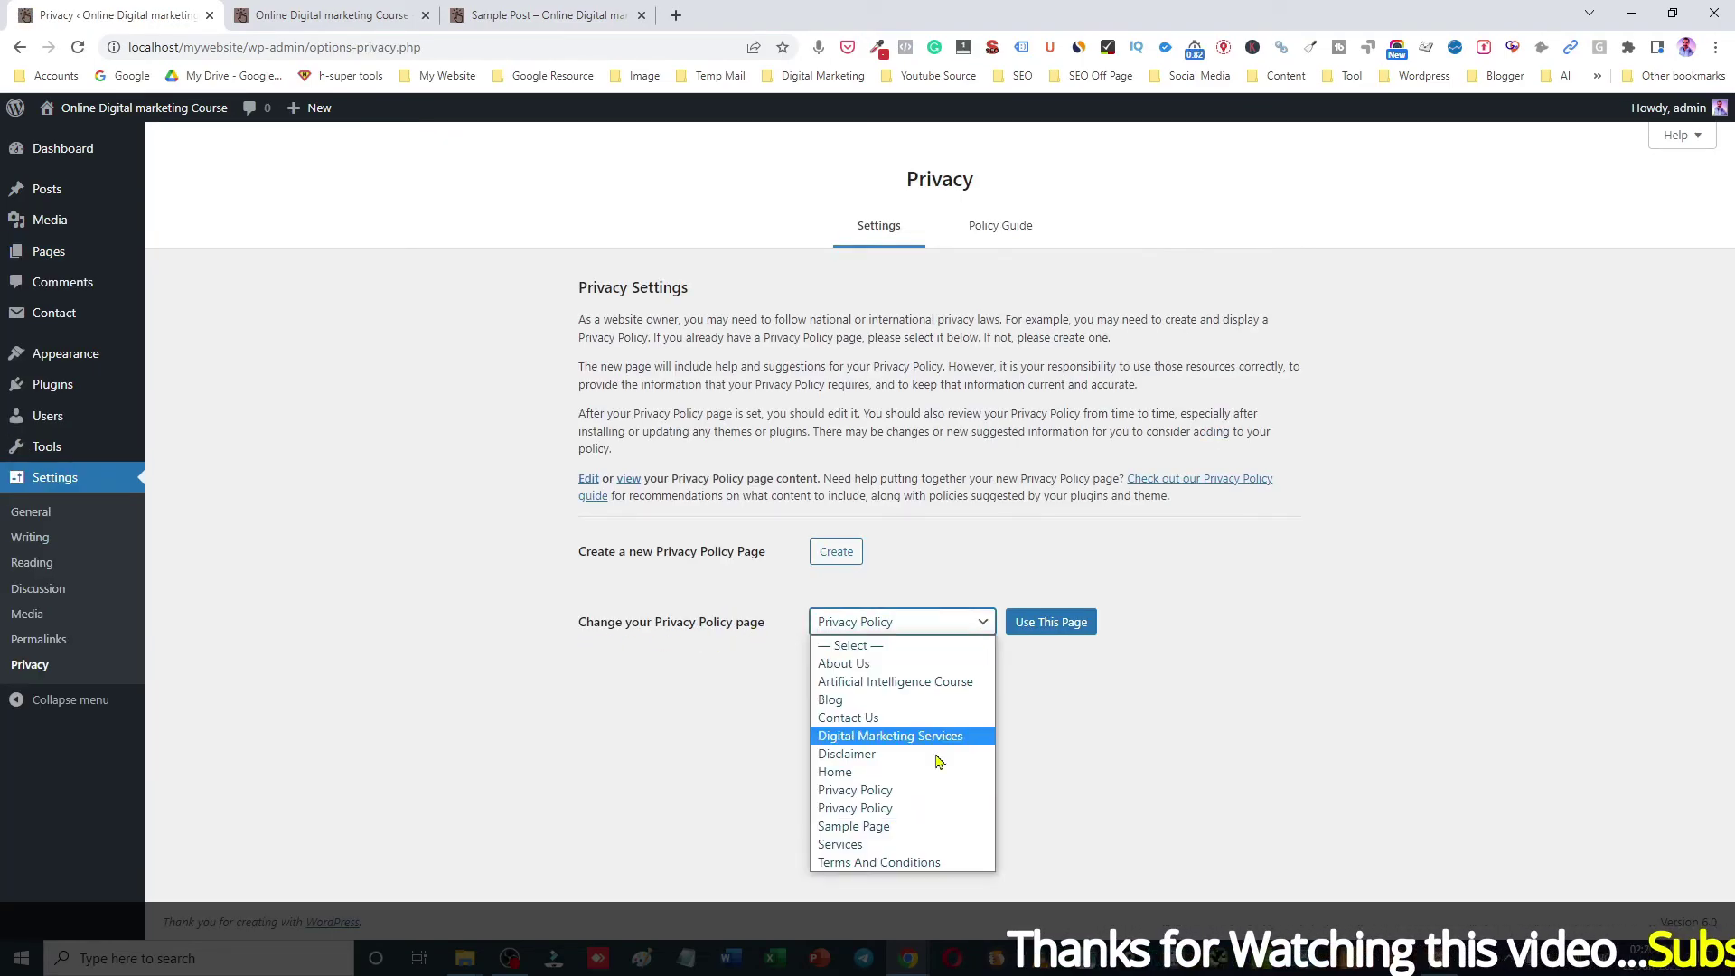
left_click(869, 809)
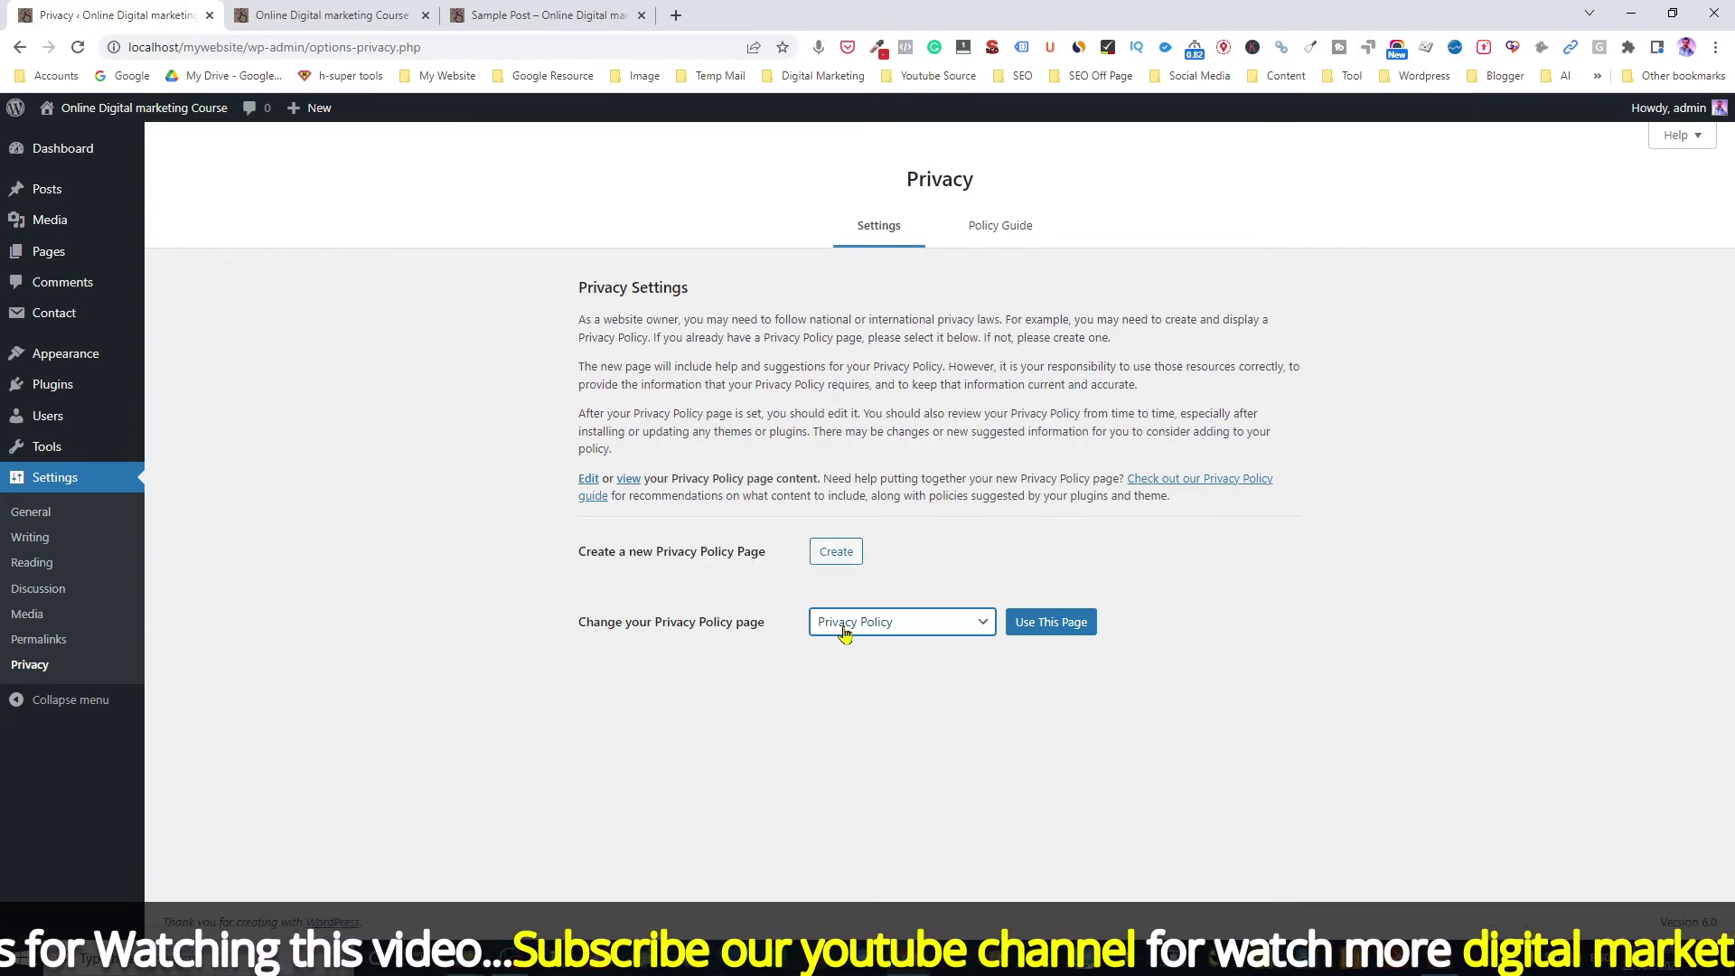
left_click(1050, 628)
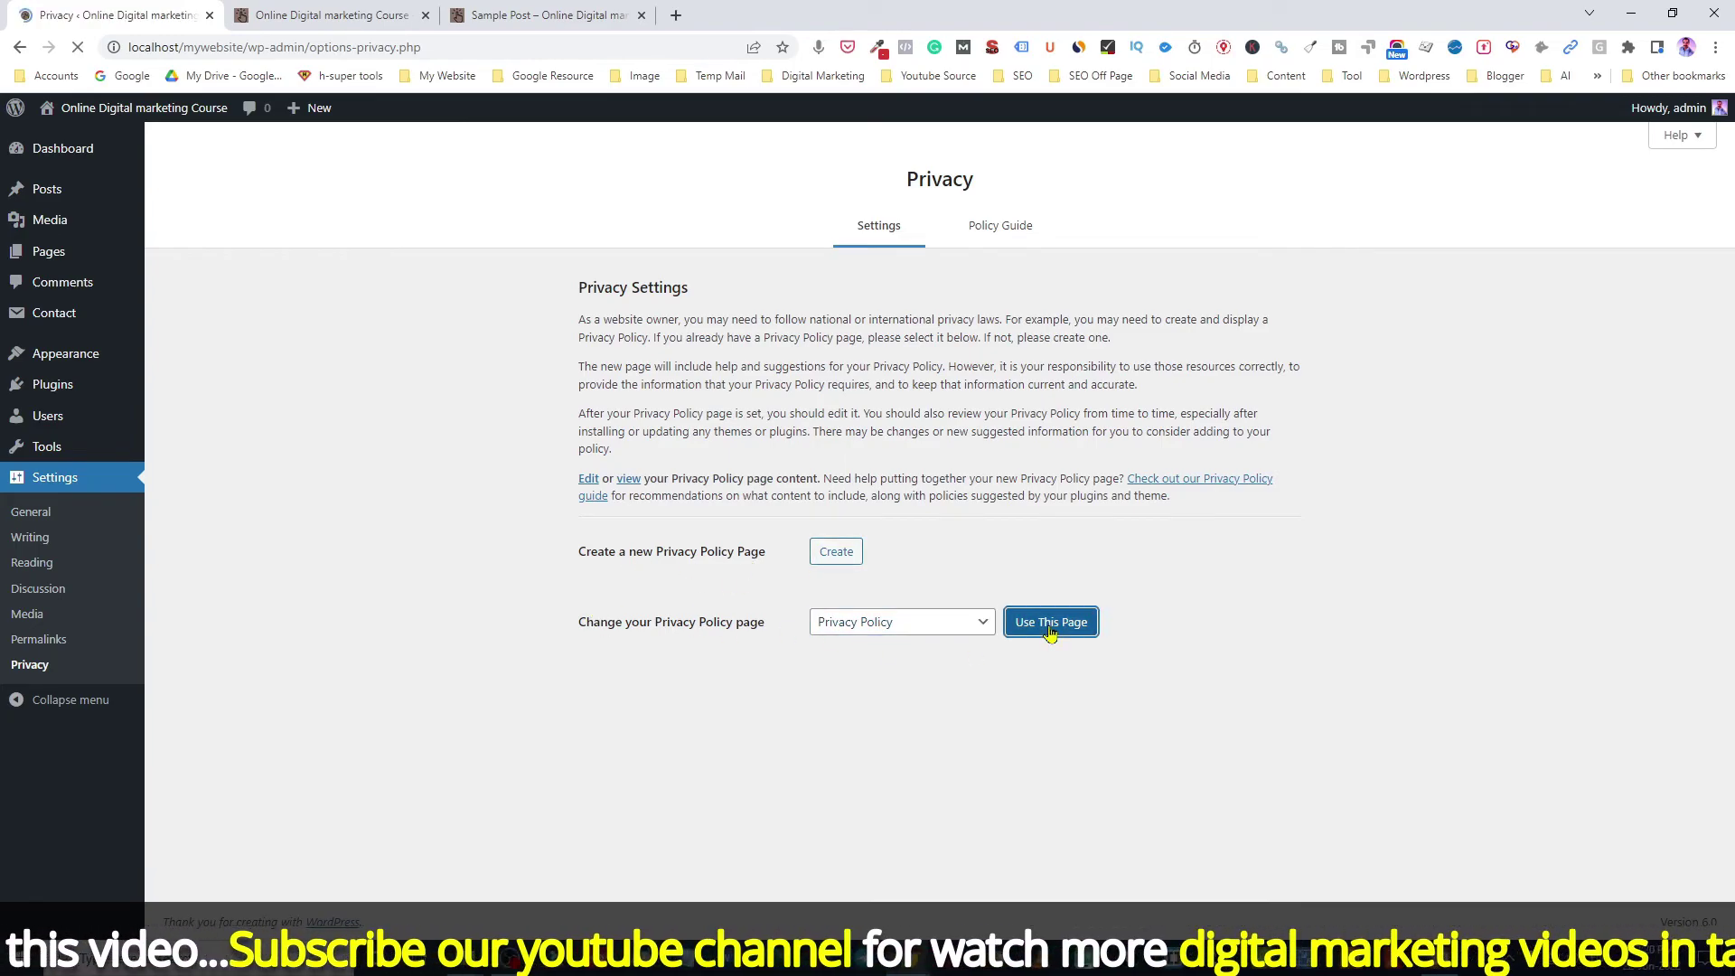